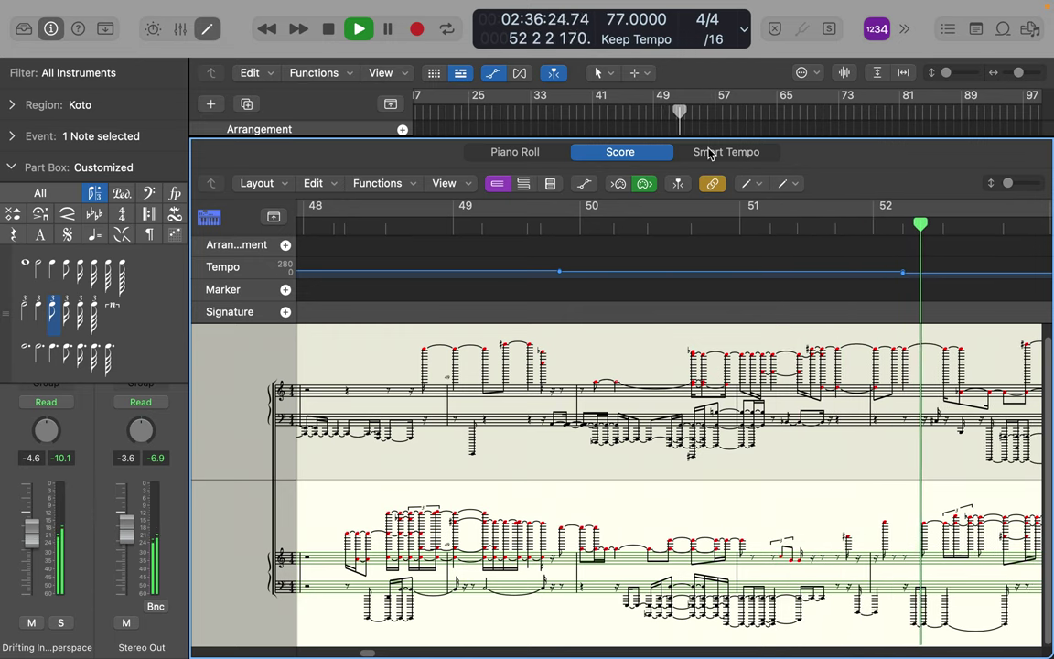
Insert an A3 note in bar 55 of the upper score part, add a note to the lower part, and turn on playhead following.
left_click(678, 186)
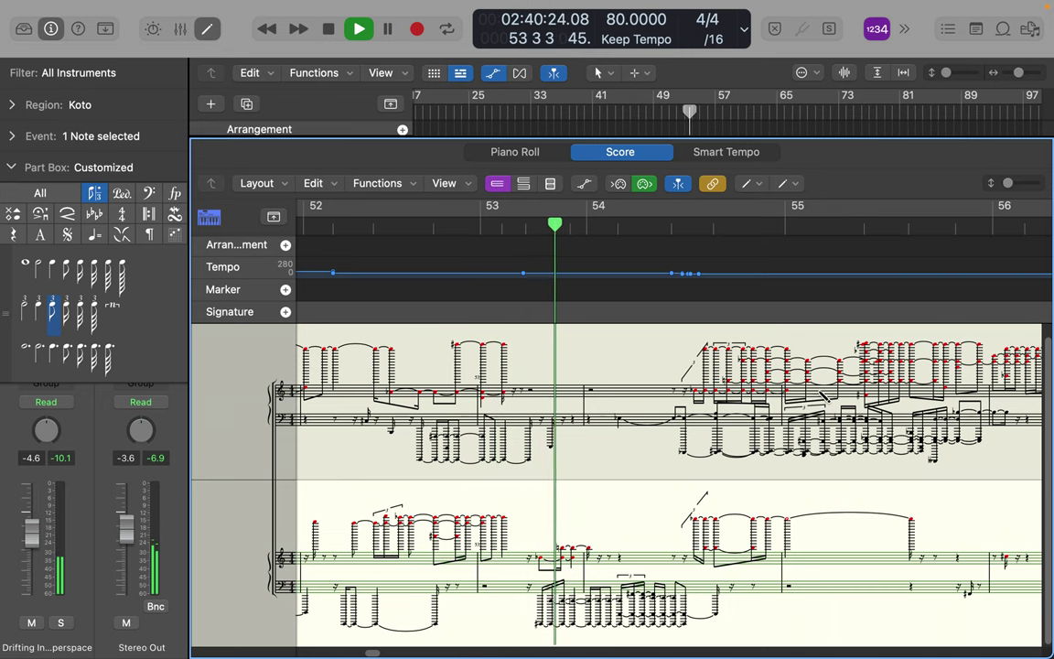
left_click(821, 393)
left_click(821, 394)
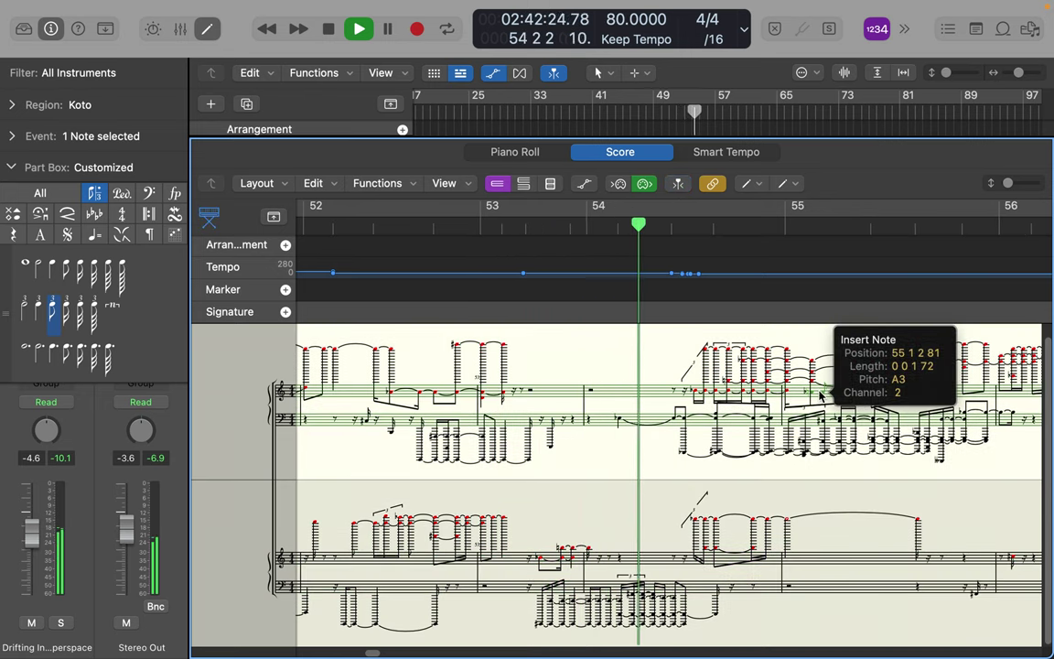
left_click(846, 569)
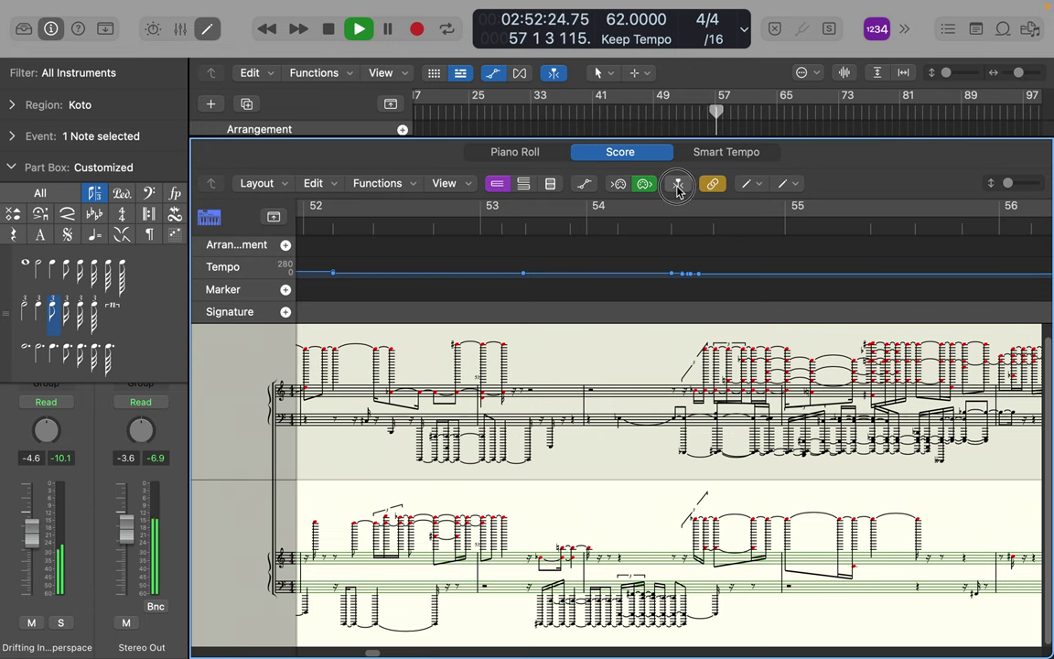
left_click(678, 184)
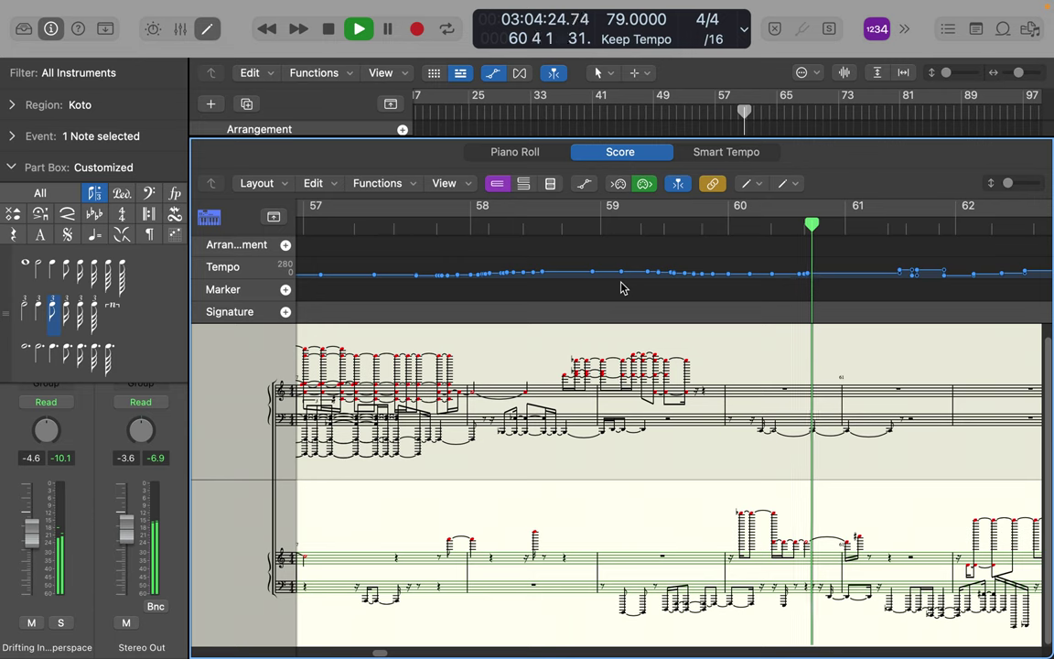
Load the "broken bell cray cray" preset into the Plasticity channel's Sculpture instrument and move the plug-in window clear of the neighbouring mixer channels.
mouse_move(532, 6)
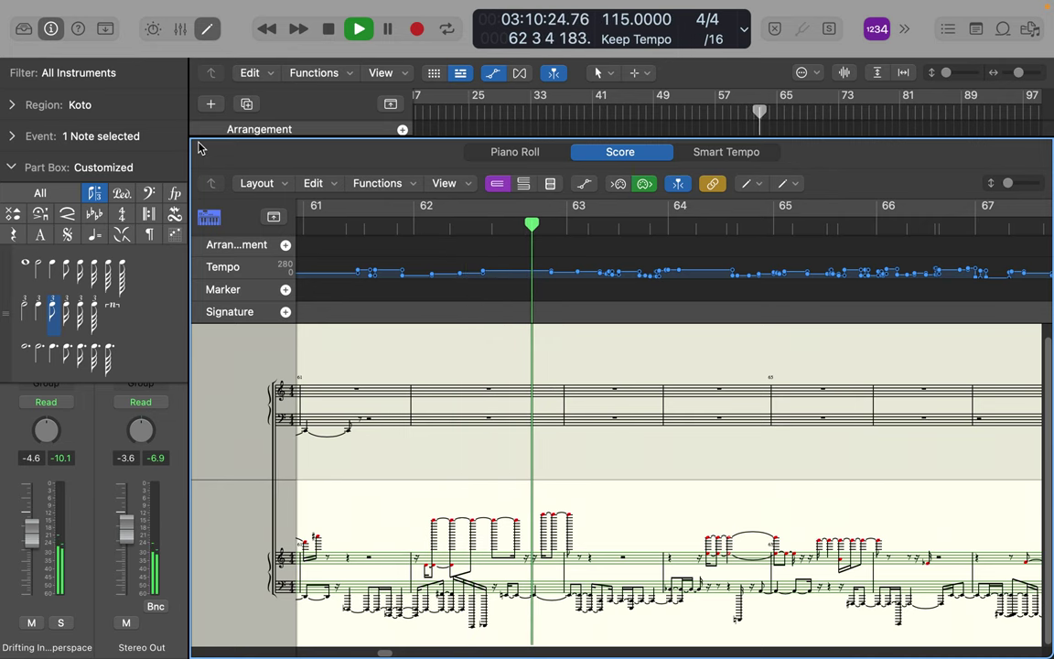
left_click(180, 28)
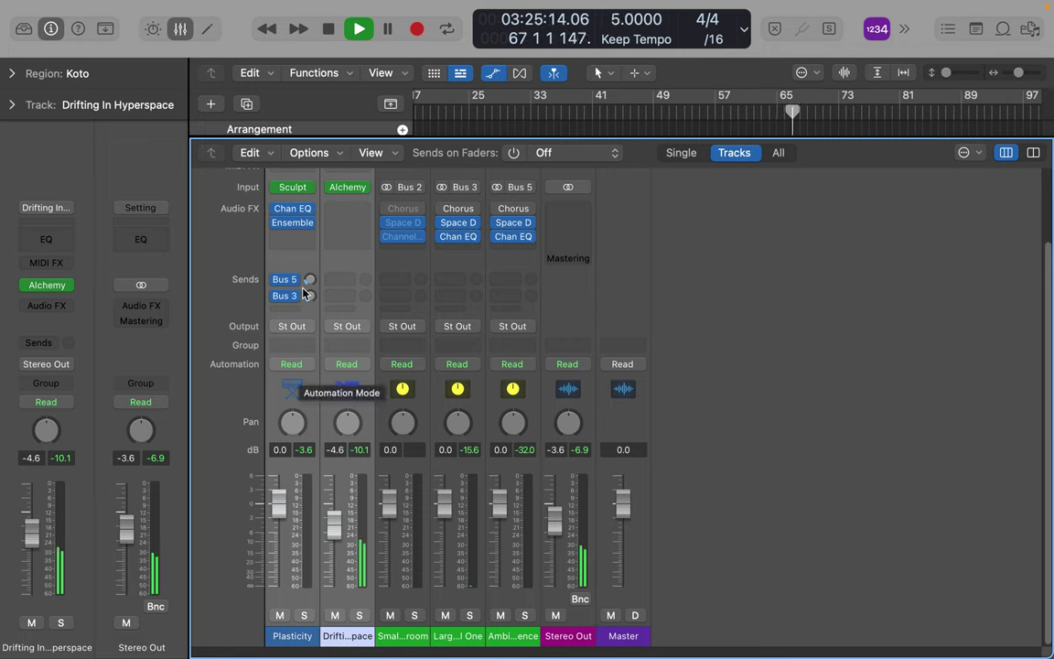
left_click(294, 190)
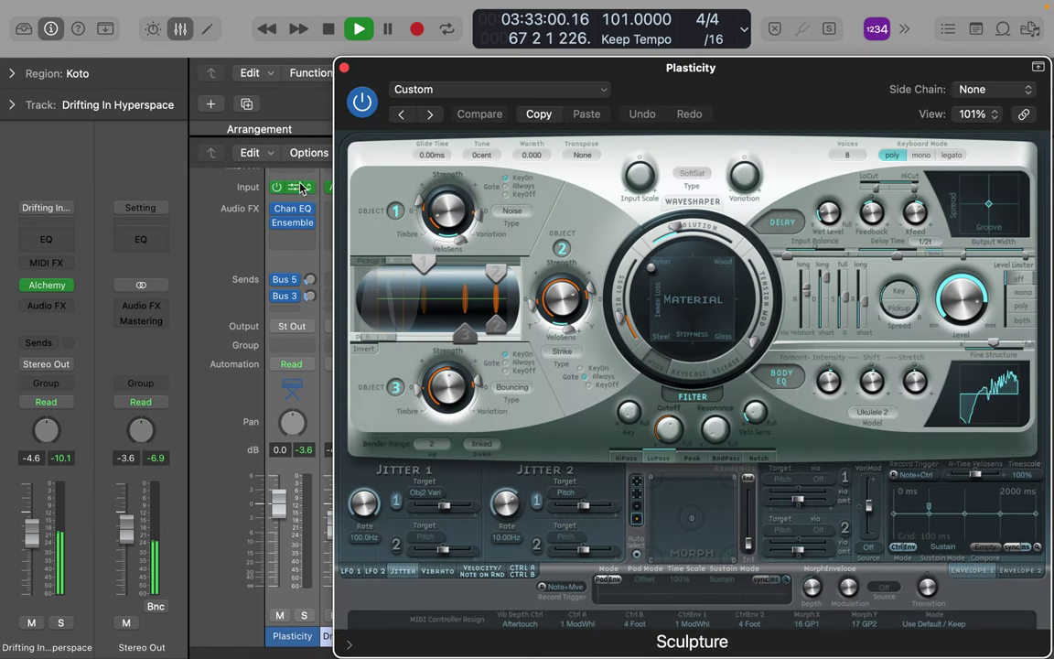
left_click(435, 90)
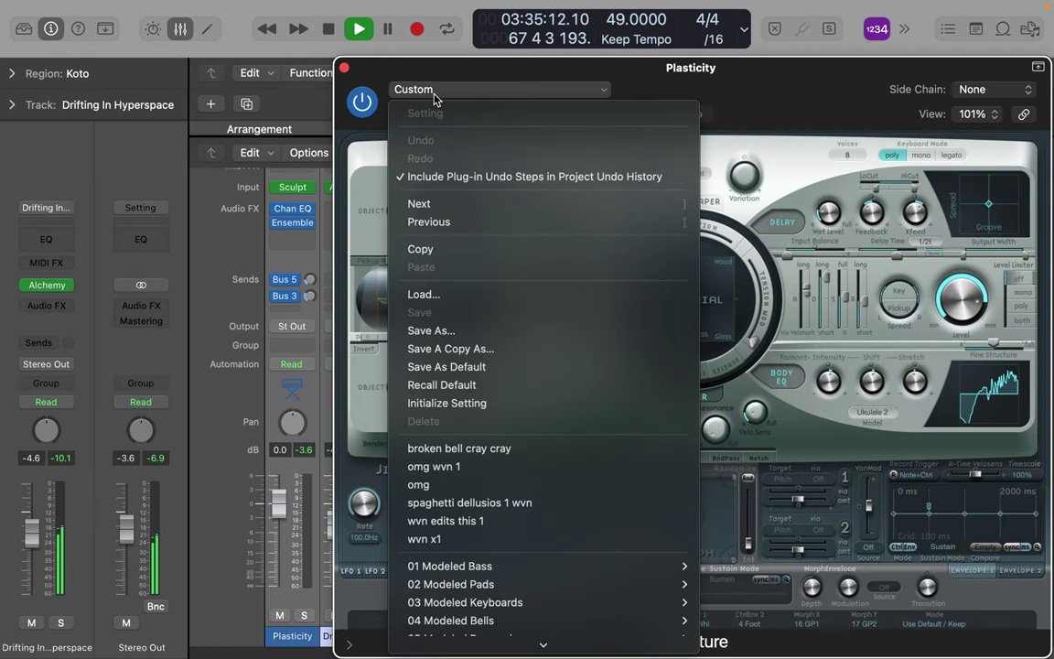
left_click(445, 450)
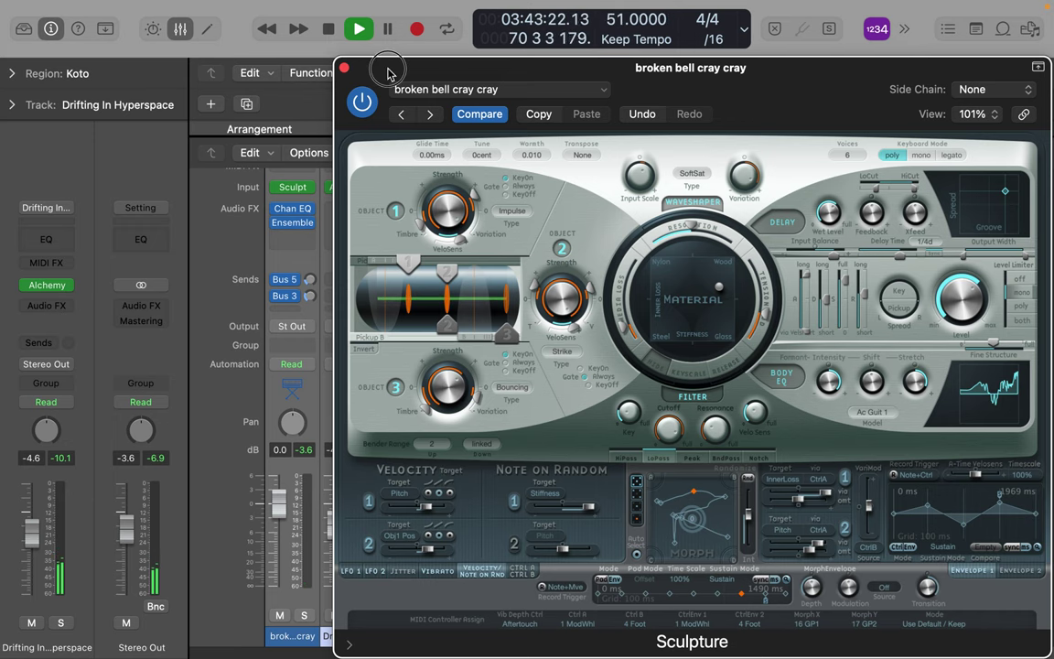
left_click_drag(386, 64, 543, 63)
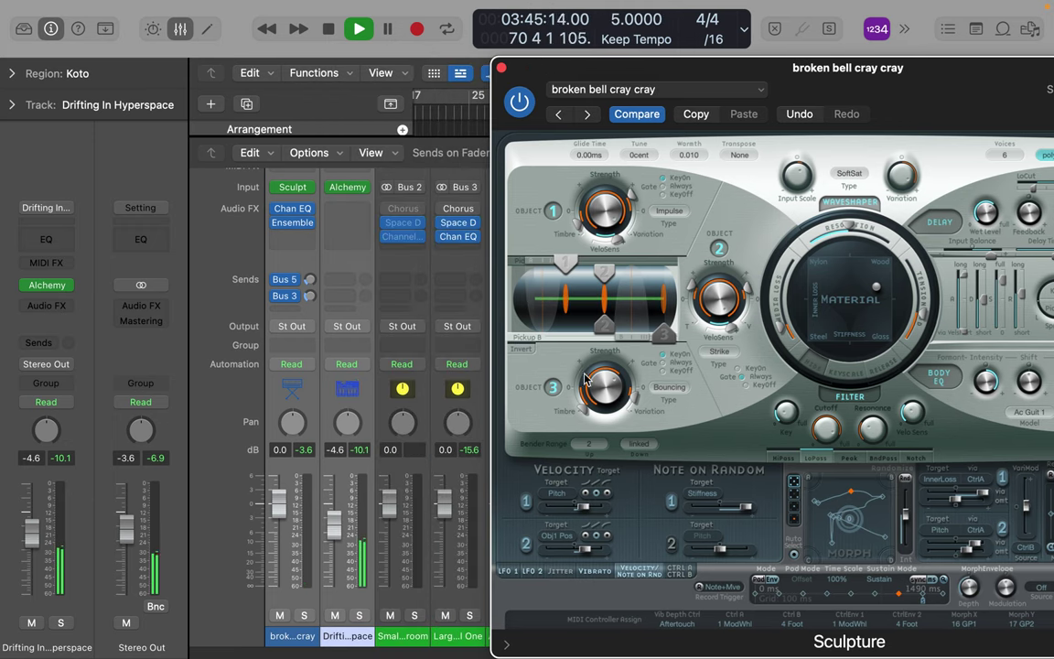
Lower the two selected instrument channels together, setting broken bell cray cray to -4.4 dB and Drifting In Hyperspace to -9.0 dB.
left_click(594, 90)
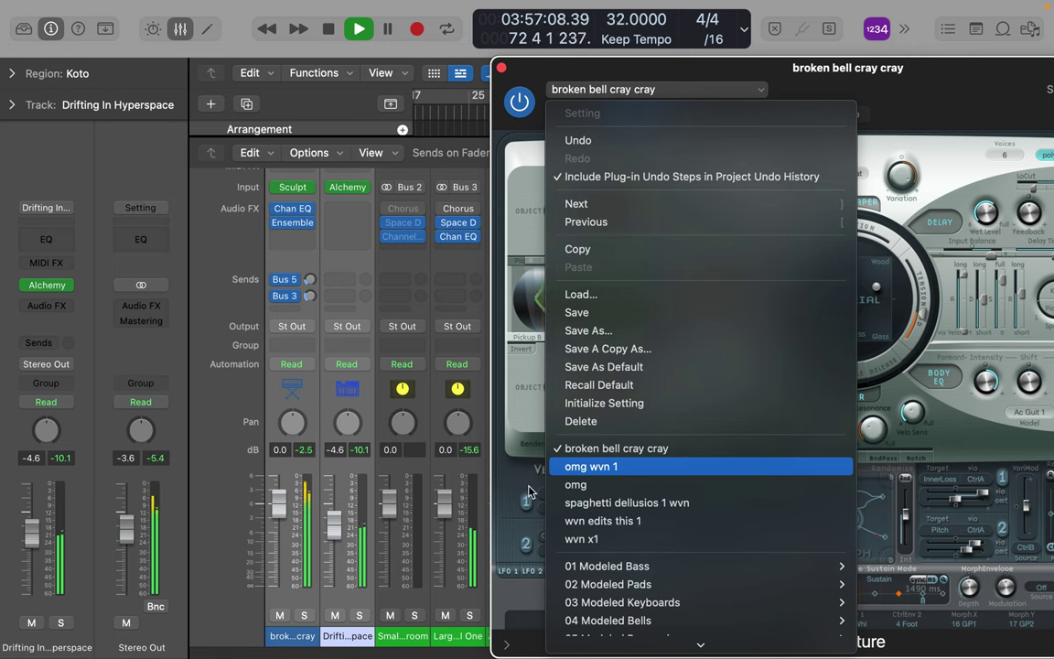
left_click(278, 524)
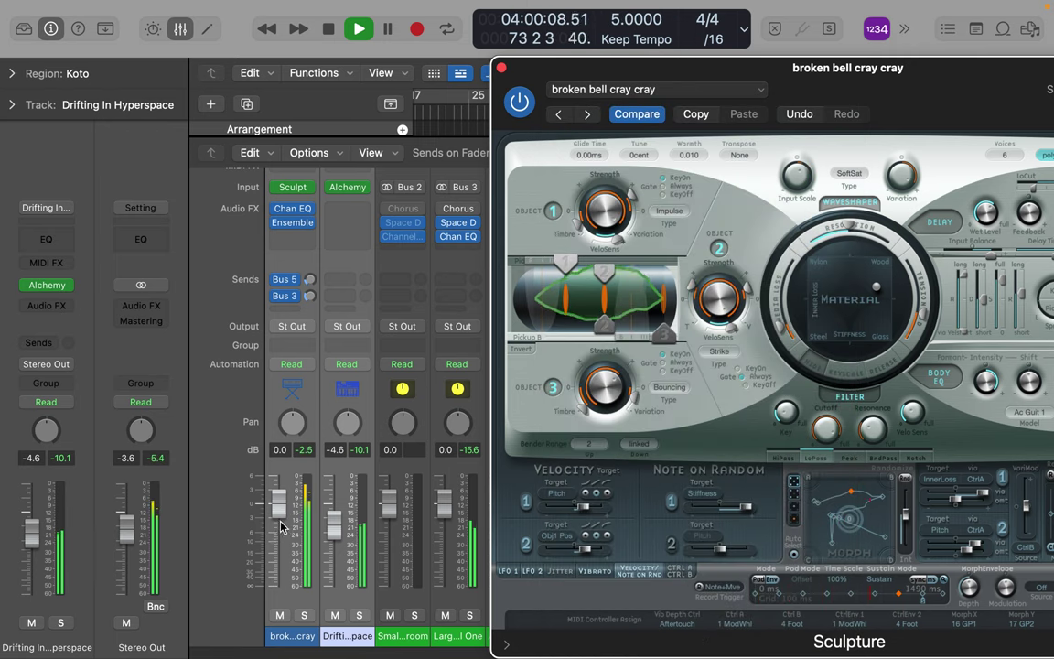
left_click_drag(280, 529, 277, 546)
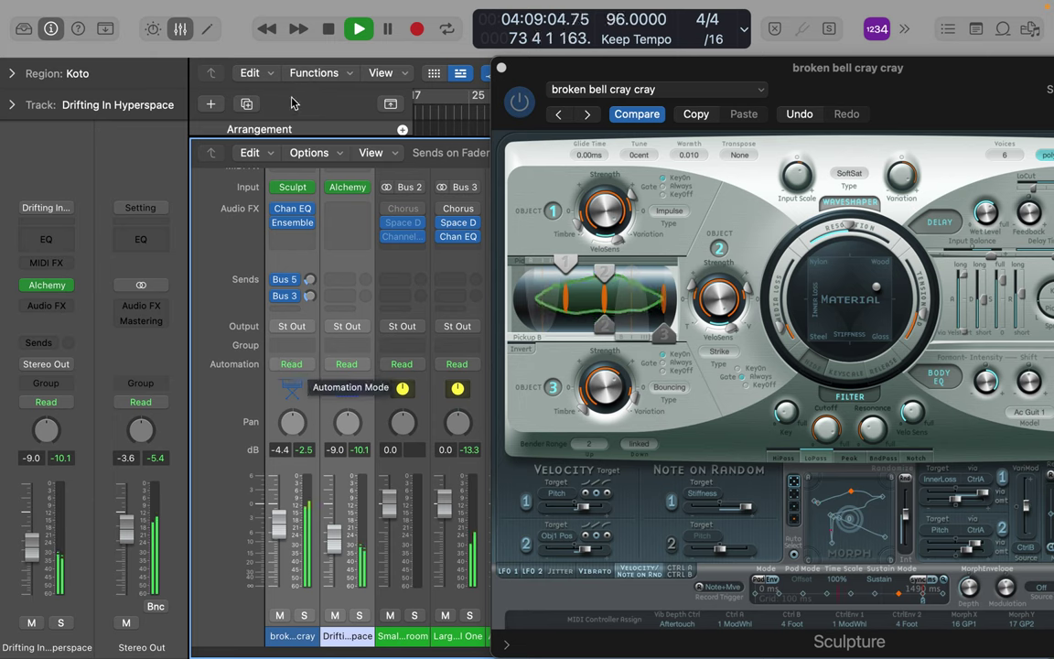
Select only the broken bell cray cray track in the arrangement and return to the mixer.
left_click(355, 106)
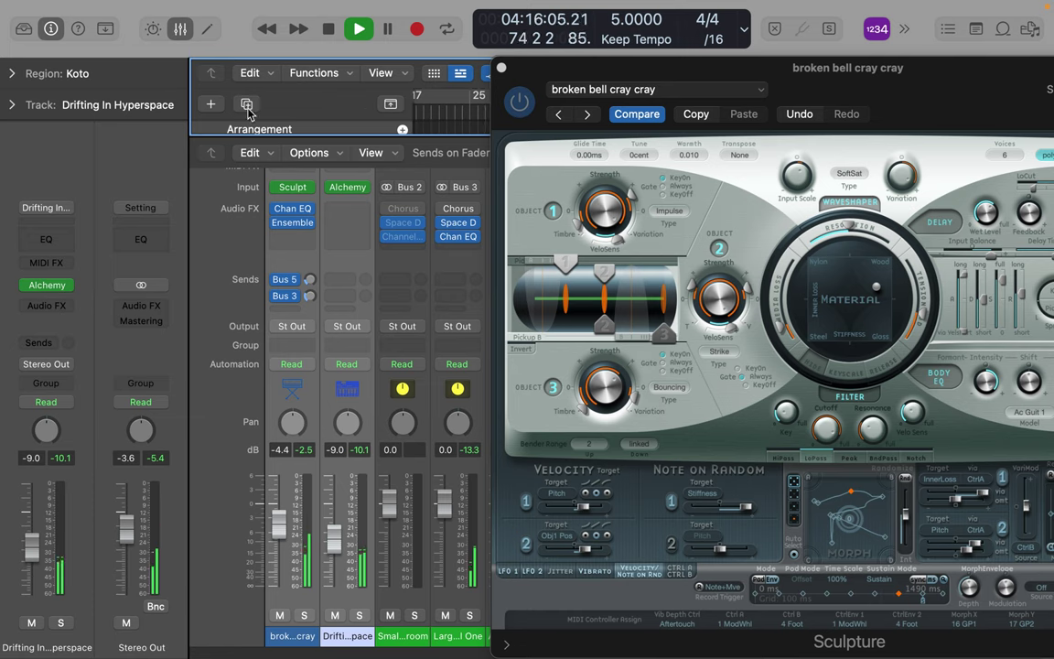
left_click(188, 33)
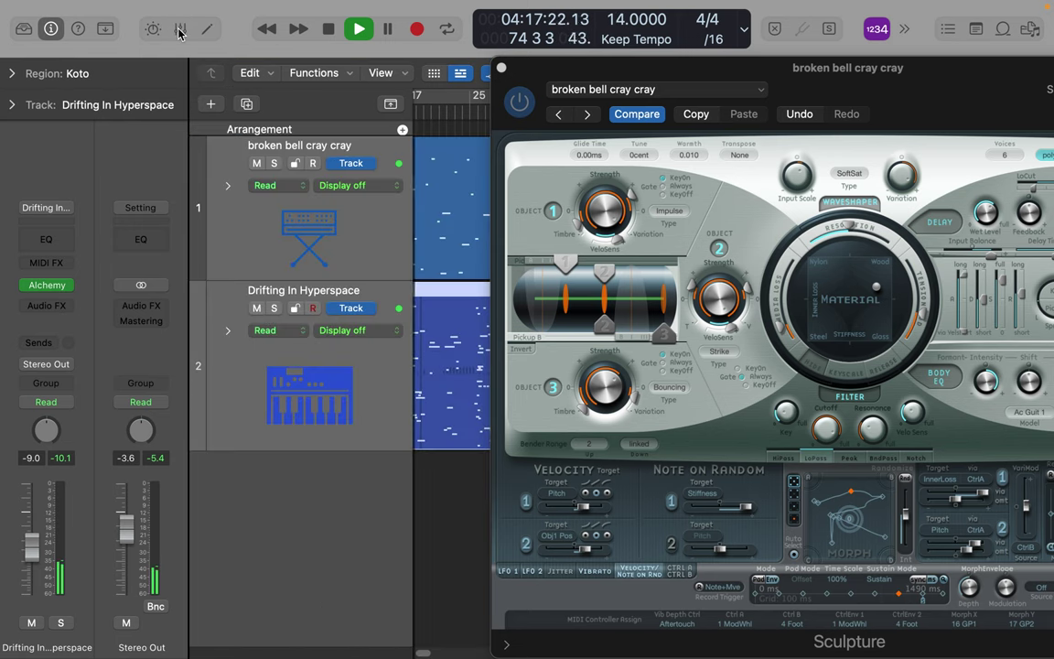
left_click(357, 242)
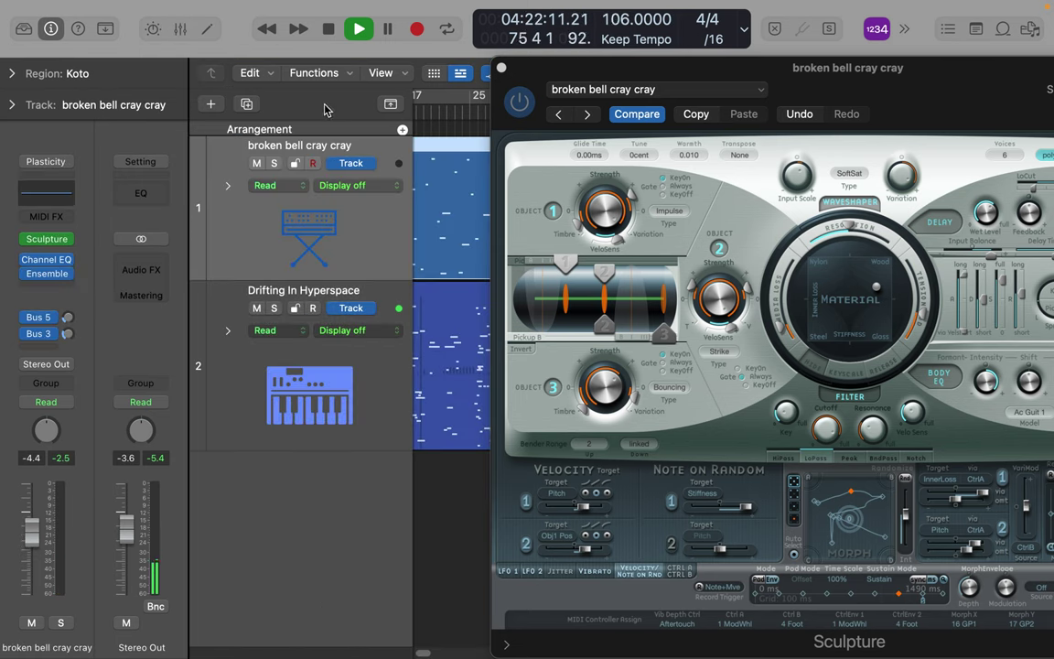
left_click(209, 33)
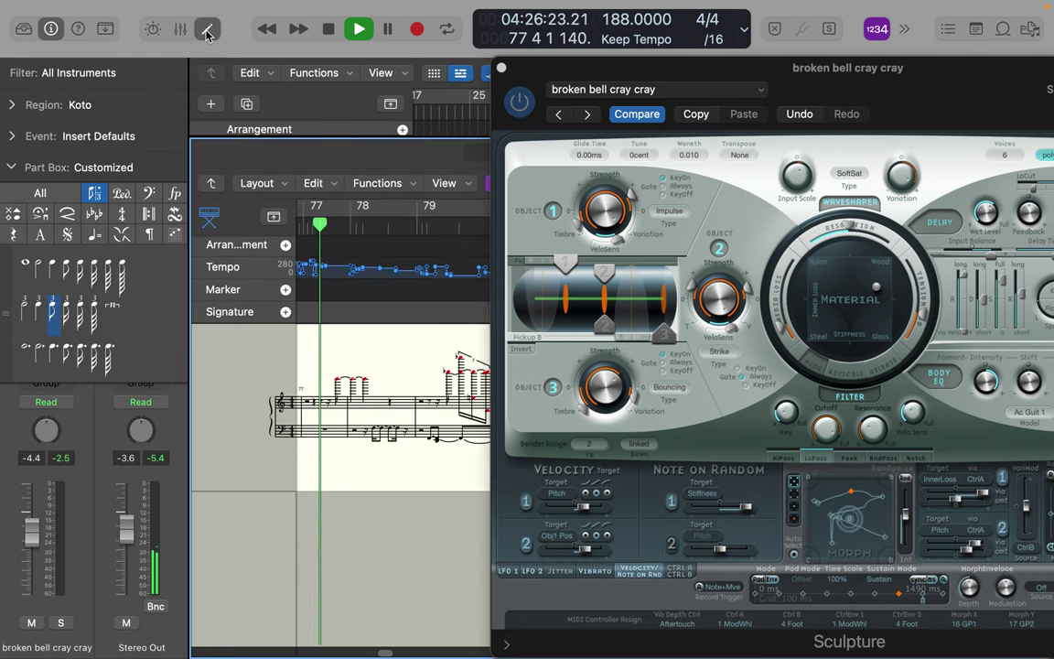
left_click(209, 33)
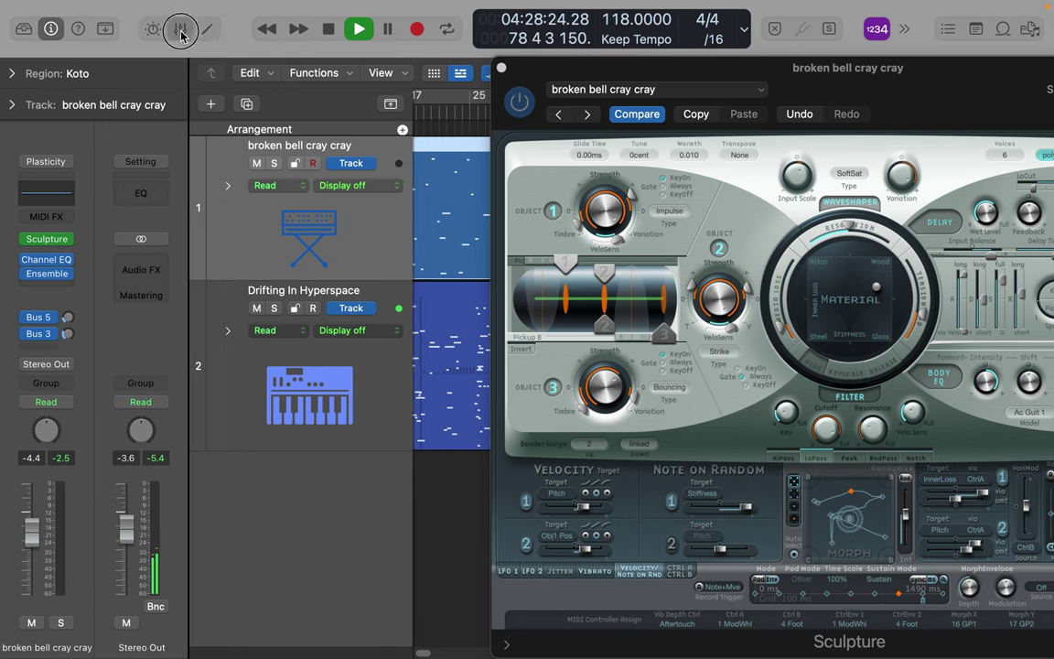
left_click(180, 31)
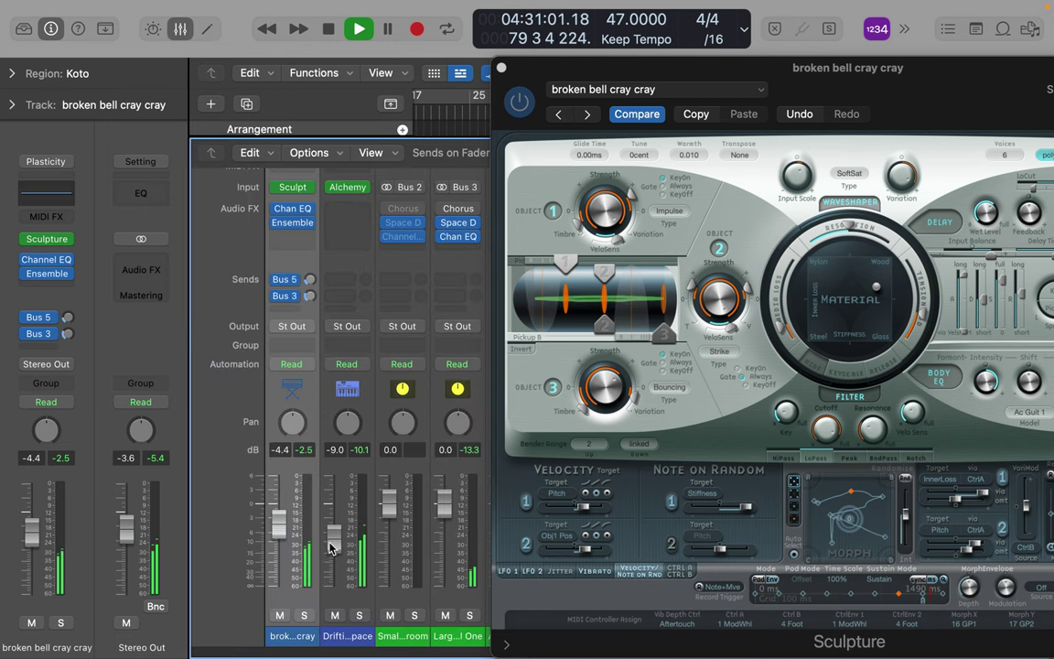
Set the Drifting In Hyperspace channel's volume to -3.8 dB and close the Sculpture plug-in window.
left_click_drag(331, 547, 340, 520)
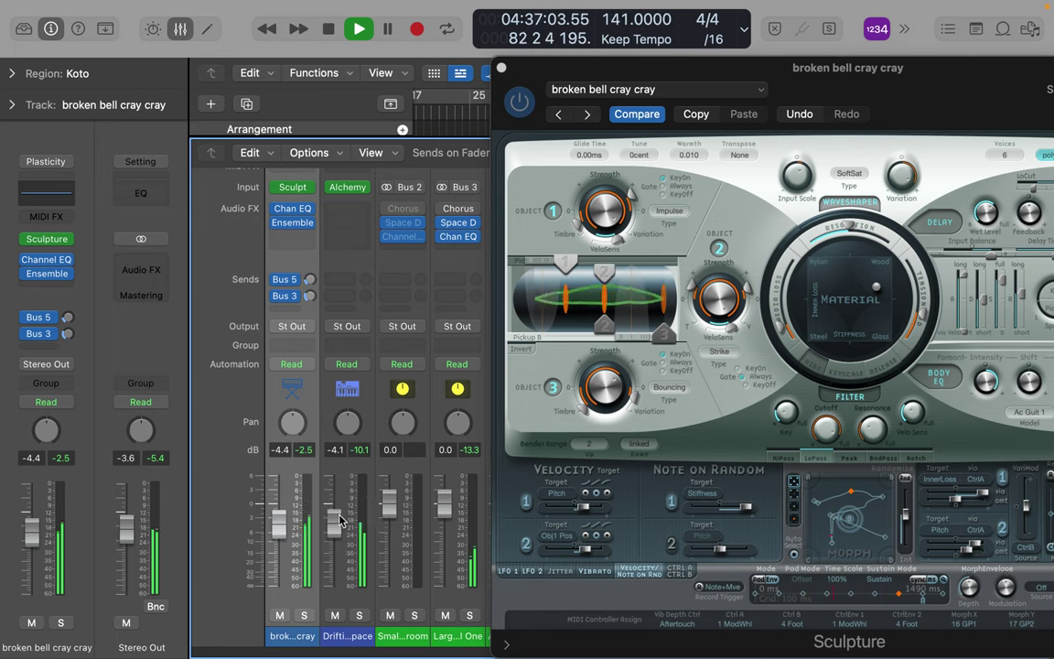
left_click_drag(340, 515, 340, 513)
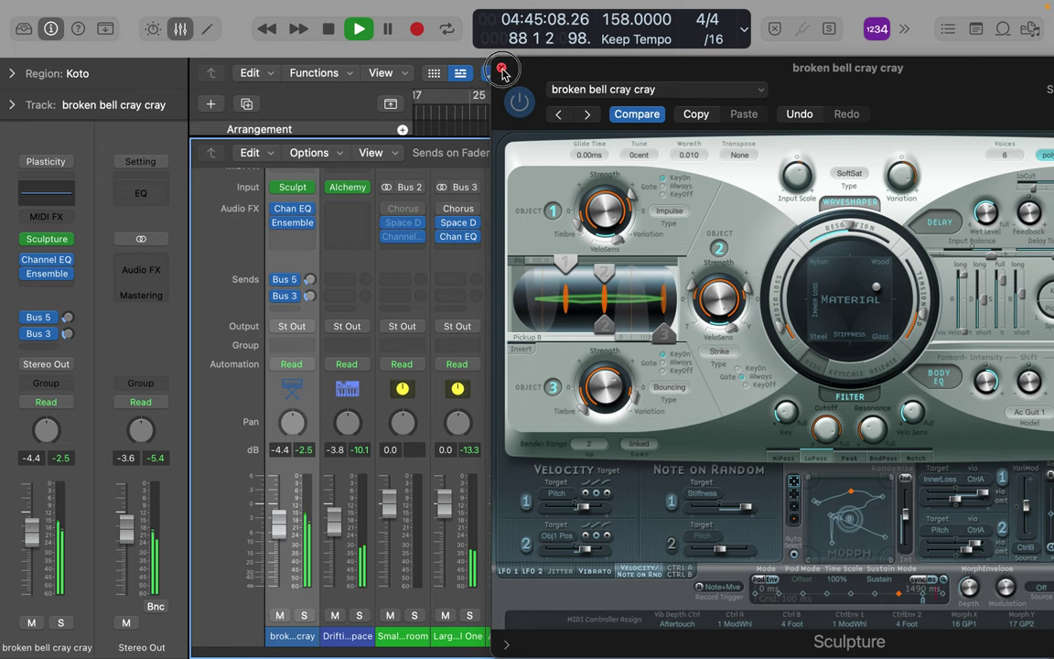
left_click(501, 68)
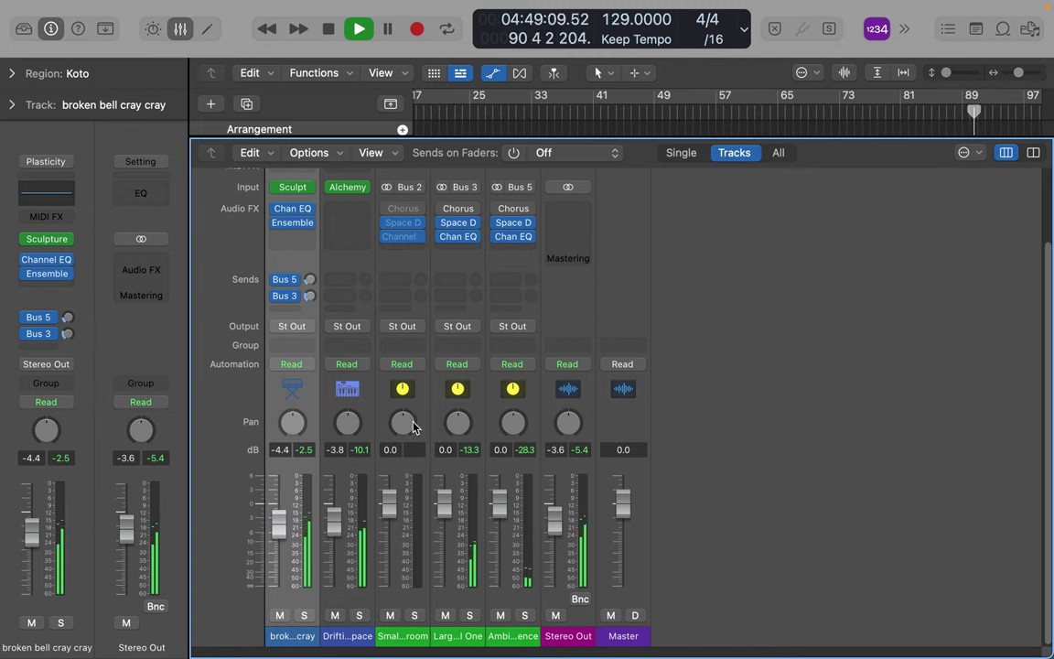
Enable the Chorus effect on the Bus 2, Bus 3 and Bus 5 reverb channels.
mouse_move(399, 240)
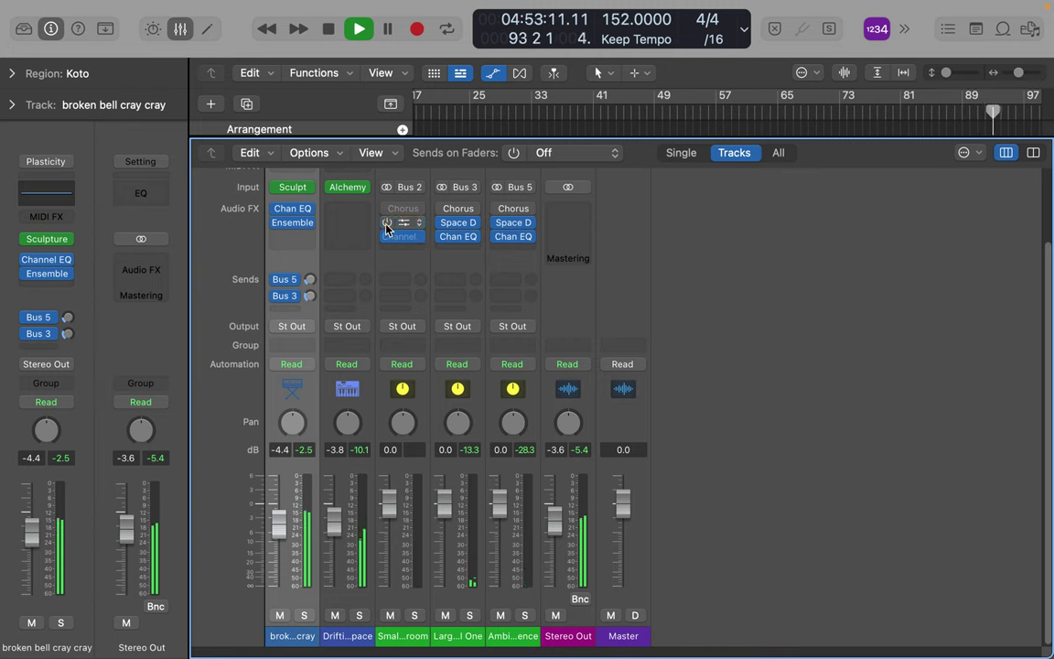
left_click(387, 224)
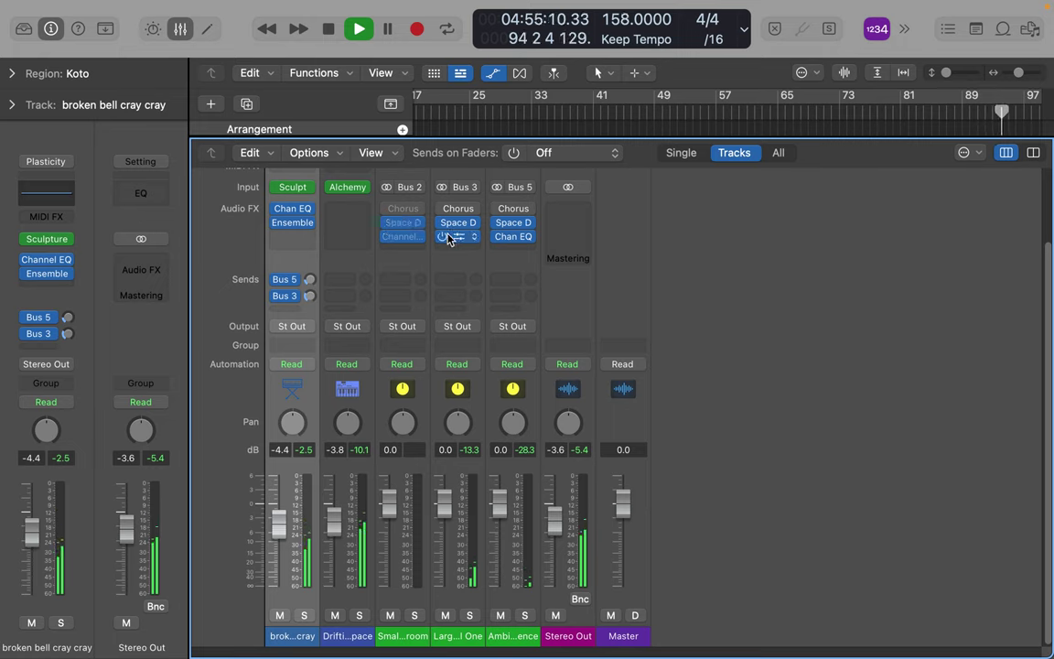
left_click(442, 211)
left_click(387, 210)
left_click(498, 211)
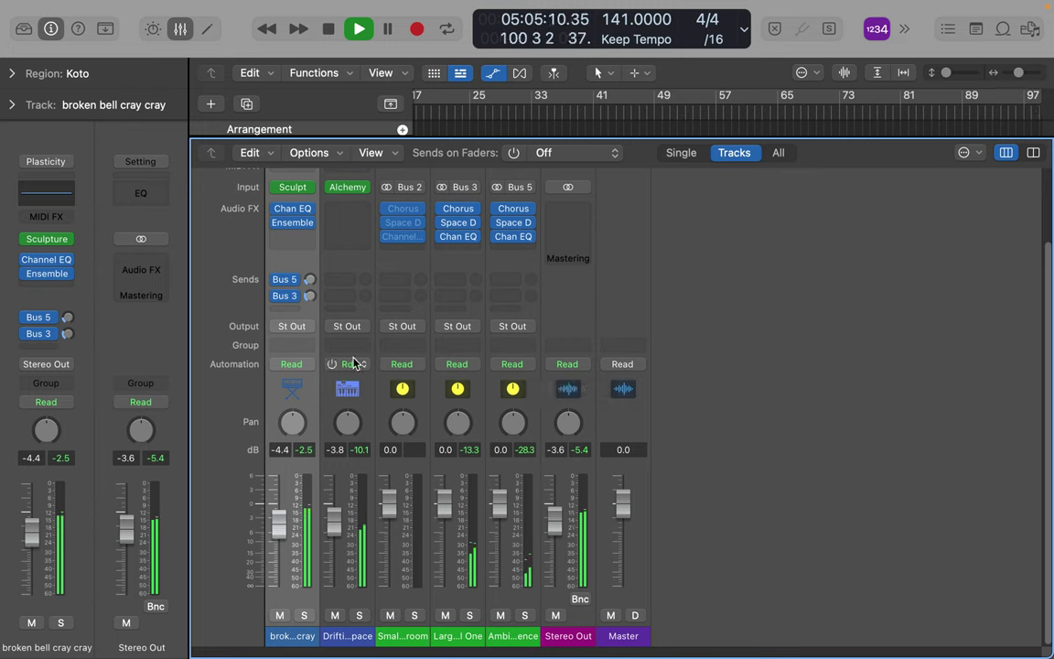
Add a Bus 2 Small Room send to the Drifting In Hyperspace channel and raise its send level.
left_click(348, 299)
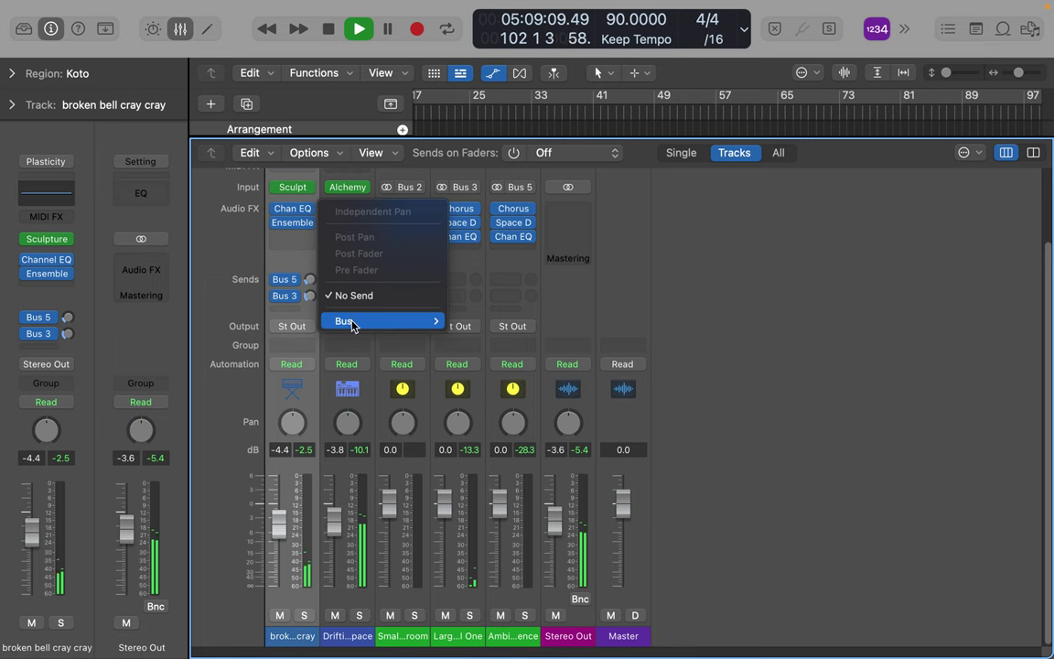
mouse_move(353, 321)
left_click(547, 35)
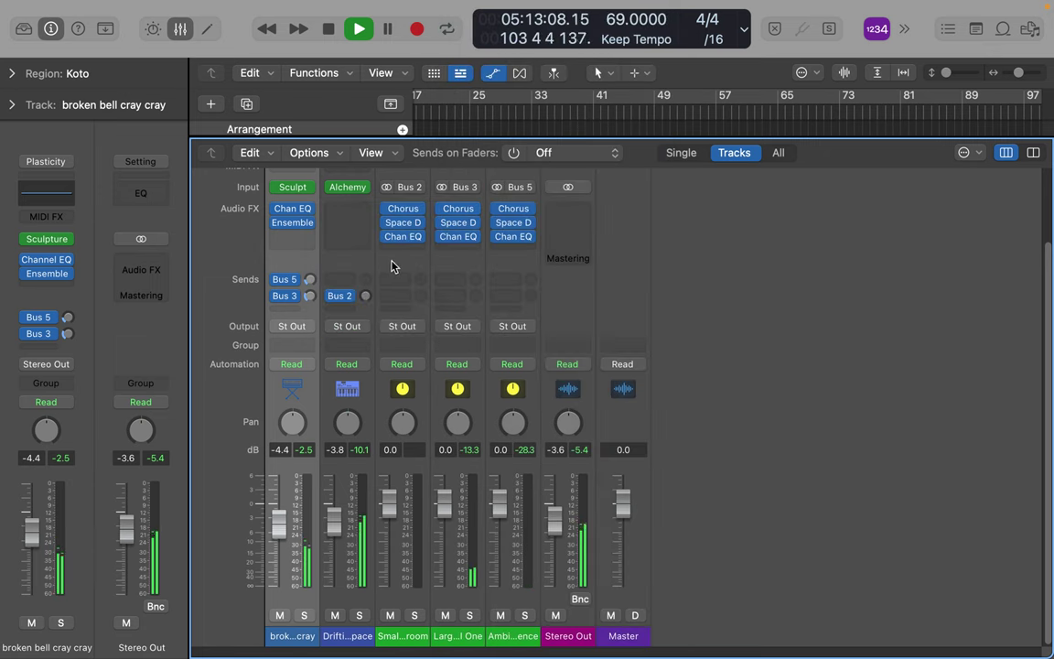
left_click_drag(366, 300, 366, 262)
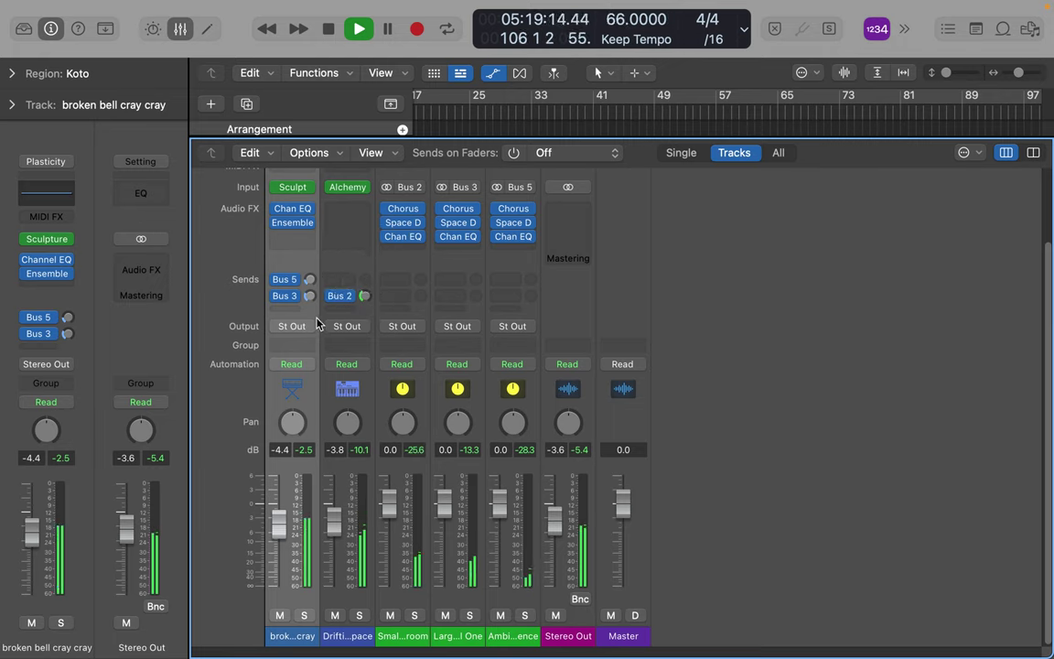
Add a Bus 2 Small Room send to the broken bell cray cray channel and raise its send level.
left_click(290, 311)
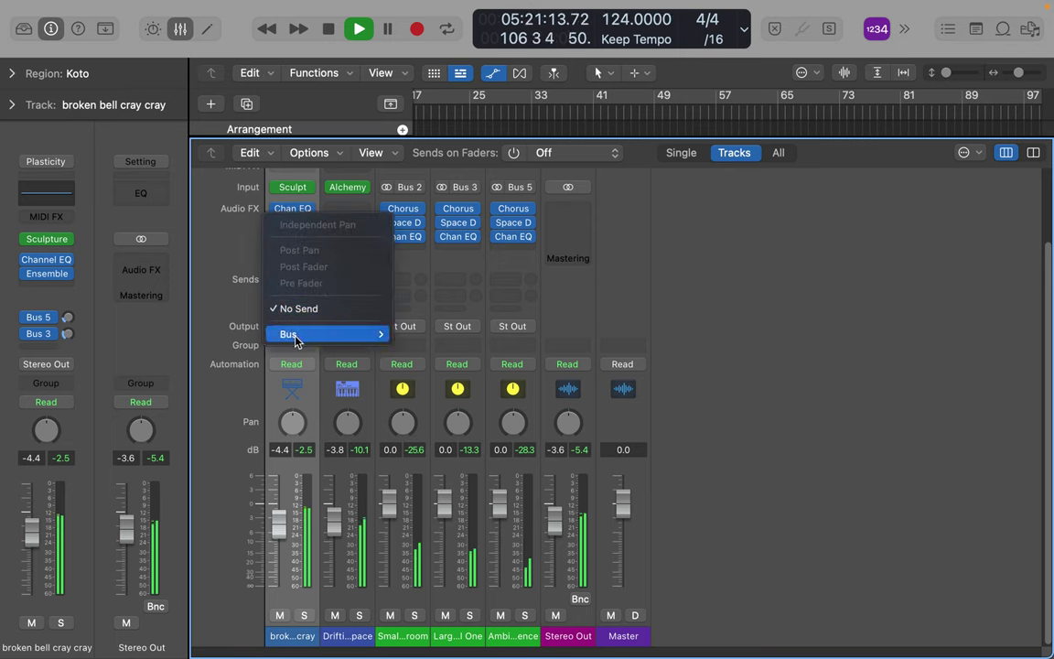
mouse_move(295, 335)
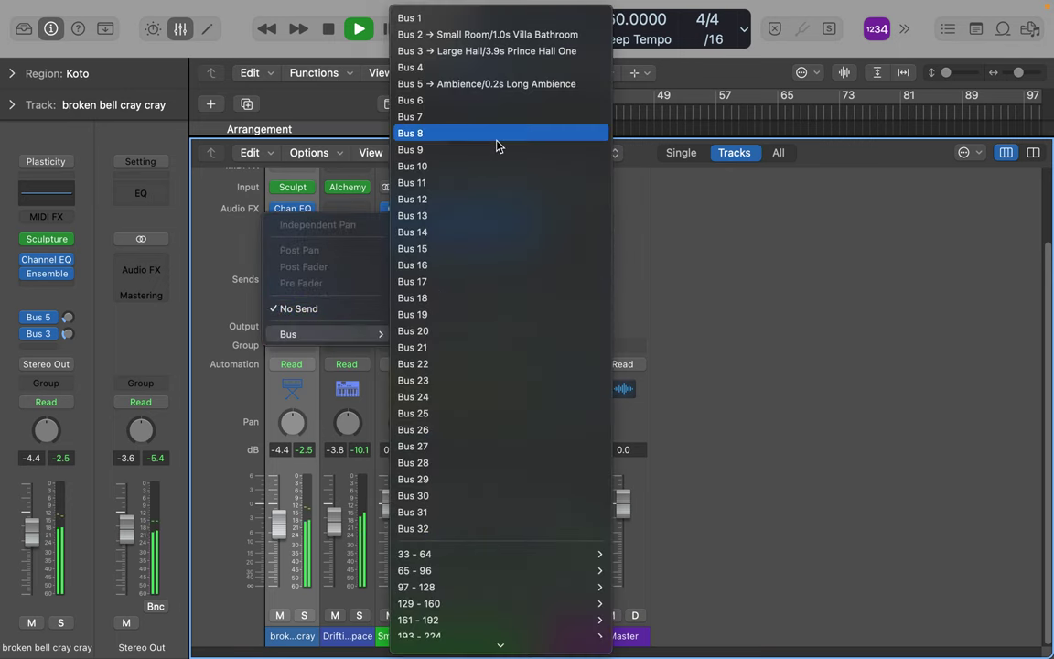
left_click(510, 37)
left_click_drag(311, 303, 320, 257)
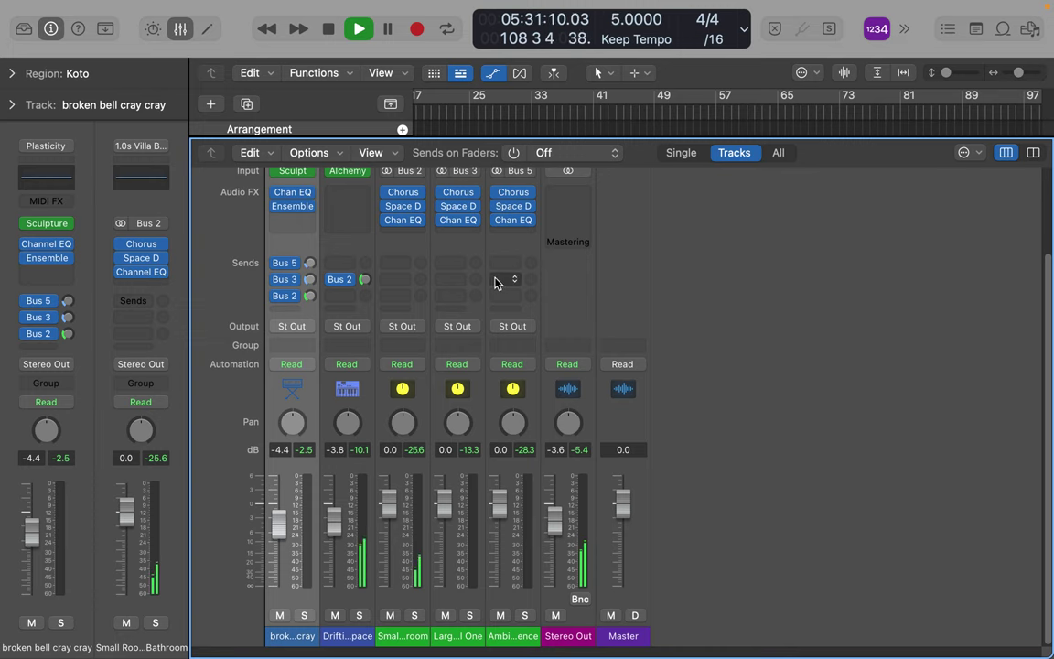
Raise the broken bell cray cray channel's Bus 3 send level and set the channel's volume to -9.0 dB.
scroll(466, 220, "up", 3)
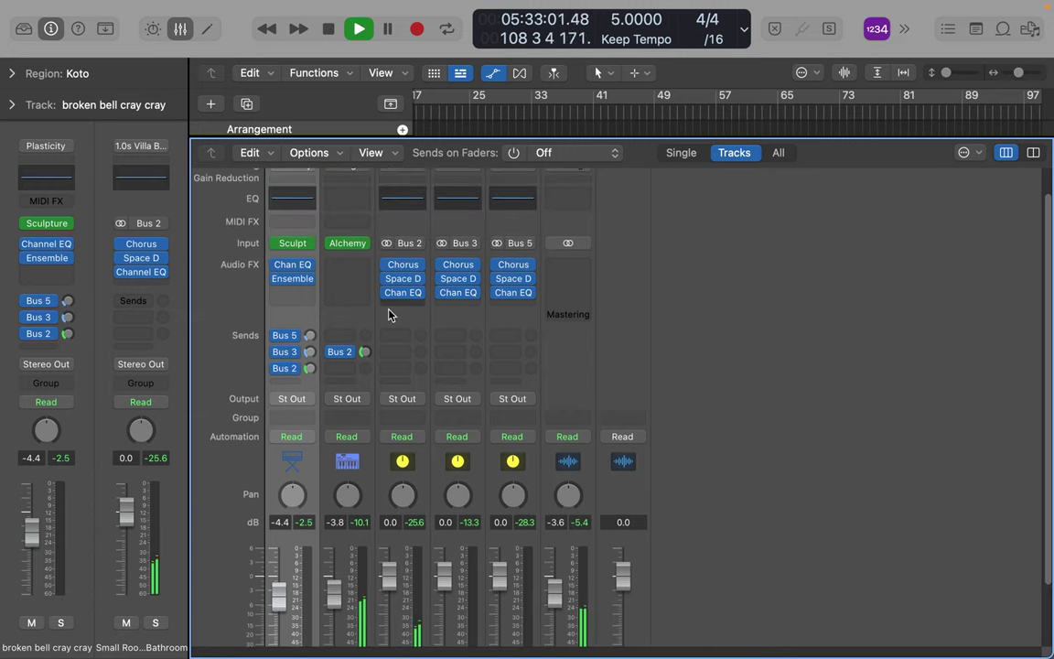
left_click_drag(310, 355, 309, 334)
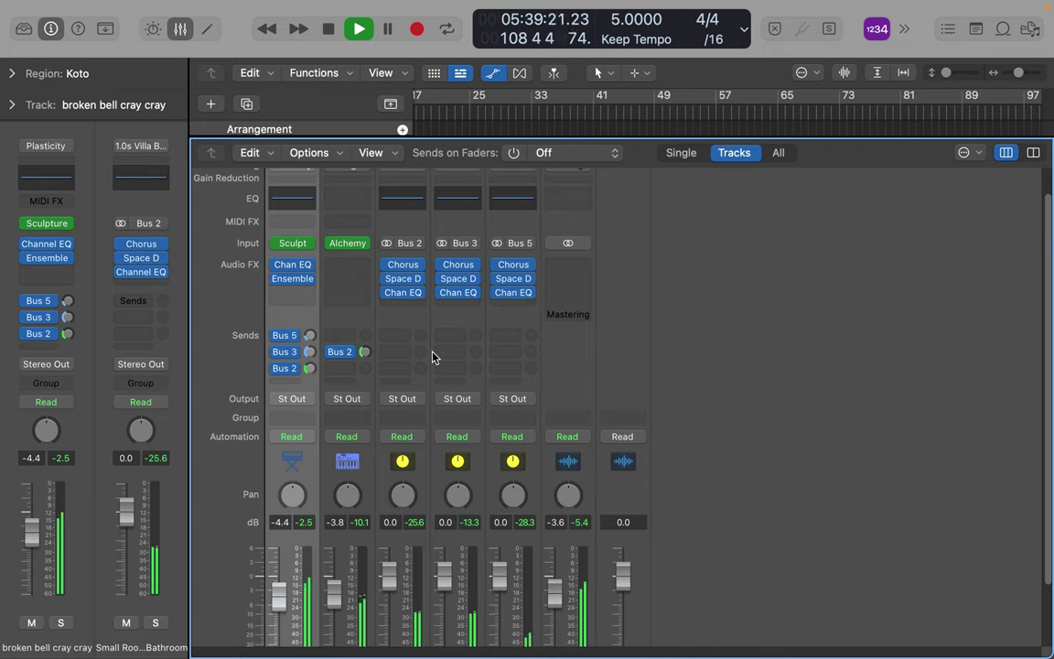
left_click_drag(279, 599, 281, 631)
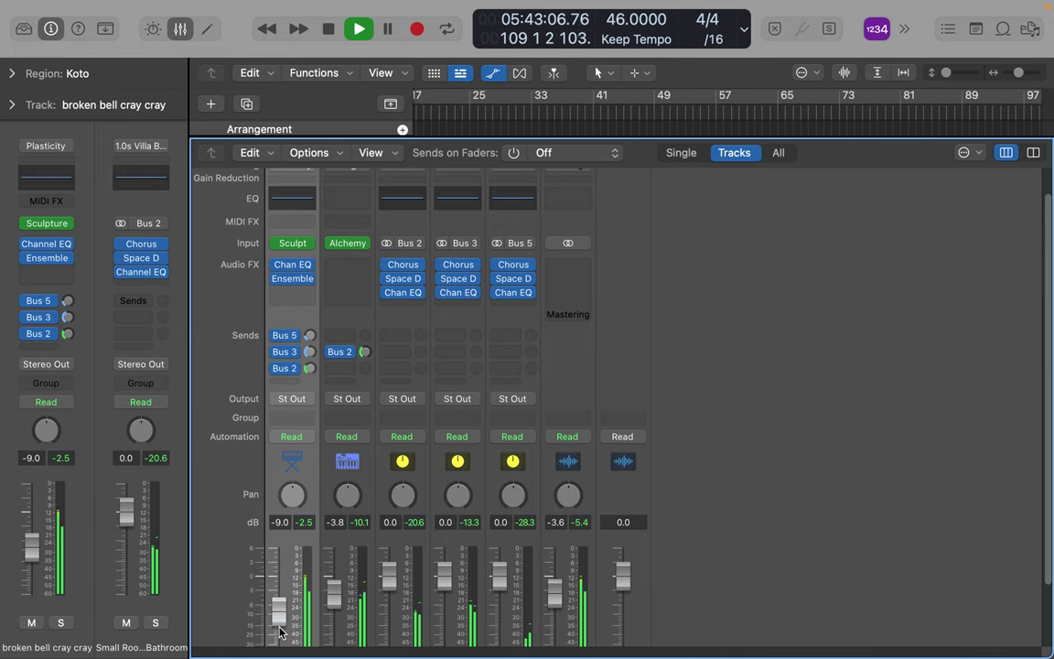
scroll(322, 604, "down", 3)
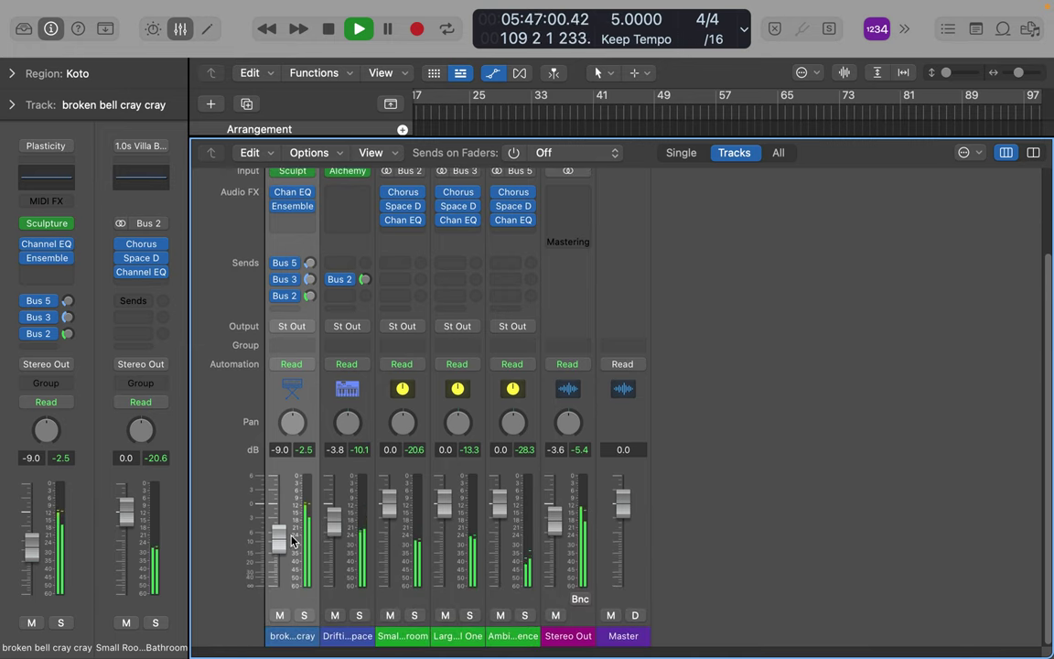
Lower the broken bell cray cray channel's volume to -10.4 dB and close the mixer.
mouse_move(274, 547)
left_mouse_down()
mouse_move(274, 567)
mouse_move(274, 553)
left_mouse_up()
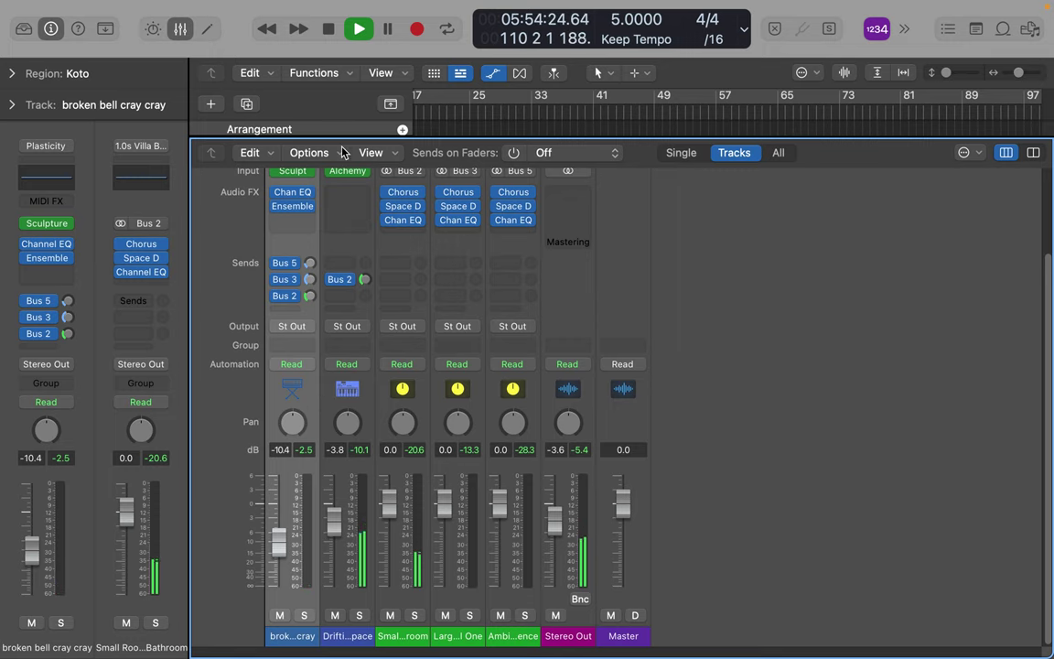
left_click(181, 30)
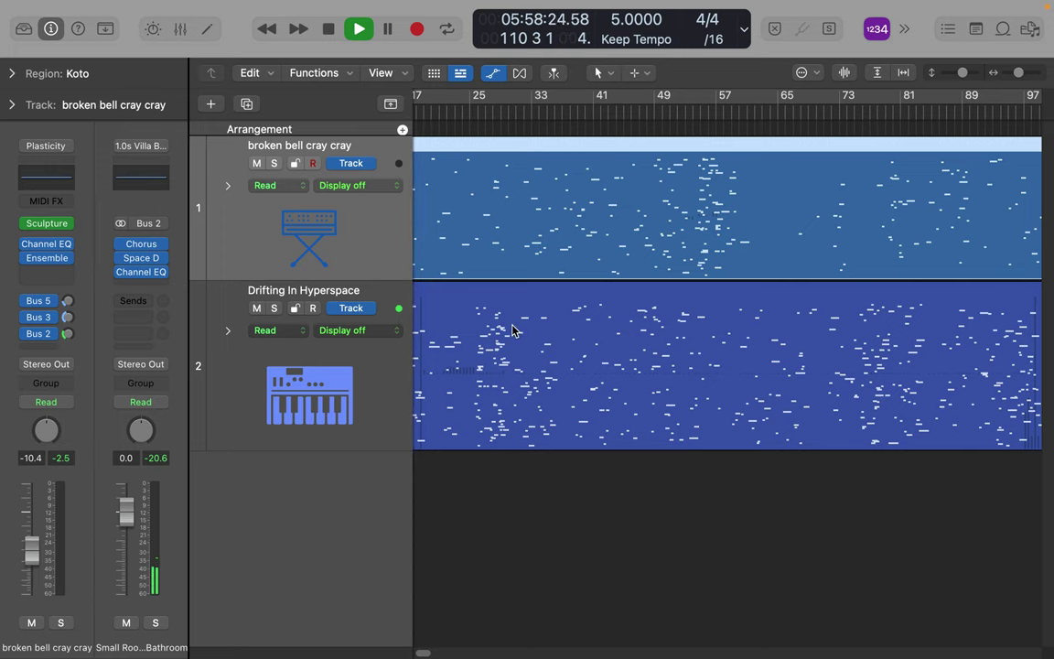
Add a Classic Electric Piano instrument track below Drifting In Hyperspace and slightly widen the track headers.
double_click(326, 513)
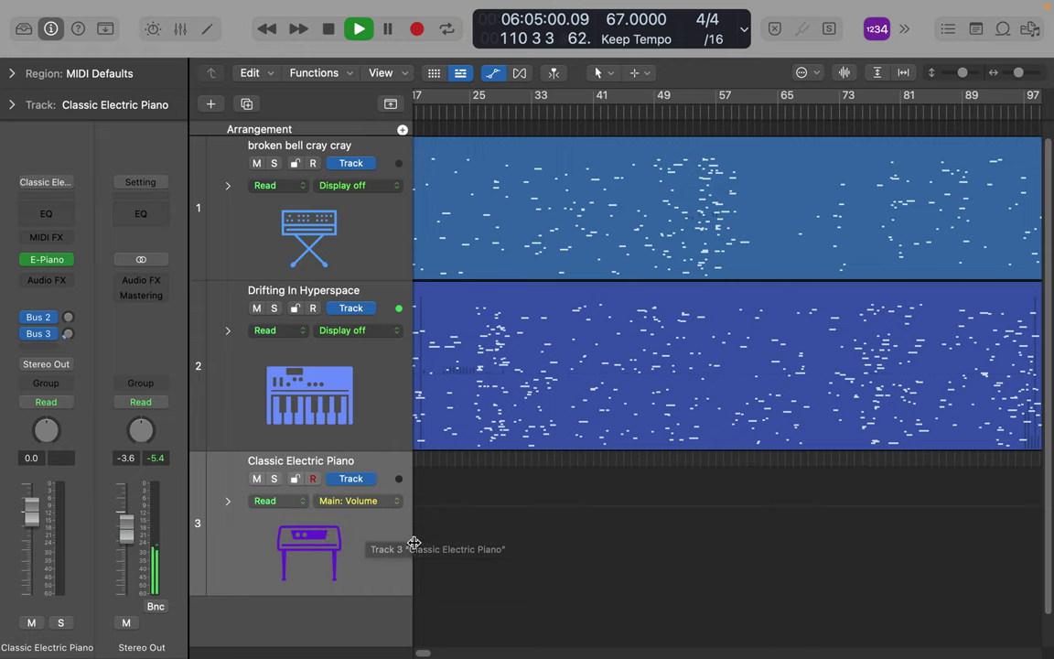
mouse_move(414, 544)
left_mouse_down()
mouse_move(501, 541)
mouse_move(392, 535)
mouse_move(423, 533)
left_mouse_up()
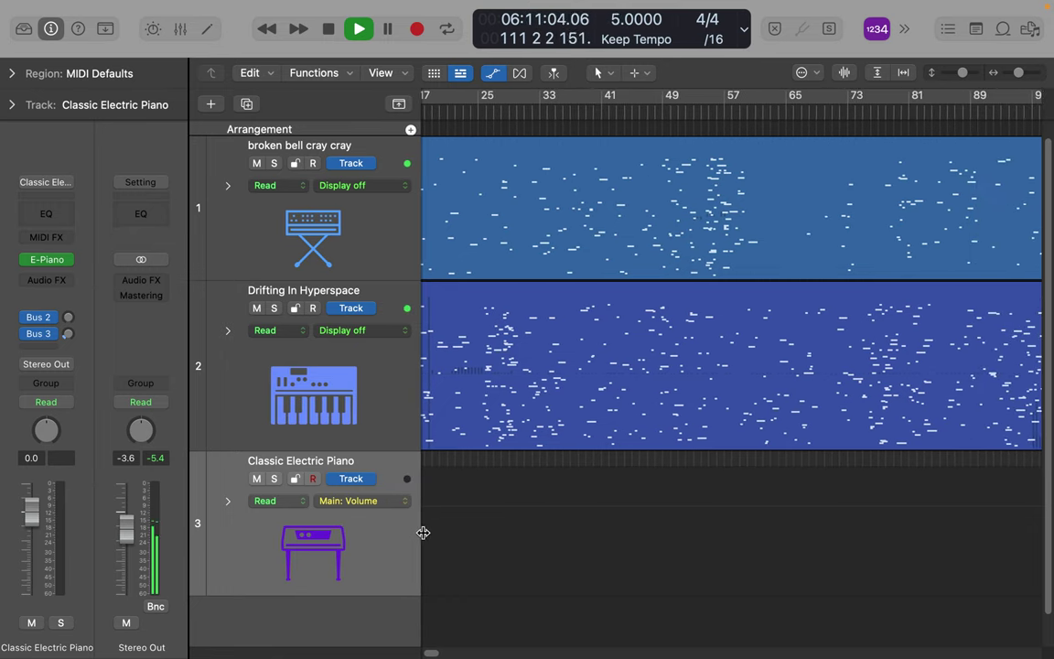
left_click(515, 301)
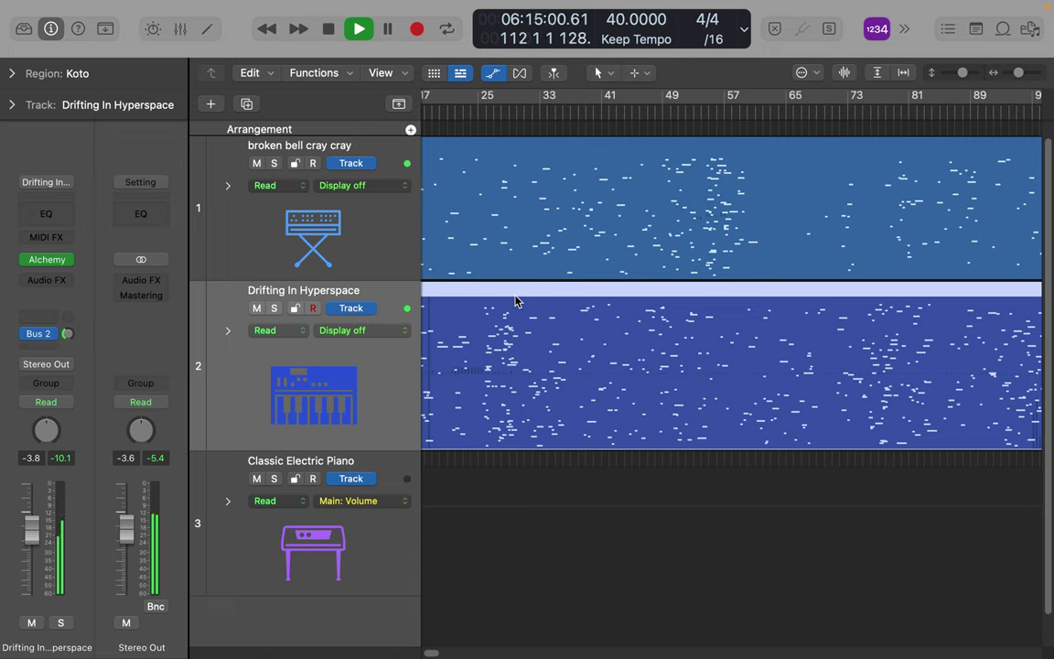
left_click(424, 543)
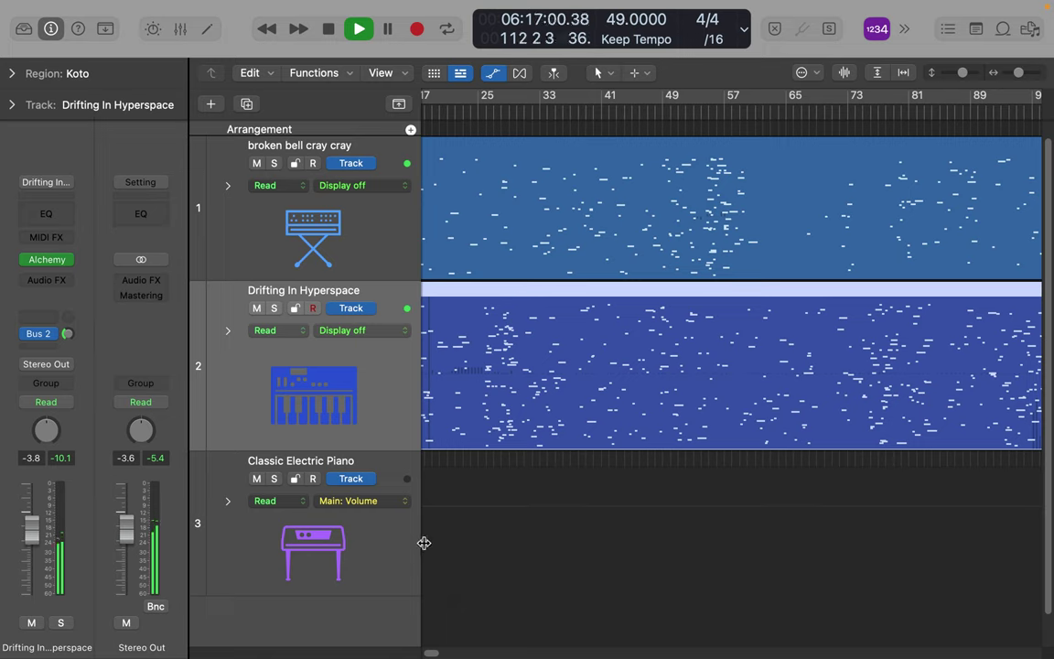
left_click(397, 549)
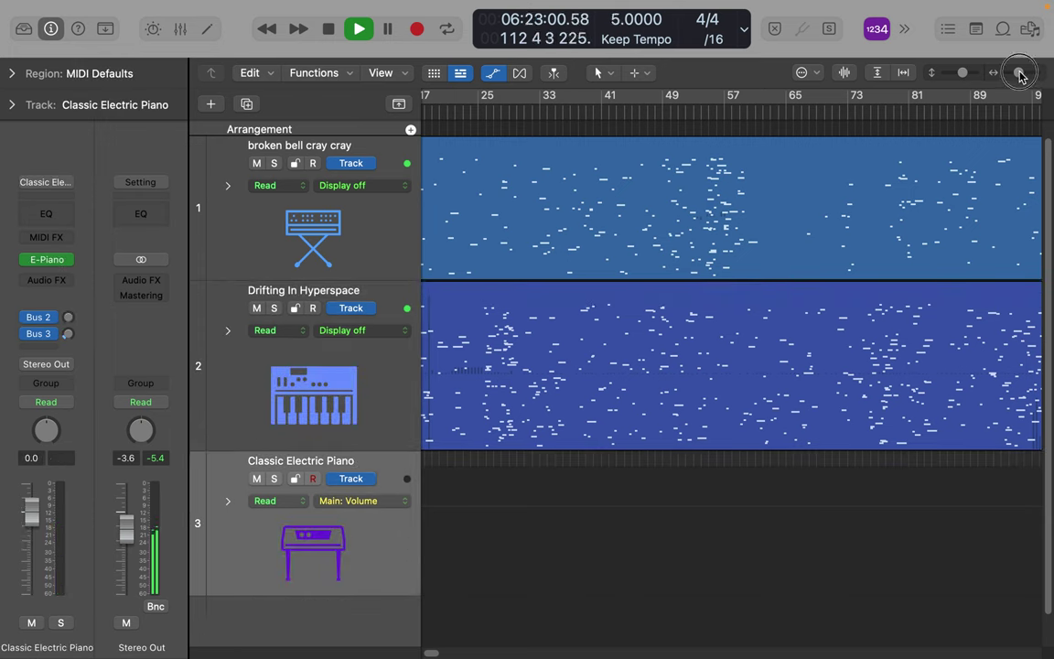
Stop playback and return the playhead to the start of the project.
left_click_drag(1021, 76, 1006, 73)
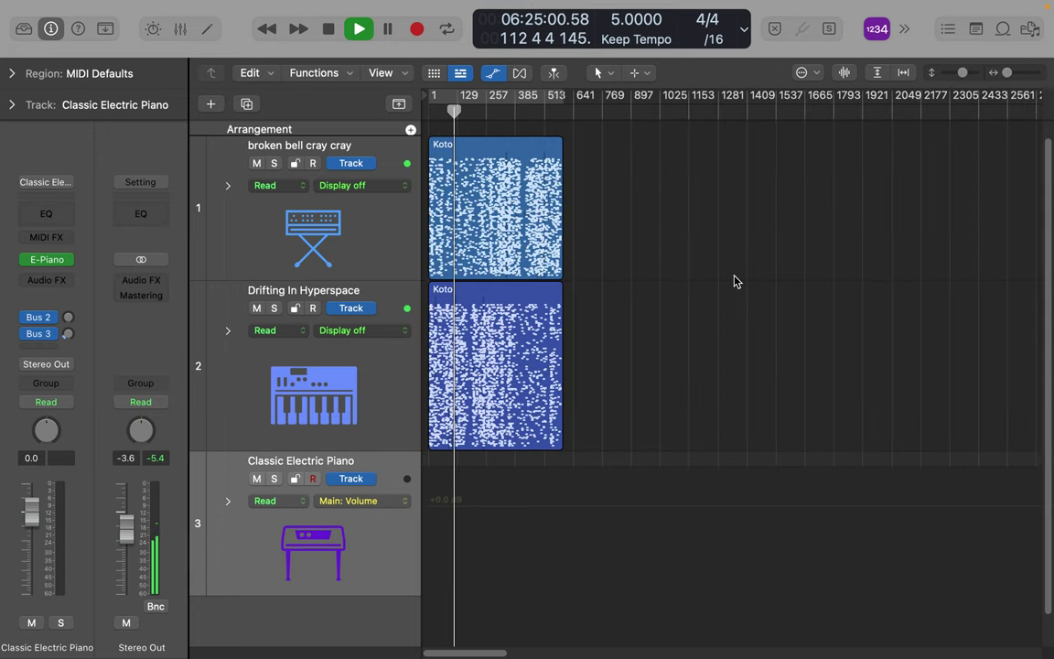
left_click(273, 26)
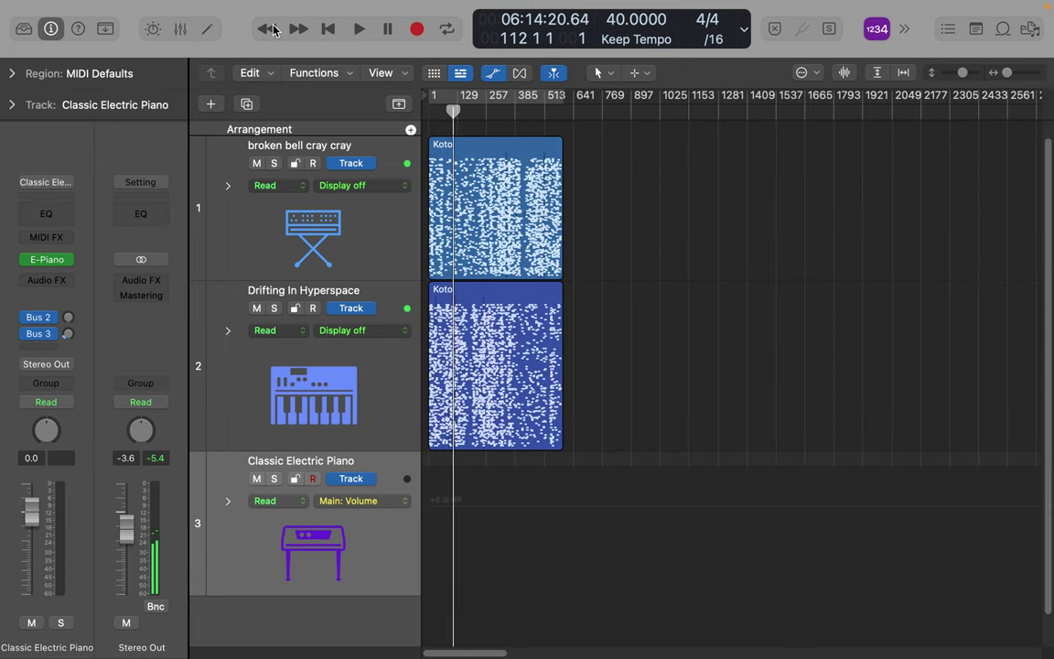
left_click(327, 30)
left_click(327, 30)
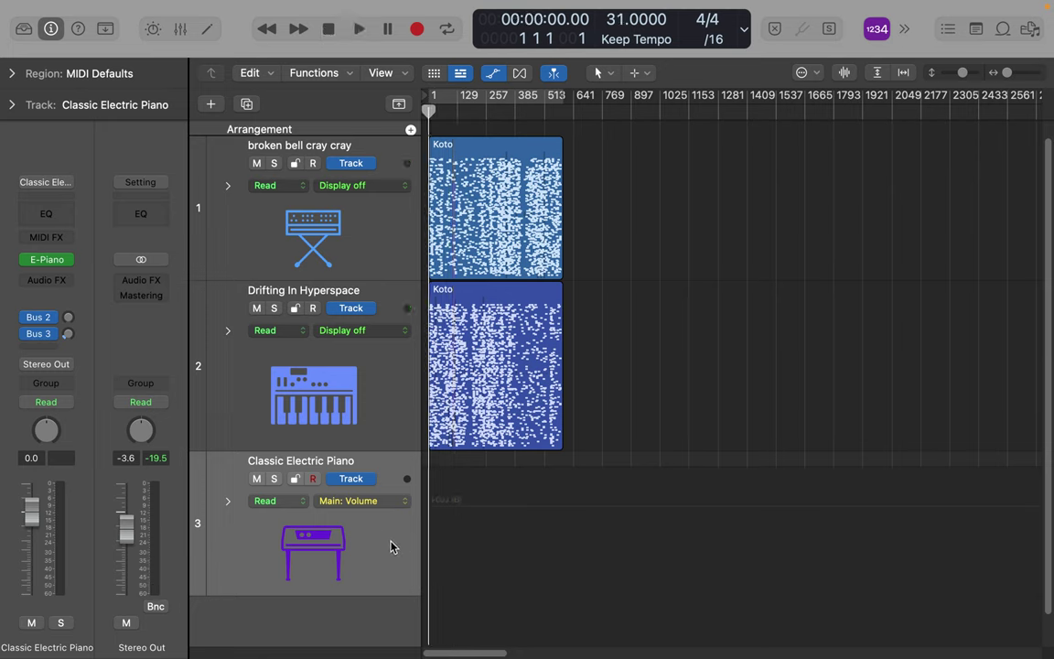
Copy the Koto region from the Drifting In Hyperspace track to the Classic Electric Piano track at bar 1.
left_click(485, 303)
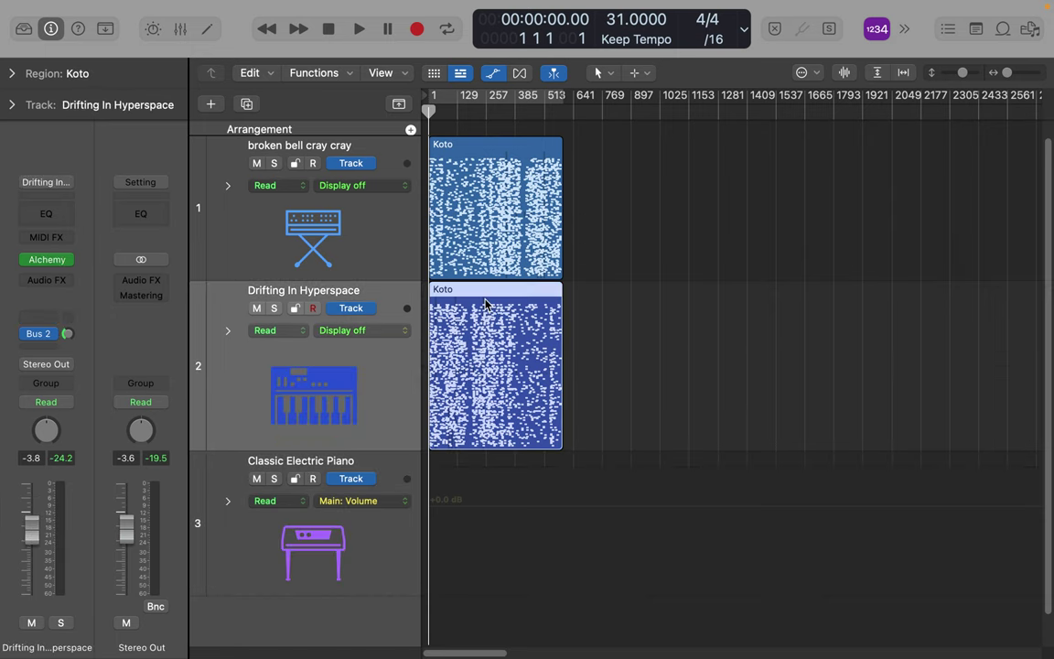
key("t")
left_click(463, 295)
left_click(377, 555)
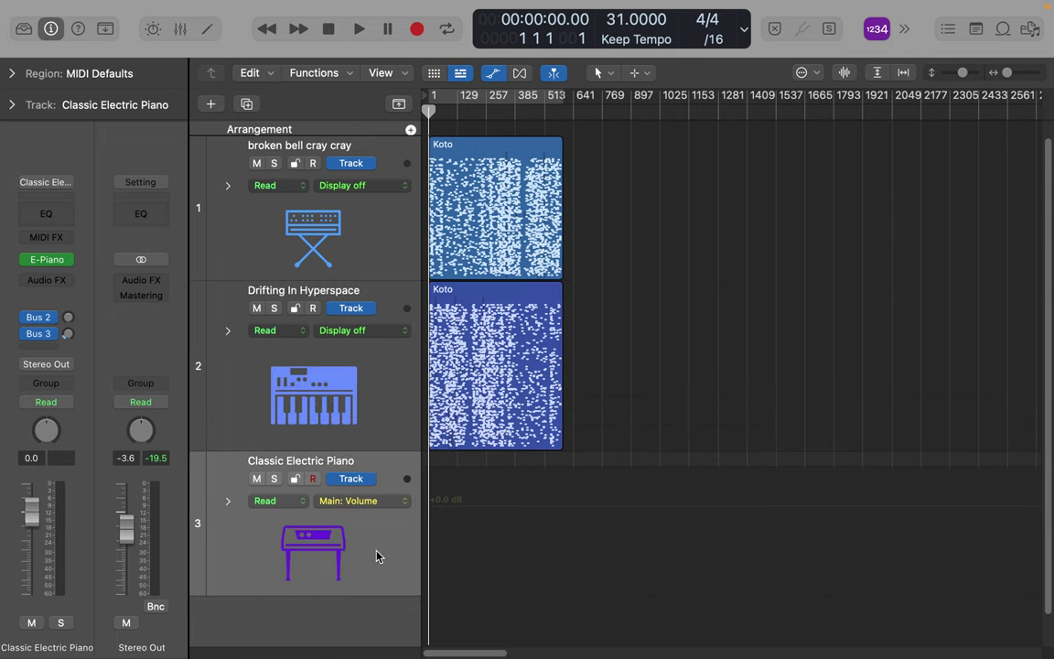
key("super+v")
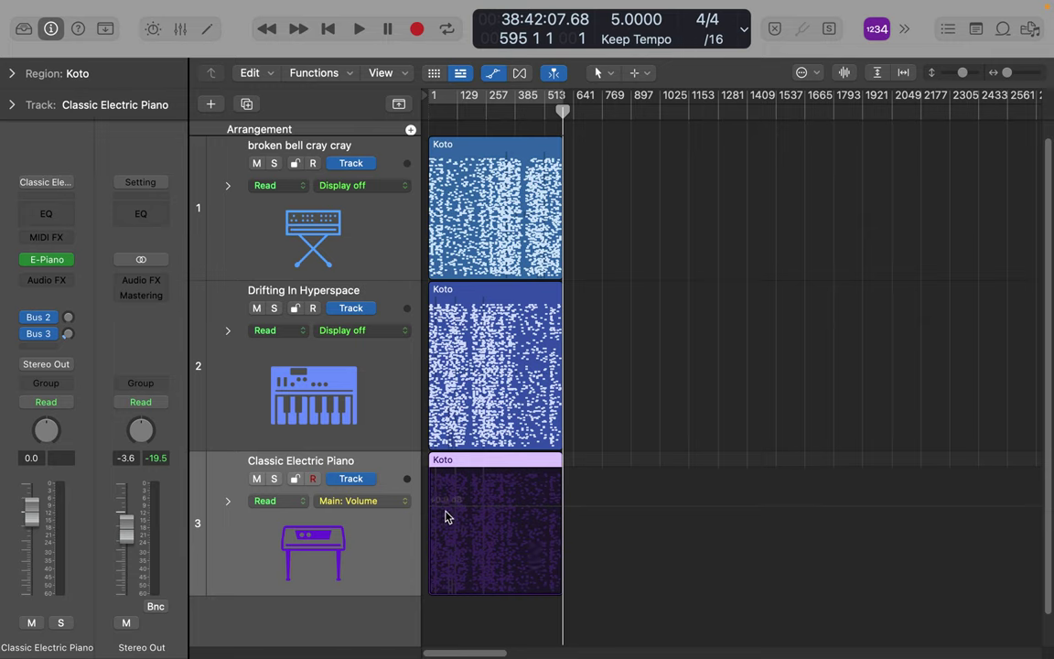
left_click(491, 533)
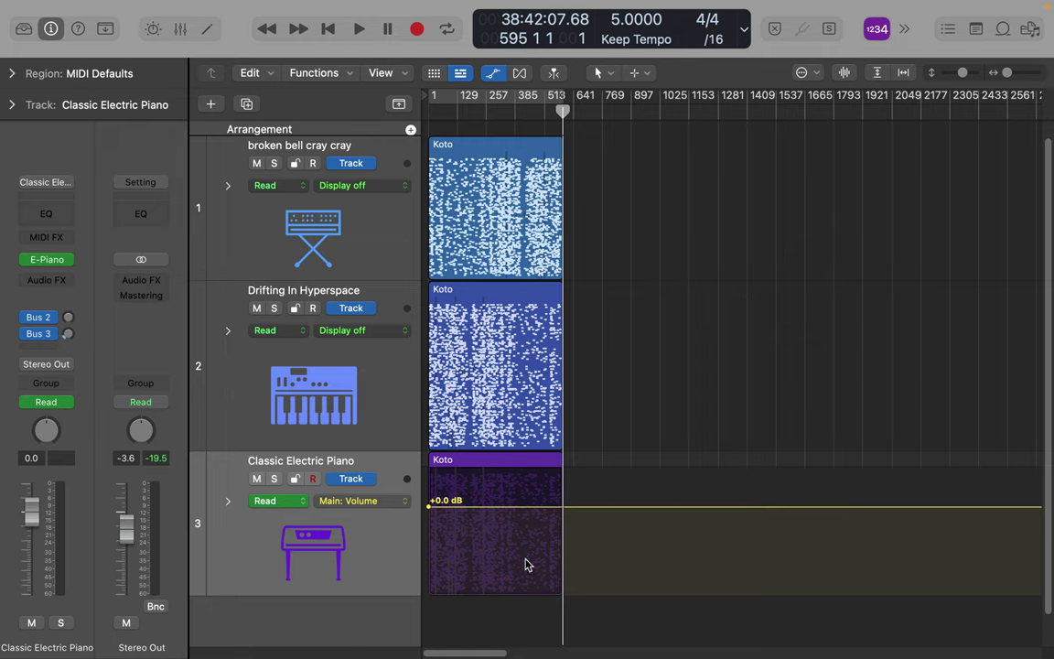
left_click(273, 479)
left_click(273, 479)
left_click(274, 478)
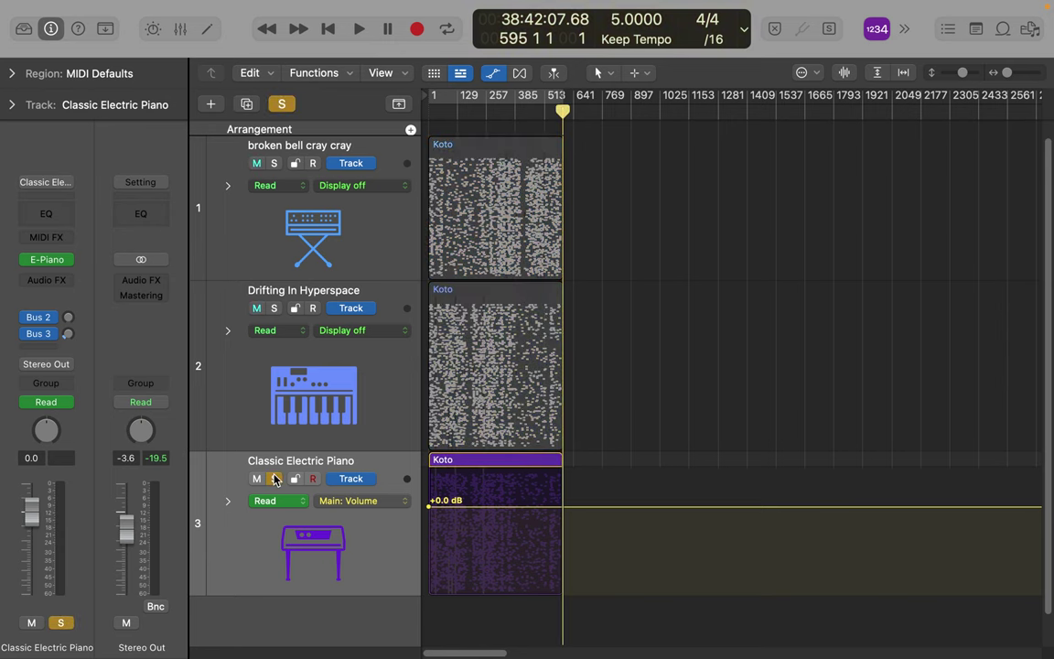
left_click(273, 478)
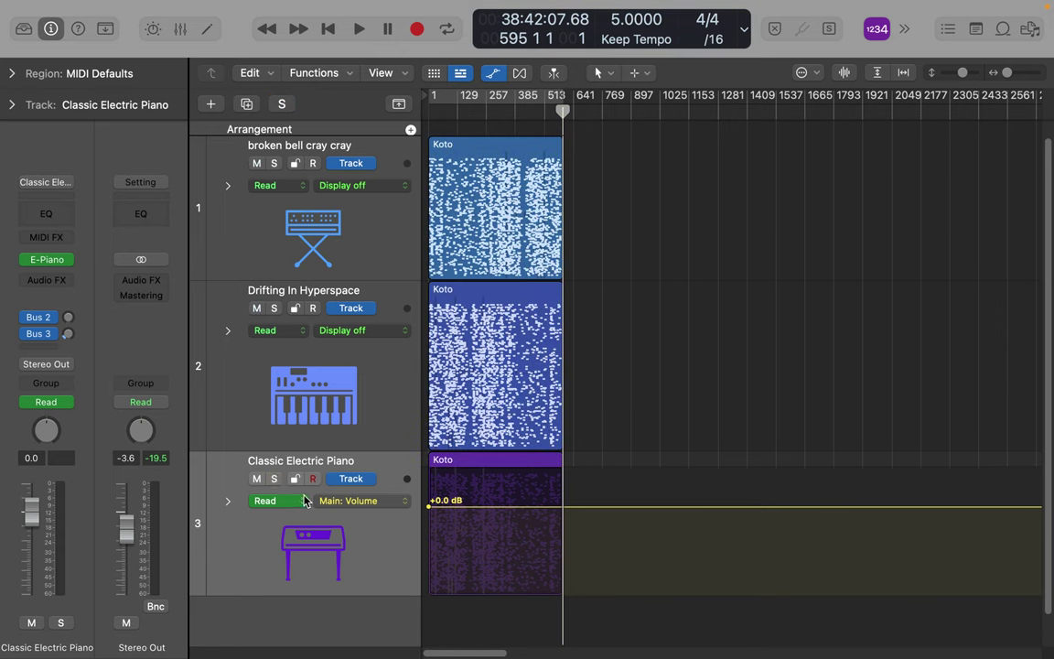
left_click(273, 309)
left_click(273, 308)
Open the Classic Electric Piano track's Koto region in the Piano Roll and play the project from the start.
scroll(503, 475, "down", 1)
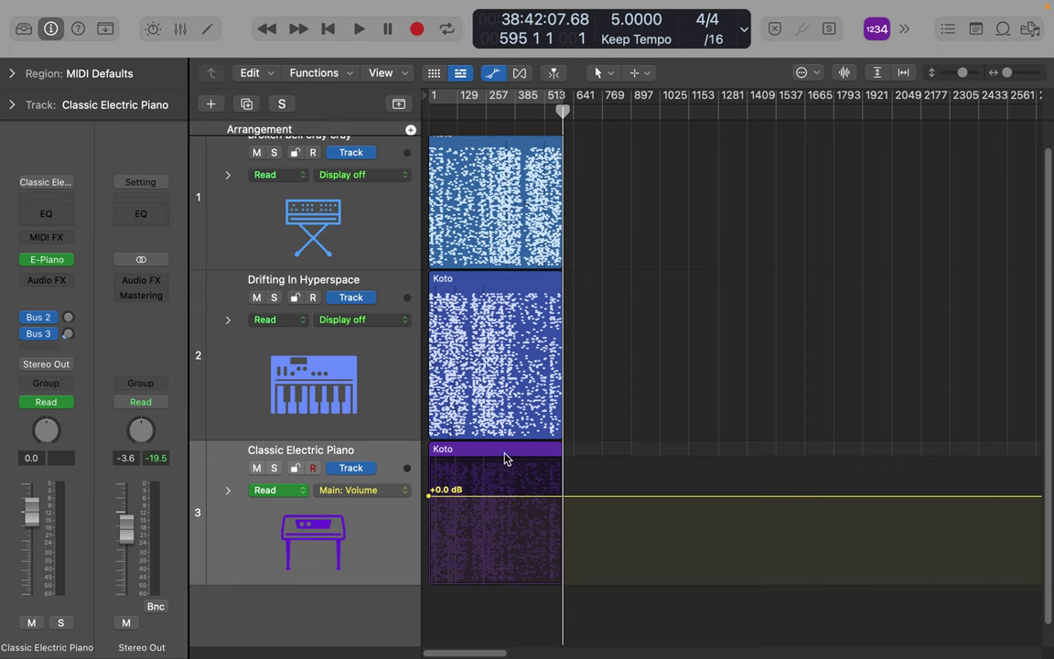
double_click(504, 457)
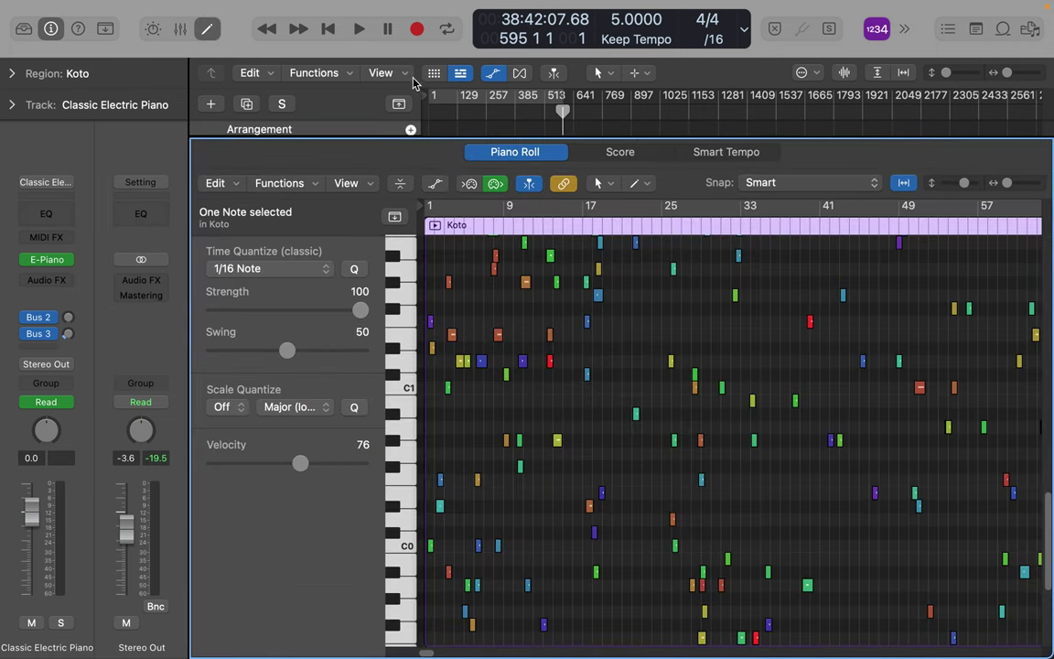
left_click(326, 29)
key("space")
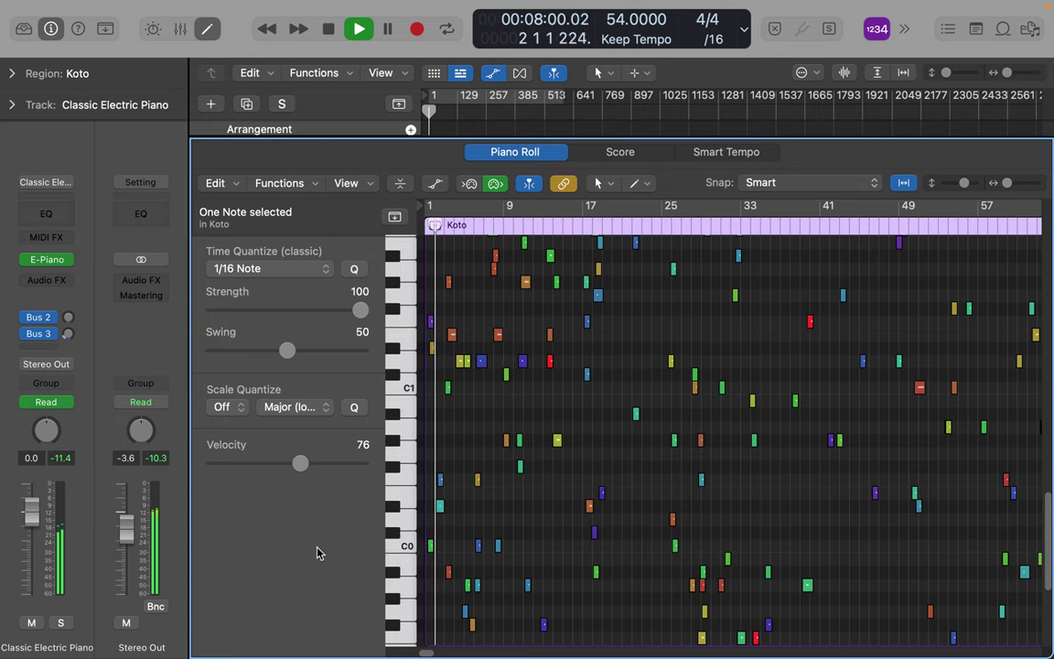
Select all notes in the Classic Electric Piano track's Koto region and lengthen them together.
left_click(484, 364)
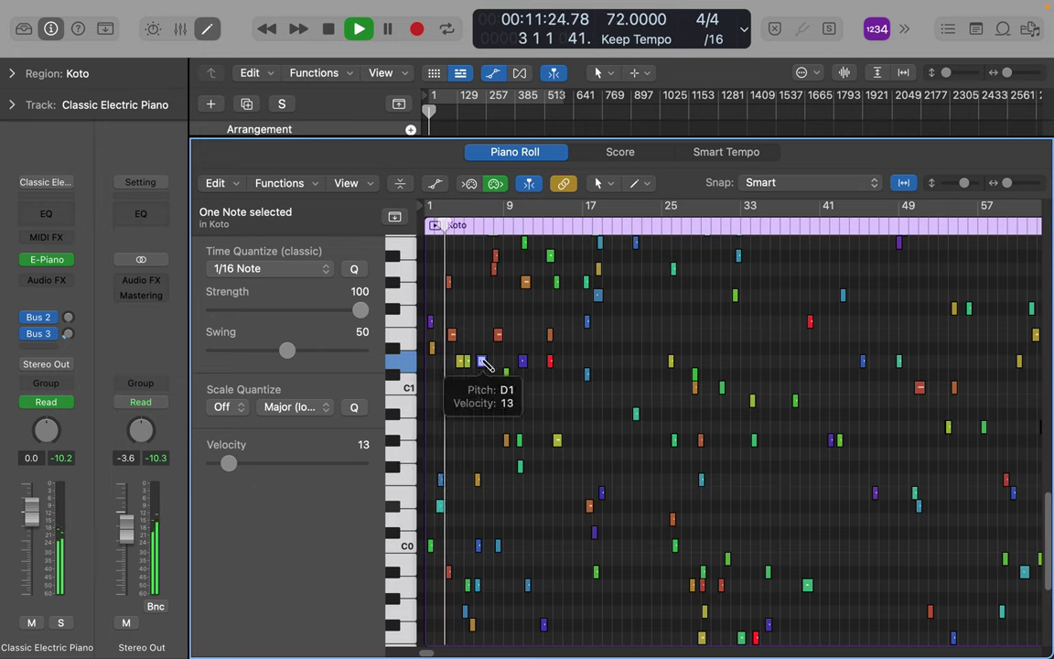
key("super+a")
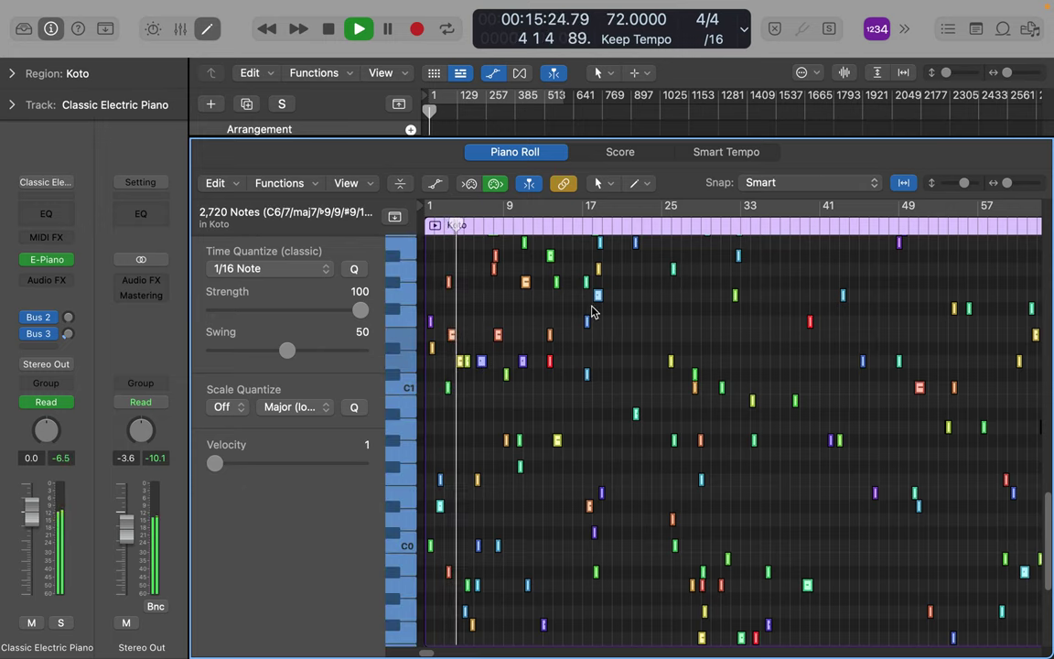
left_click_drag(602, 297, 606, 300)
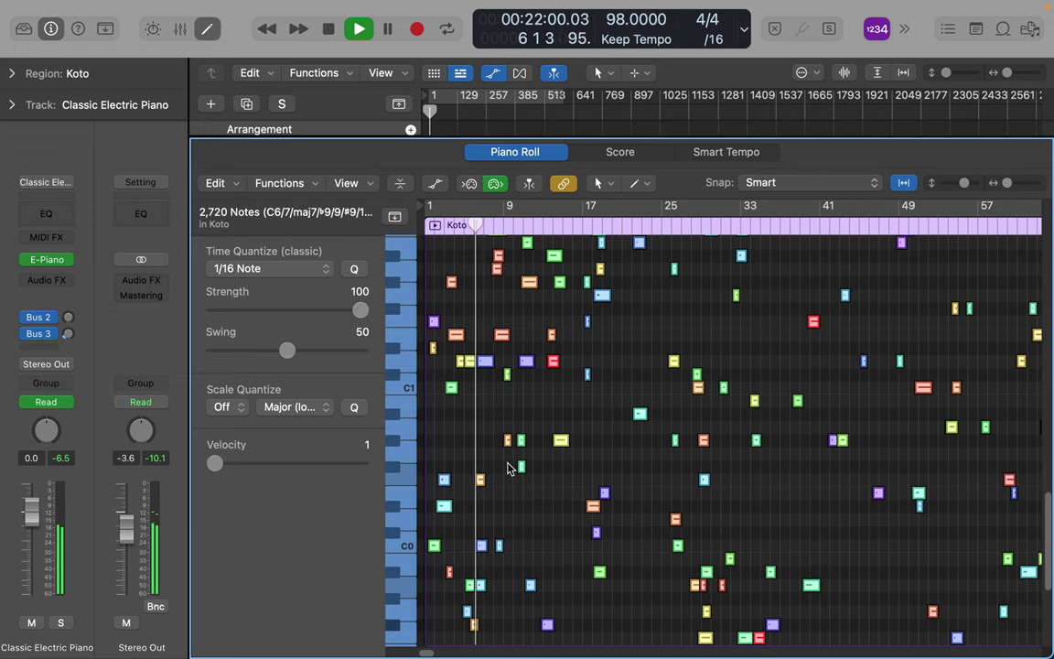
Start the Random Pitch, Velocity, Length MIDI transform on the selected notes and set its lower velocity limit to 21.
left_click(313, 183)
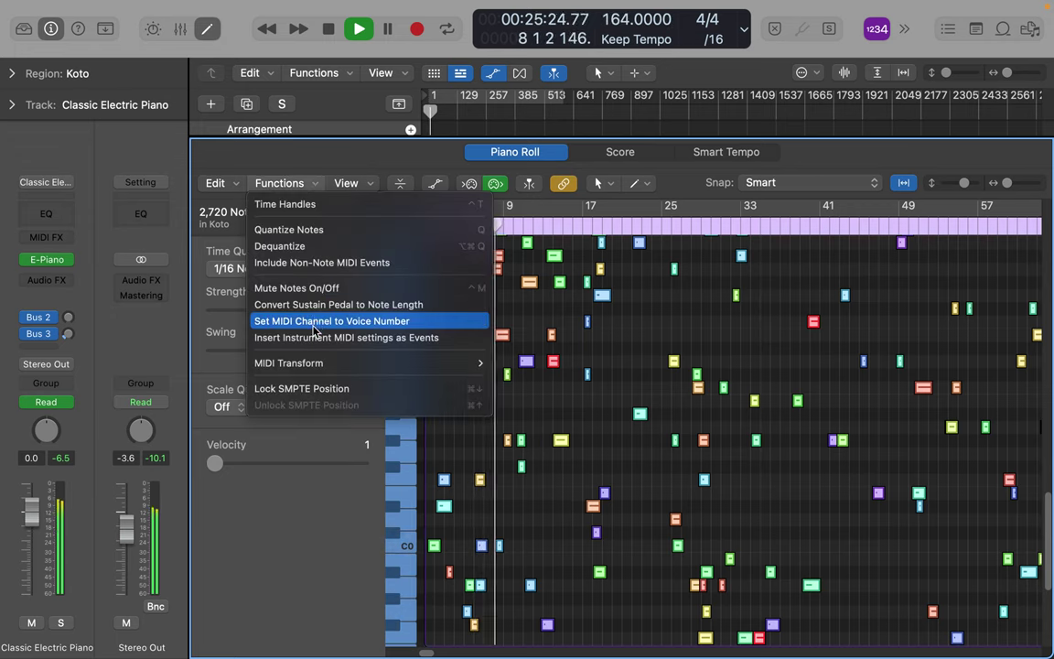
mouse_move(316, 364)
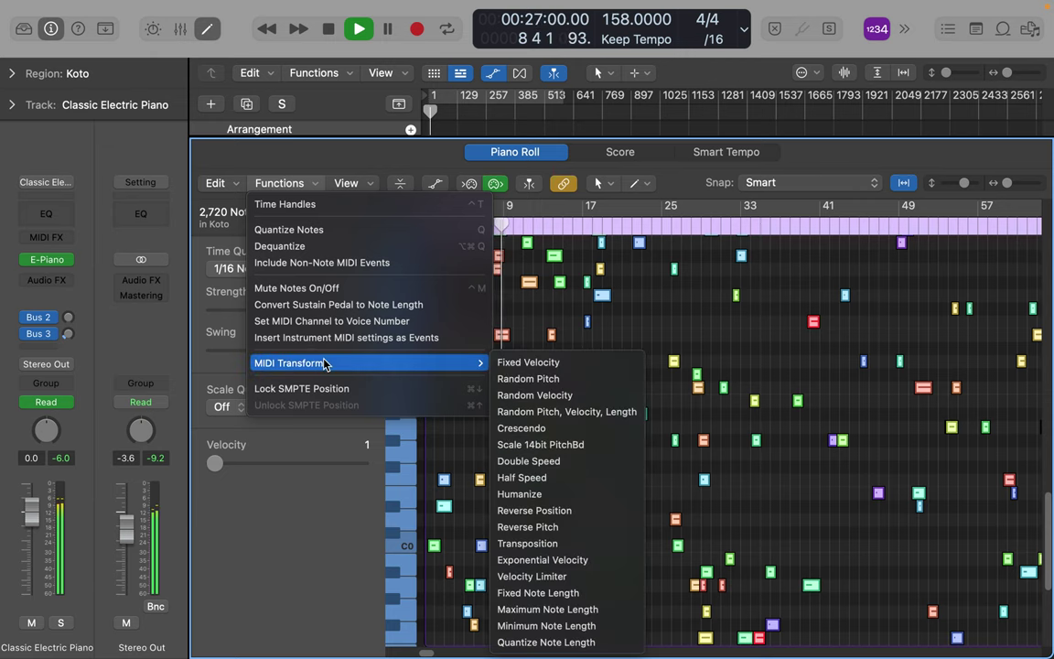
left_click(540, 413)
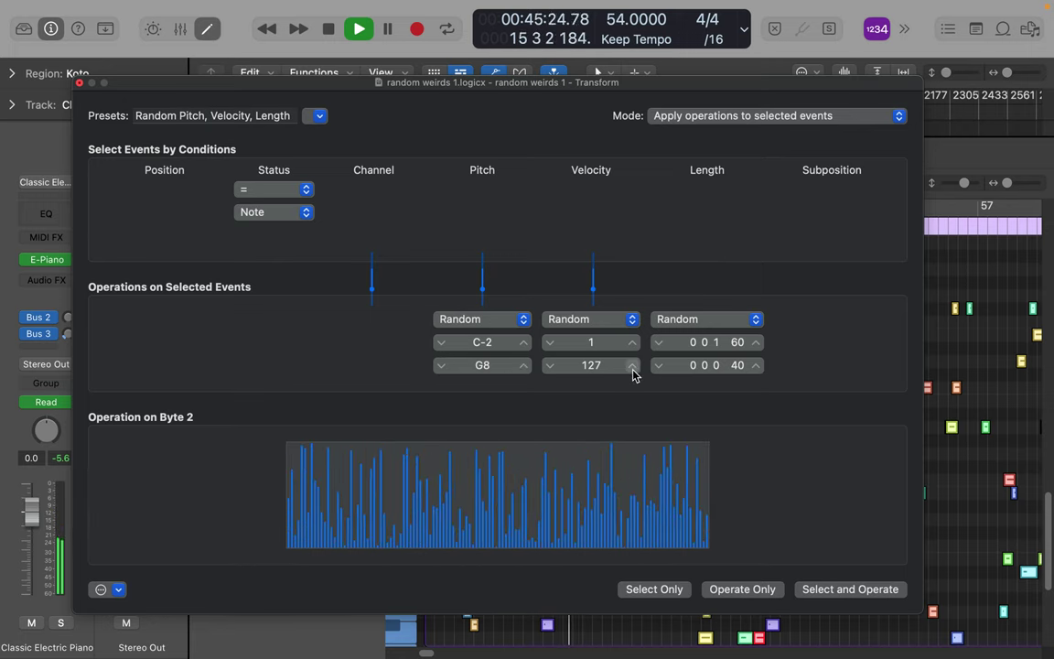
left_click(550, 343)
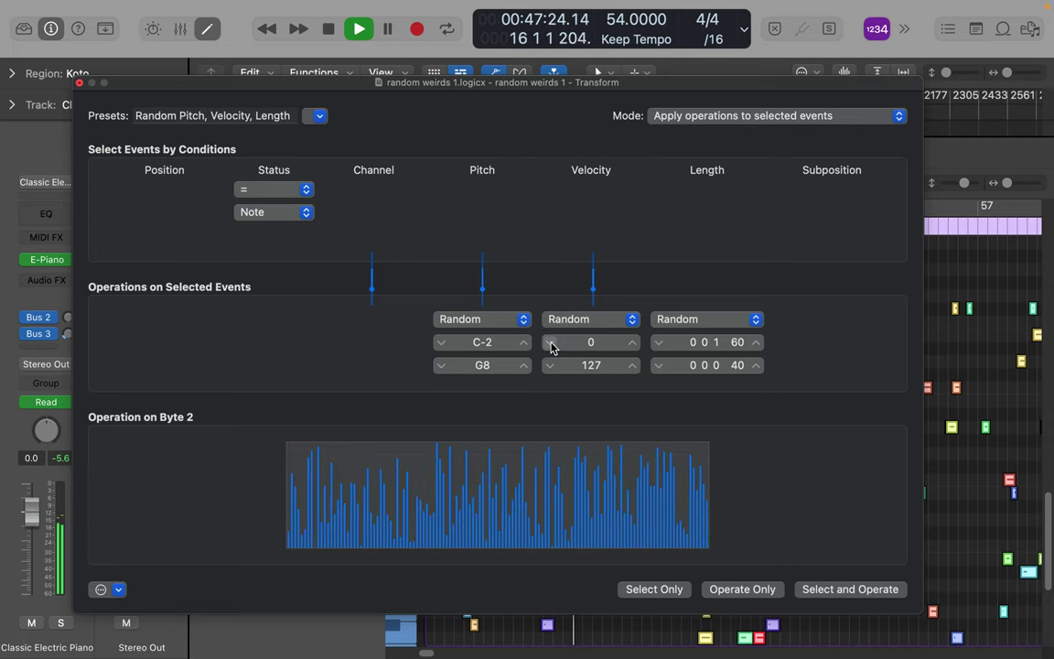
left_click(632, 343)
left_click(631, 342)
left_click(631, 342)
left_click(632, 342)
left_click(632, 342)
left_click(632, 343)
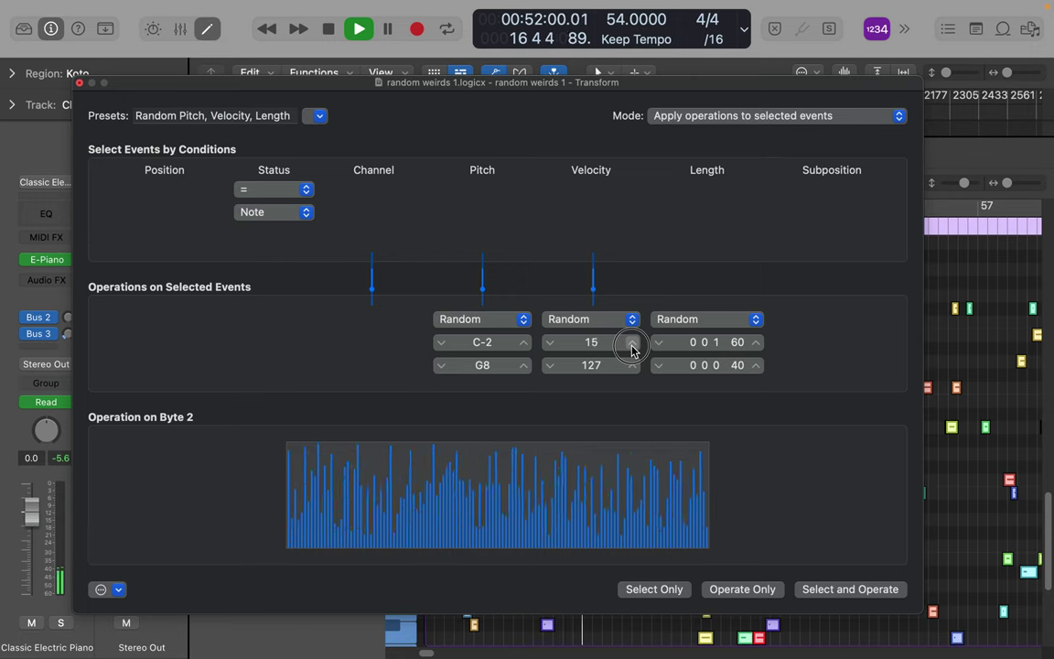
left_click(632, 342)
left_click(631, 342)
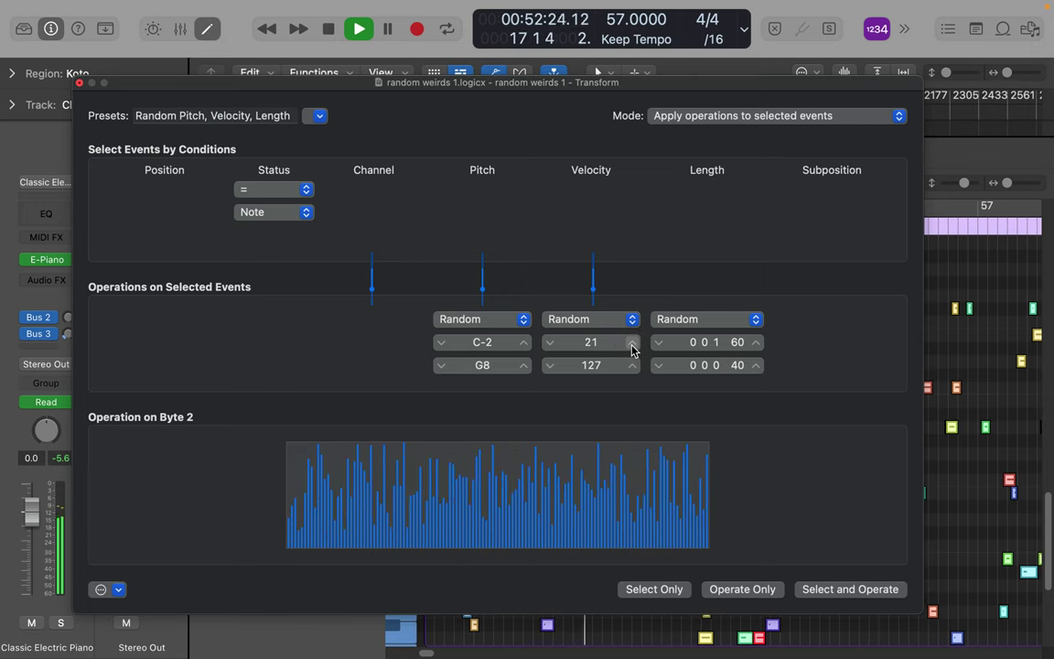
Set the transform's random length limits to 2 0 1 27 and 0 0 1 0, and apply it to the region's notes.
left_click(756, 346)
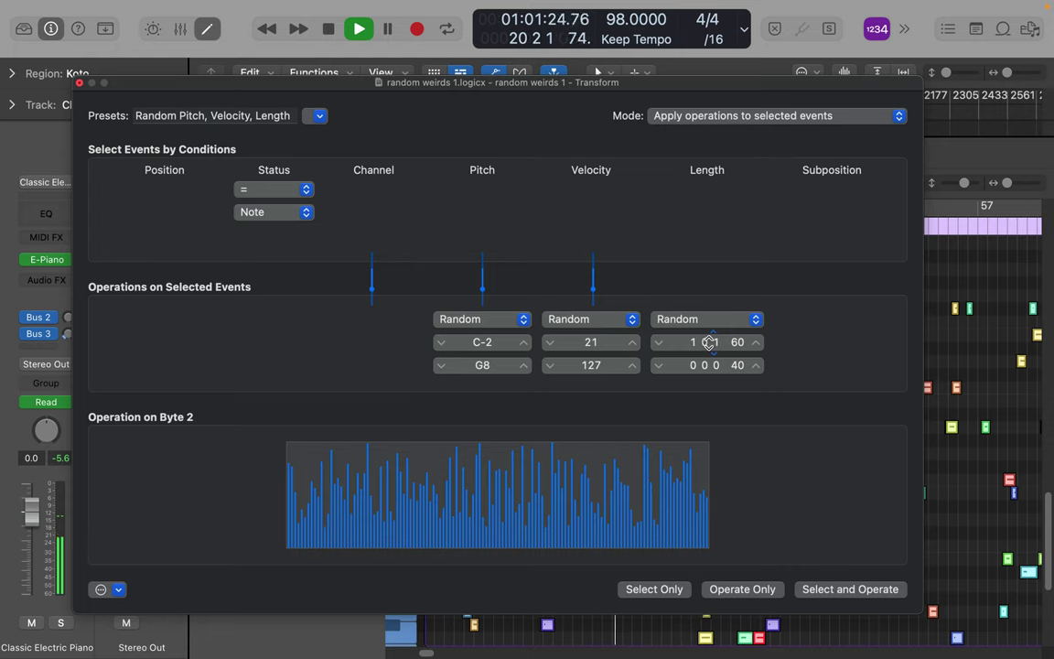
left_click_drag(709, 345, 708, 343)
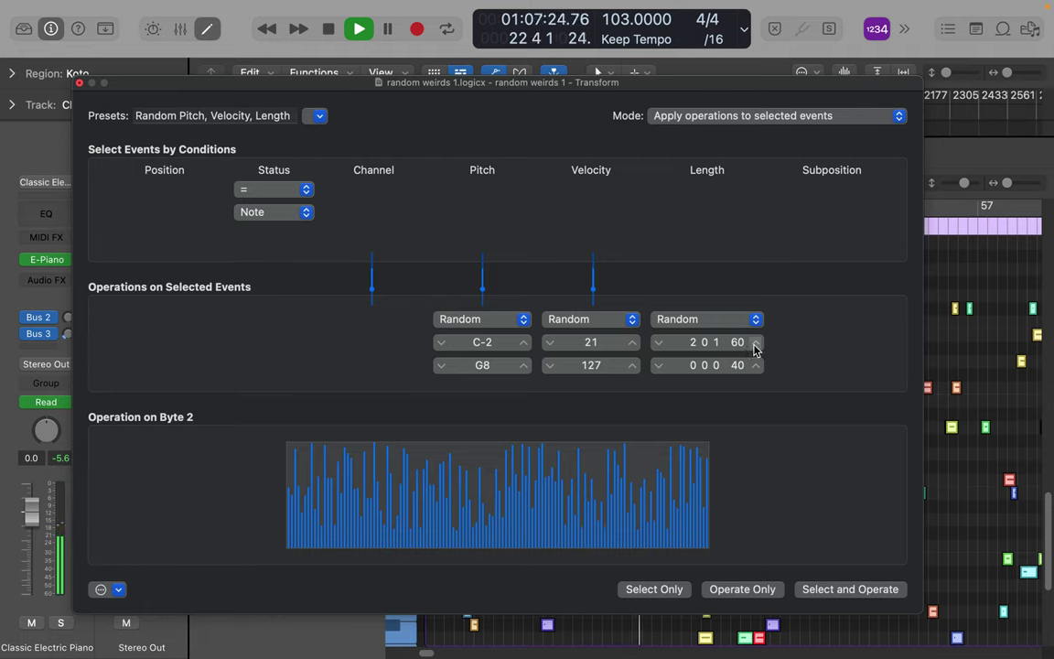
double_click(733, 345)
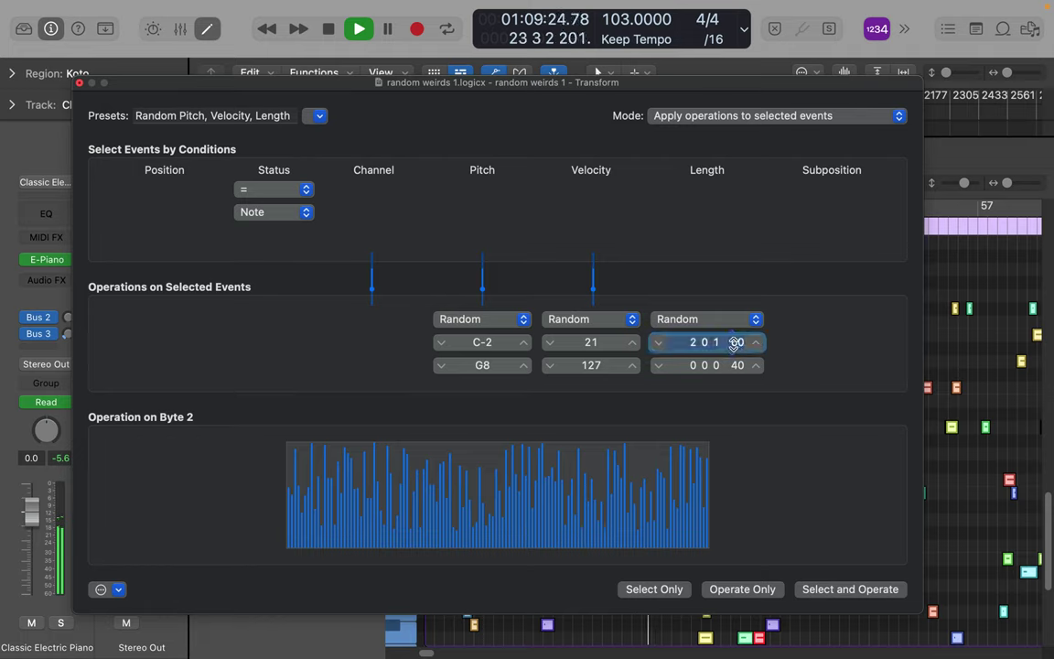
left_click_drag(733, 344, 733, 377)
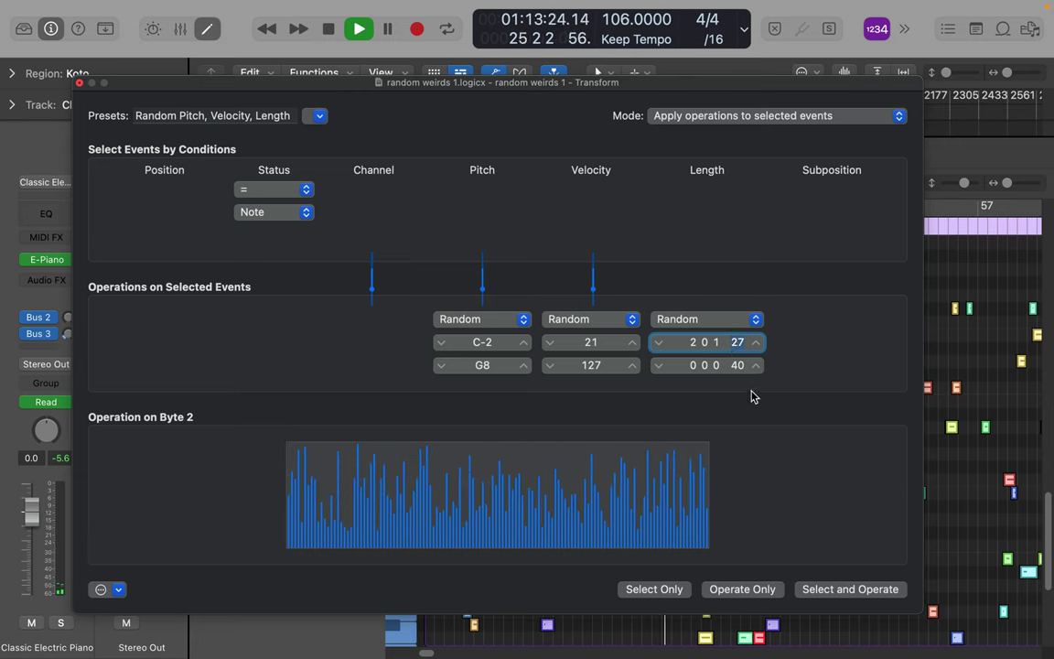
left_click_drag(737, 365, 717, 369)
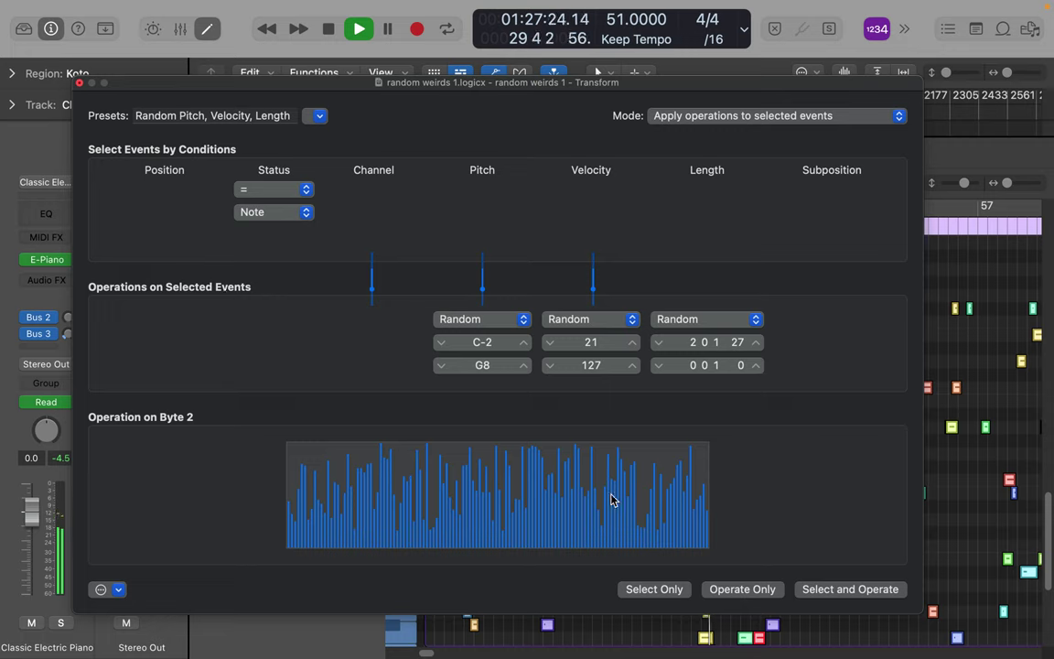
left_click(835, 591)
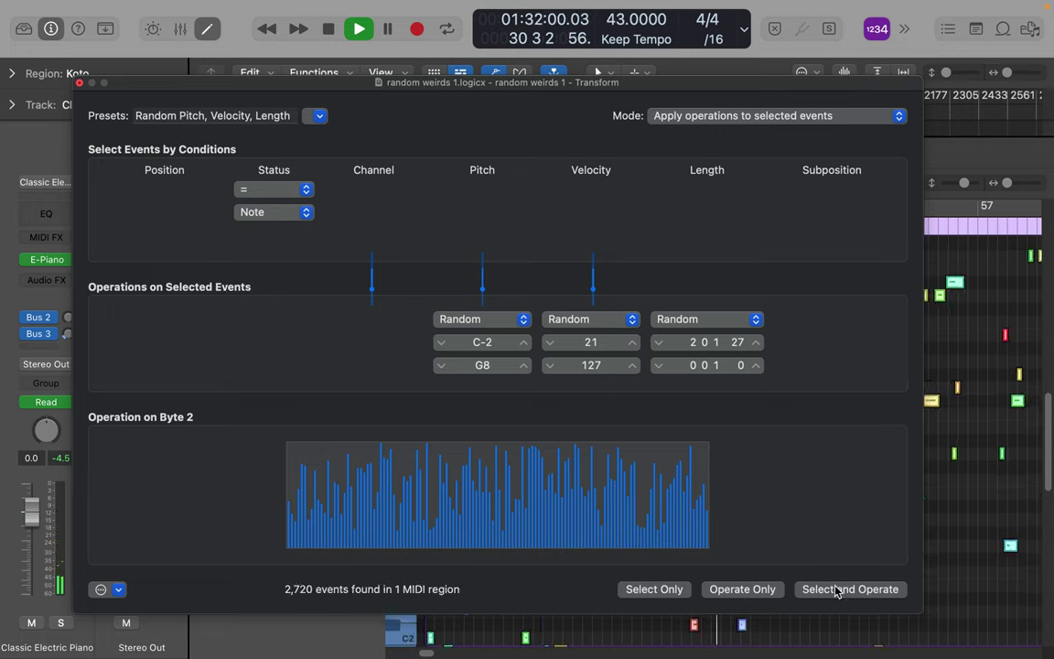
left_click(78, 82)
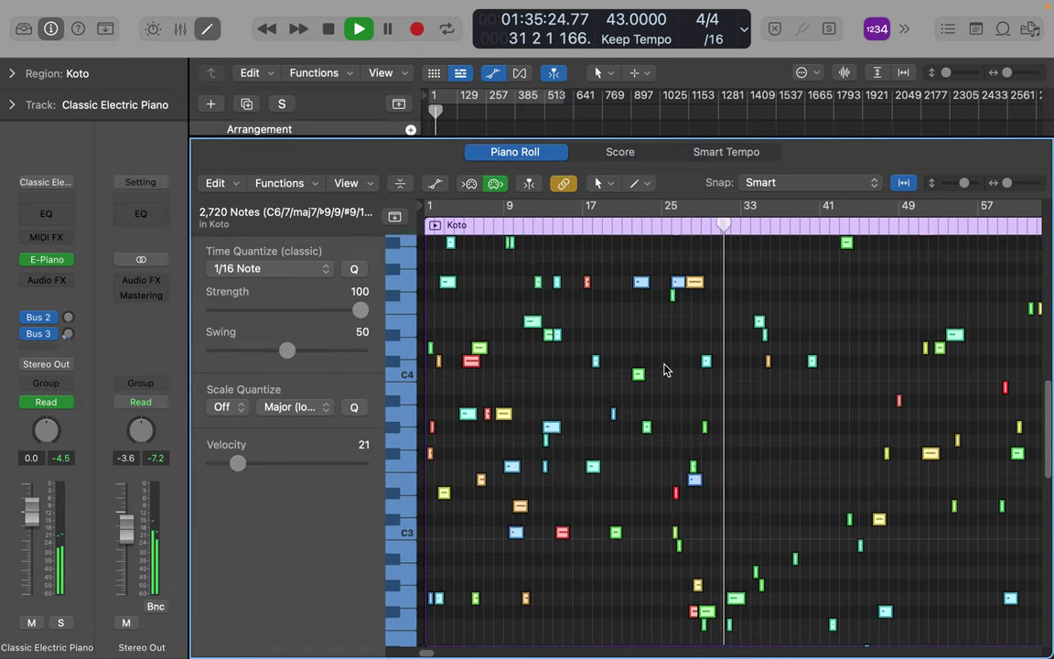
Look over the randomized notes across the Koto region's full pitch range and close the Piano Roll.
scroll(663, 370, "up", 5)
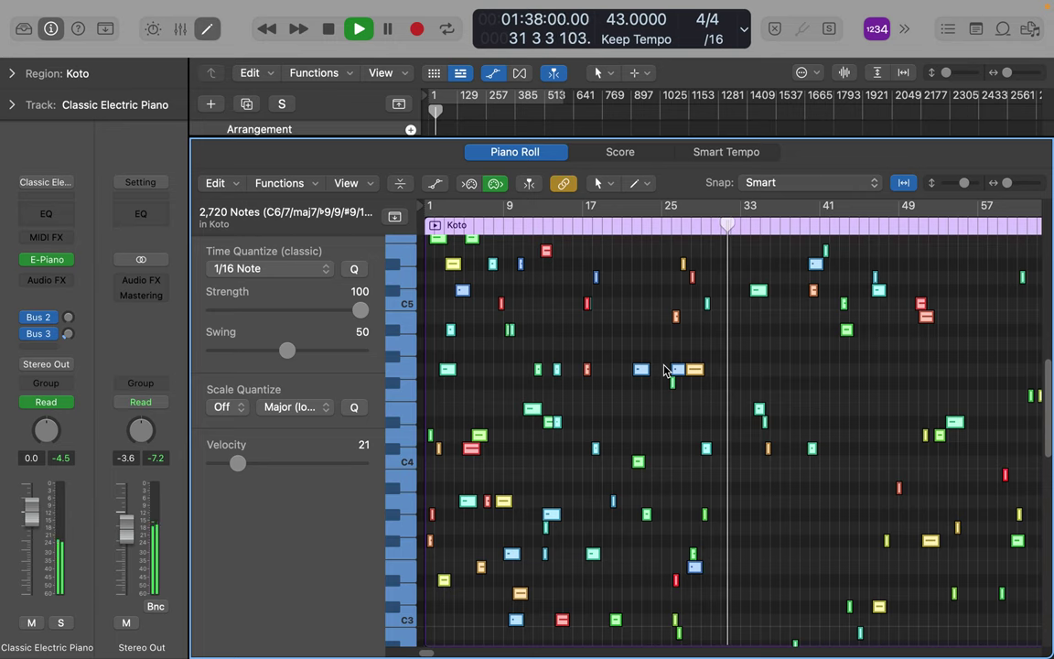
scroll(665, 370, "up", 7)
scroll(666, 369, "up", 11)
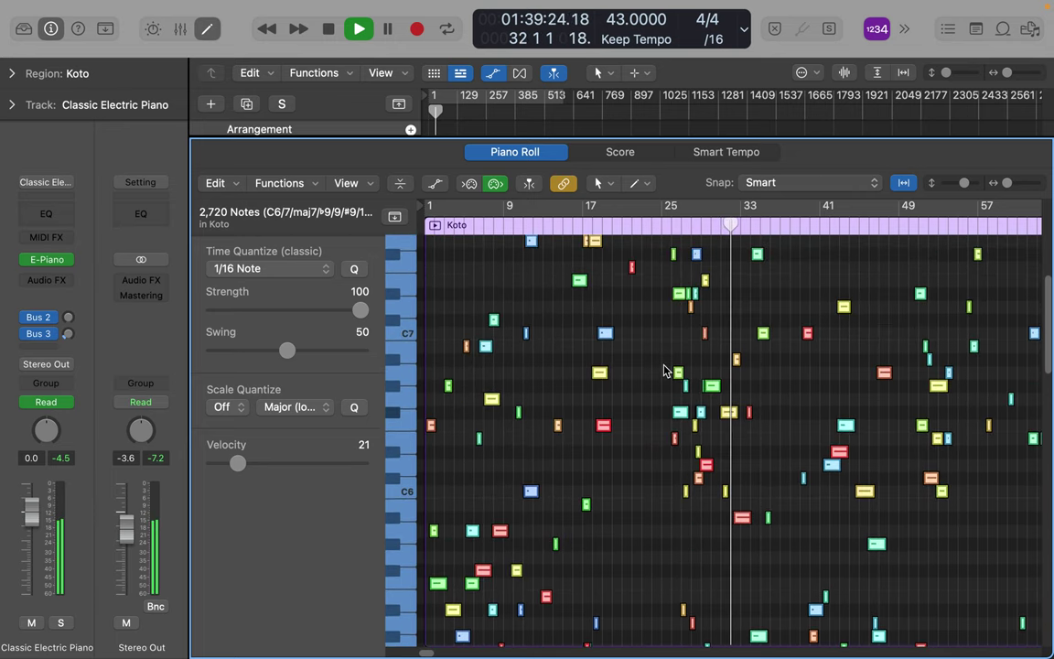
scroll(665, 370, "down", 20)
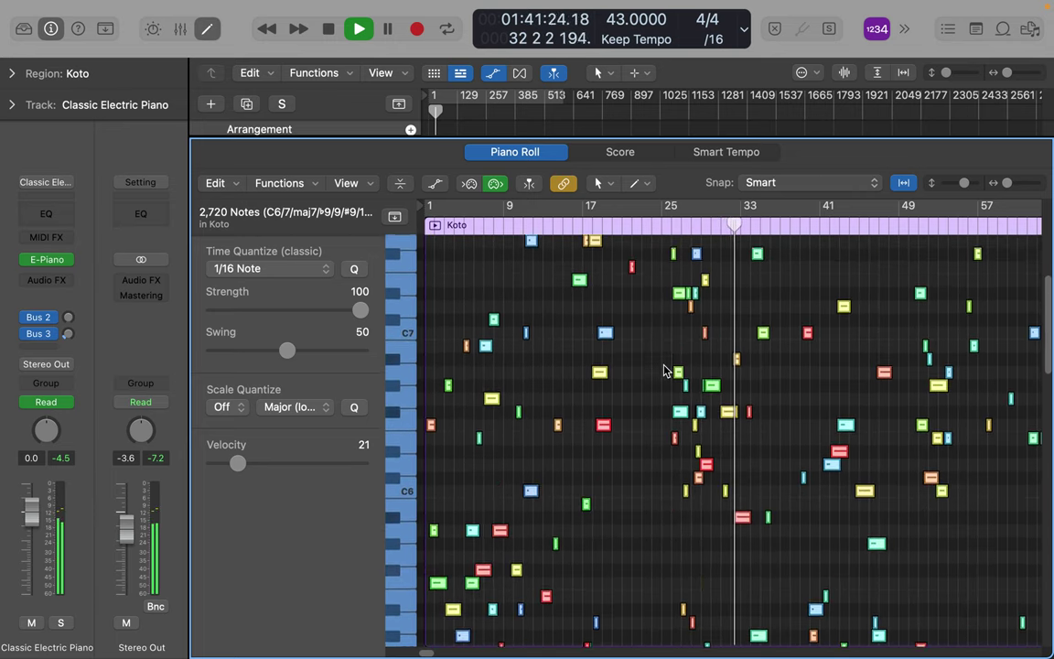
scroll(665, 370, "down", 20)
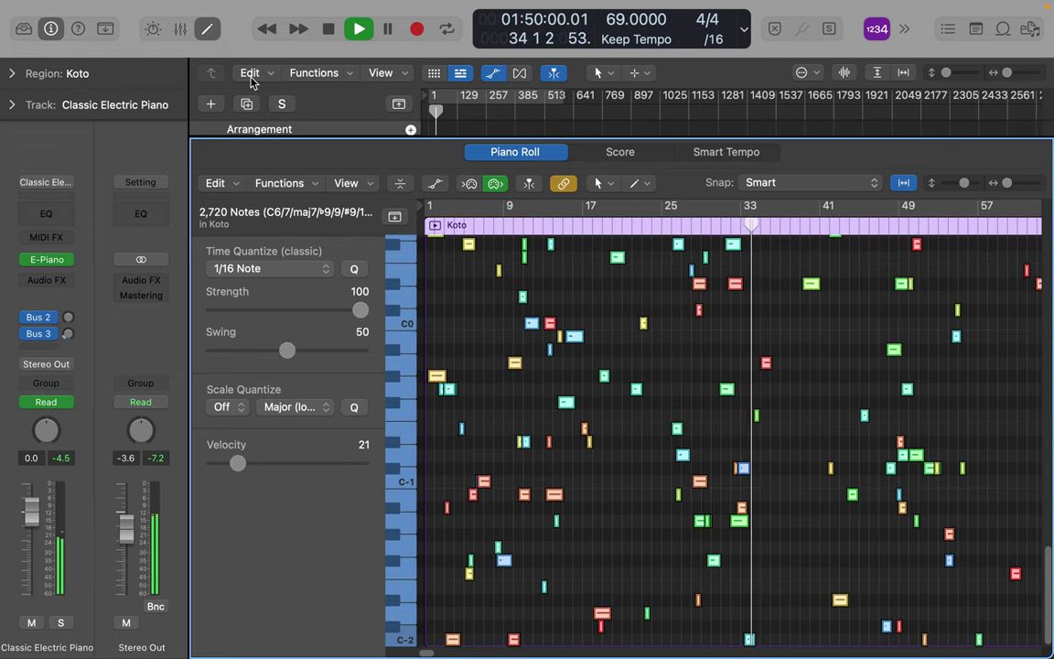
left_click(206, 30)
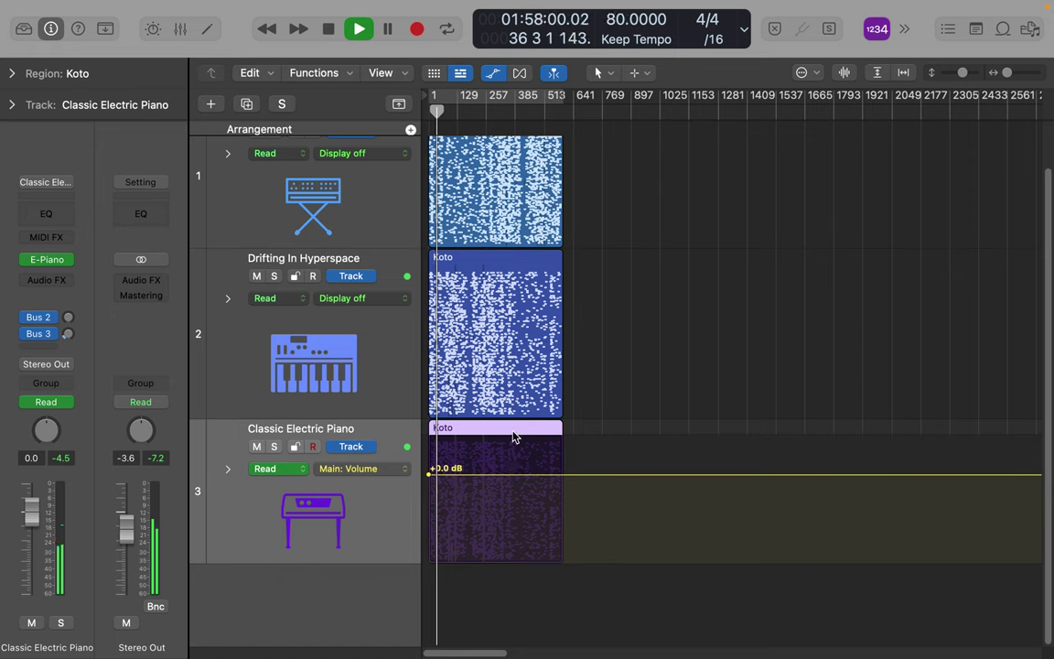
left_click(513, 261)
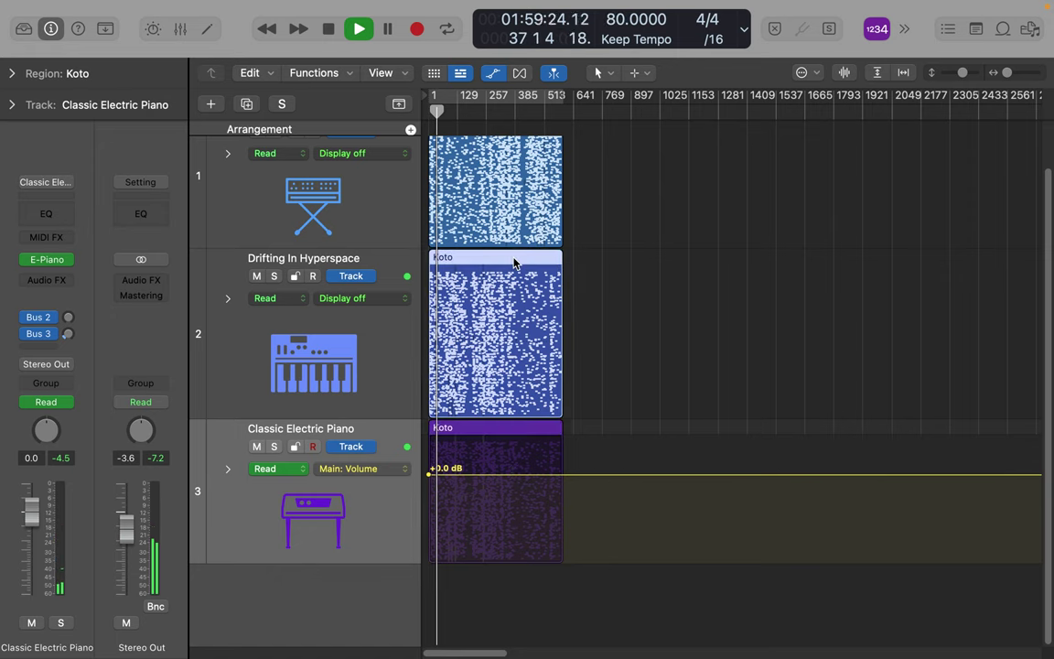
left_click(386, 521)
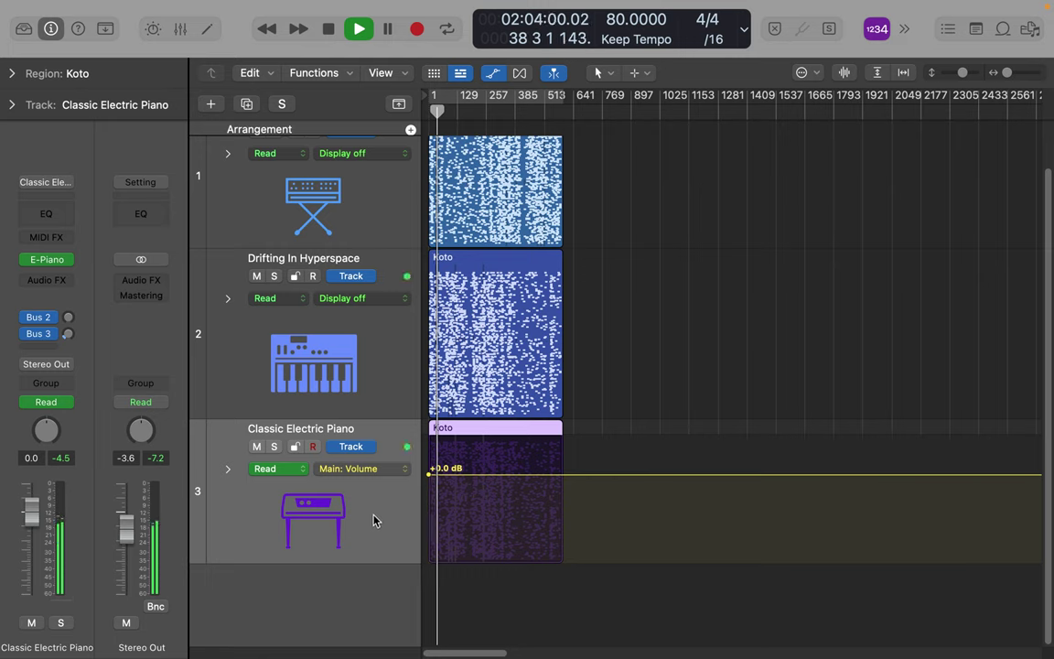
key("t")
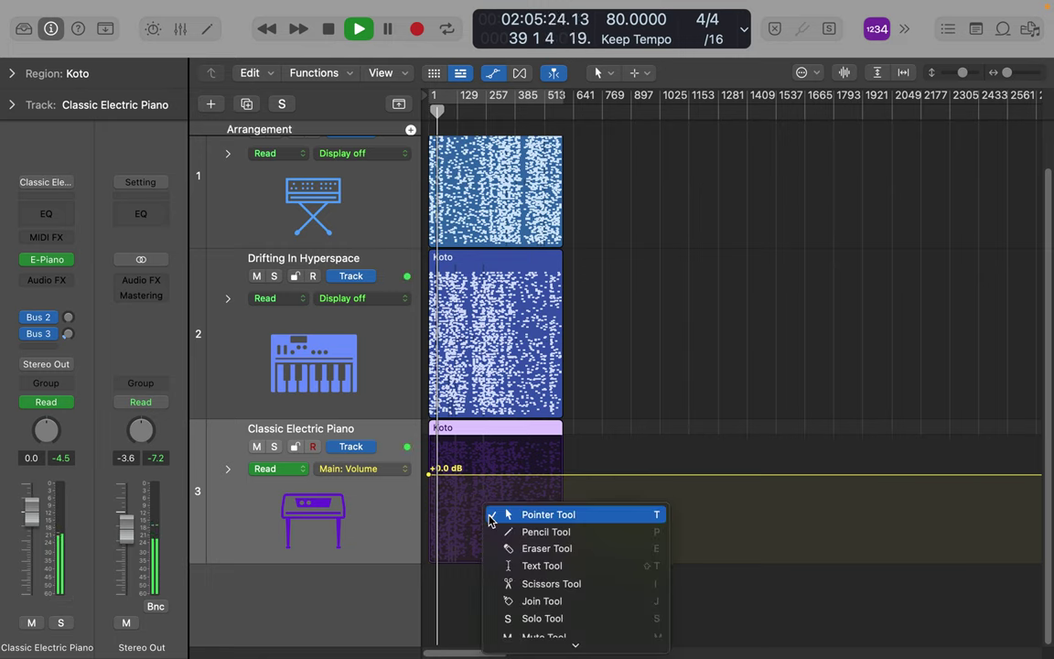
left_click(491, 518)
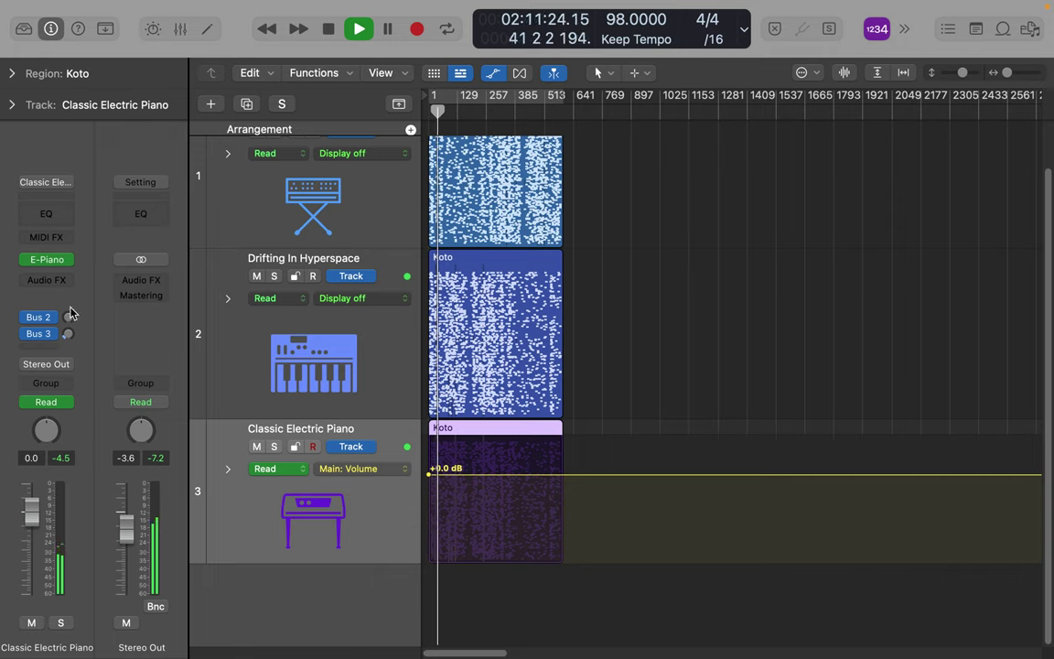
Show the Library in place of the Inspector and load Synthesizer > Plucked > Metallic Echo Tines on the Classic Electric Piano track.
left_click(51, 29)
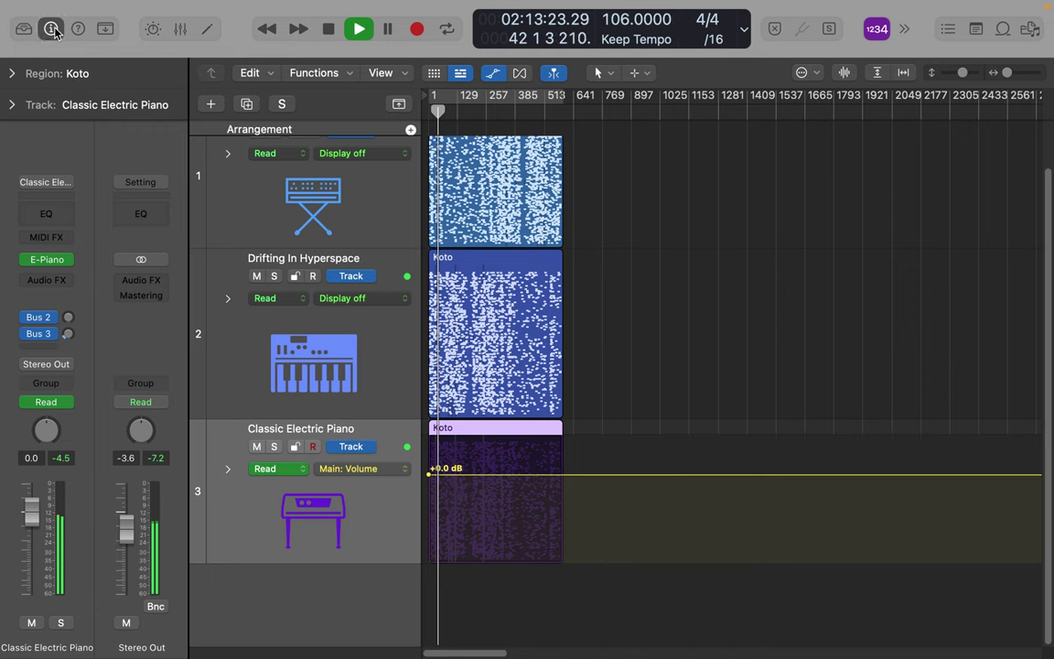
left_click(24, 31)
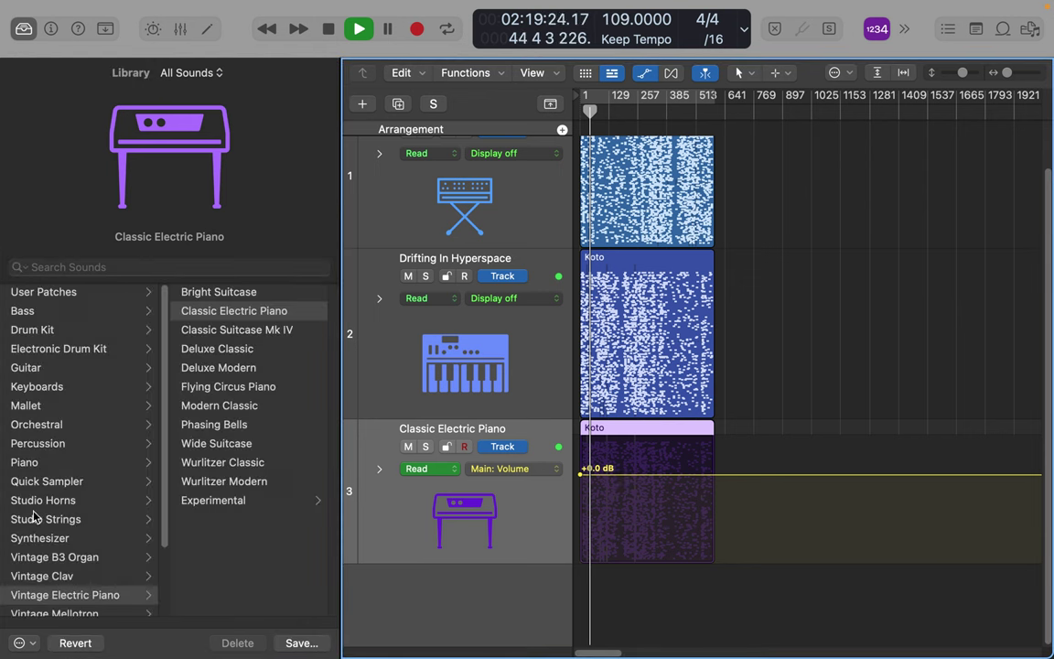
left_click(33, 540)
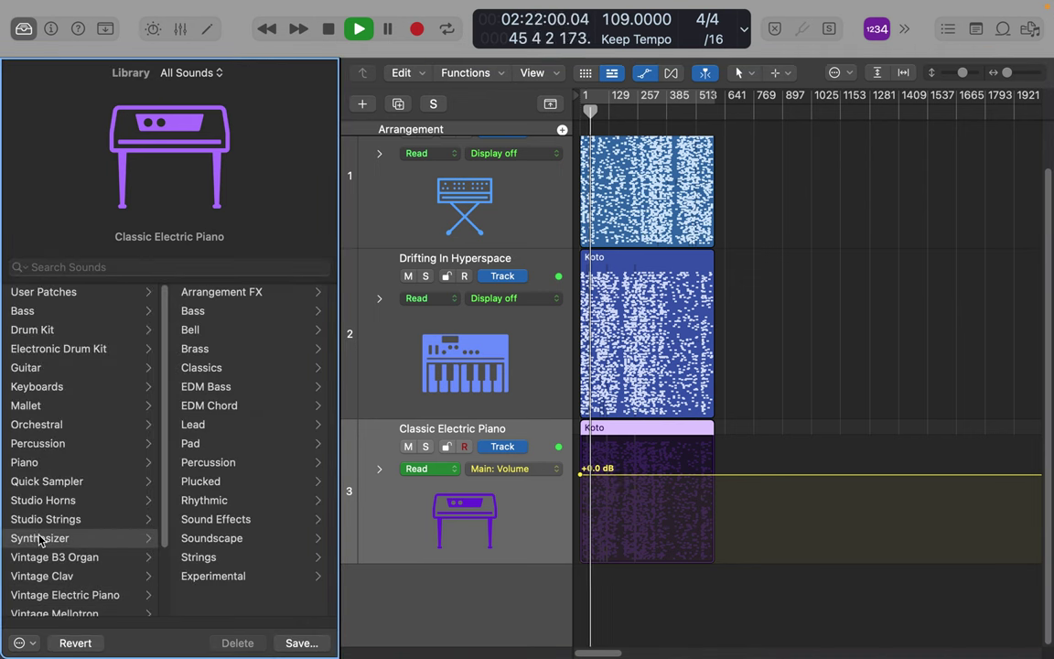
left_click(203, 482)
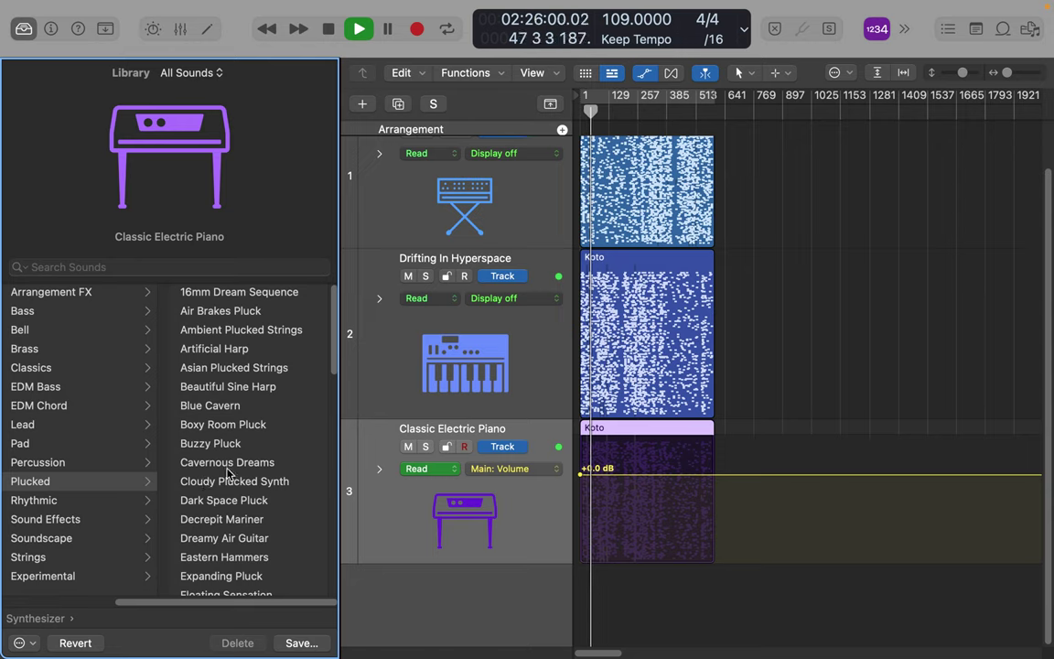
scroll(229, 471, "down", 5)
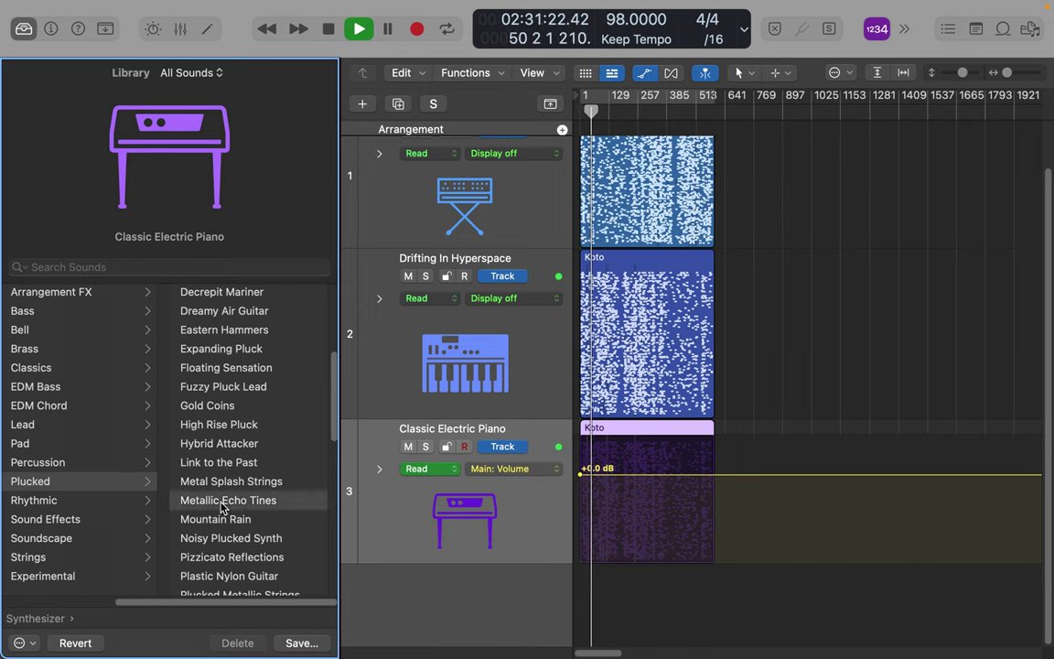
left_click(221, 502)
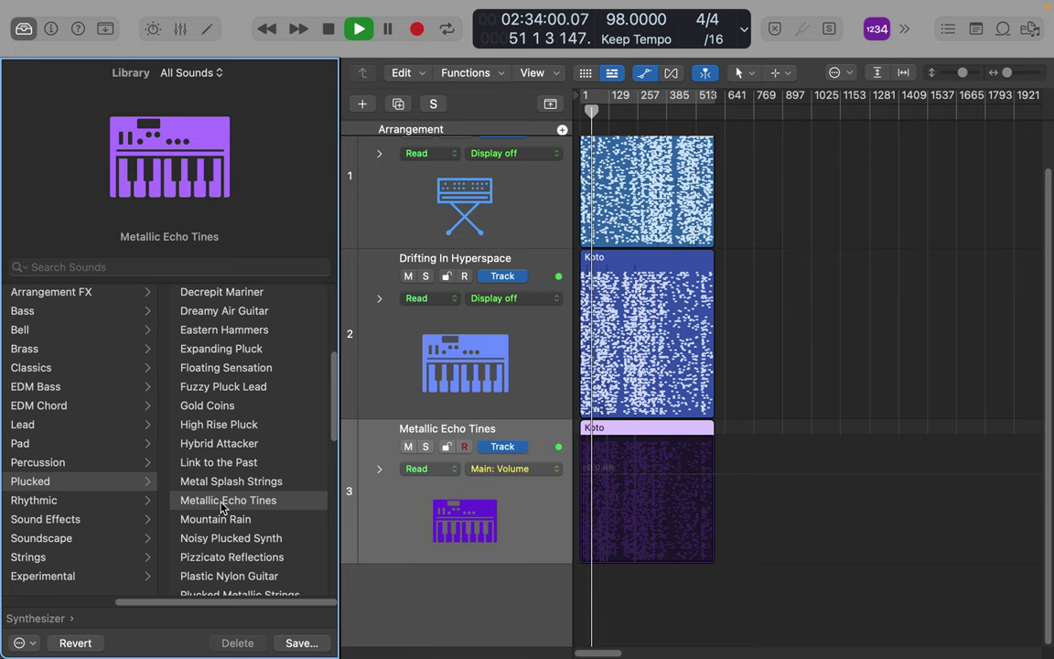
Audition the Punchy Synth Pluck, Space Mandolin and Tight Synth Pluck patches on track 3 during playback.
scroll(221, 506, "down", 4)
scroll(221, 504, "down", 2)
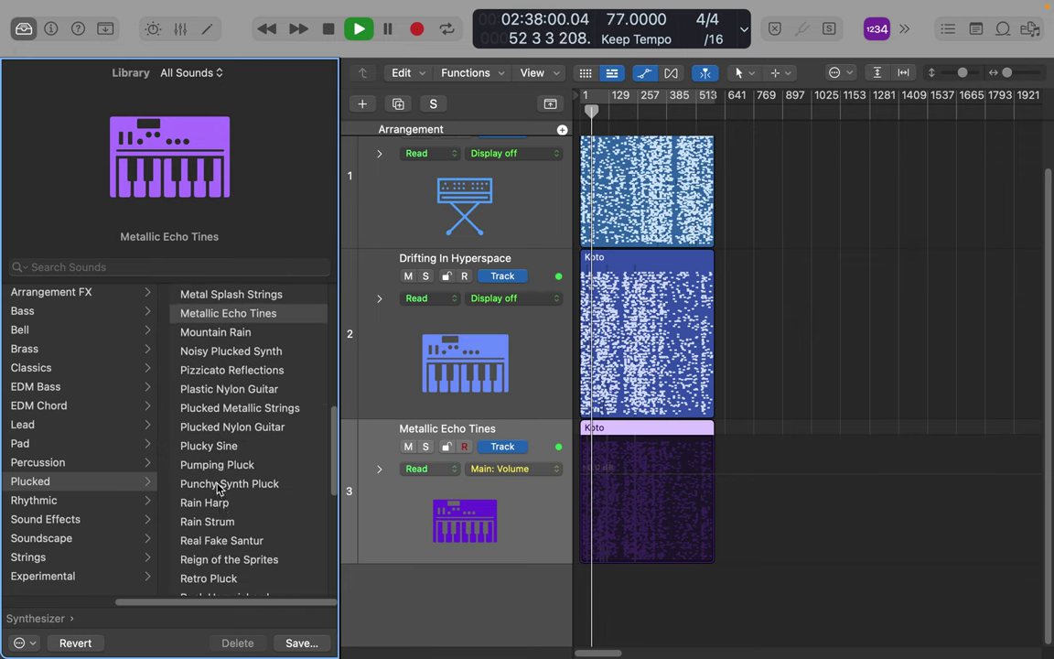
left_click(220, 485)
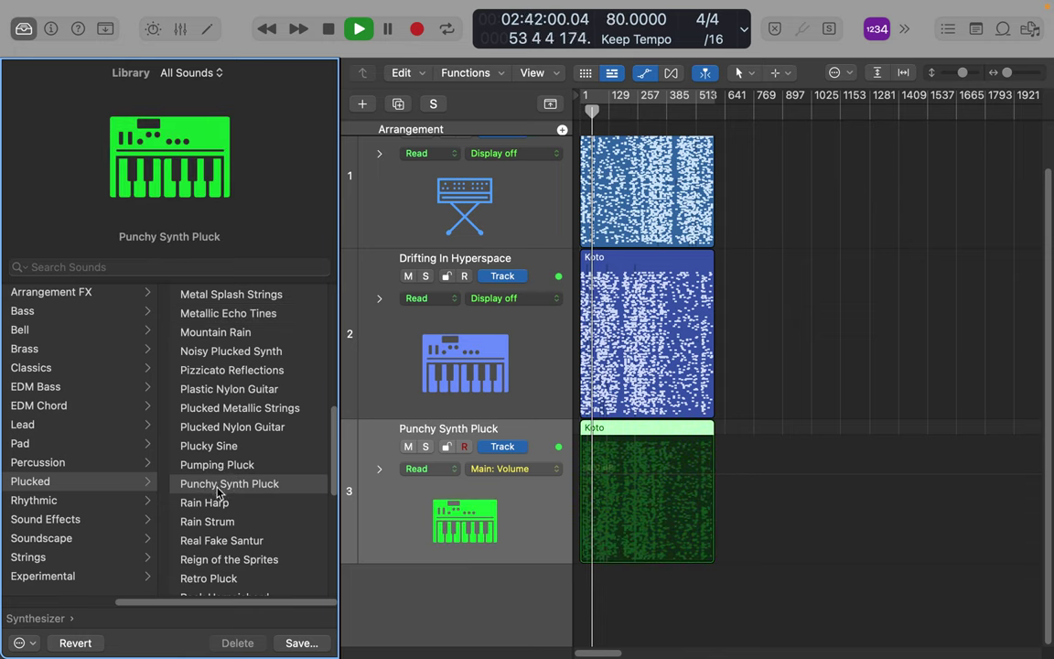
scroll(214, 516, "down", 9)
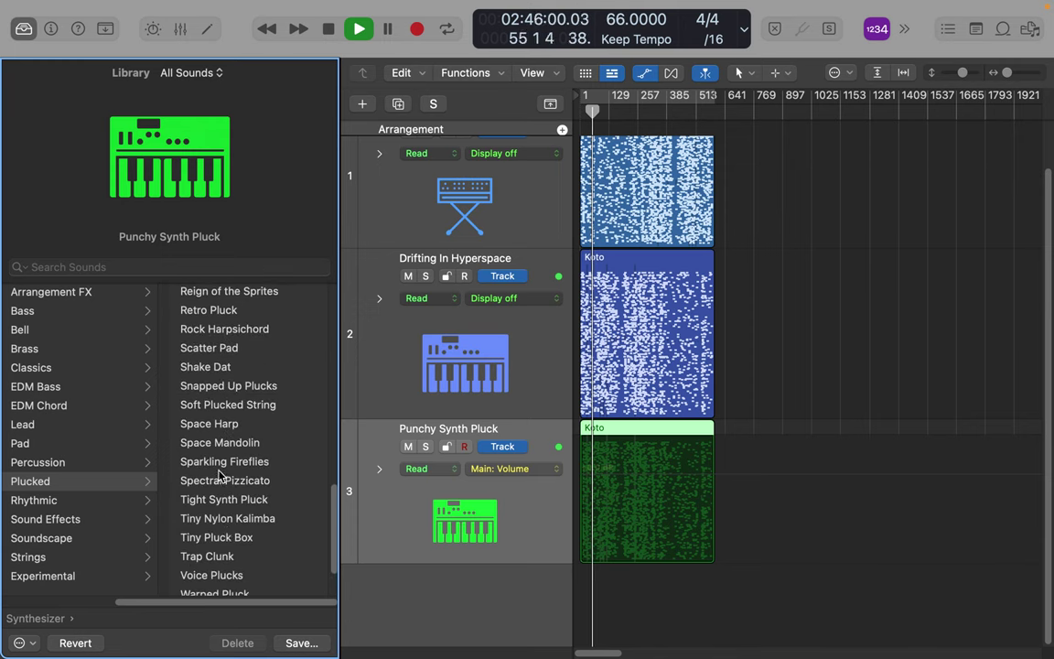
left_click(219, 443)
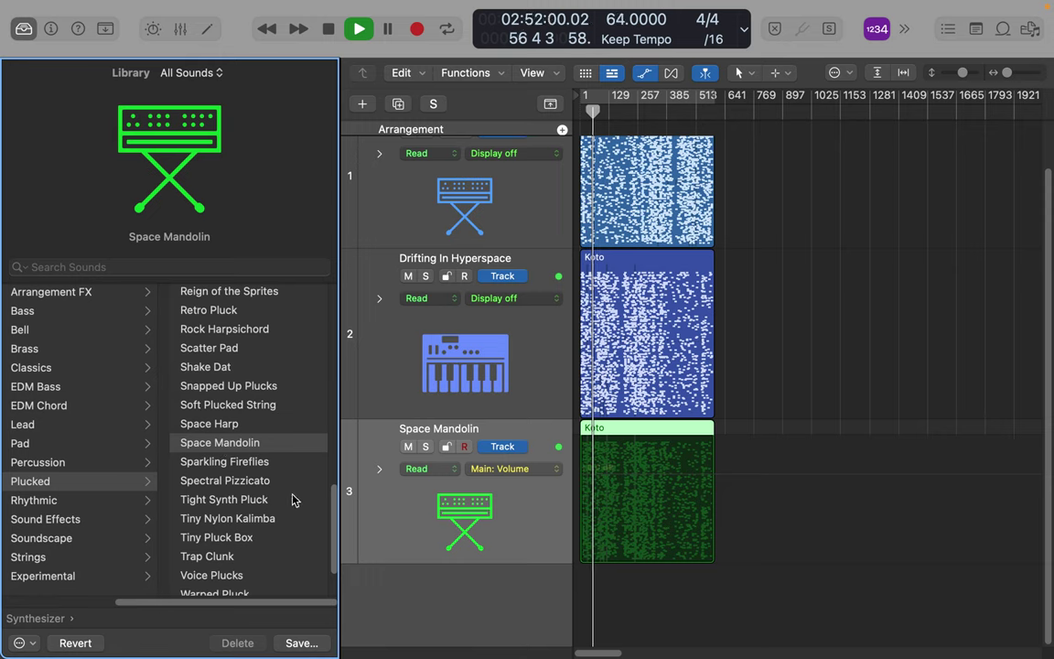
left_click(245, 506)
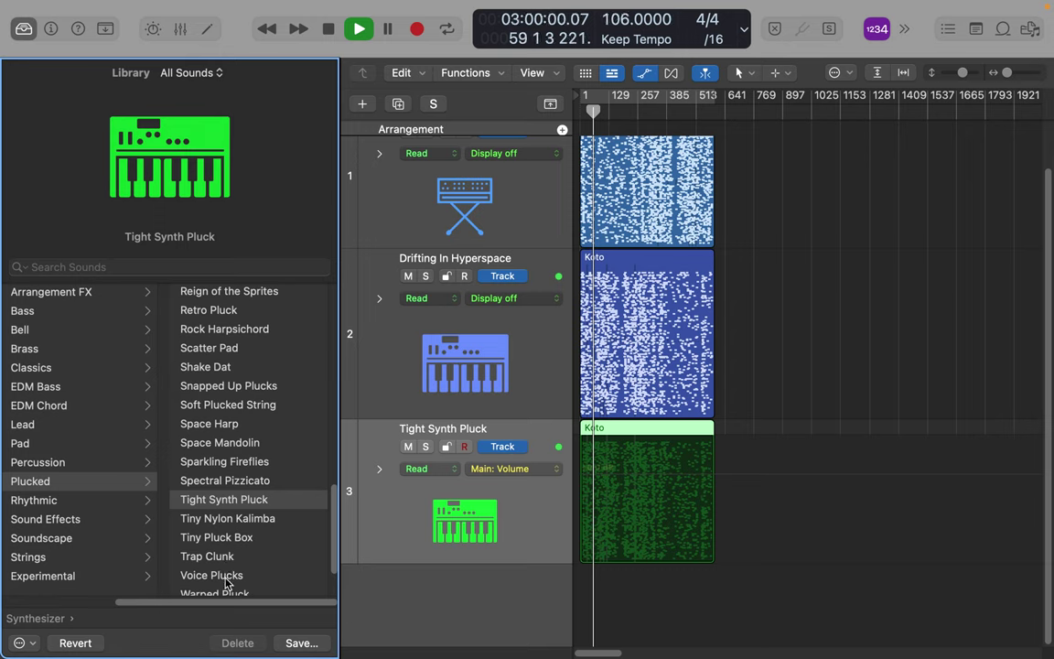
Audition the Voice Plucks patch on track 3 and replace it with Warped Pluck.
left_click(226, 576)
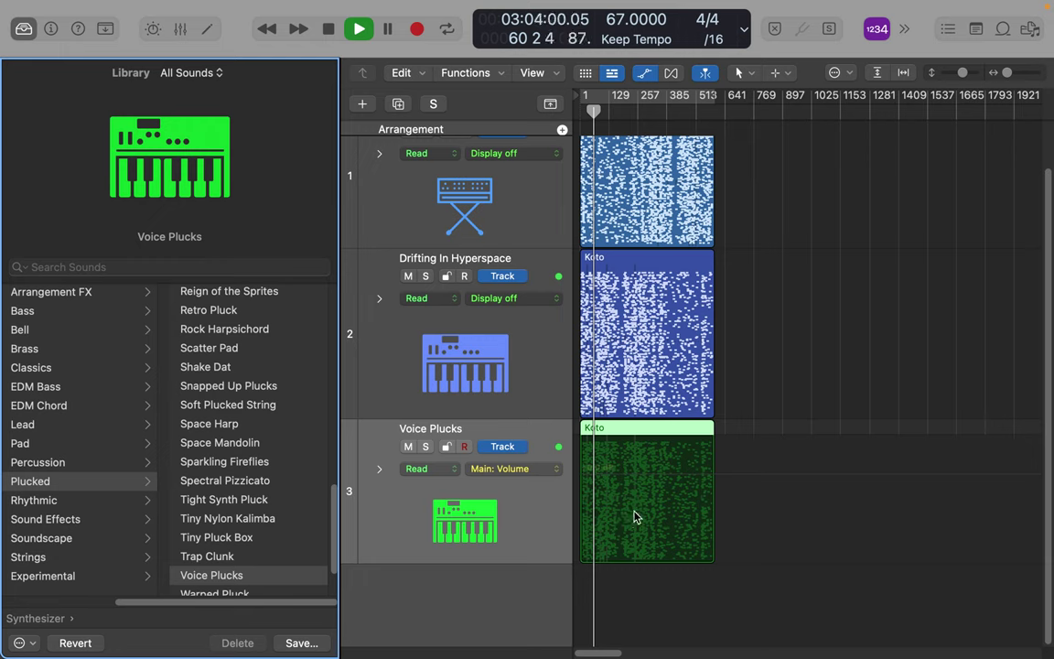
scroll(274, 521, "down", 3)
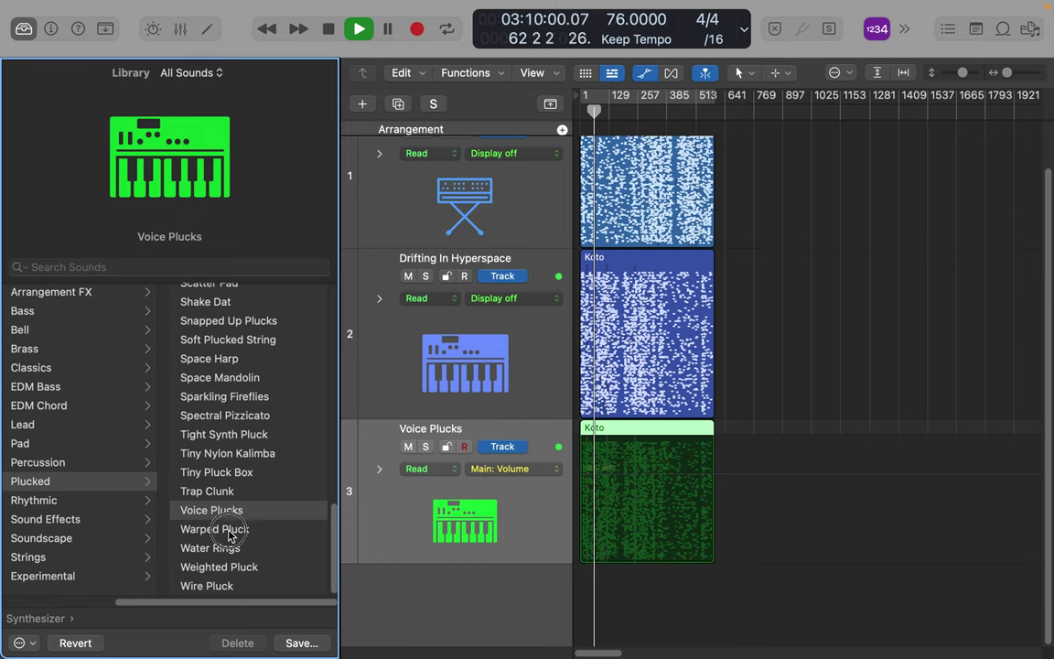
left_click(228, 535)
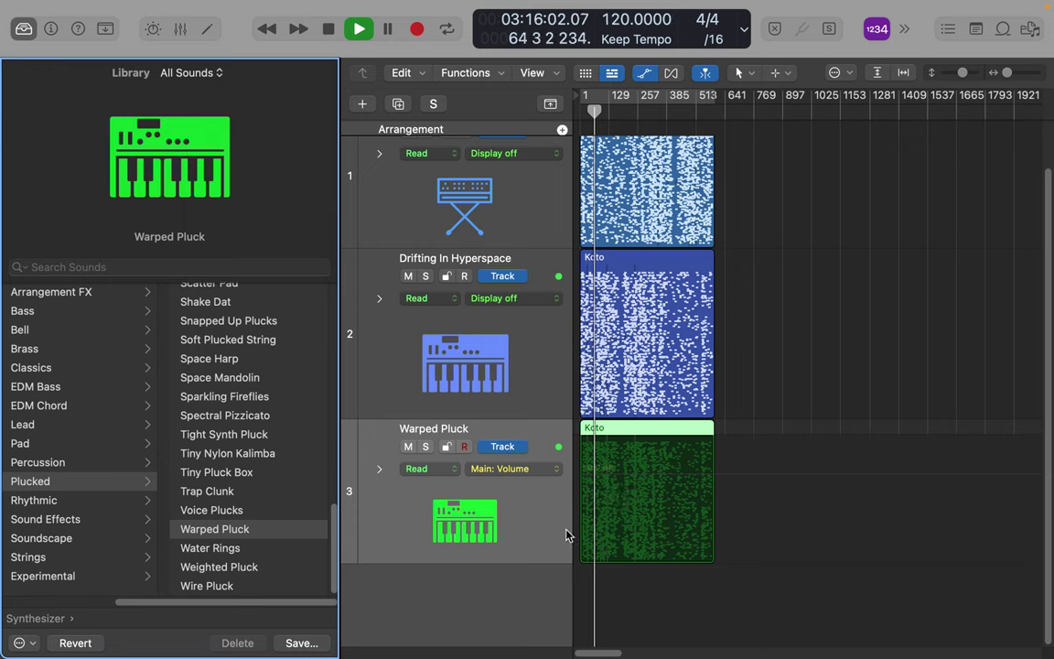
Show the Warped Pluck track's channel strip and open its Alchemy instrument, moving the plug-in window fully into view.
mouse_move(198, 243)
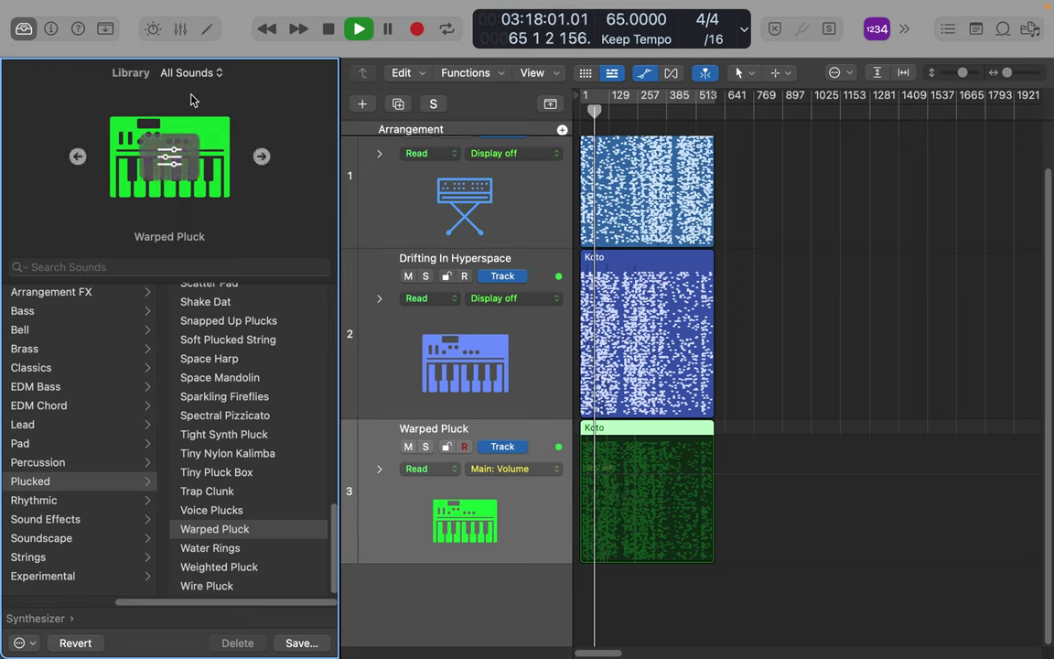
left_click(45, 24)
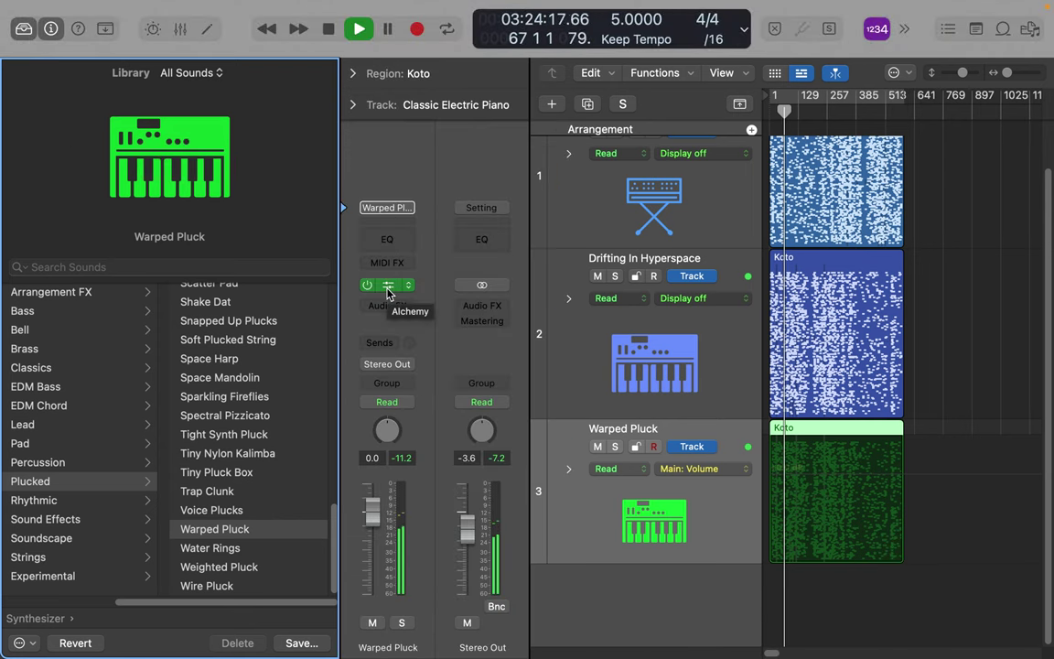
left_click(387, 287)
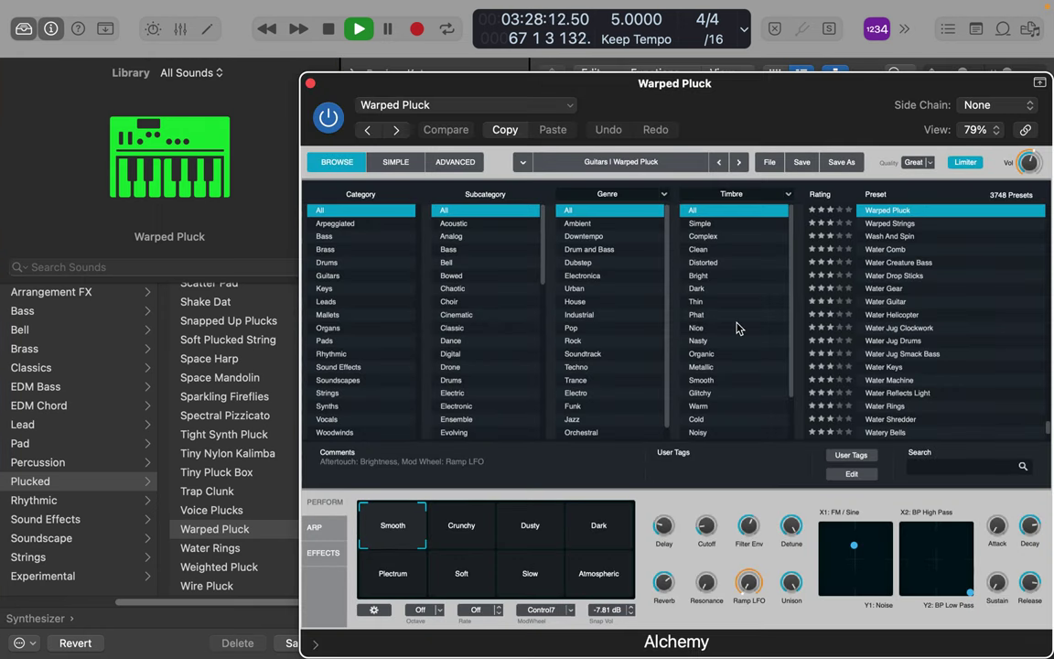
left_click_drag(798, 92, 544, 73)
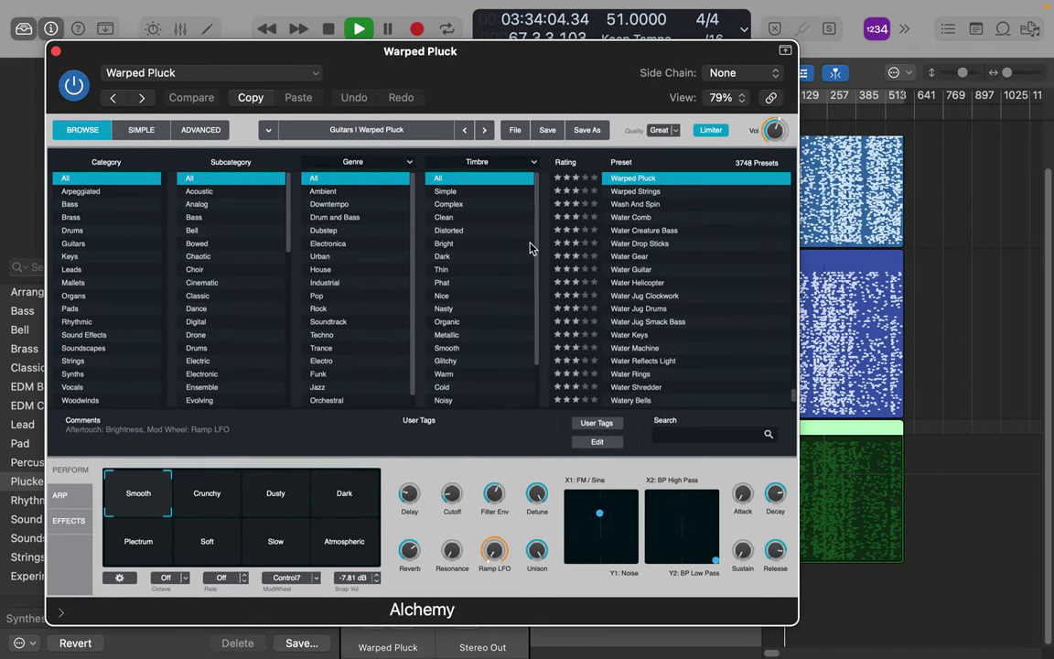
scroll(592, 216, "down", 1)
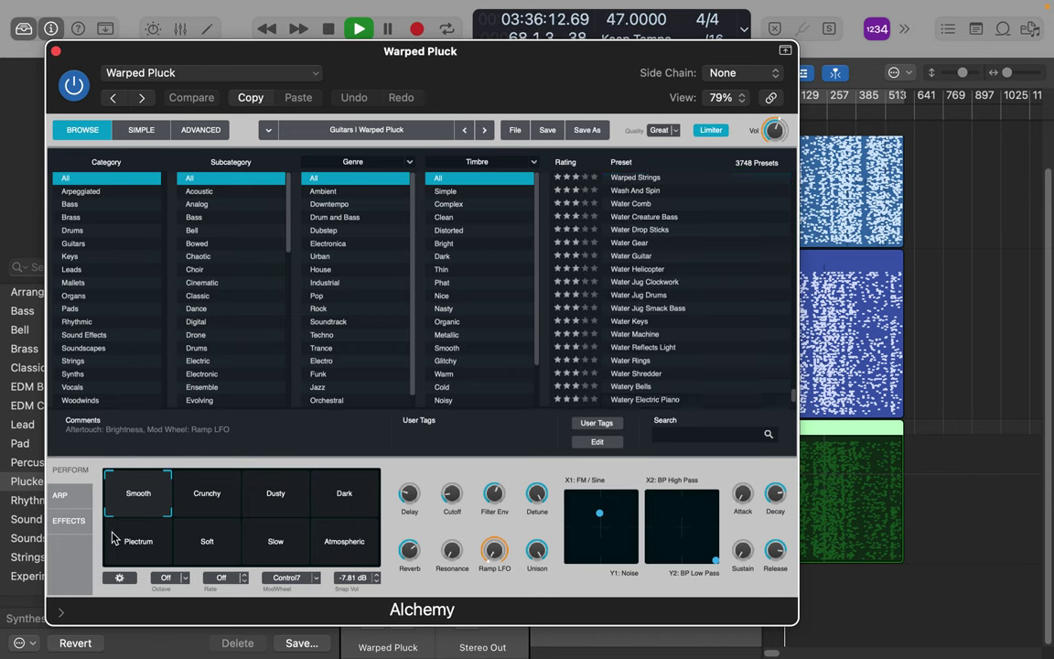
Try Alchemy's Crunchy and Dusty performance variations and settle on Dark for the Warped Pluck sound.
left_click(204, 500)
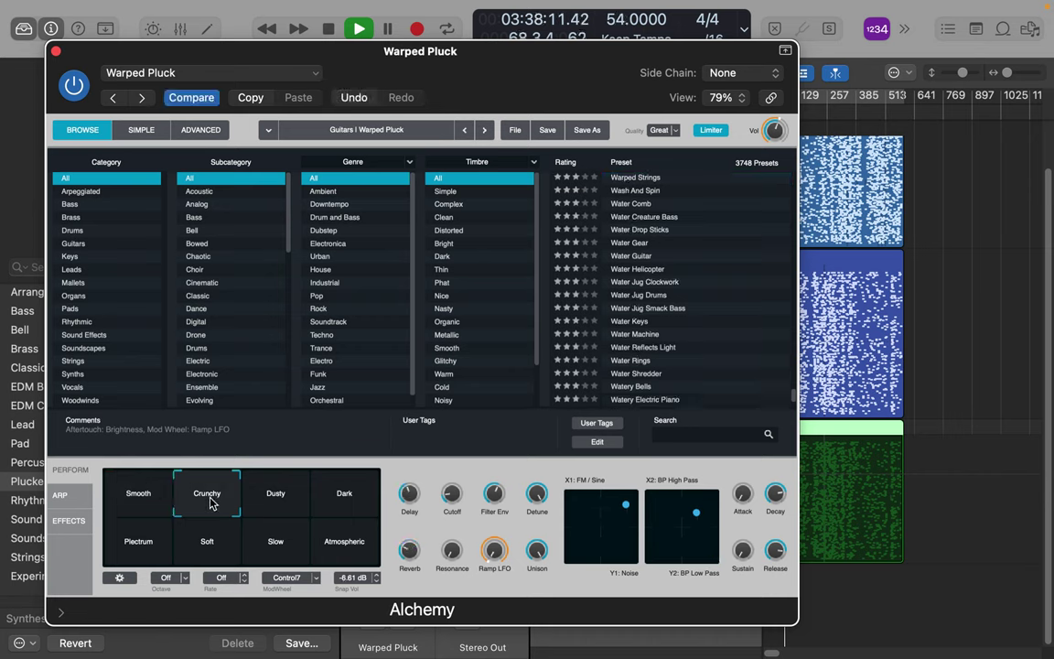
left_click(276, 501)
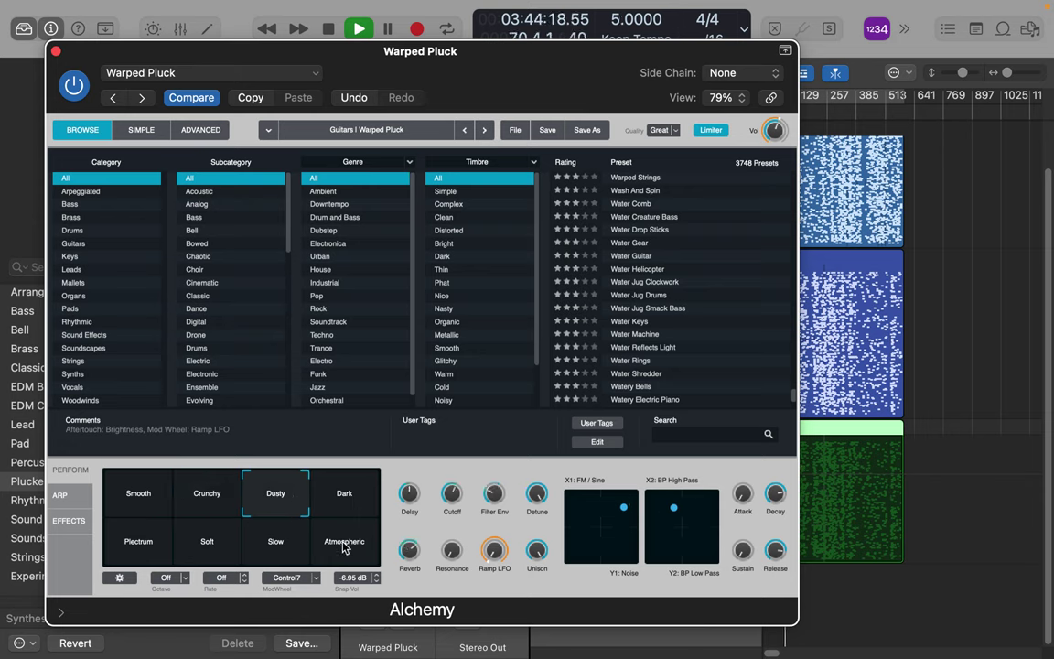
left_click(348, 501)
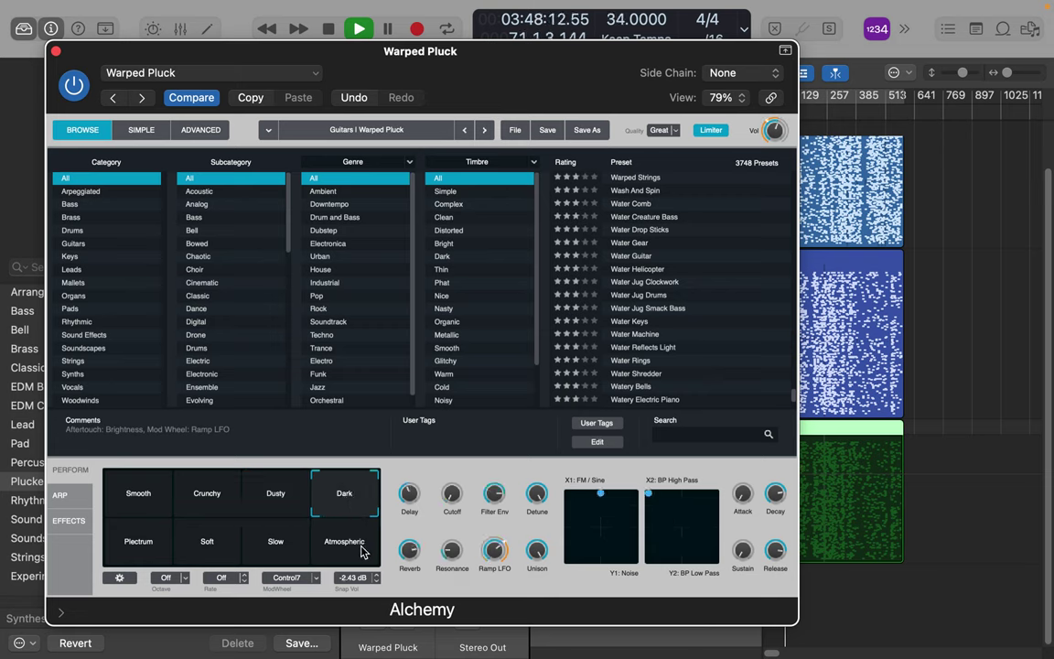
Raise the Warped Pluck sound's Delay and shift its FM / Sine and Noise pad point slightly downward.
mouse_move(410, 508)
left_click_drag(410, 502, 412, 477)
mouse_move(450, 501)
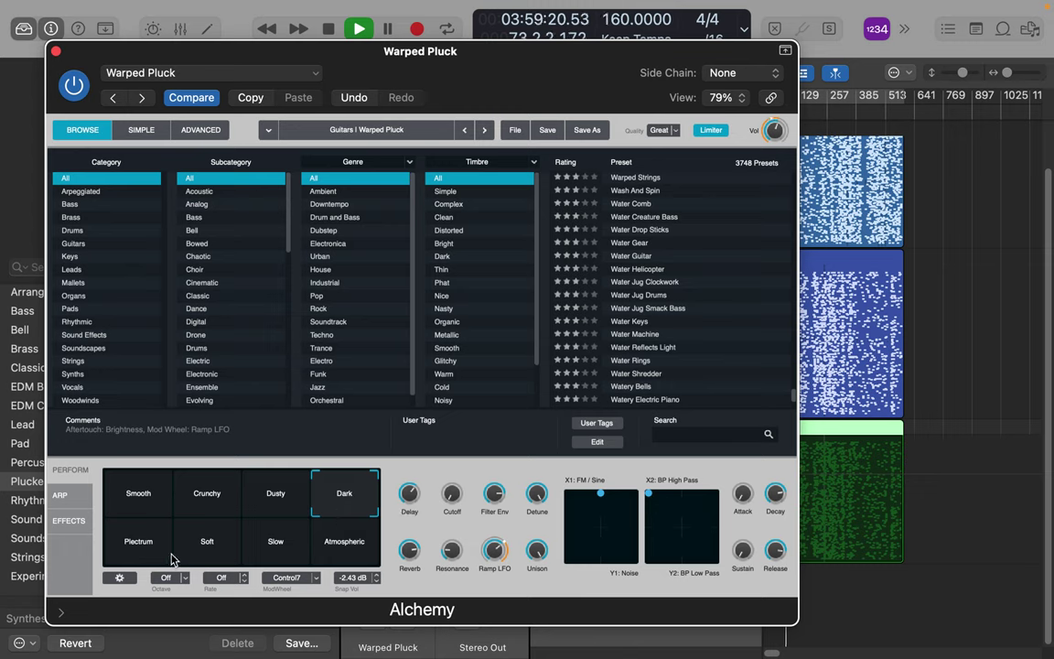
left_click_drag(603, 496, 600, 505)
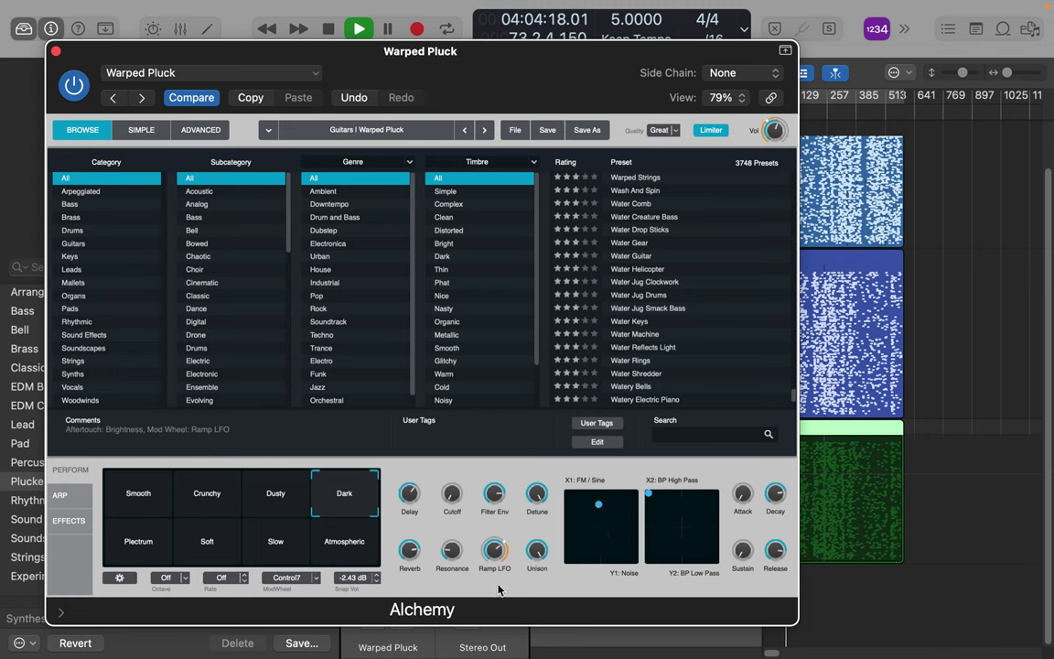
Raise the Warped Pluck sound's Resonance to about 50.67 % and adjust its Attack.
mouse_move(505, 571)
left_click_drag(451, 549, 449, 519)
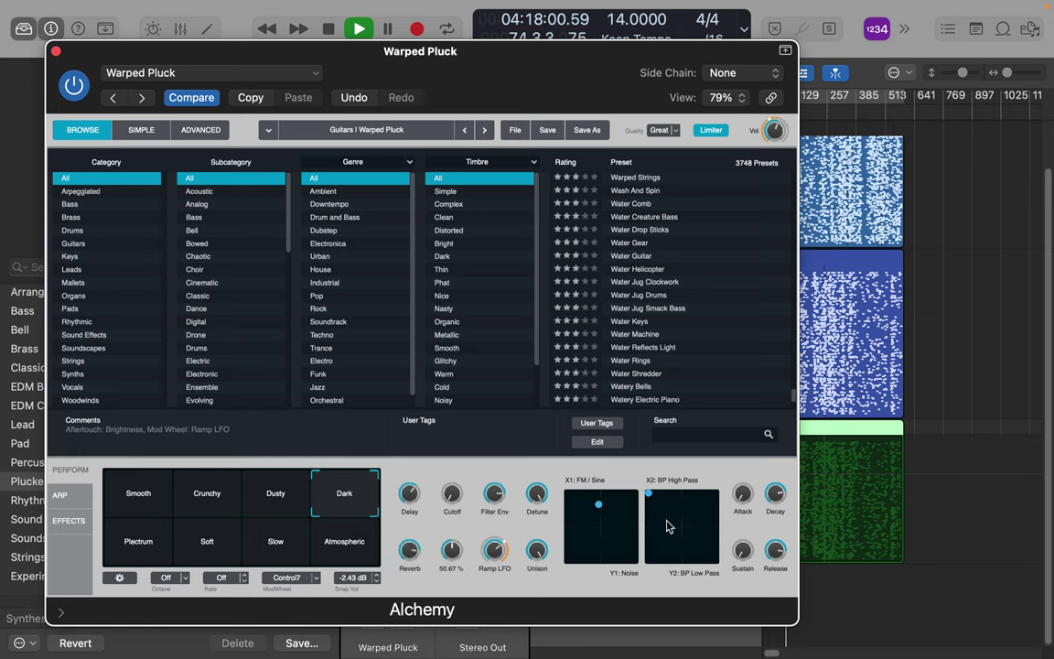
left_click_drag(739, 501, 738, 493)
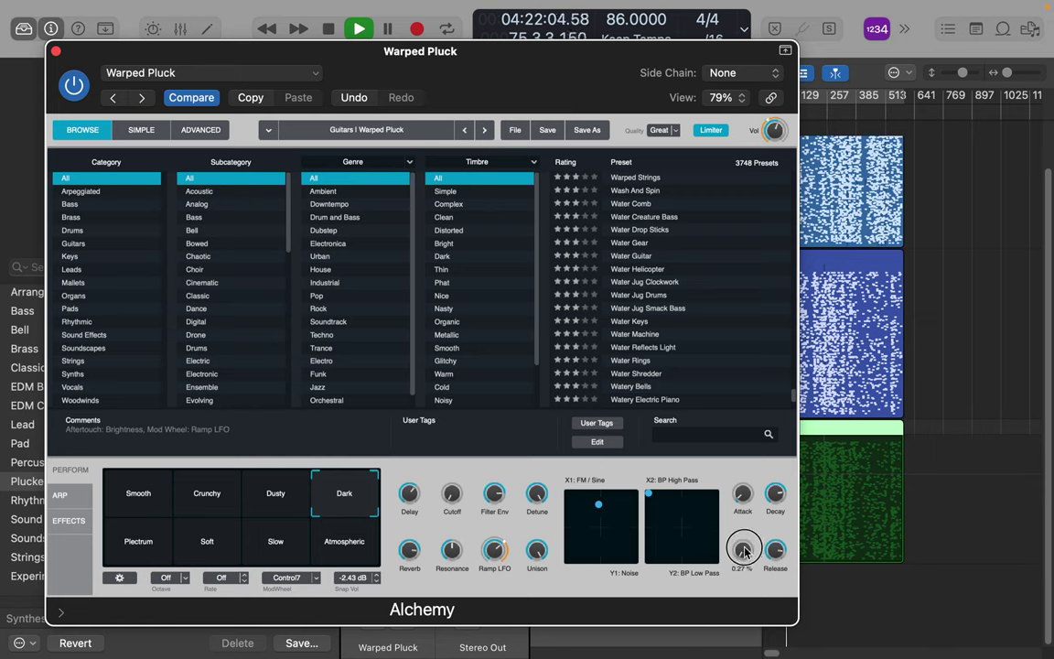
Adjust the Warped Pluck sound's Release and enable advanced source D with the Complex VA waveform Metallic 09.
mouse_move(776, 551)
left_mouse_down()
mouse_move(774, 540)
mouse_move(774, 557)
left_mouse_up()
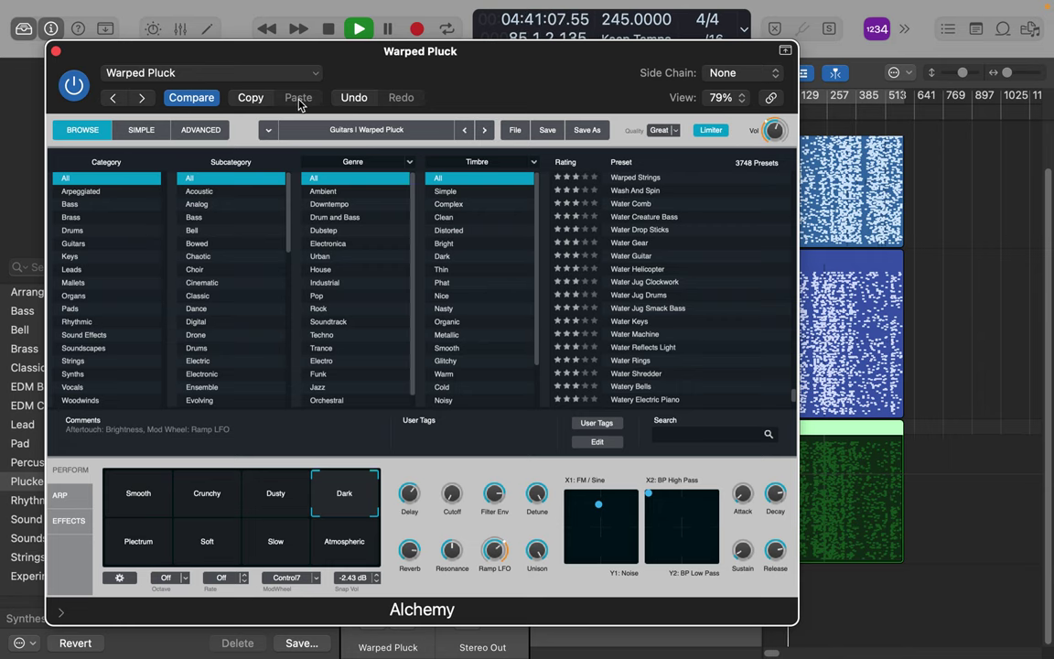
left_click(200, 131)
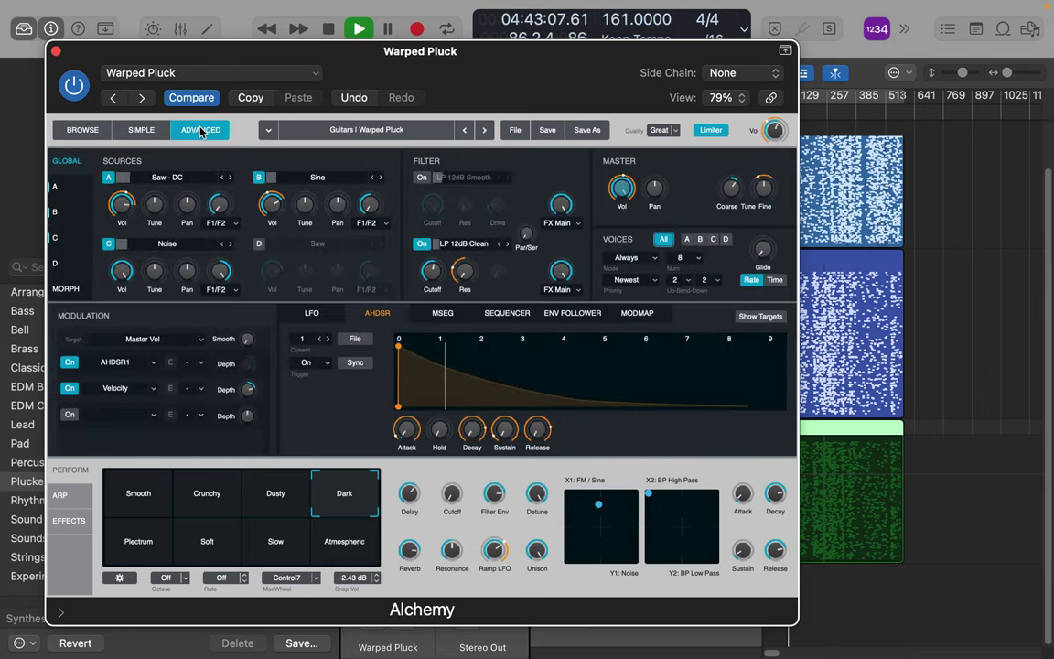
left_click(258, 244)
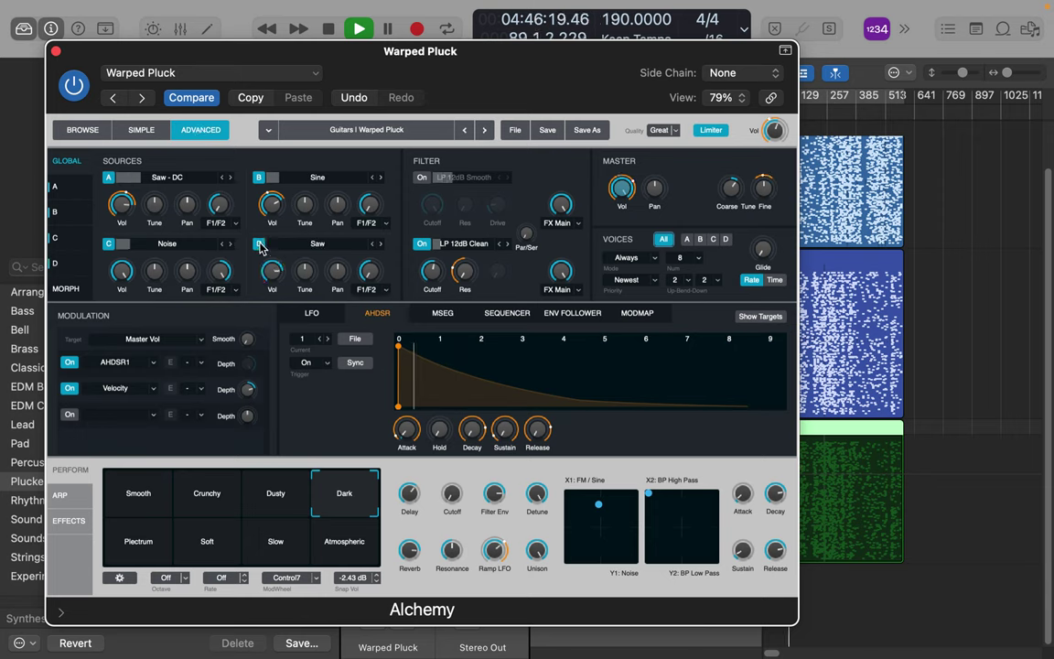
left_click(331, 245)
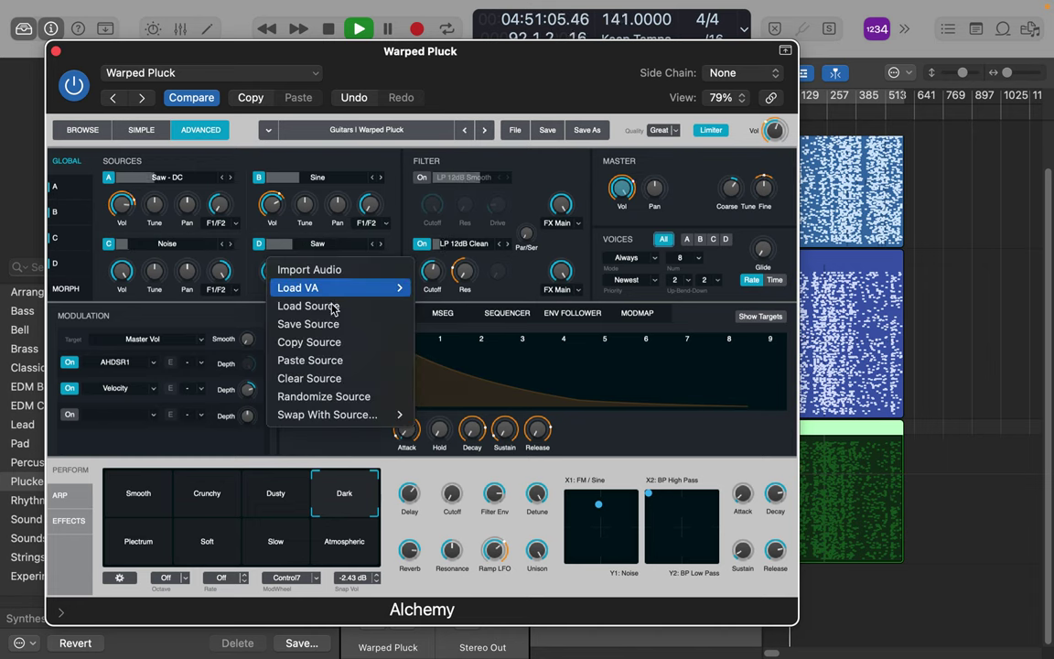
mouse_move(334, 295)
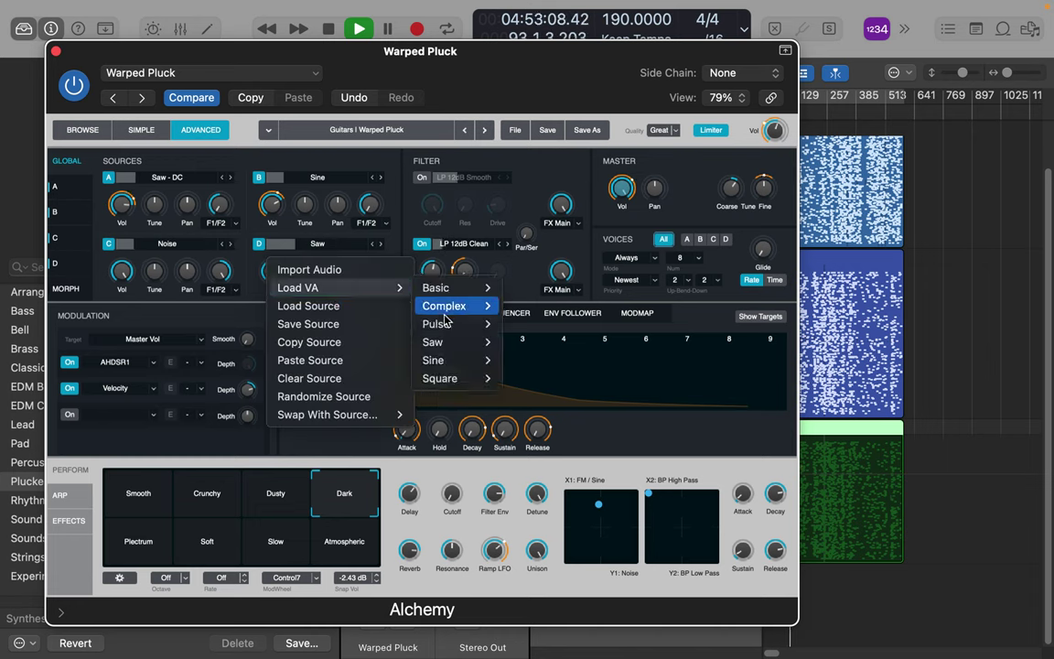
mouse_move(457, 313)
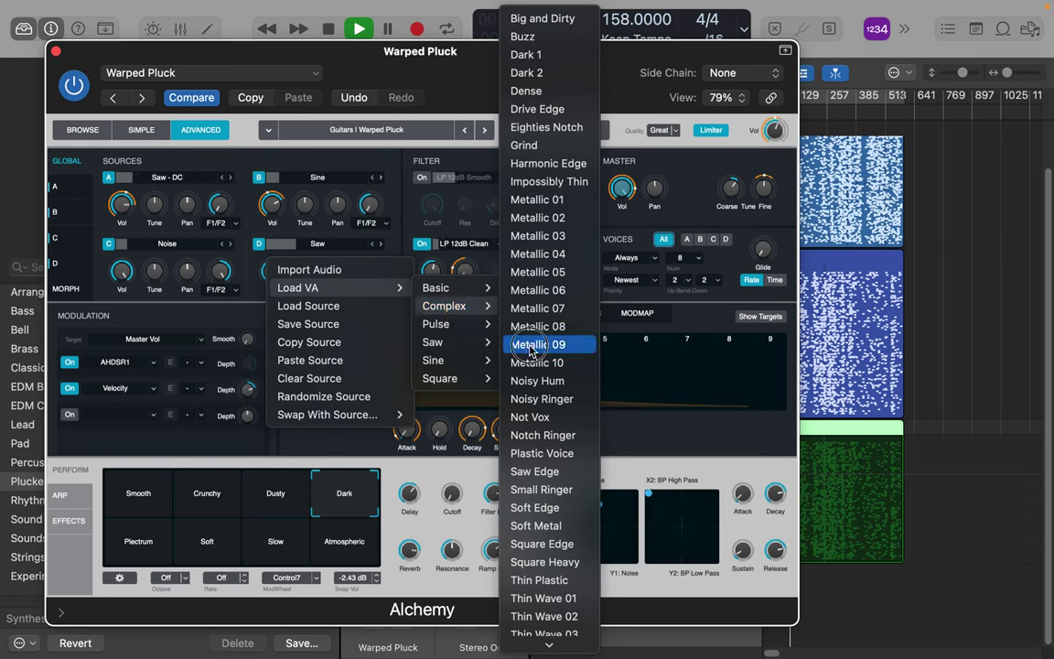
left_click(531, 346)
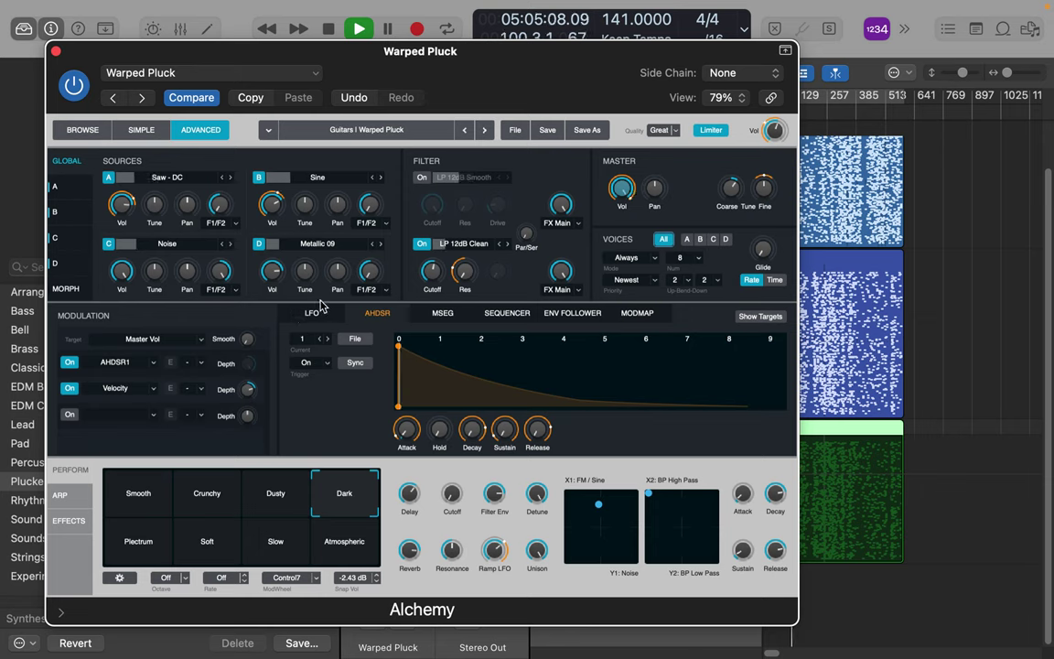
Raise source D's F1/F2 balance partway and set its pan to 3.57 %.
left_click(370, 270)
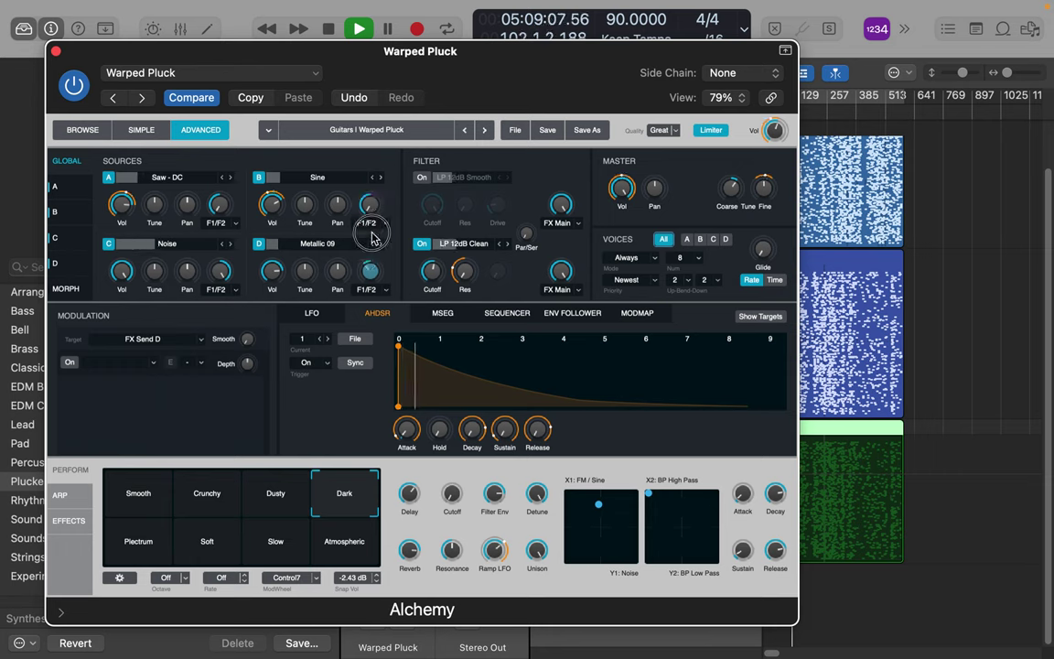
left_click(338, 271)
left_click_drag(338, 271, 341, 305)
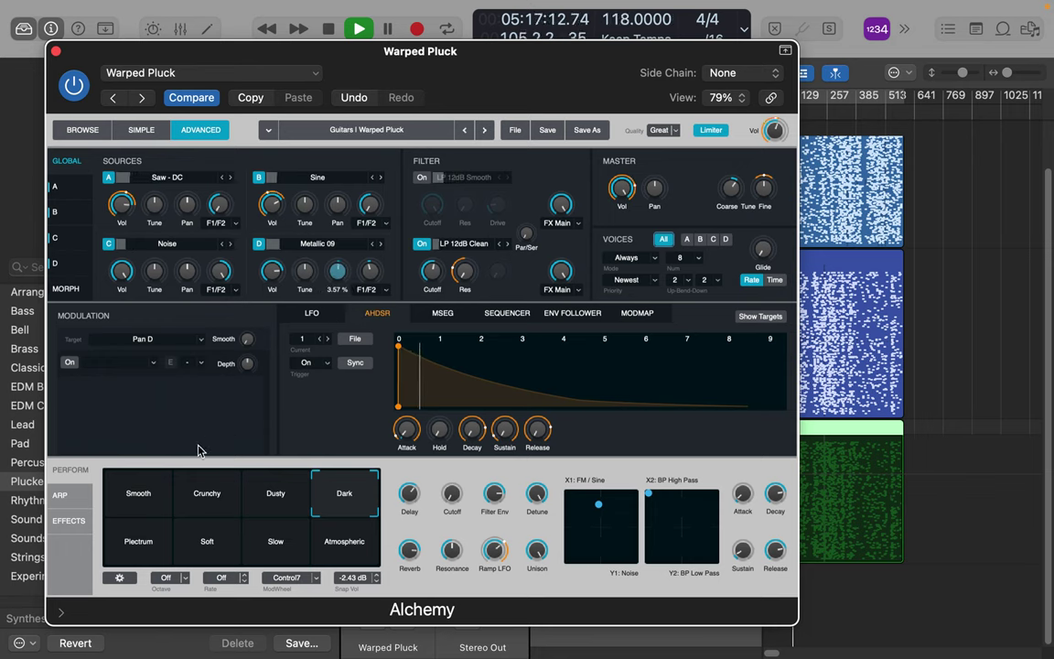
Modulate source D's pan with LFO2 (Sine), raising the modulation depth to its maximum.
left_click(70, 363)
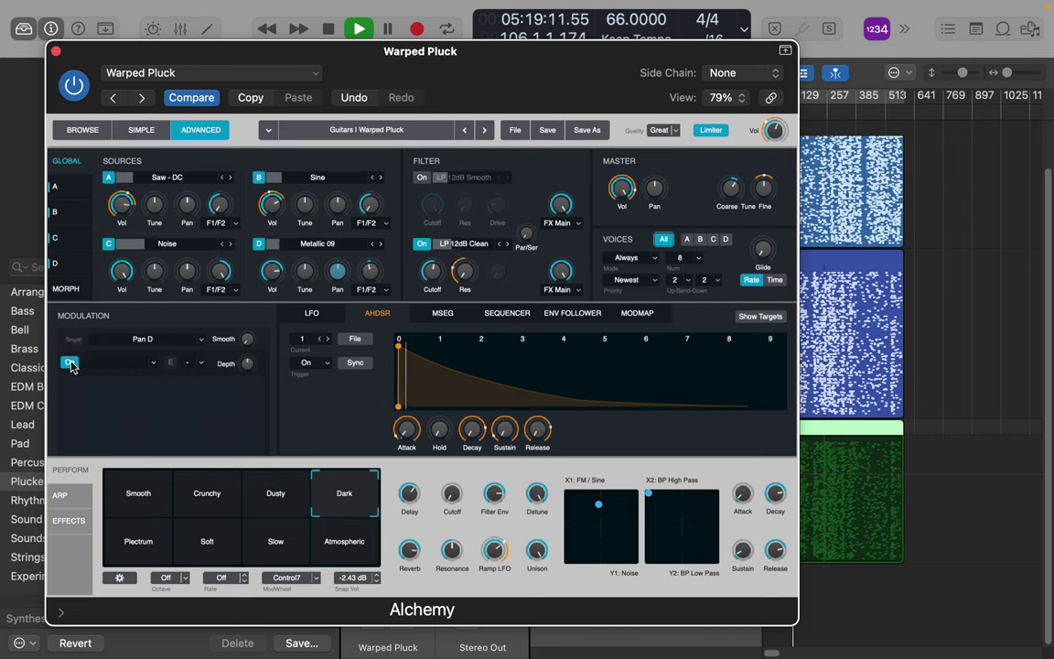
left_click(154, 363)
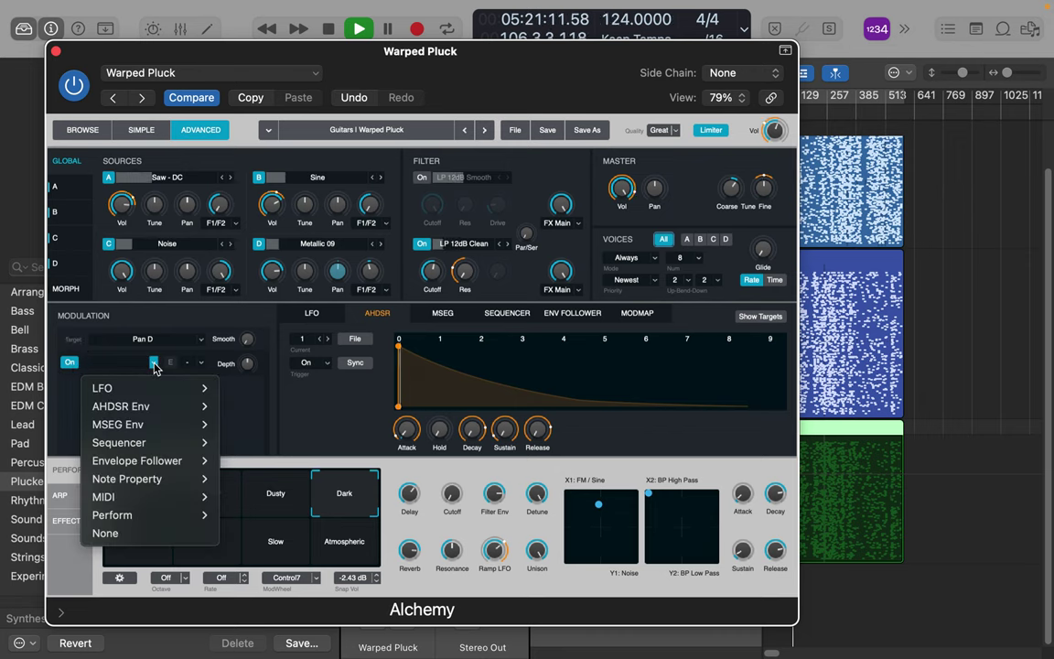
mouse_move(155, 388)
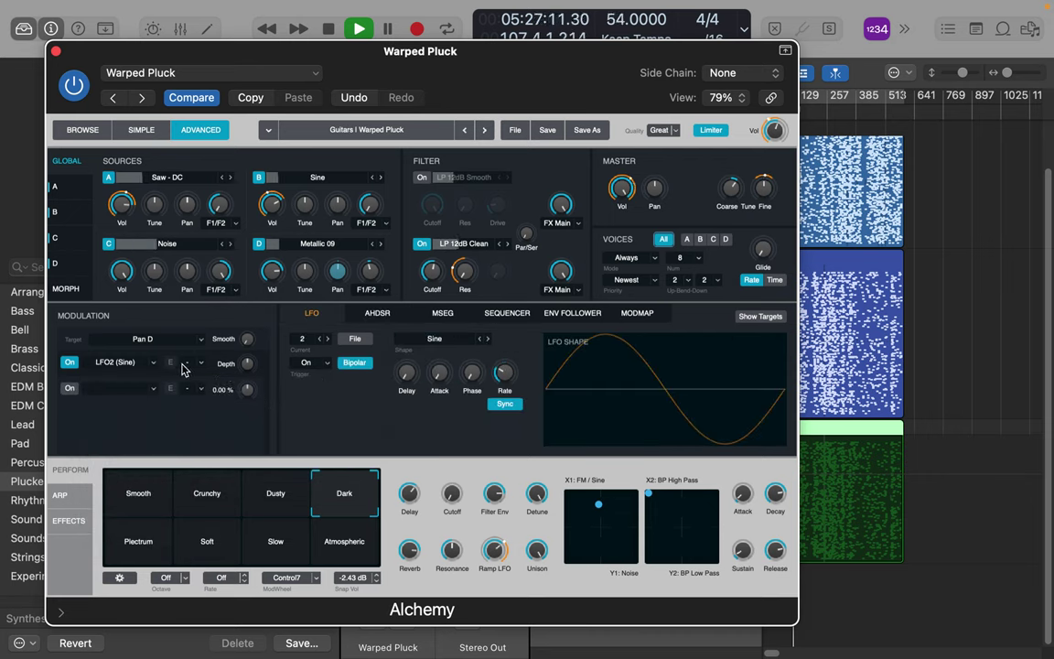
left_click_drag(249, 366, 247, 266)
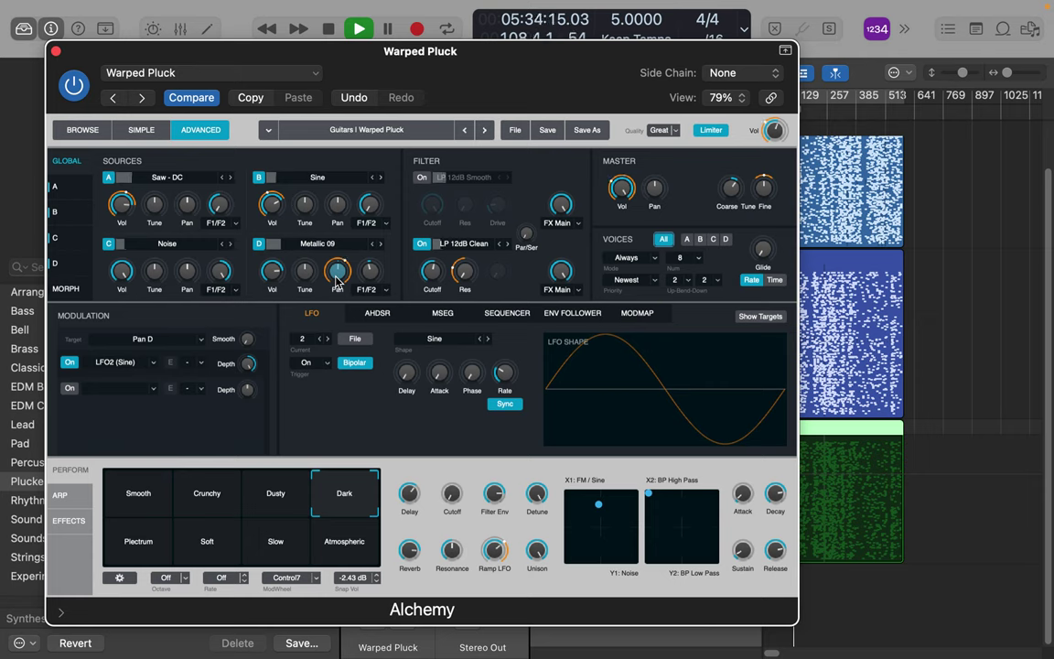
left_click_drag(247, 338, 242, 419)
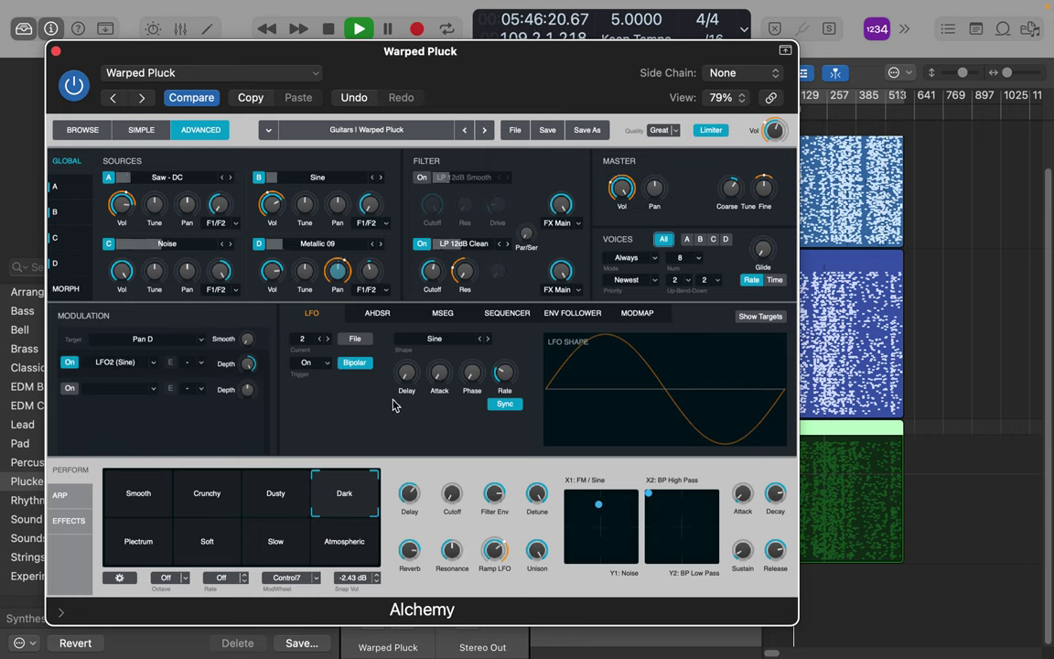
Try the Voice On/Effects Off trigger mode for LFO2 and return the trigger to On.
left_click(305, 364)
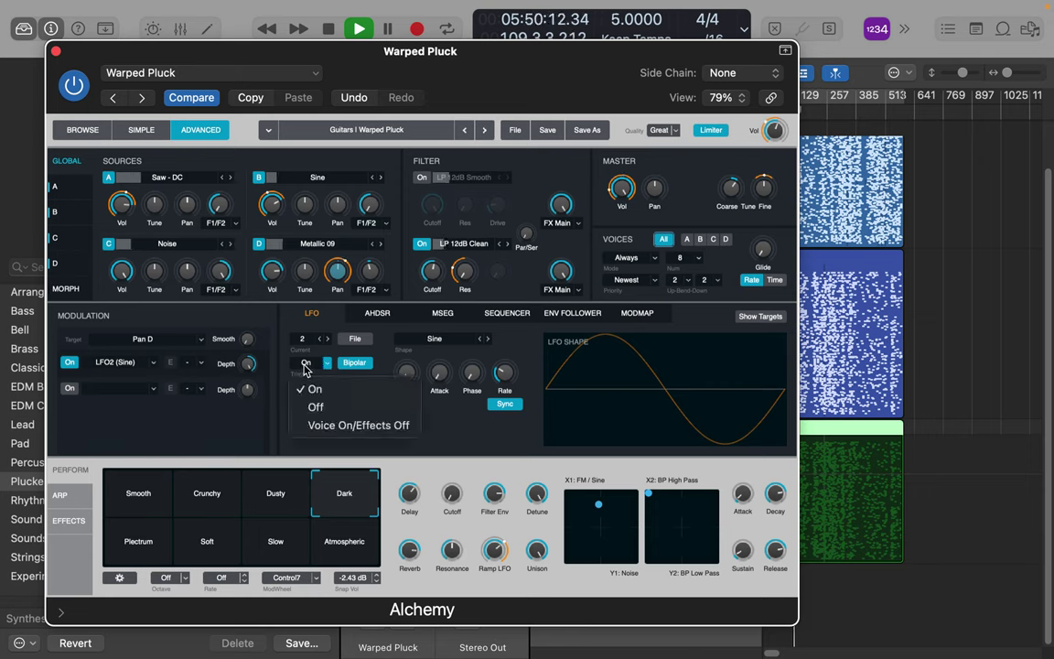
left_click(306, 364)
left_click(306, 364)
left_click(320, 426)
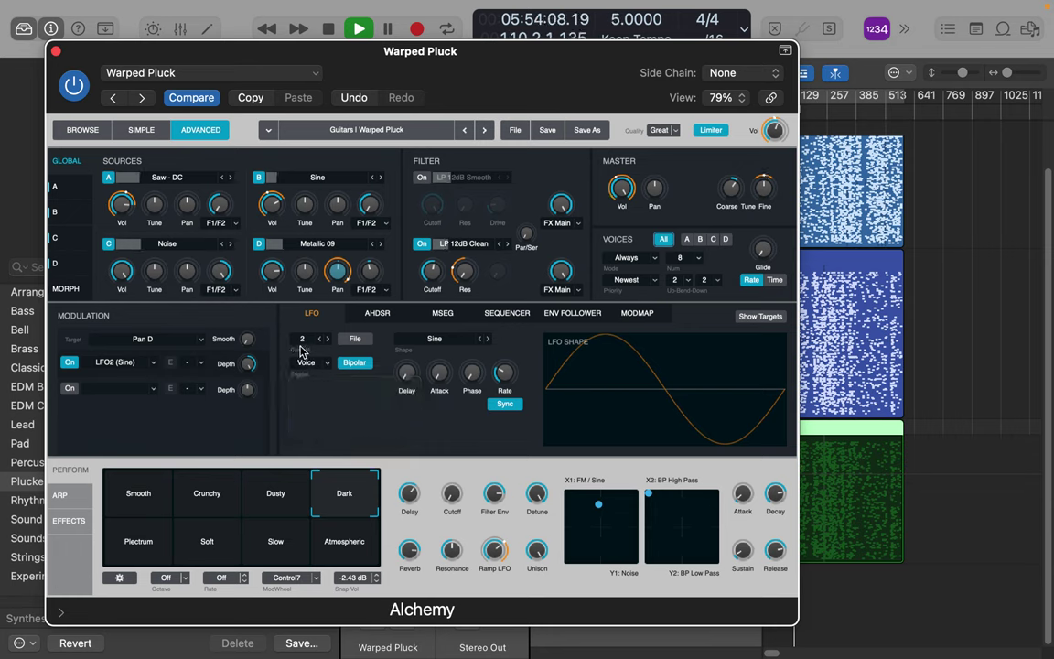
left_click(306, 364)
left_click(313, 388)
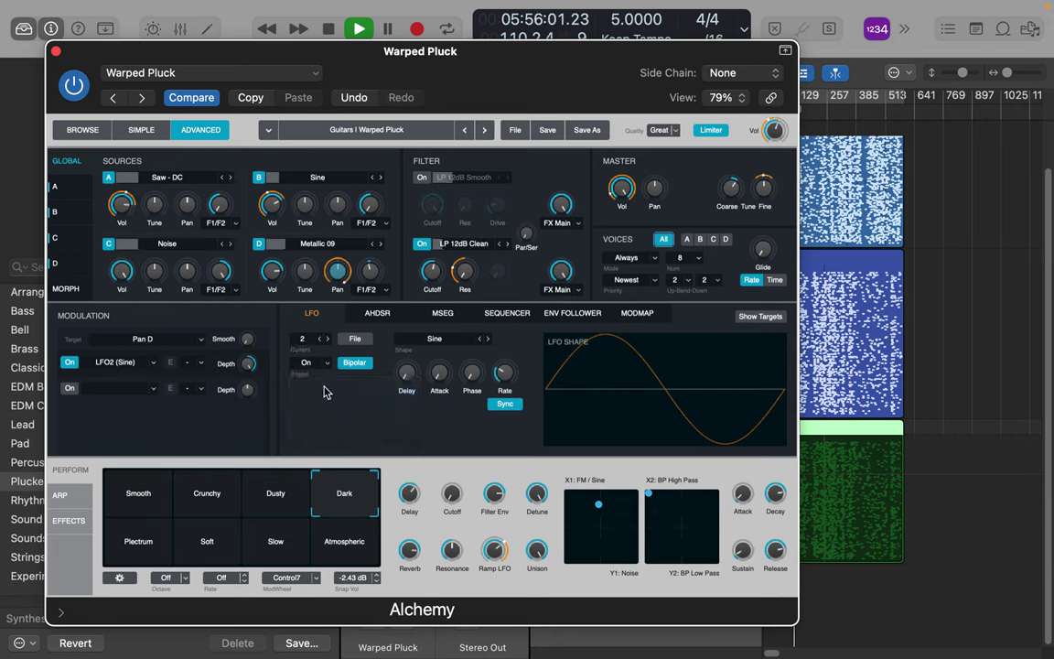
Raise LFO2's Delay slightly, set its Phase to 4.80 % and lower its Rate.
left_click_drag(408, 373, 477, 379)
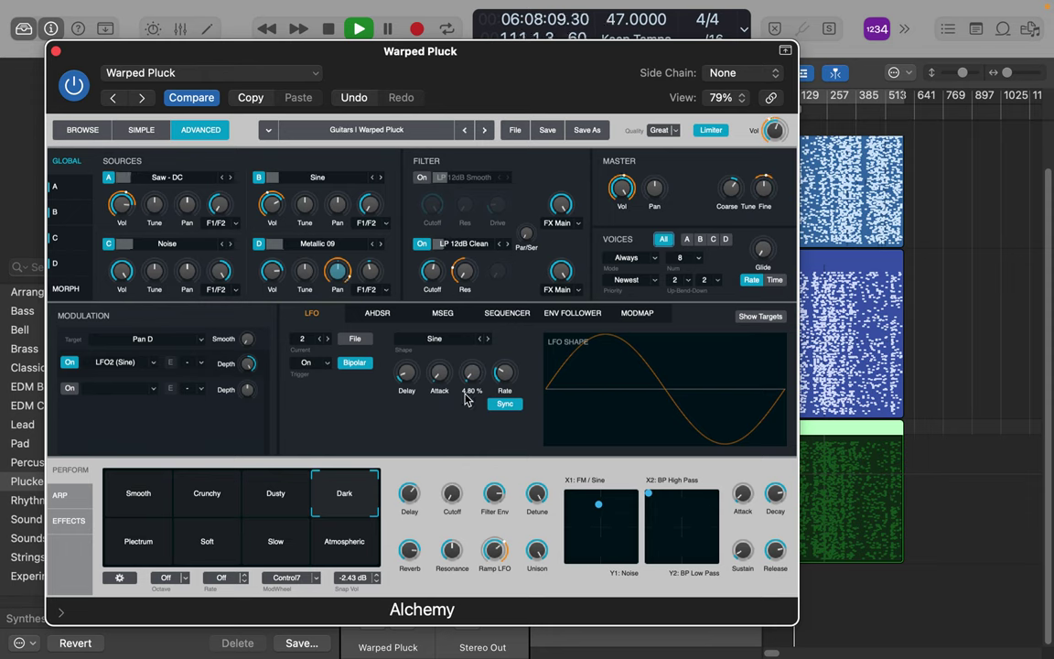
left_click_drag(502, 378, 496, 406)
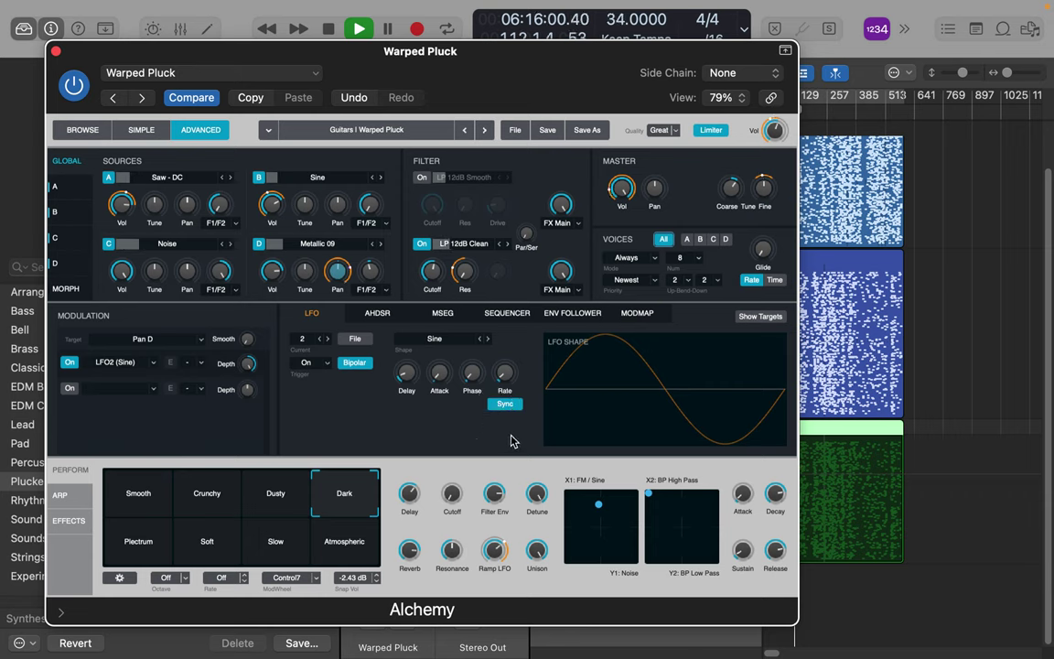
Raise source D's F1/F2 balance further and lower its coarse tuning.
left_click(372, 273)
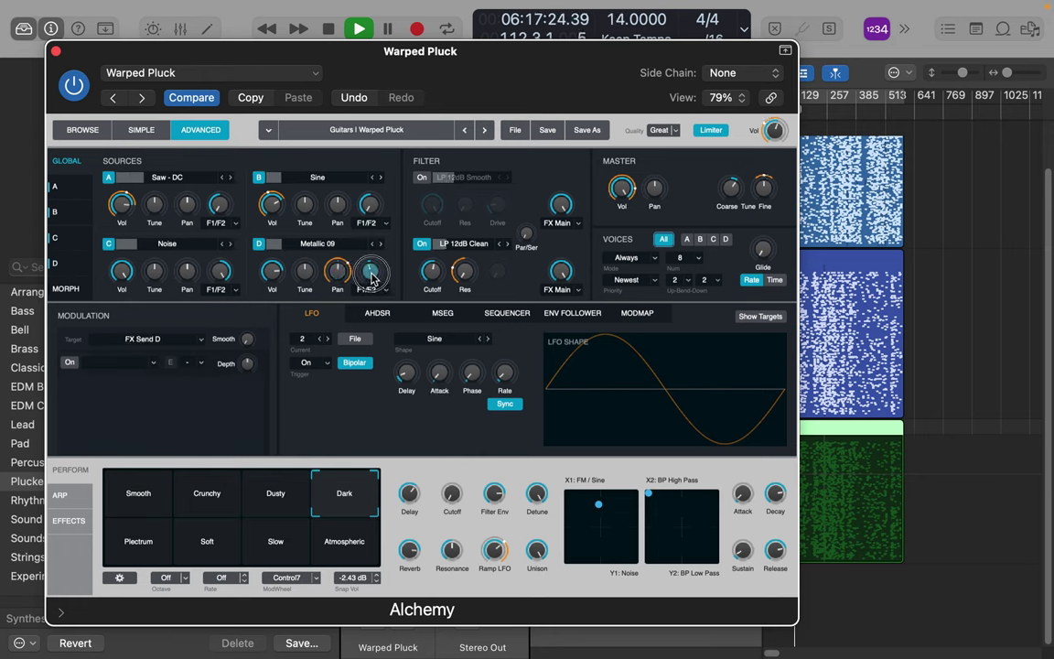
left_click(305, 271)
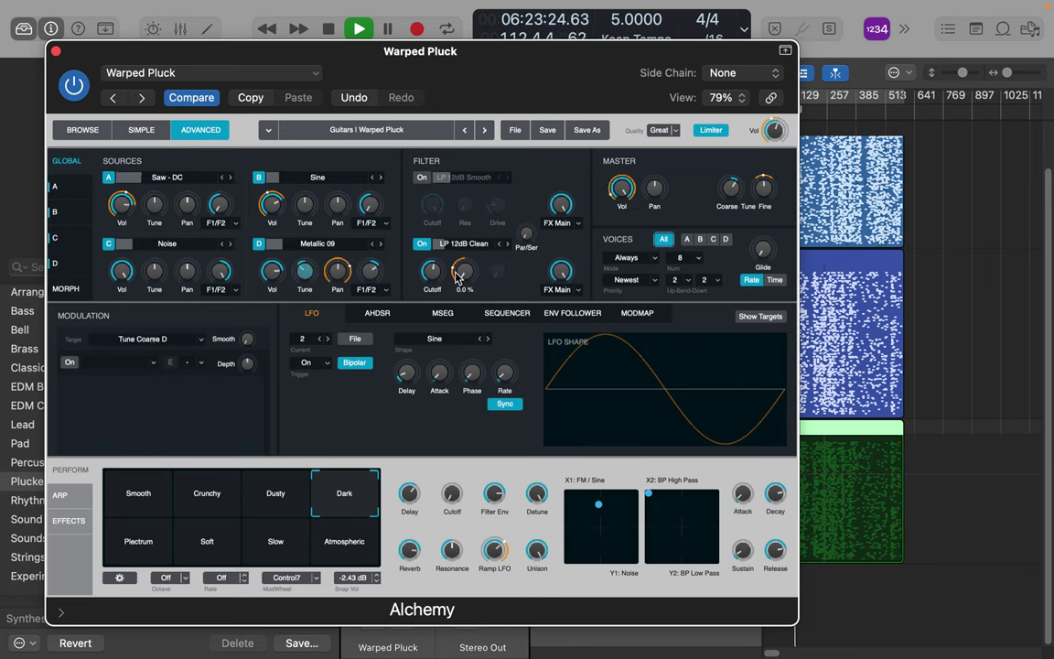
Turn on the LP 12dB Smooth filter, raise its resonance and assign LFO2 (Sine) to modulate that resonance.
left_click(421, 180)
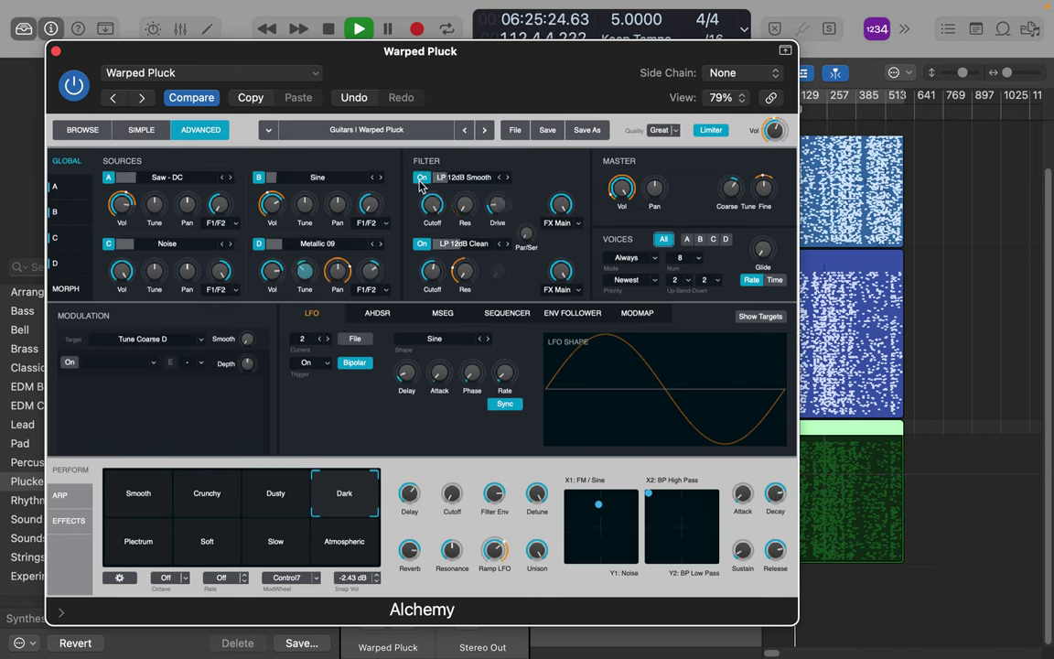
mouse_move(465, 211)
left_mouse_down()
mouse_move(471, 164)
mouse_move(475, 198)
left_mouse_up()
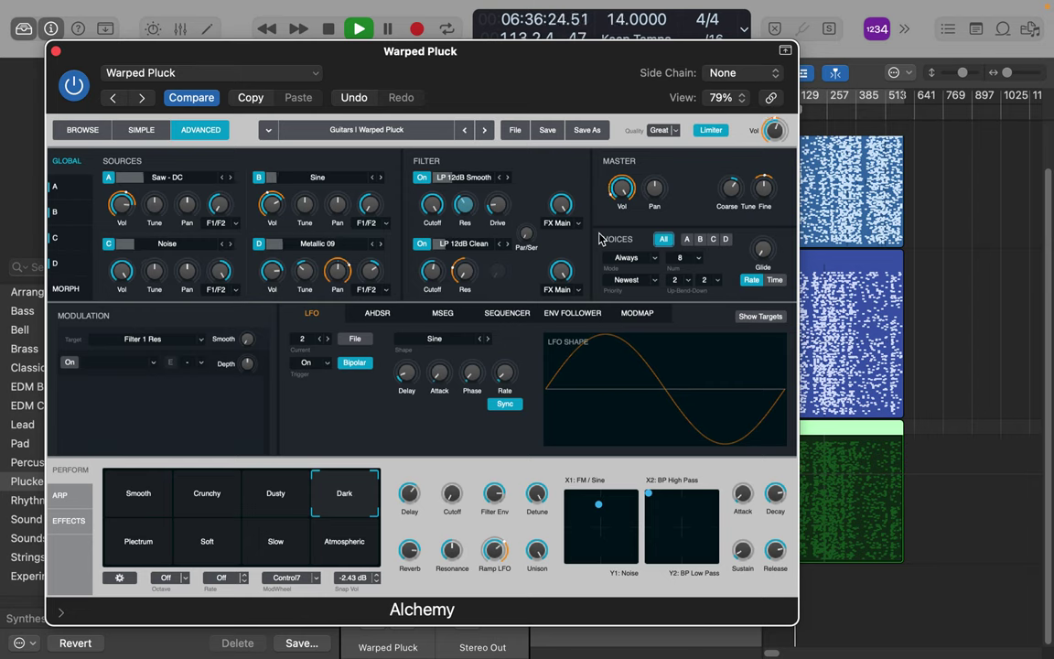
left_click(69, 364)
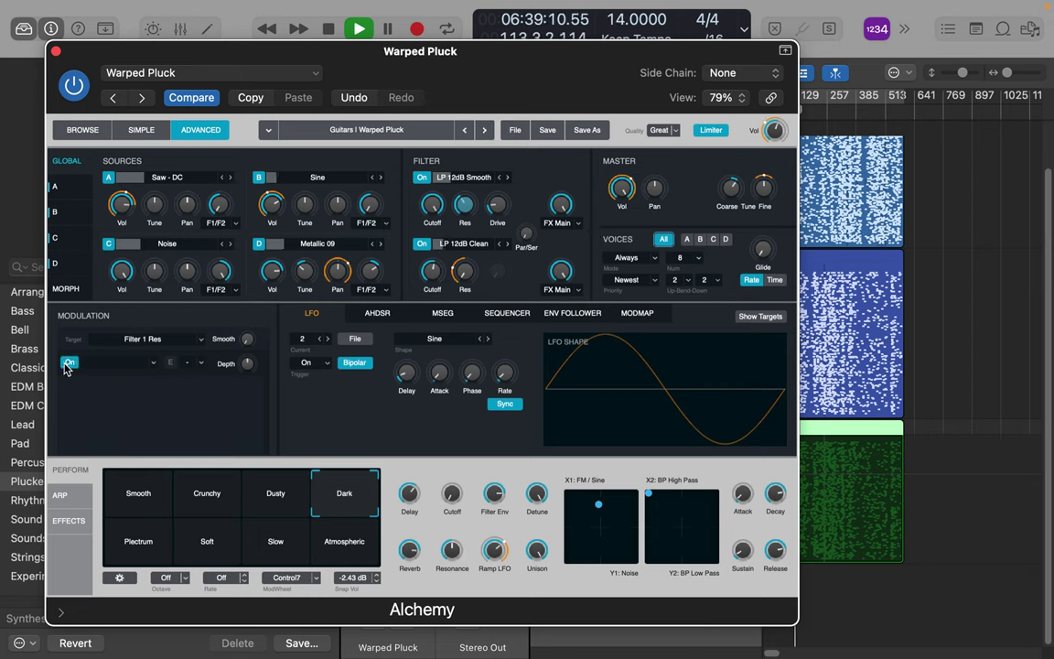
left_click(154, 364)
mouse_move(197, 388)
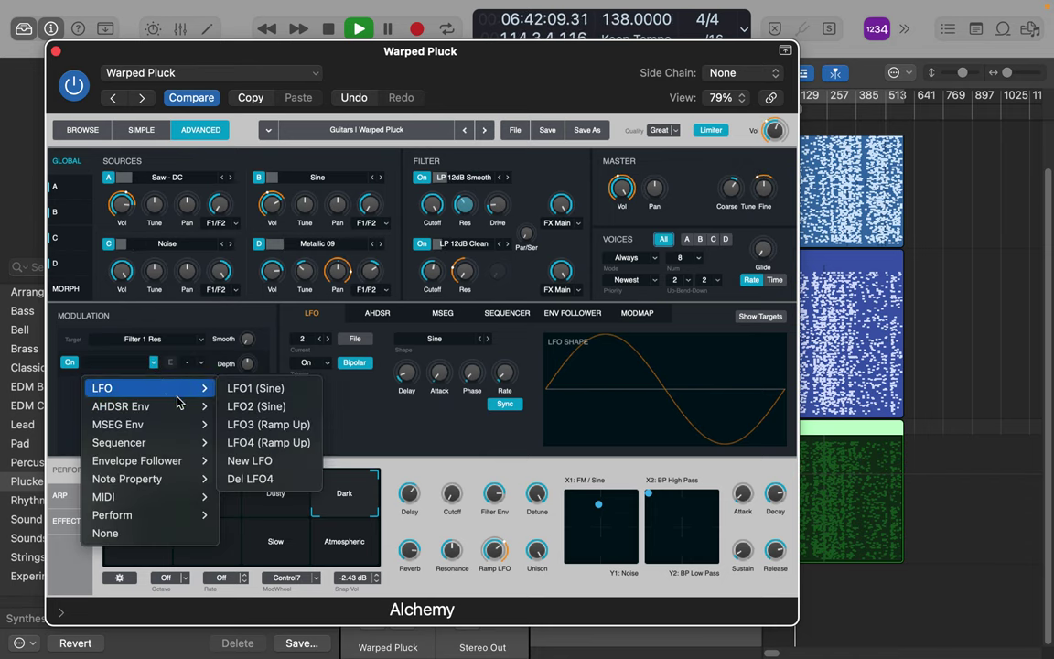
left_click(249, 412)
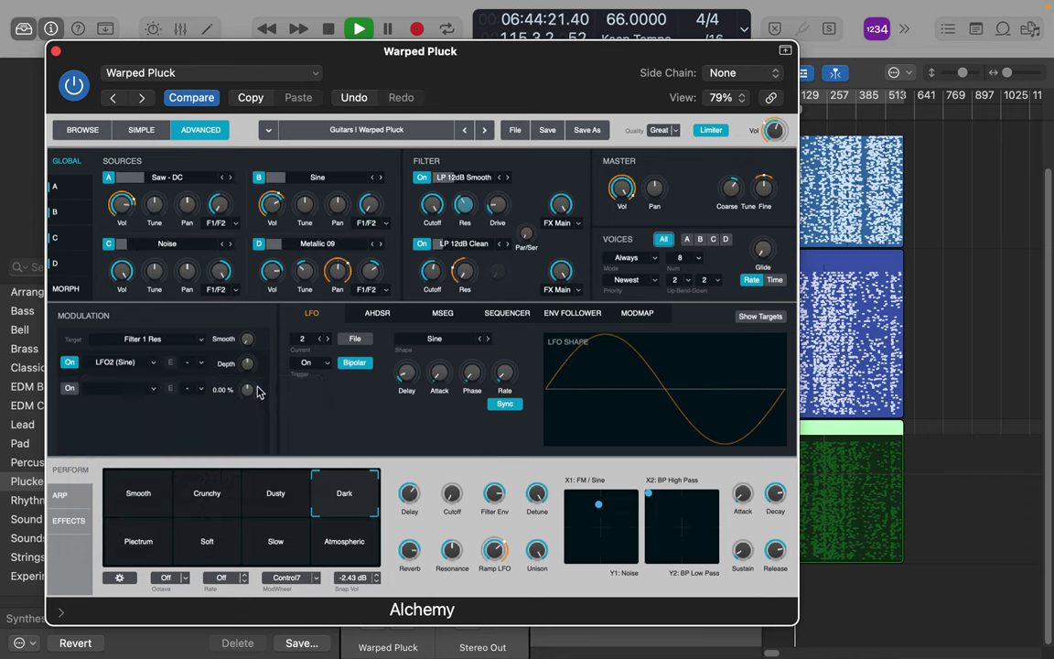
Raise LFO2's modulation depth on the filter resonance to maximum and set the empty second slot's depth partway up.
left_click_drag(249, 377, 259, 324)
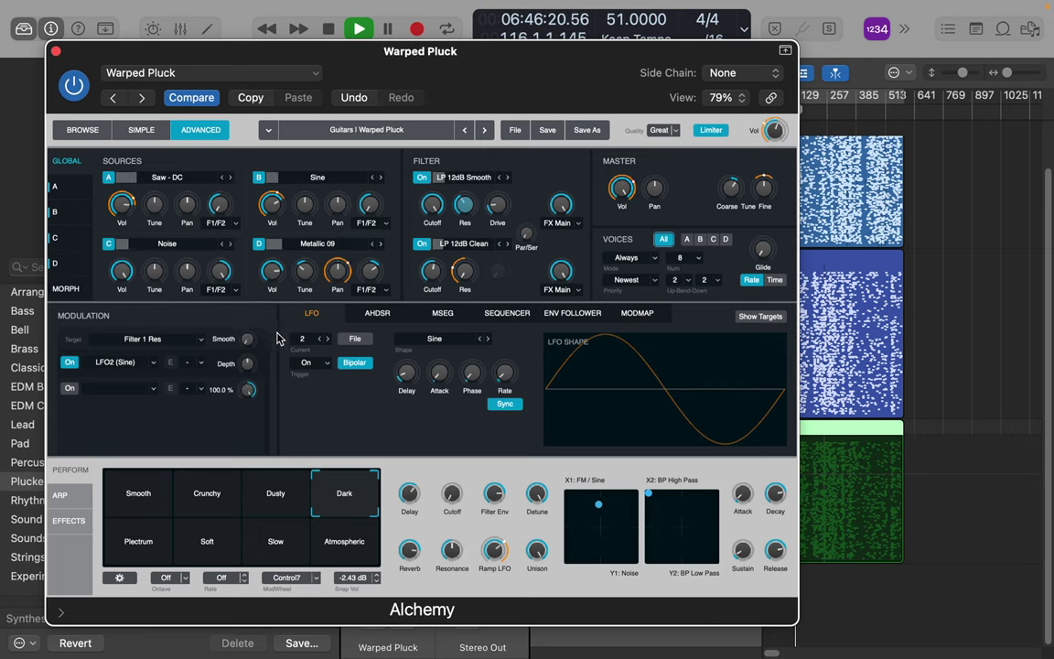
left_click_drag(248, 365, 249, 354)
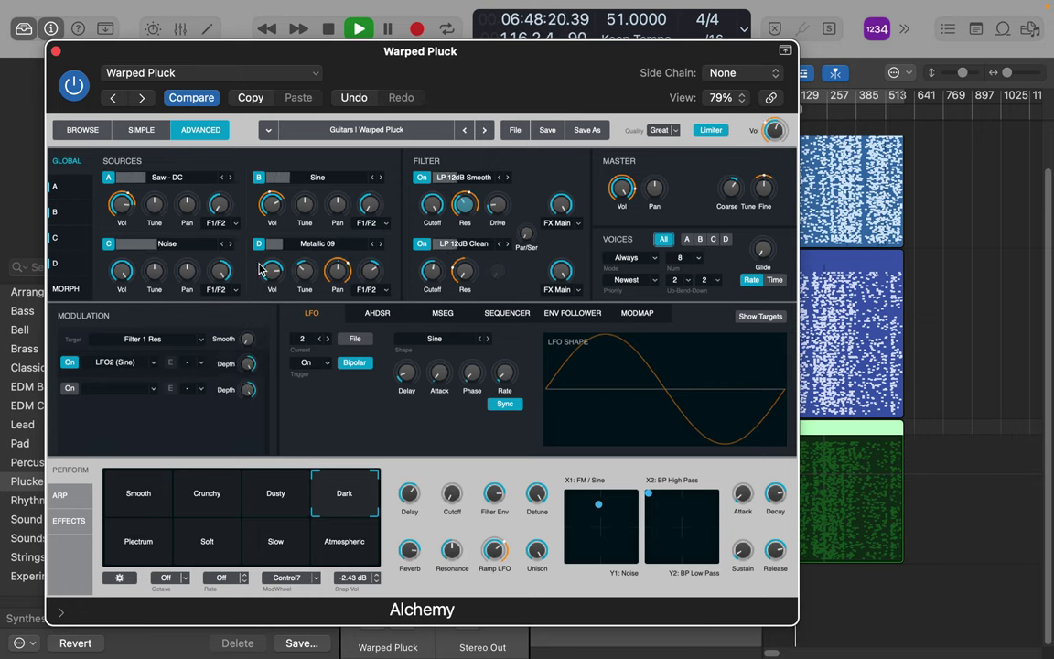
mouse_move(246, 408)
left_click_drag(246, 408, 252, 433)
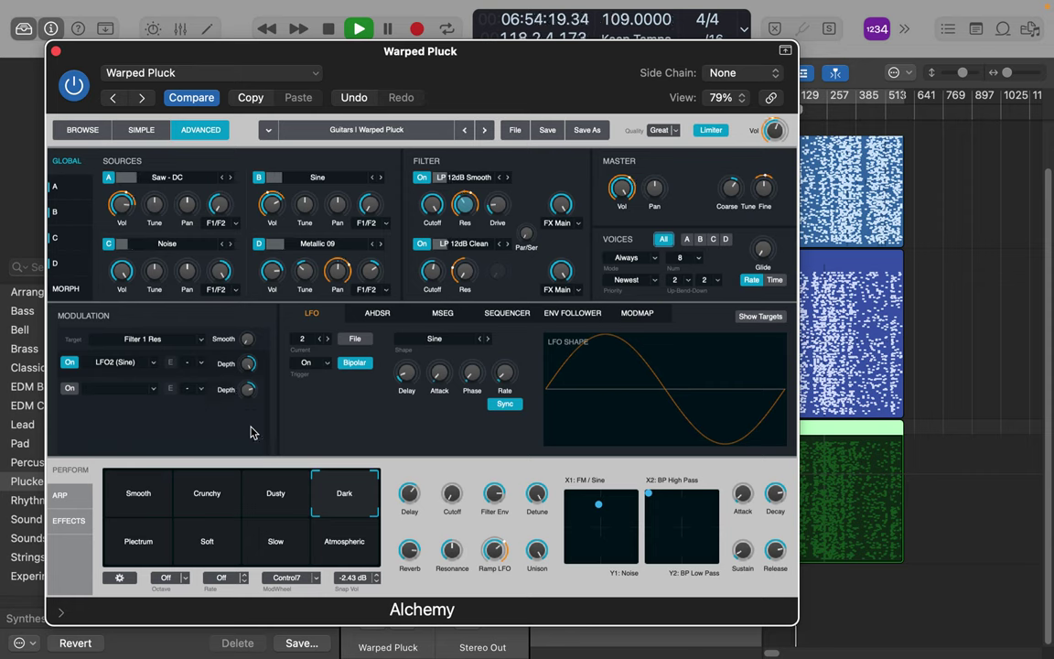
Choose the master pan as modulation target and turn on its first modulation slot.
mouse_move(351, 273)
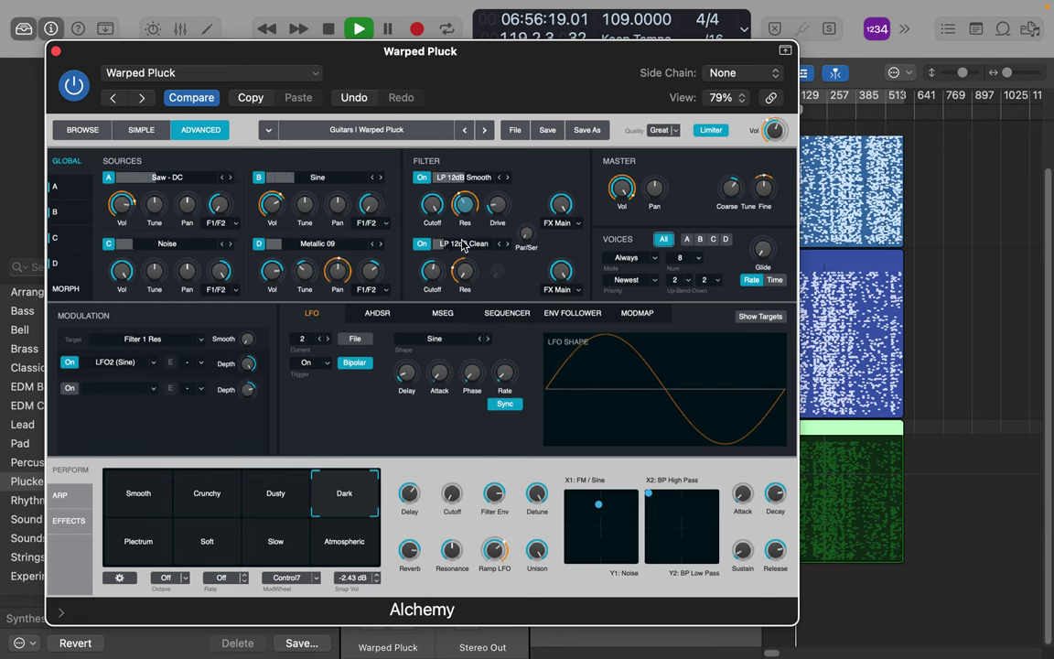
mouse_move(473, 212)
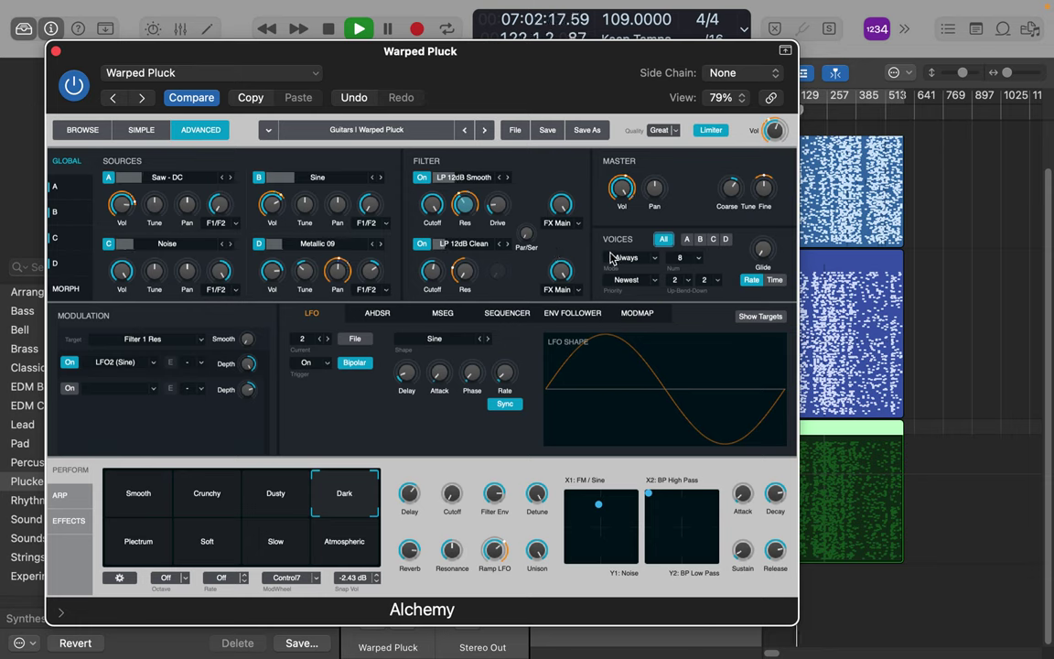
mouse_move(653, 196)
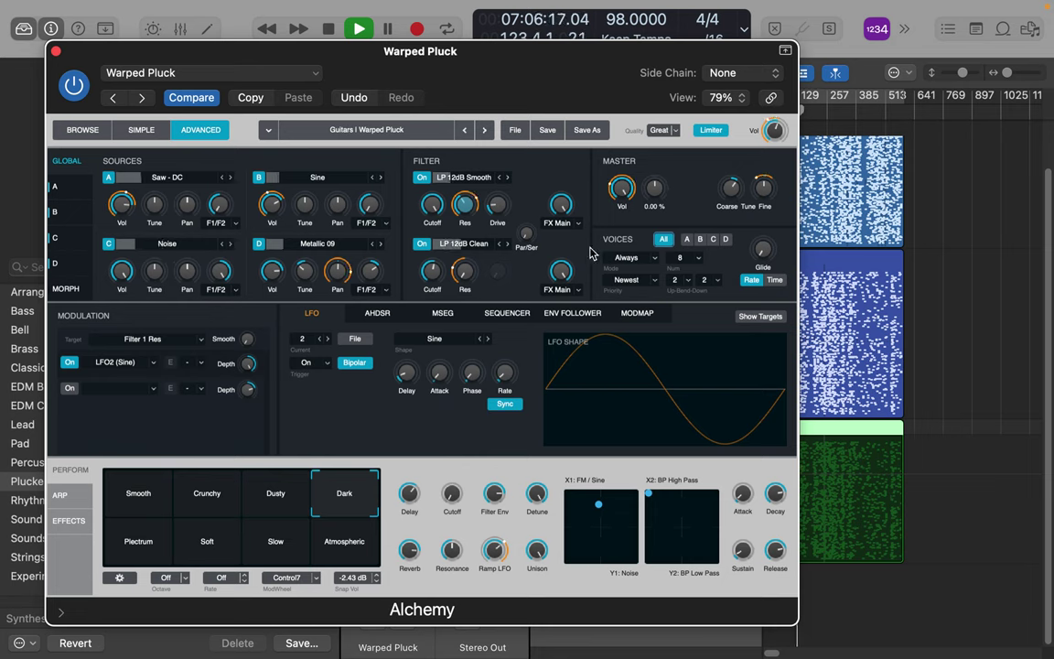
left_click(656, 190)
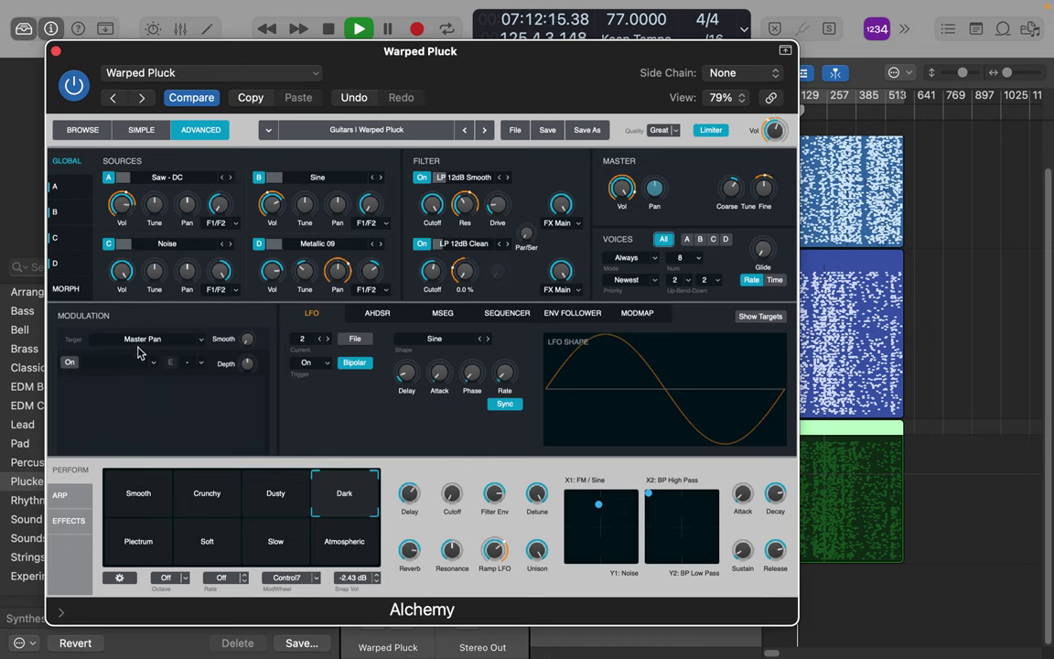
left_click(70, 363)
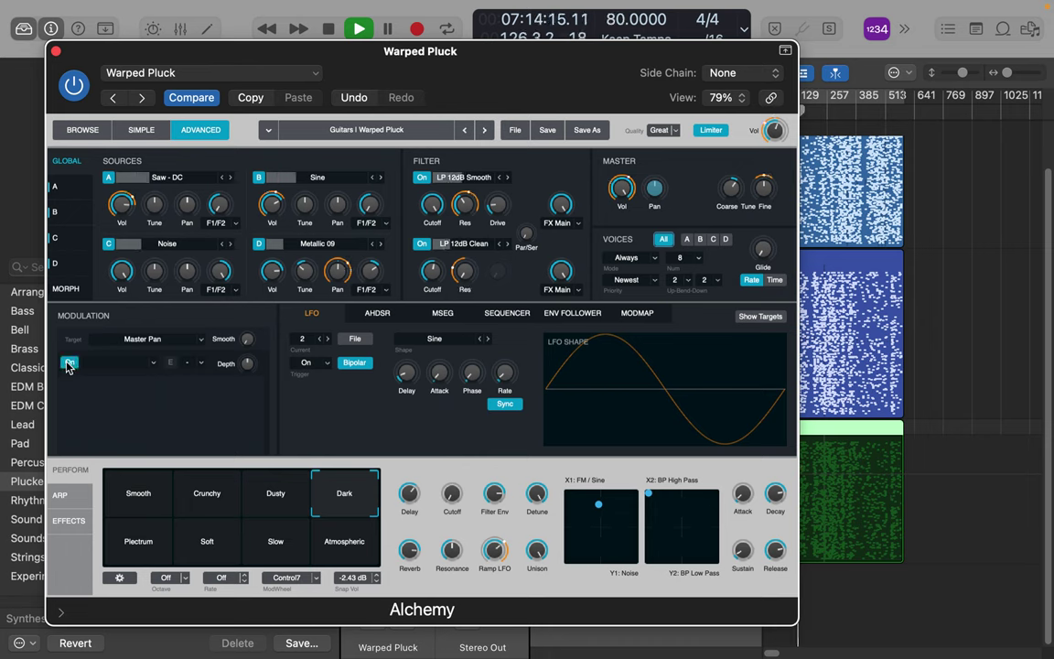
Assign the MIDI ModWheel as the master pan's modulation source.
left_click(153, 364)
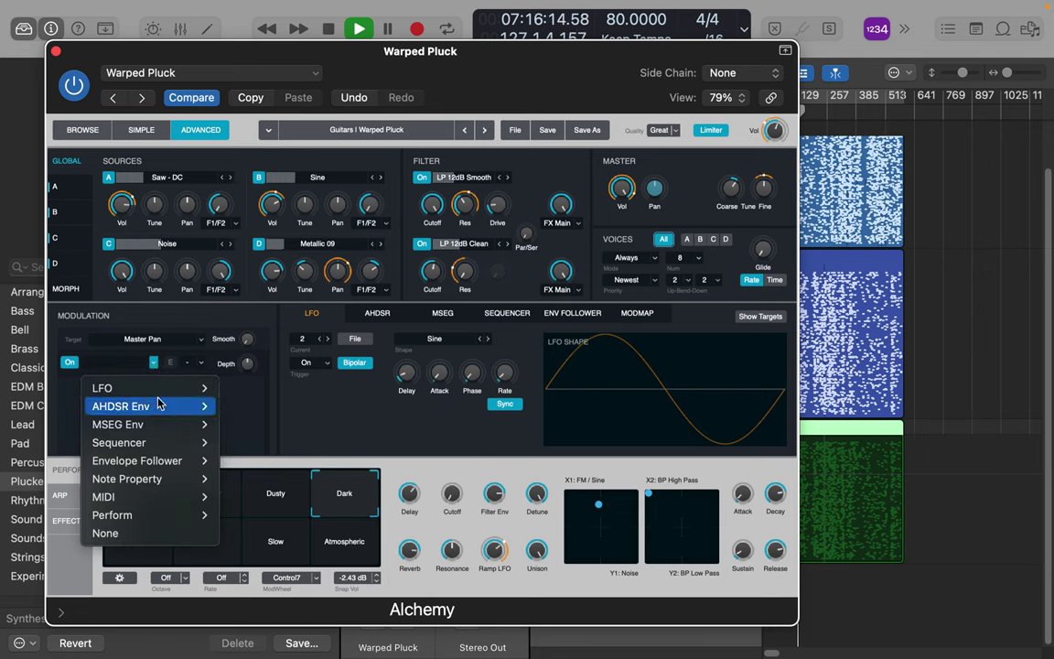
mouse_move(166, 427)
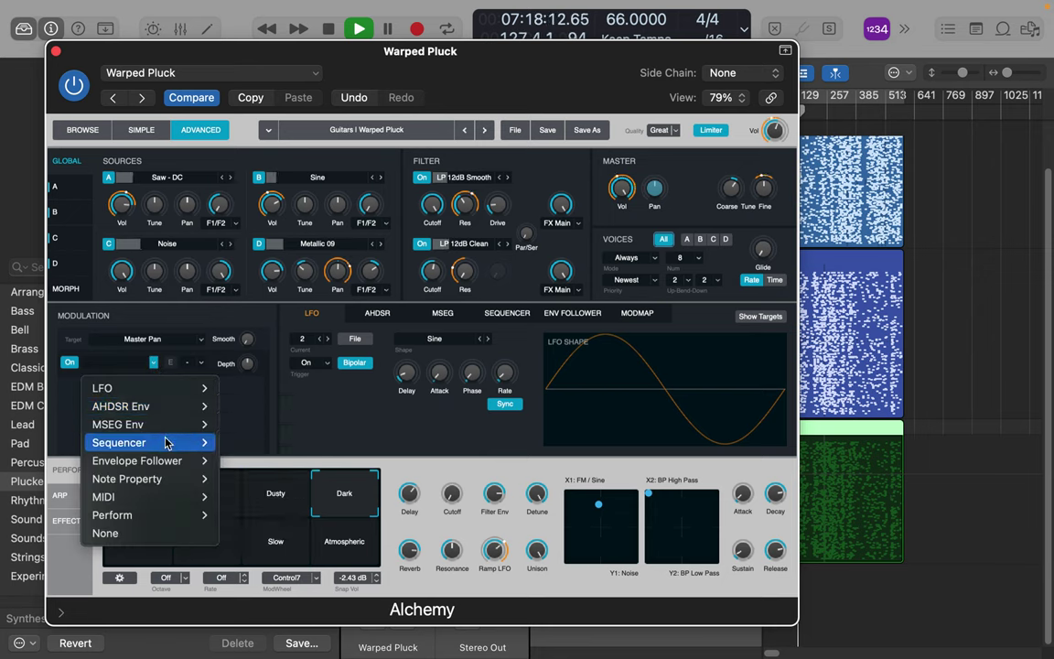
mouse_move(168, 480)
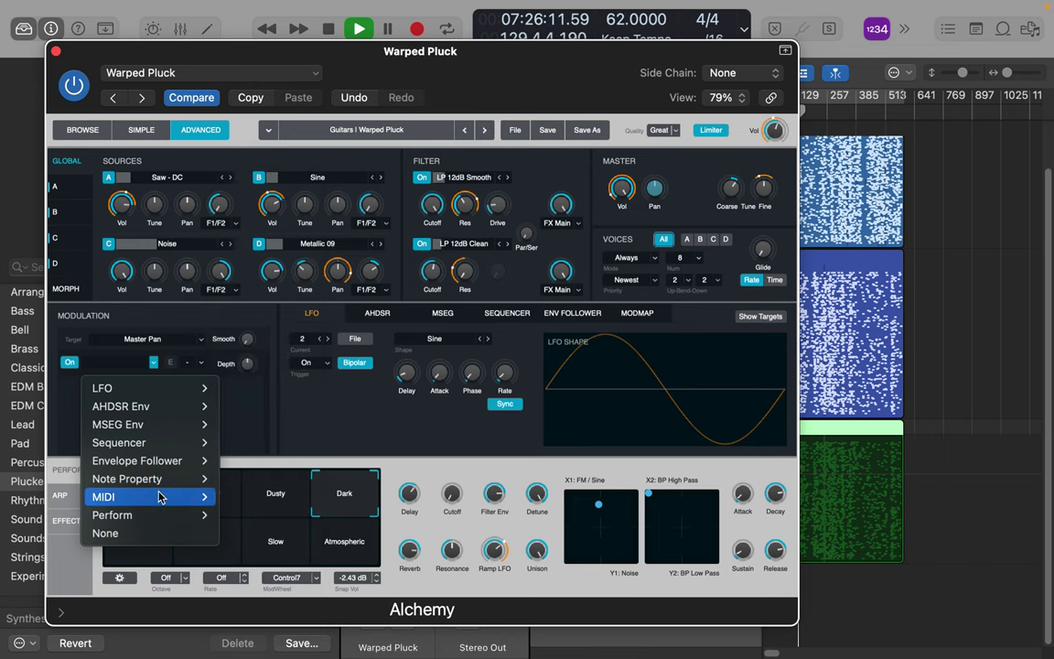
mouse_move(159, 504)
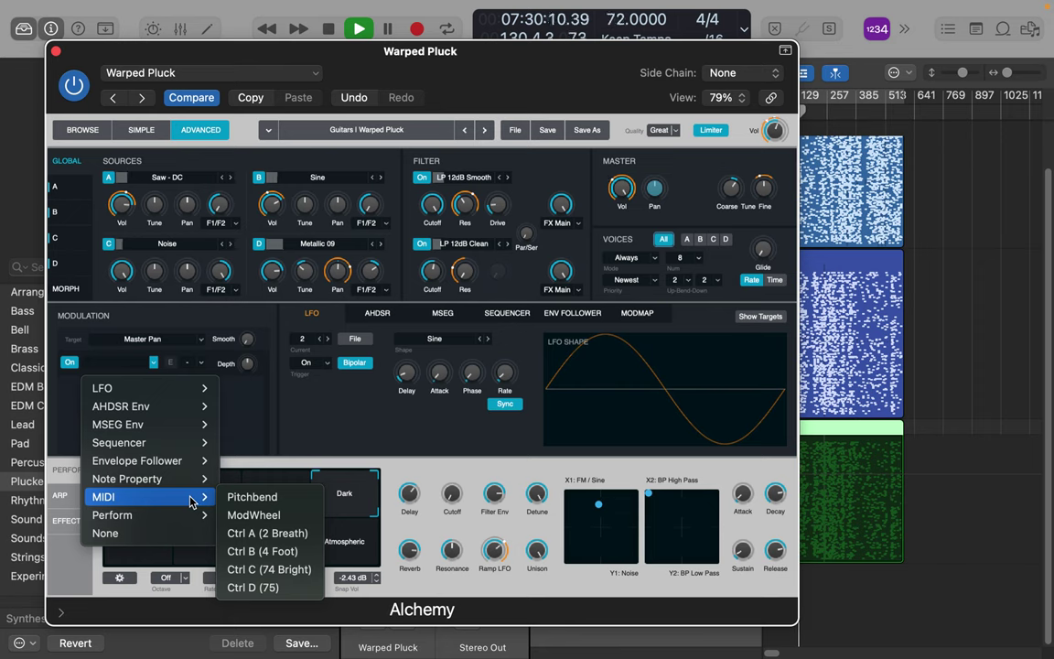
left_click(253, 516)
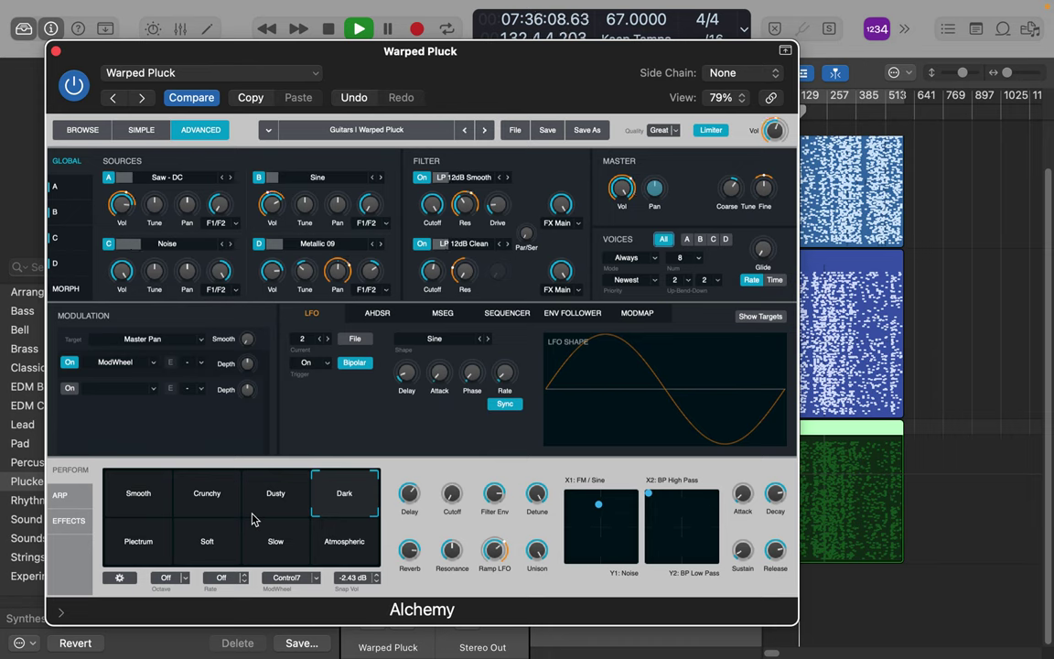
Modulate the master pan with LFO2 (Sine) at maximum depth and set the pan itself to -32.99 %.
left_click(153, 363)
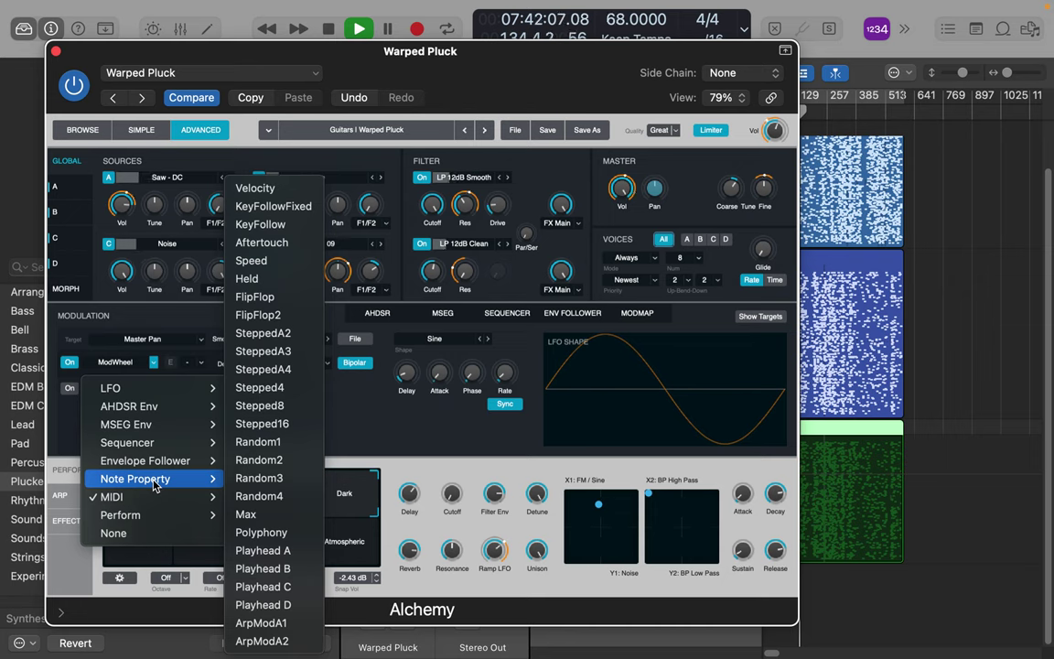
mouse_move(146, 388)
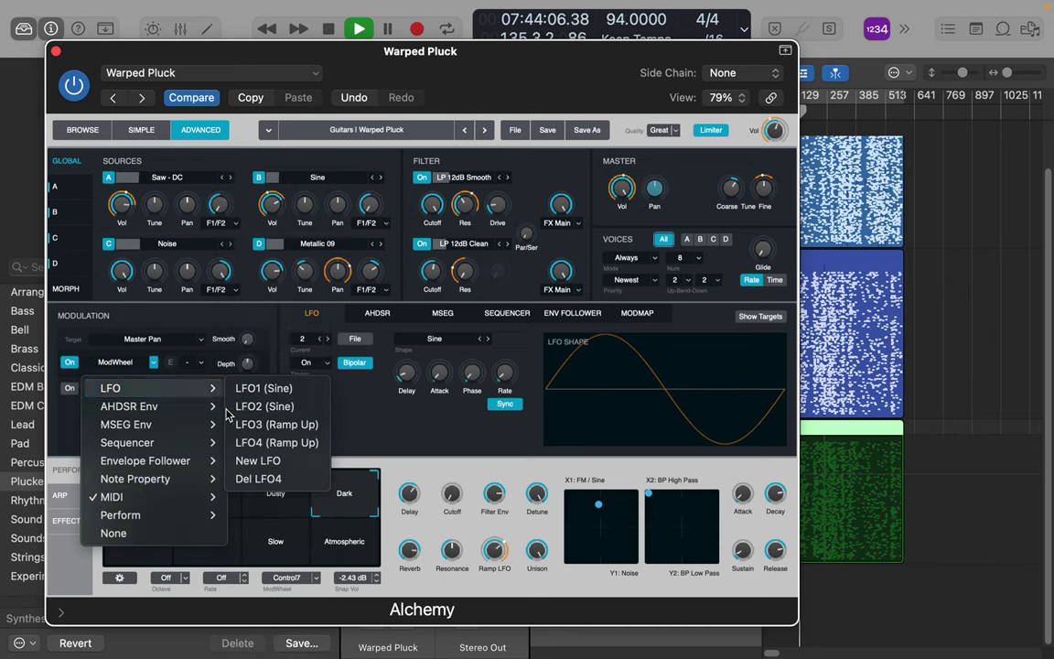
left_click(264, 406)
left_click_drag(248, 366, 254, 240)
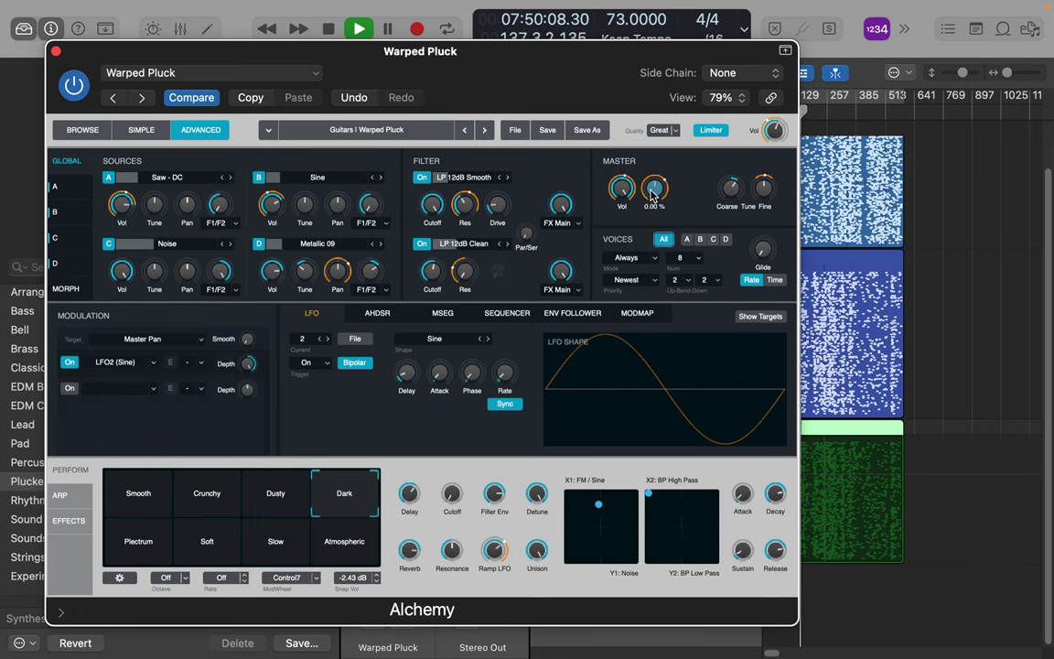
left_click_drag(652, 194, 652, 216)
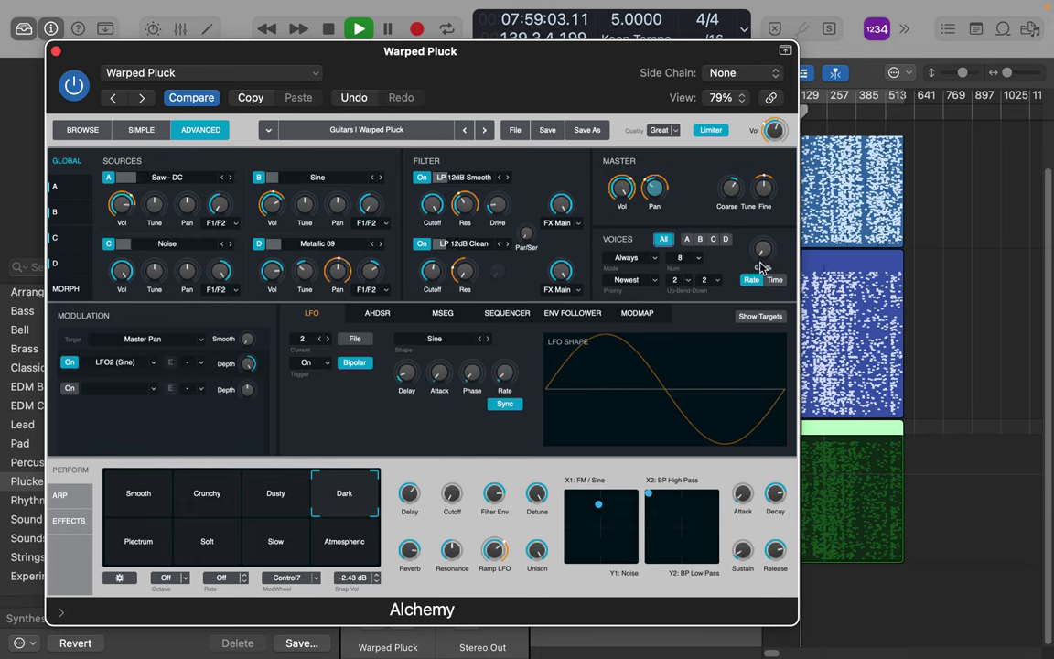
Set the number of voices to 16 for all sources.
left_click(687, 240)
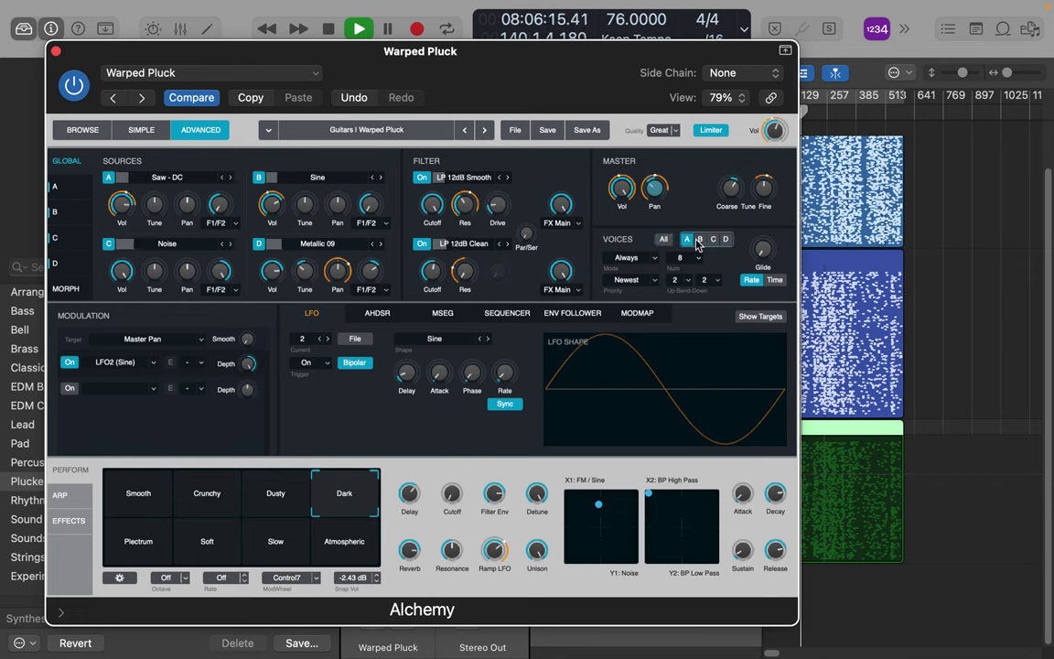
left_click(663, 240)
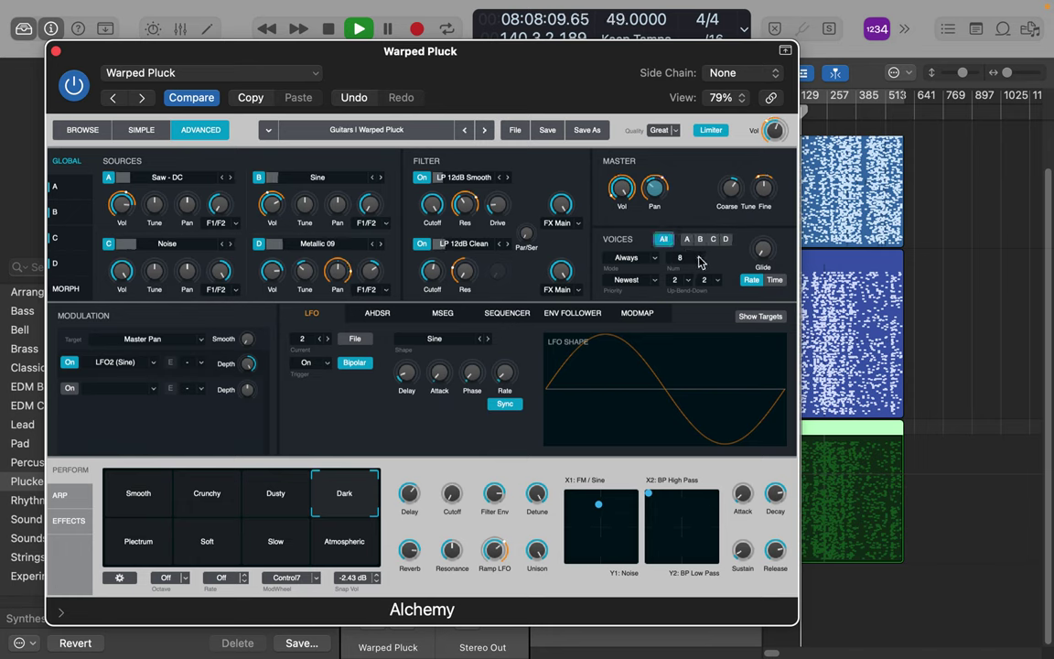
left_click(699, 260)
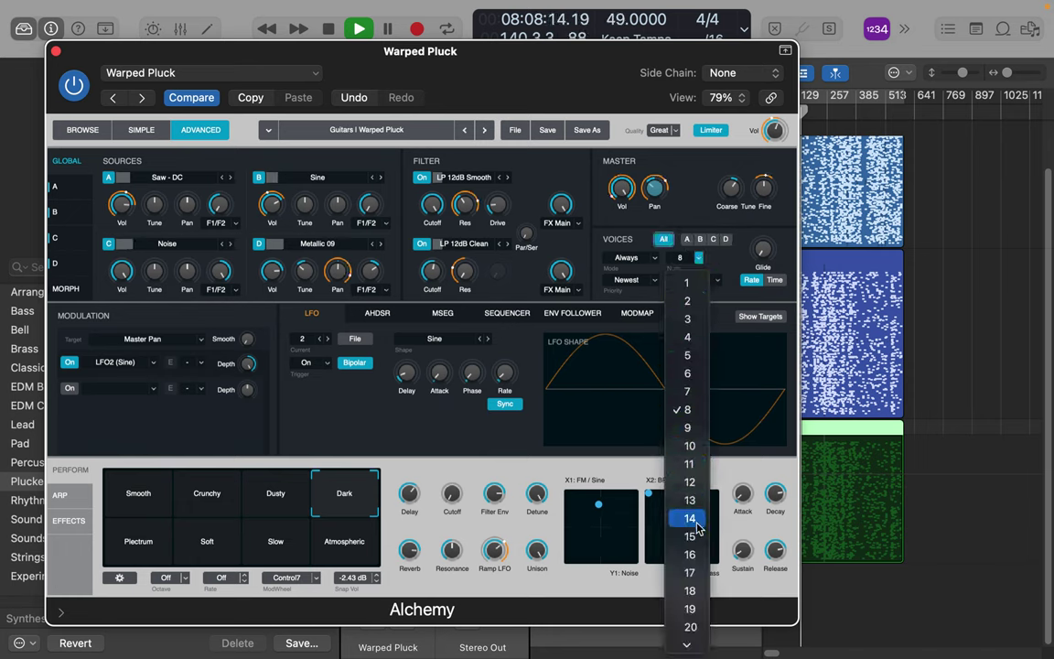
left_click(692, 555)
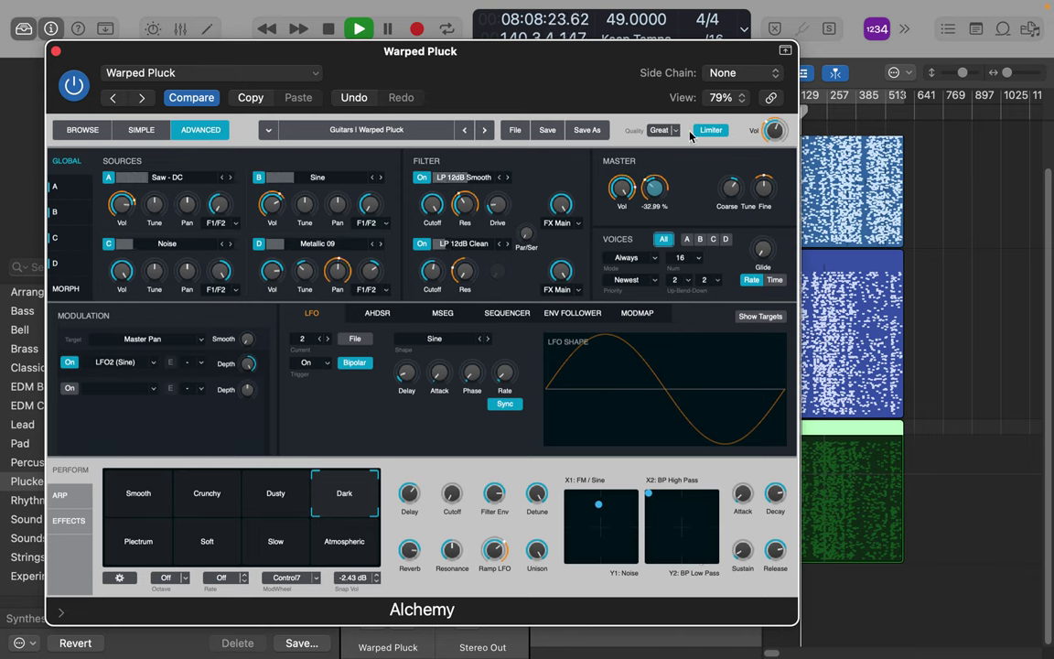
Try a higher master glide and set the pitch bend range to 4 up and 4 down.
mouse_move(777, 133)
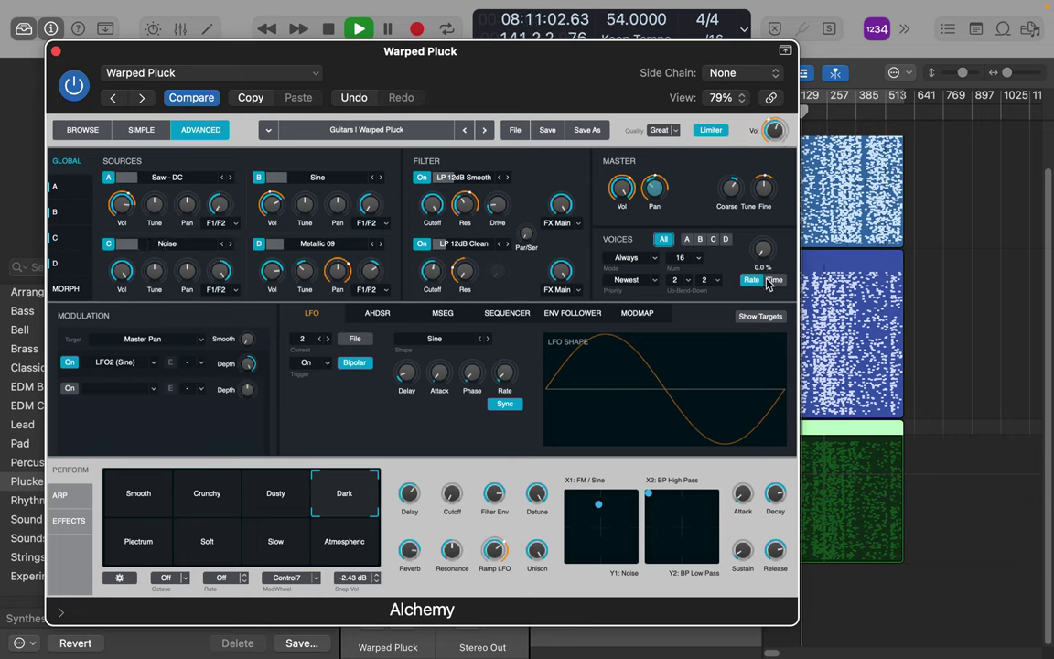
left_click_drag(764, 249, 756, 164)
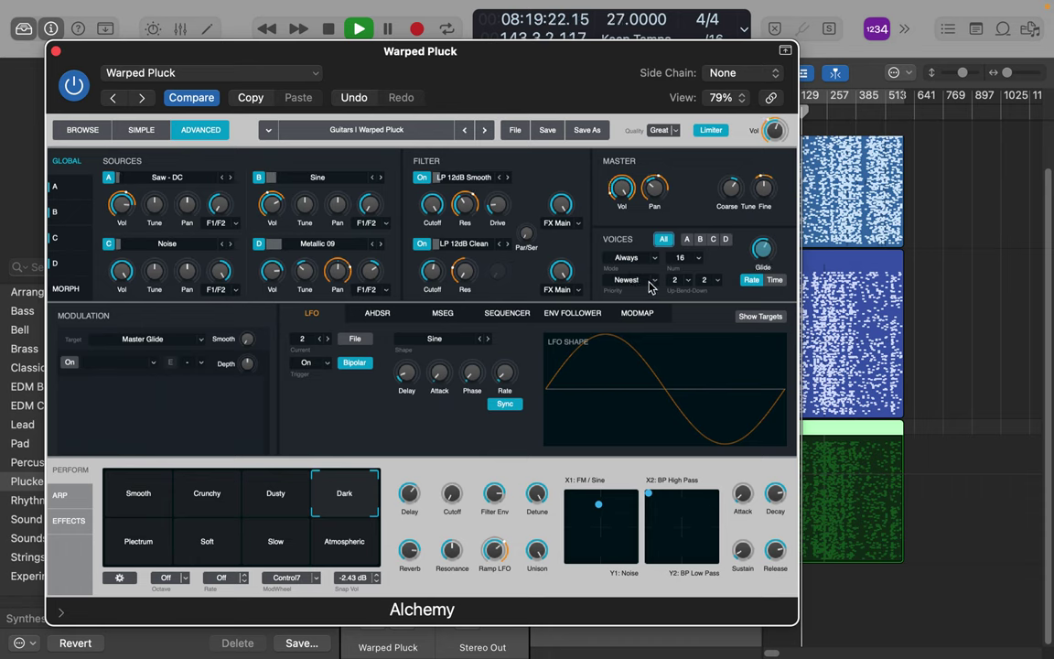
left_click(687, 281)
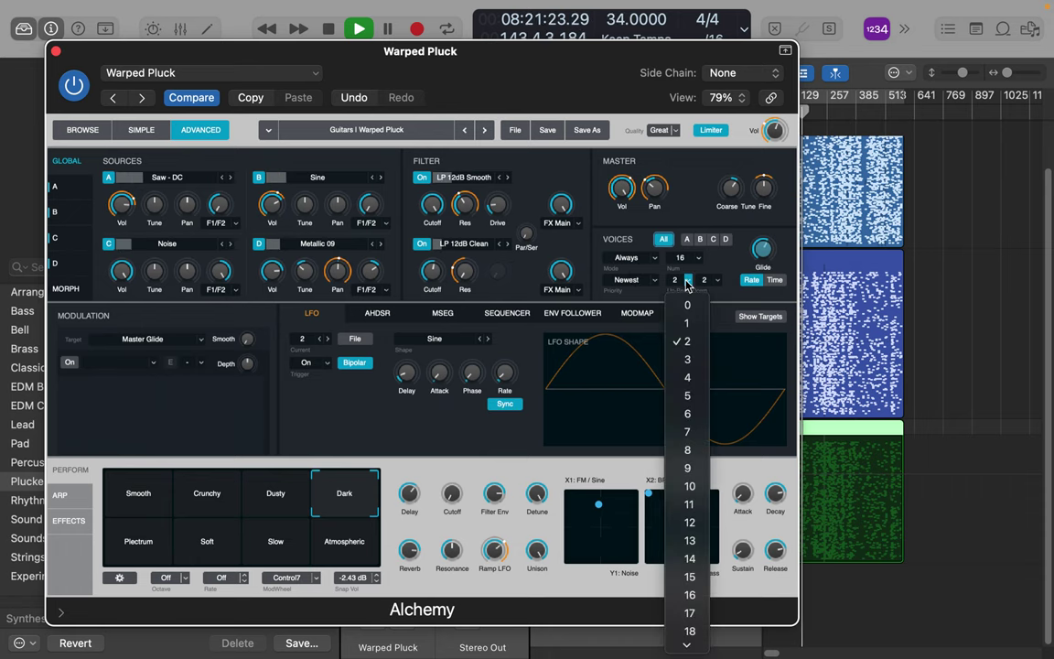
left_click(688, 377)
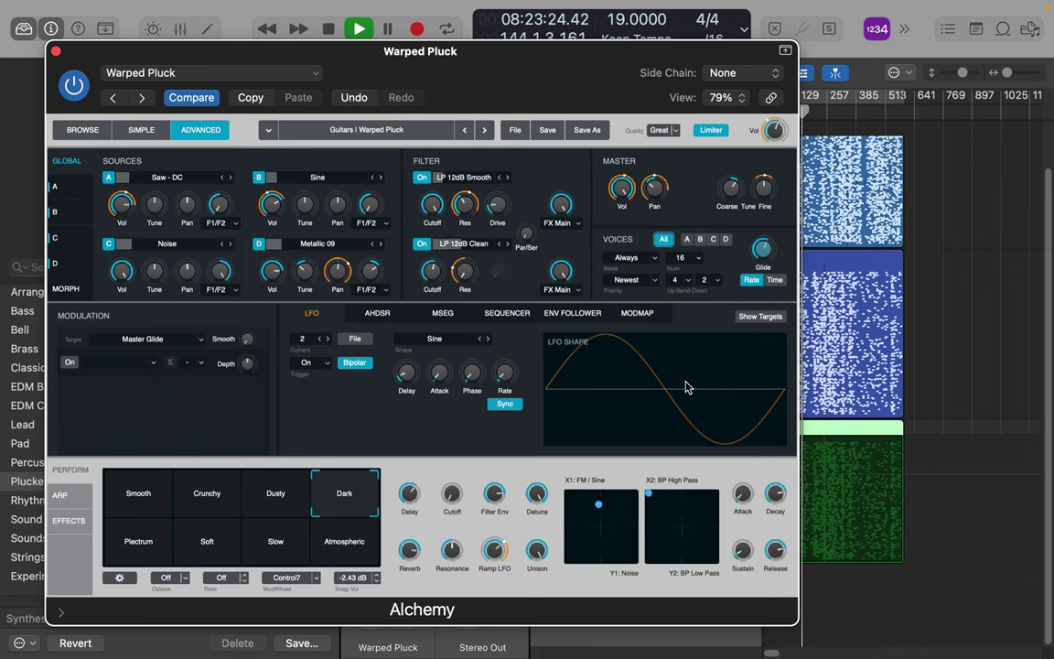
left_click(717, 280)
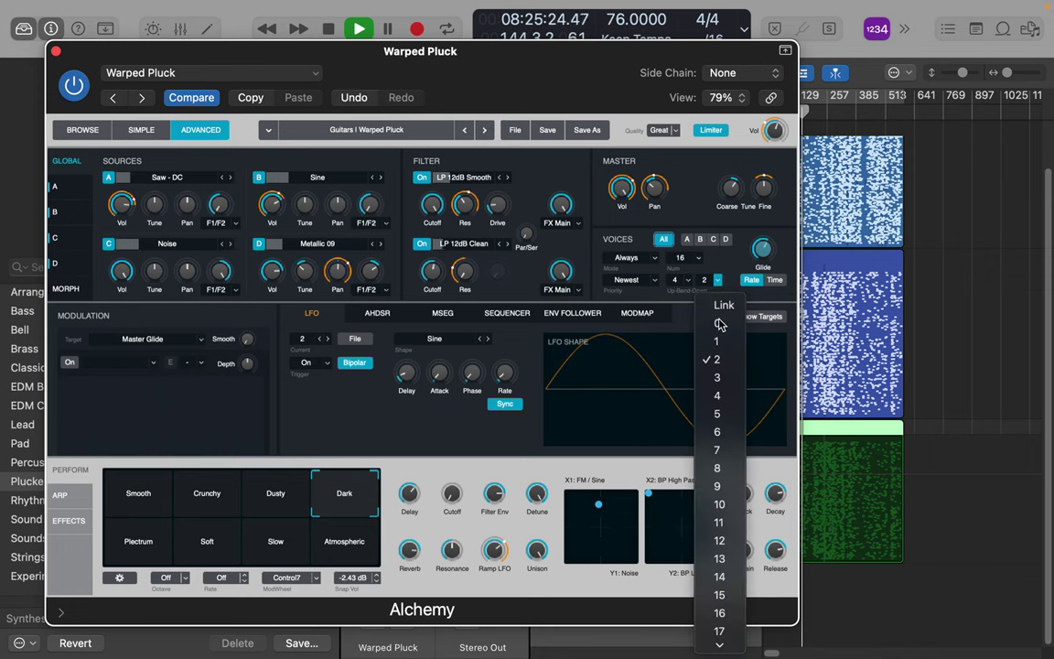
left_click(718, 395)
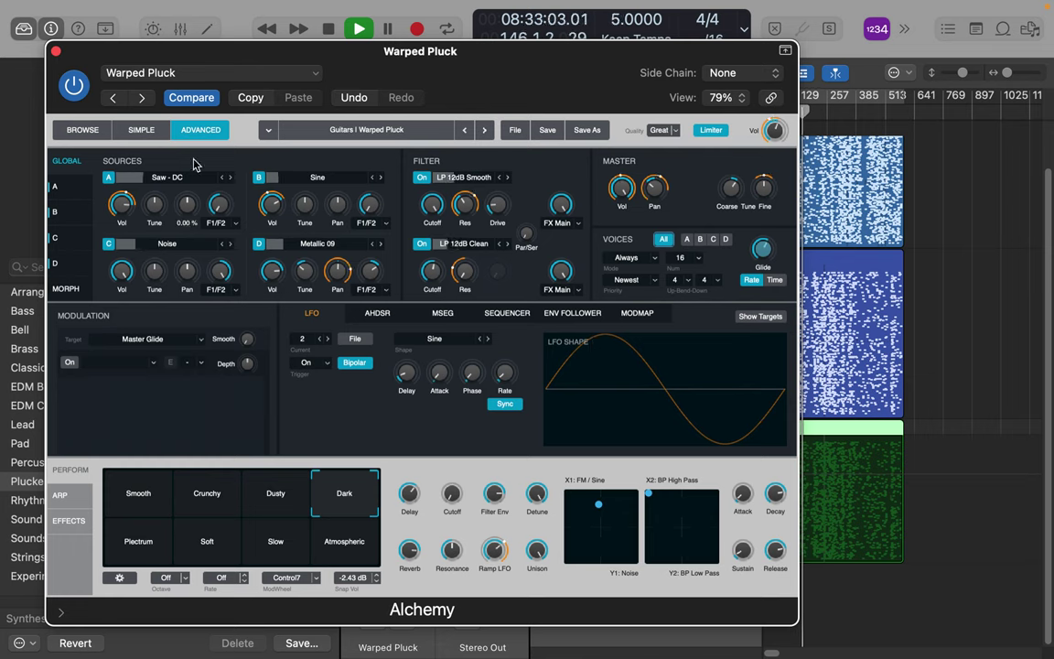
Save the edited Alchemy setting as "Warped Pluck wvn 1" and close the plug-in window.
left_click(182, 76)
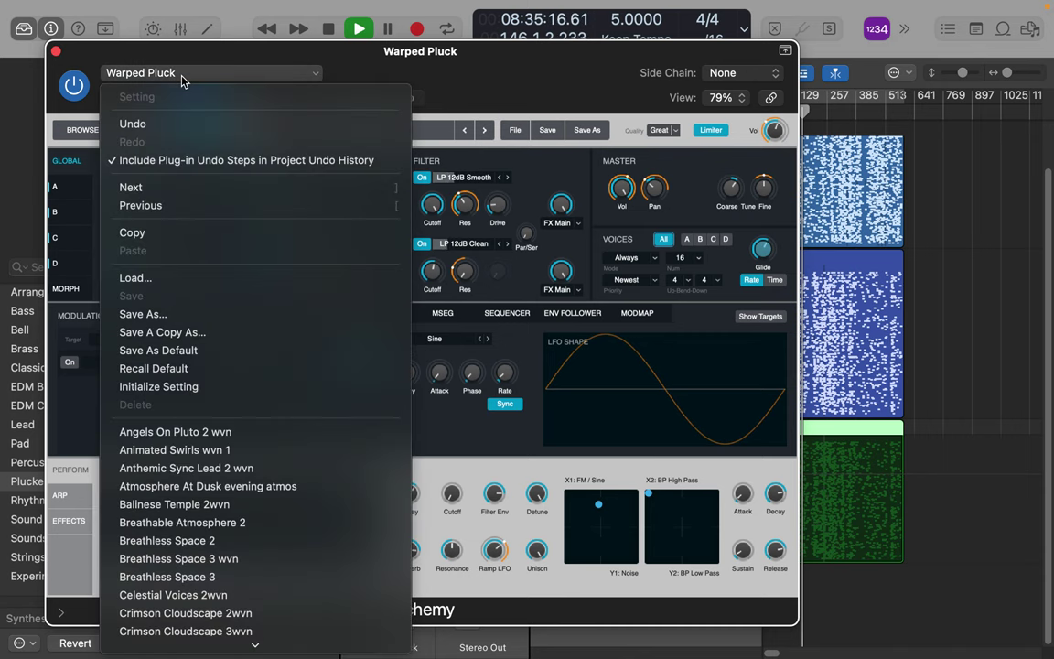
left_click(159, 314)
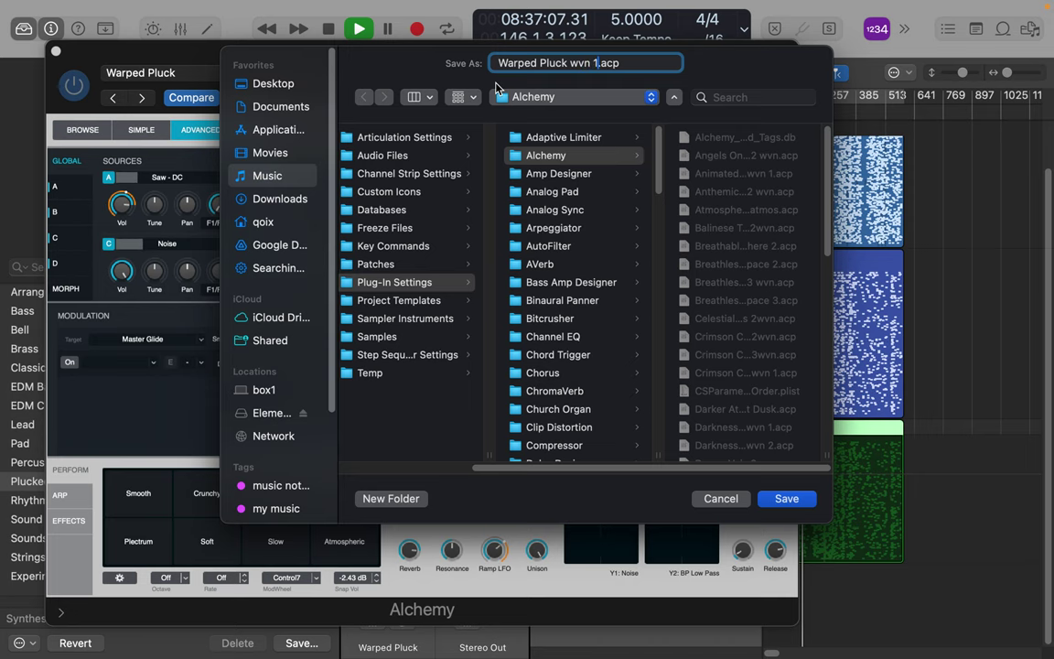
key("Return")
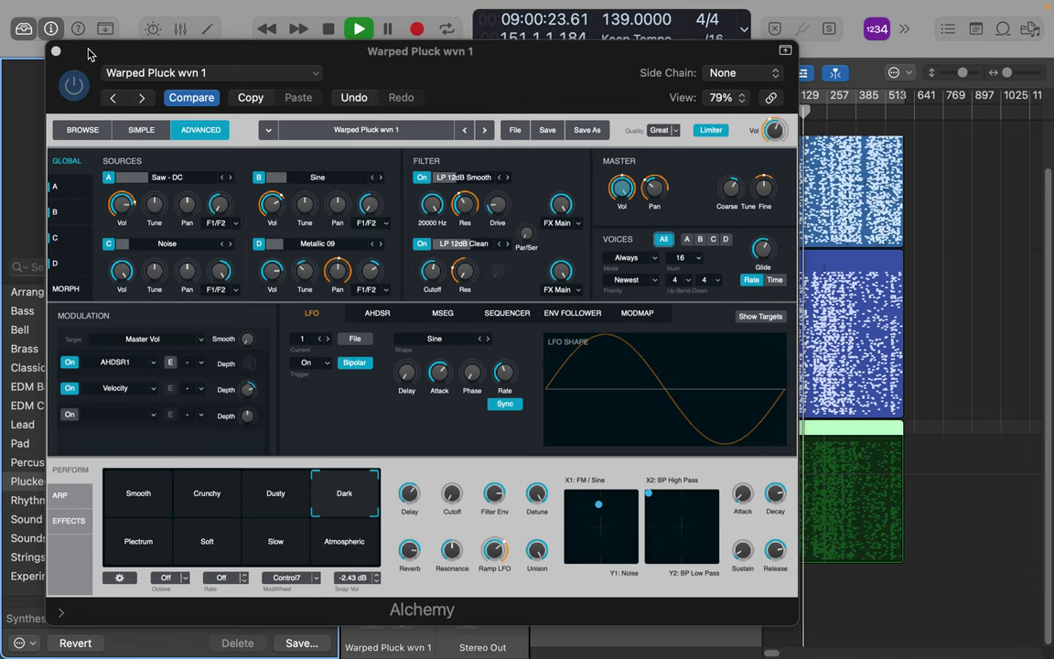
left_click(55, 53)
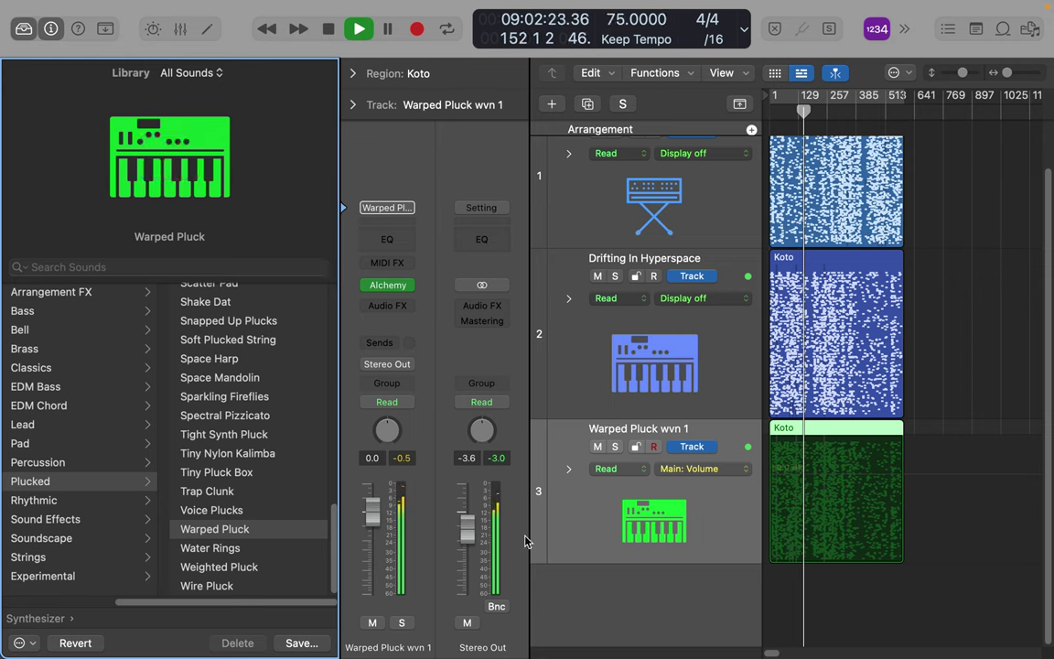
Lower the Warped Pluck wvn 1 track's volume to -12.8 dB, with the library hidden and the mixer shown.
left_click_drag(373, 515, 373, 572)
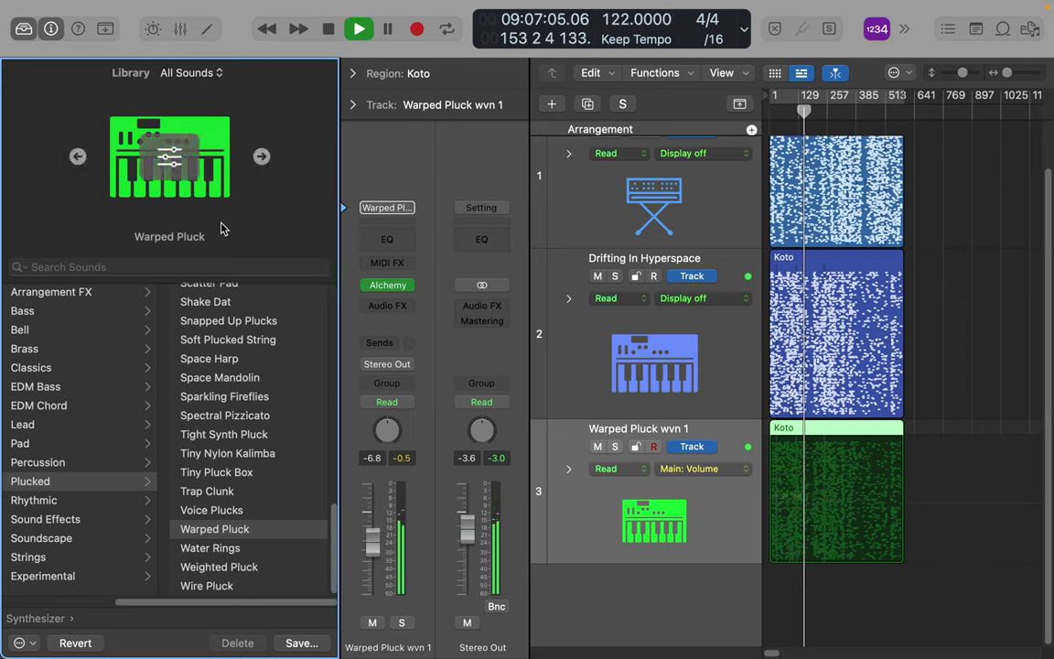
left_click(23, 29)
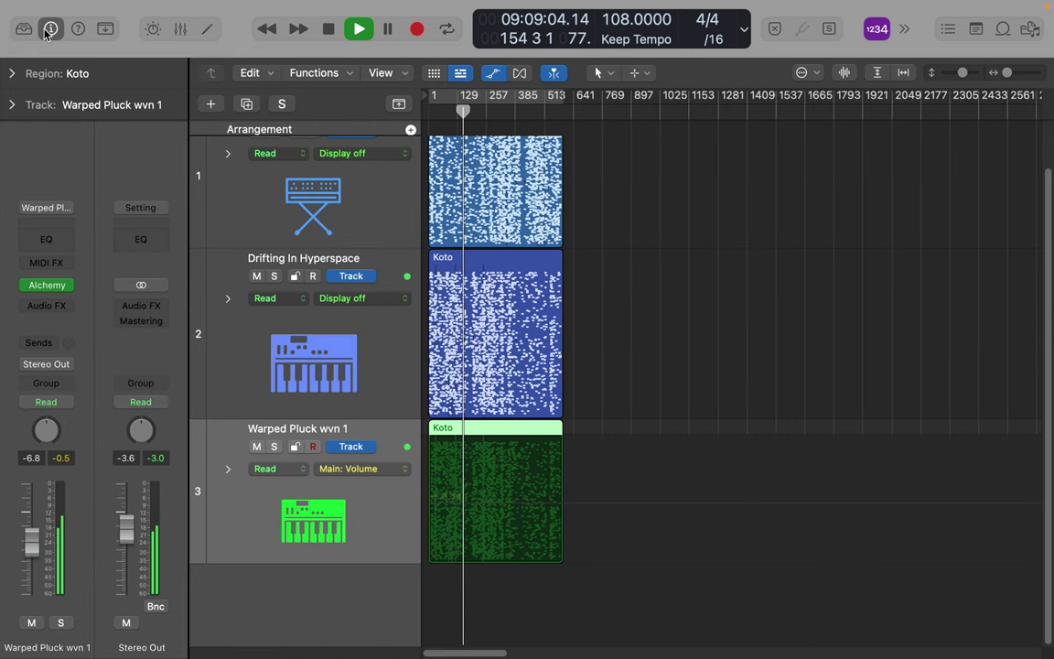
left_click(182, 30)
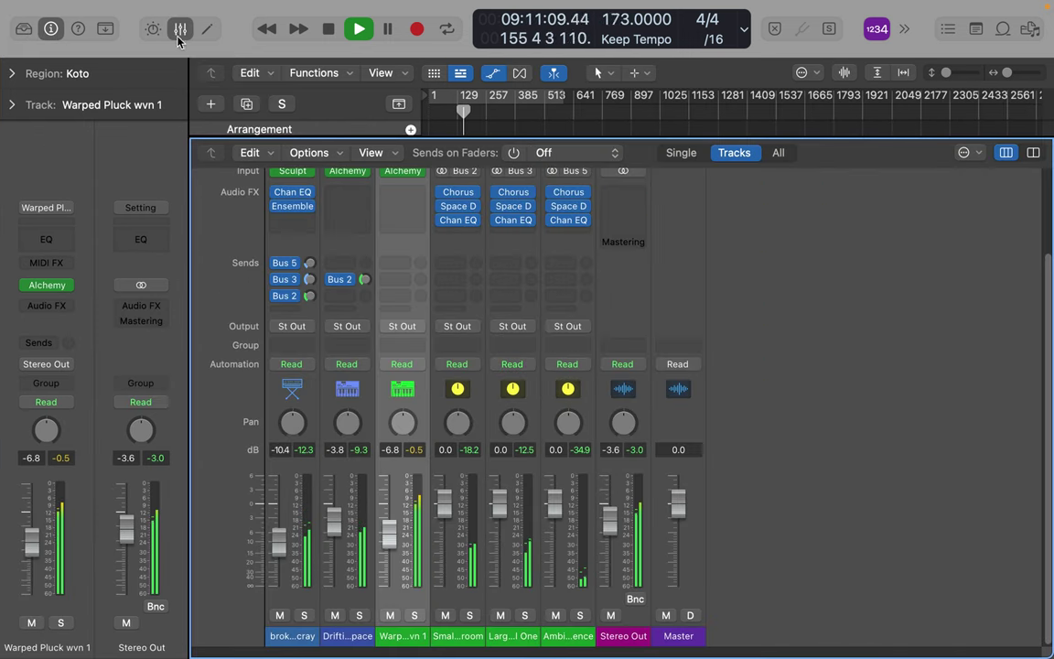
left_click_drag(392, 540, 391, 562)
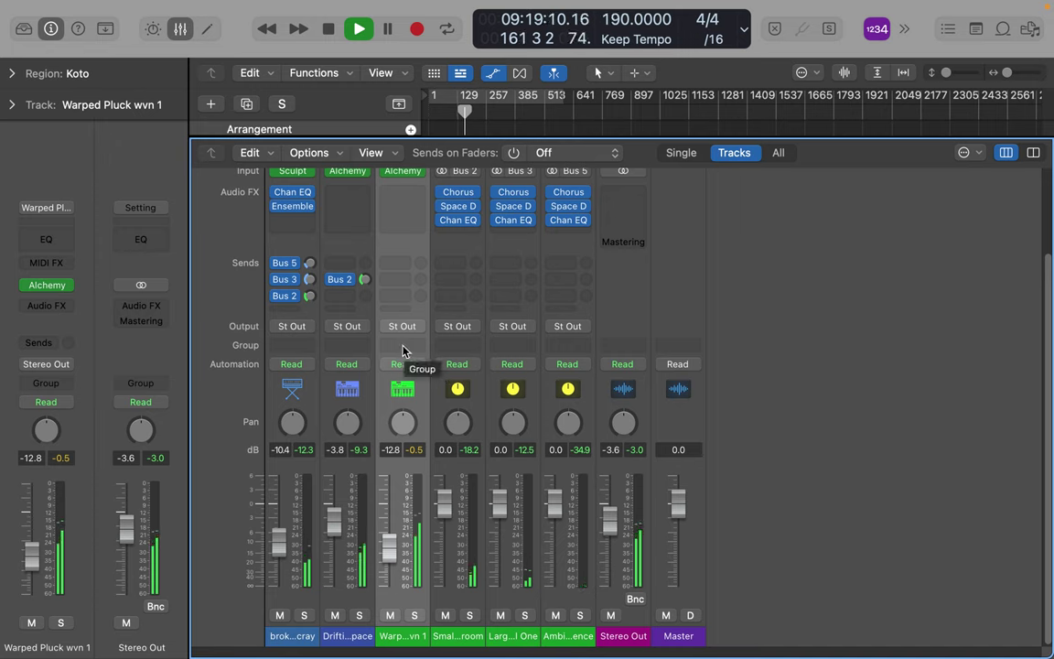
Add a send from the Warped Pluck wvn 1 track to Bus 5, the Ambience/0.2s Long Ambience reverb.
left_click(404, 300)
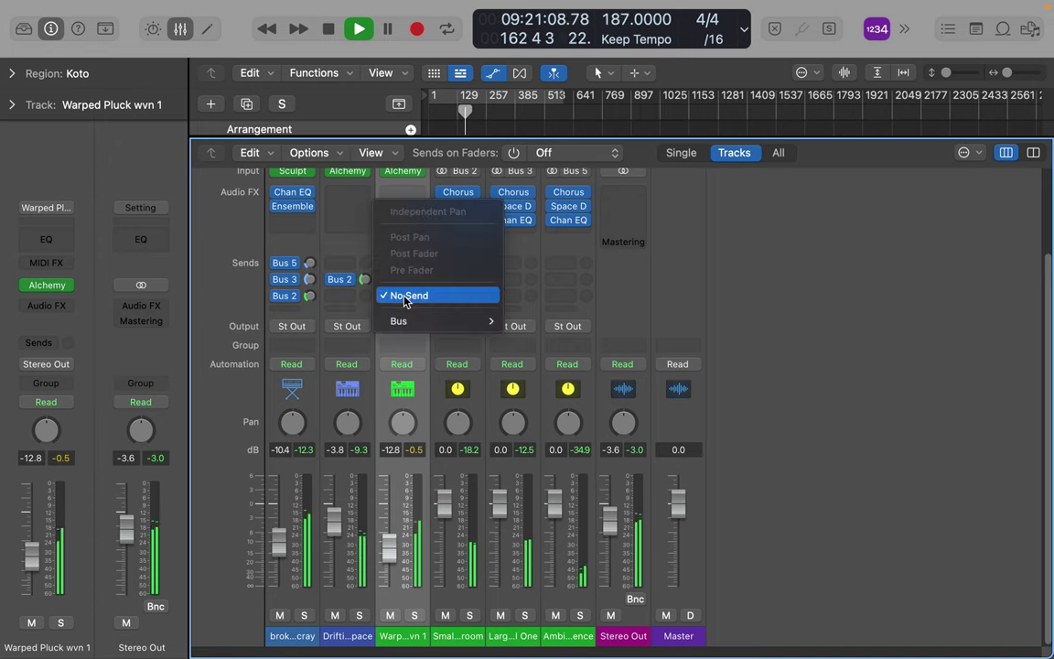
mouse_move(407, 320)
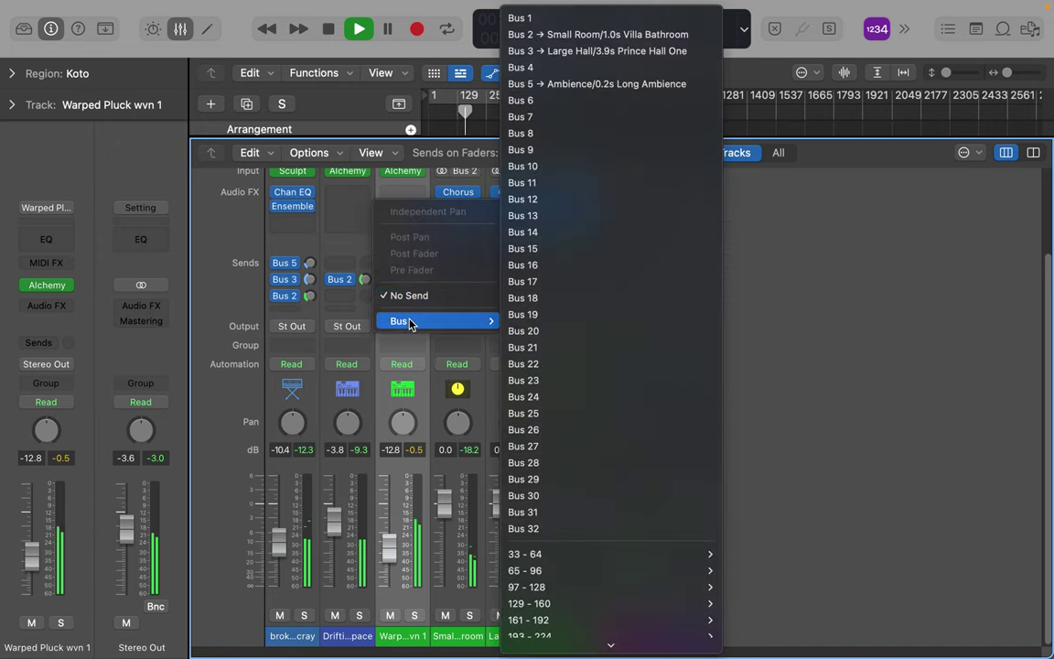
left_click(593, 84)
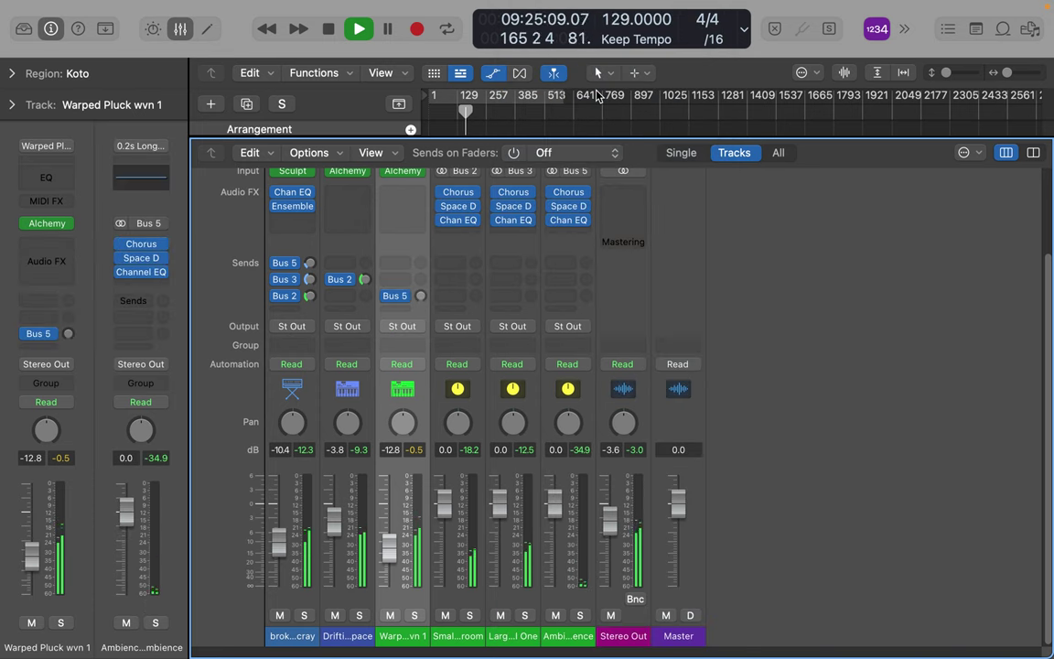
Add a send from the Warped Pluck wvn 1 track to Bus 2, the Small Room/1.0s Villa Bathroom reverb, and hide the mixer.
left_click(395, 266)
mouse_move(413, 287)
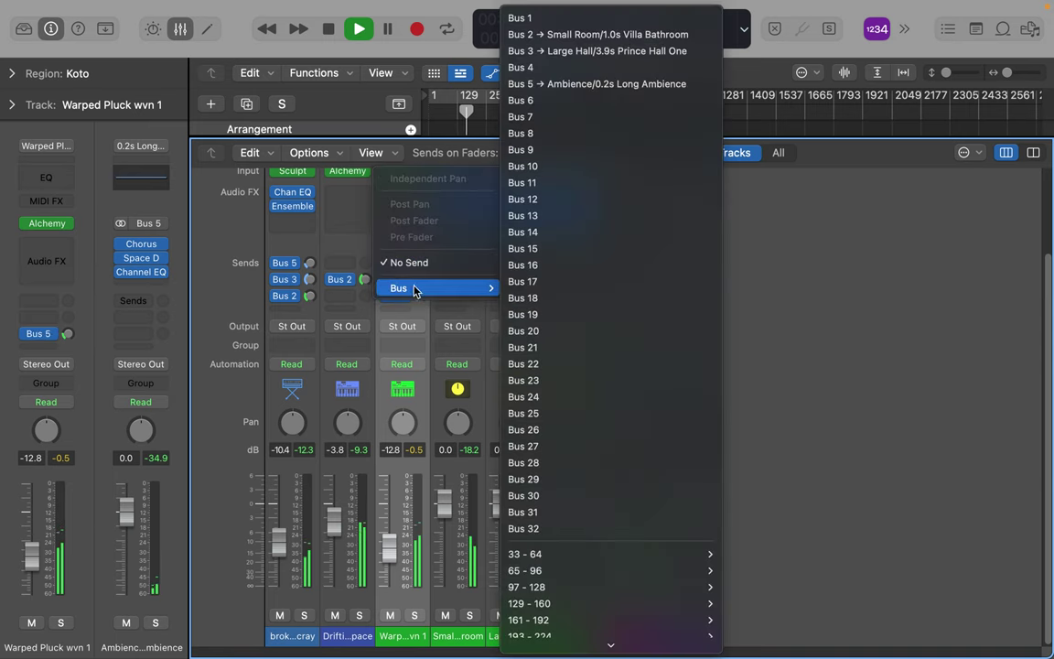
left_click(593, 34)
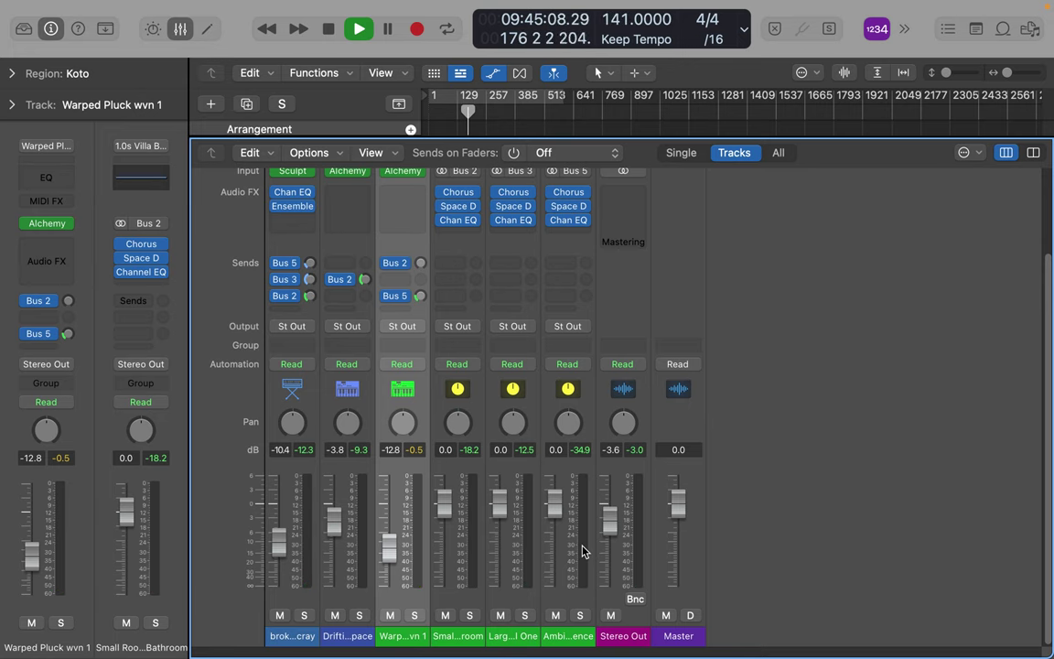
left_click(180, 29)
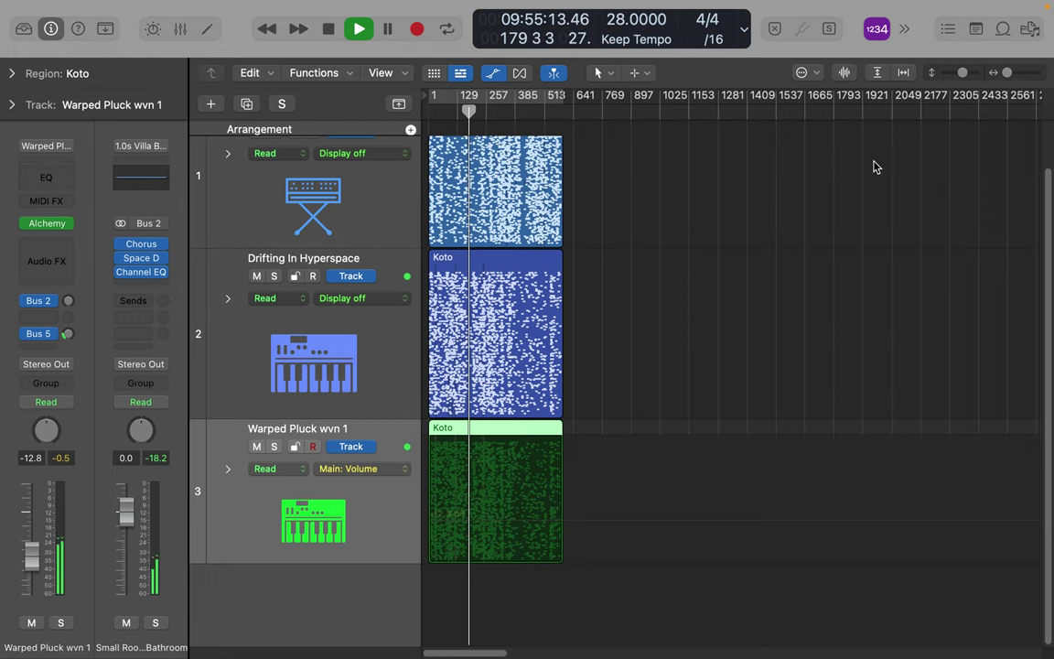
Zoom in on the arrangement horizontally and open the Score editor with all three tracks' staves displayed together.
left_click_drag(998, 78, 1016, 78)
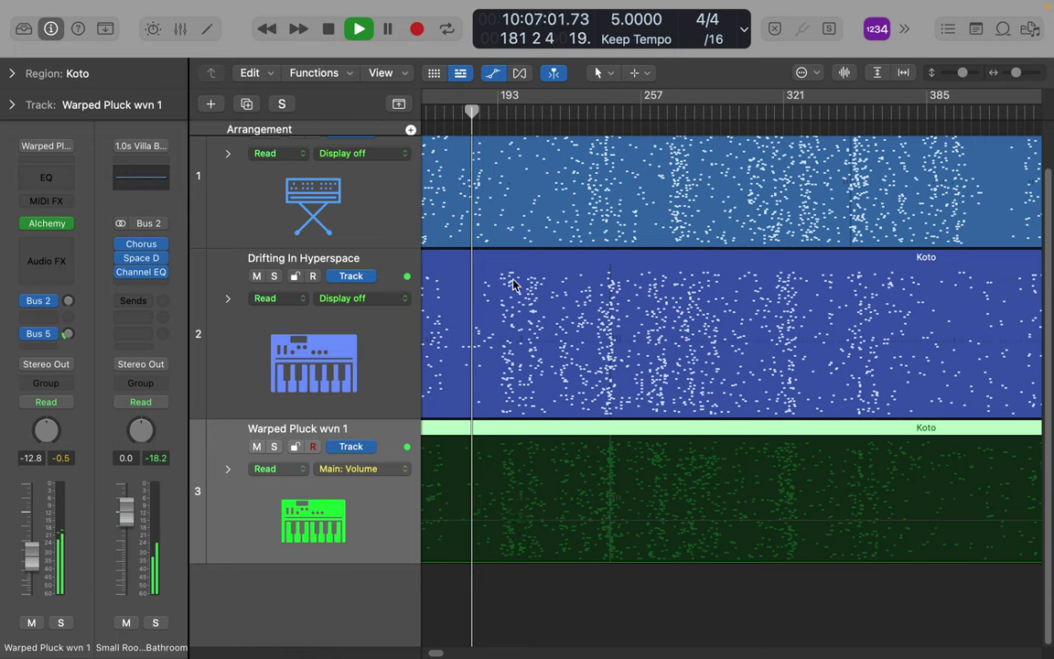
left_click(209, 30)
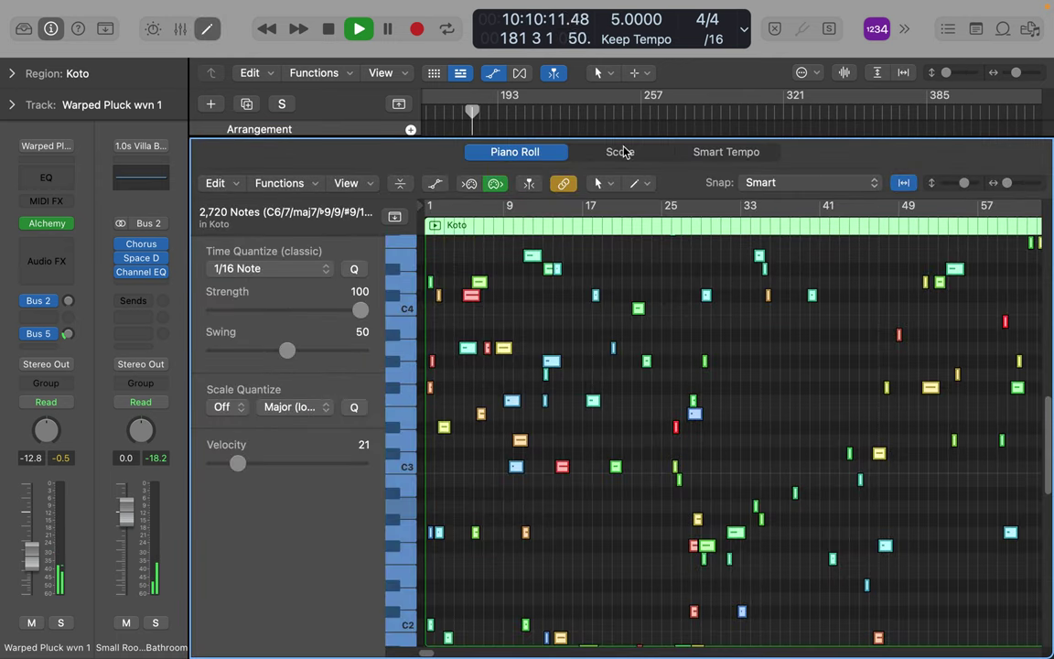
left_click(620, 152)
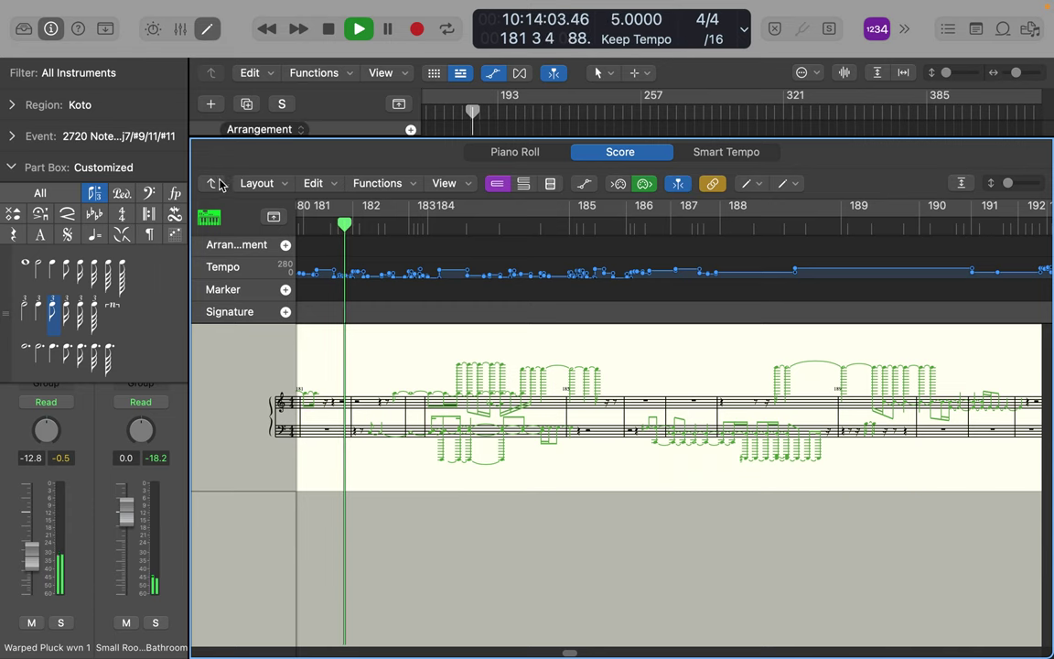
left_click(211, 185)
left_click(212, 186)
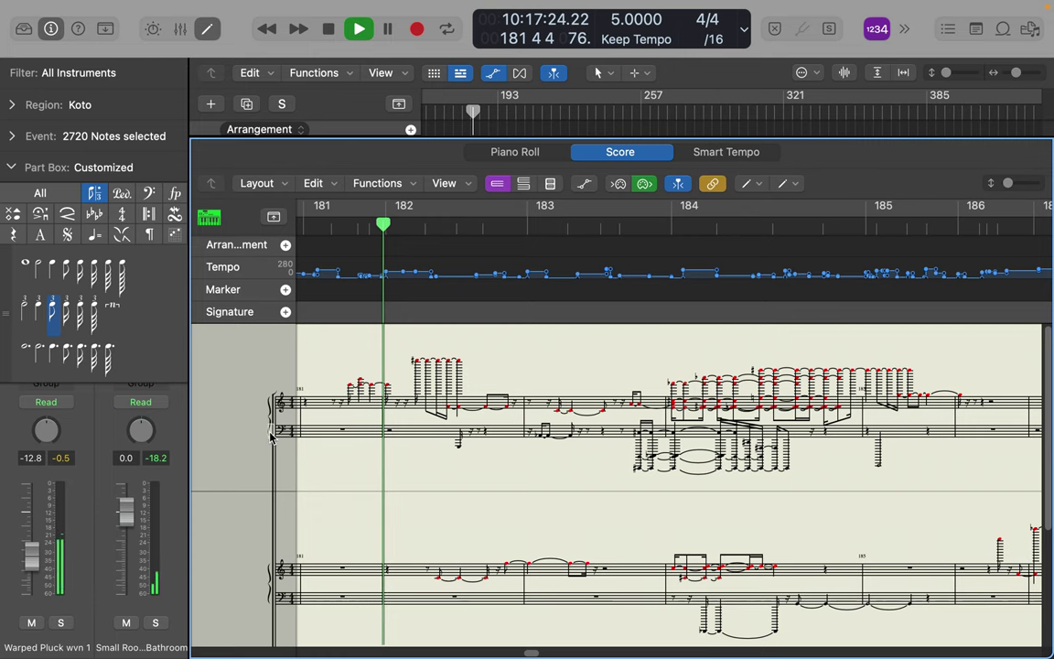
Adjust the spacing between the score staves so all three tracks' staff pairs fit in the editor.
mouse_move(271, 431)
left_mouse_down()
mouse_move(268, 405)
mouse_move(275, 448)
mouse_move(276, 438)
left_mouse_up()
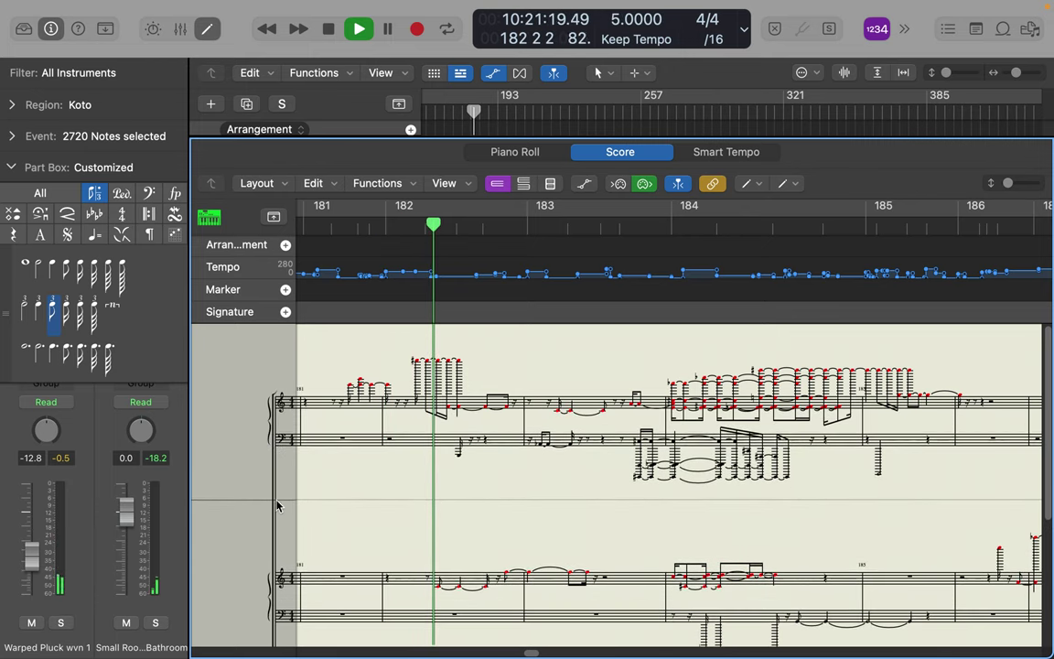
left_click_drag(269, 502, 270, 467)
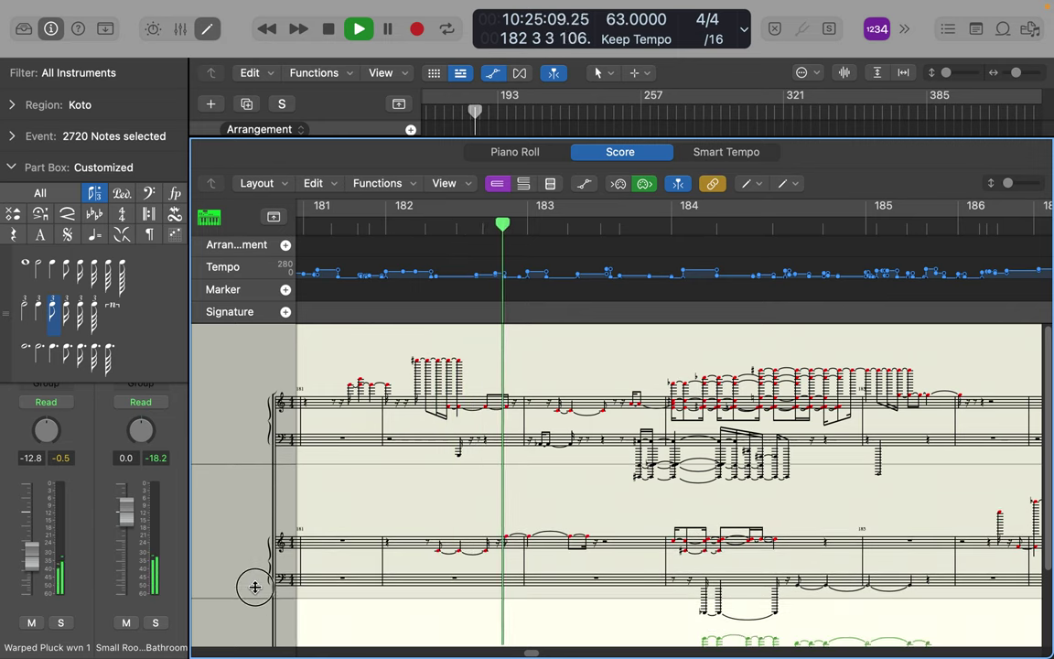
left_click_drag(257, 585, 264, 604)
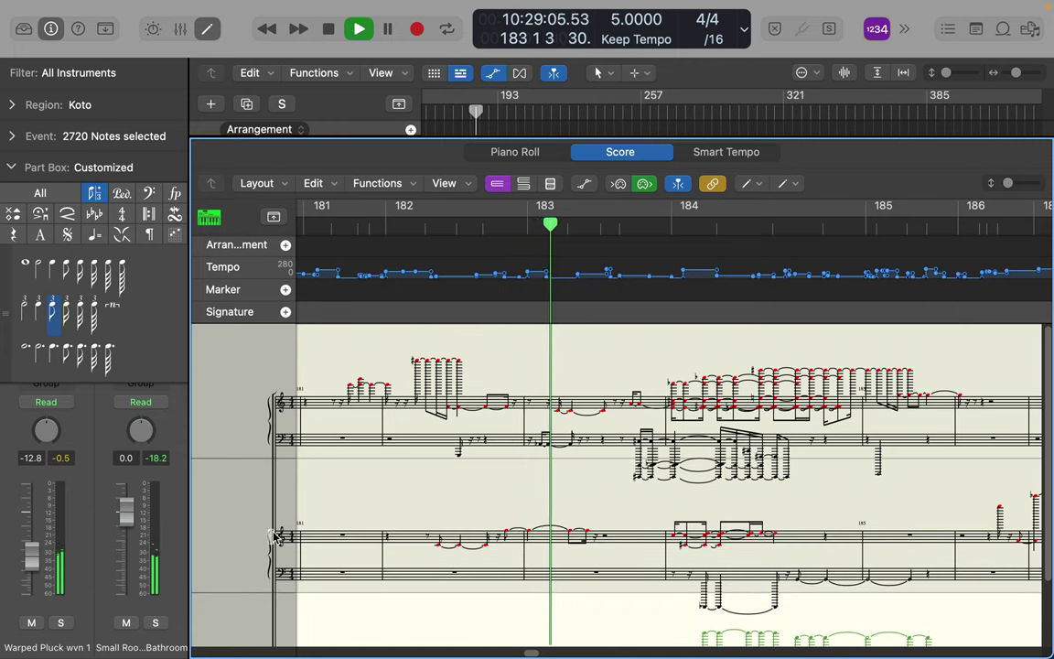
left_click_drag(270, 533, 278, 494)
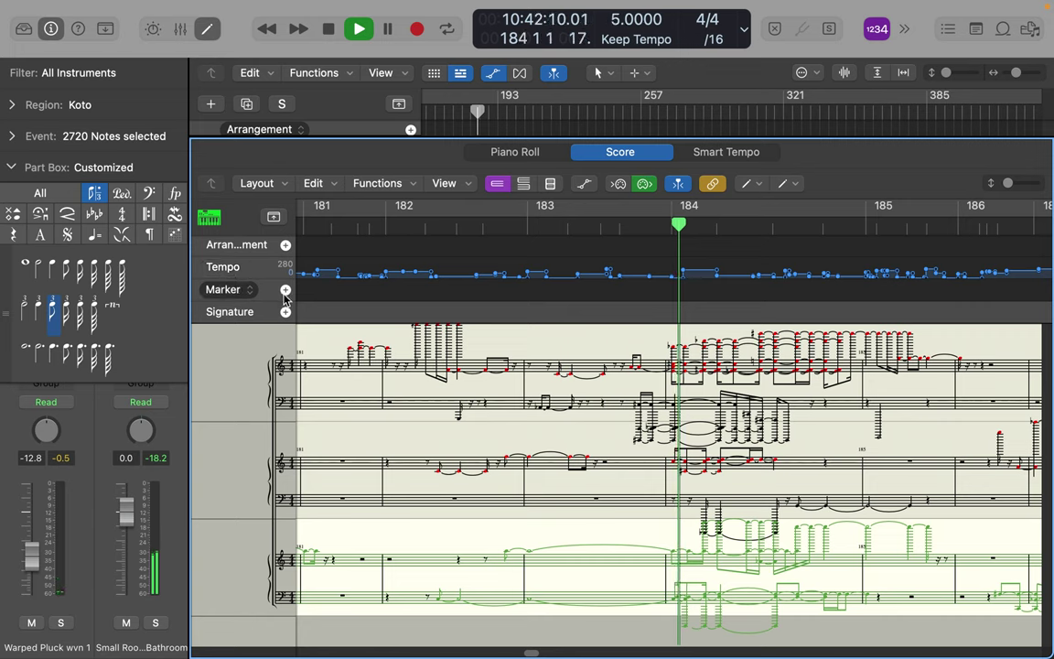
Reorder the global tracks in the Score editor with Marker at the top and Signature at the bottom.
left_click(253, 289)
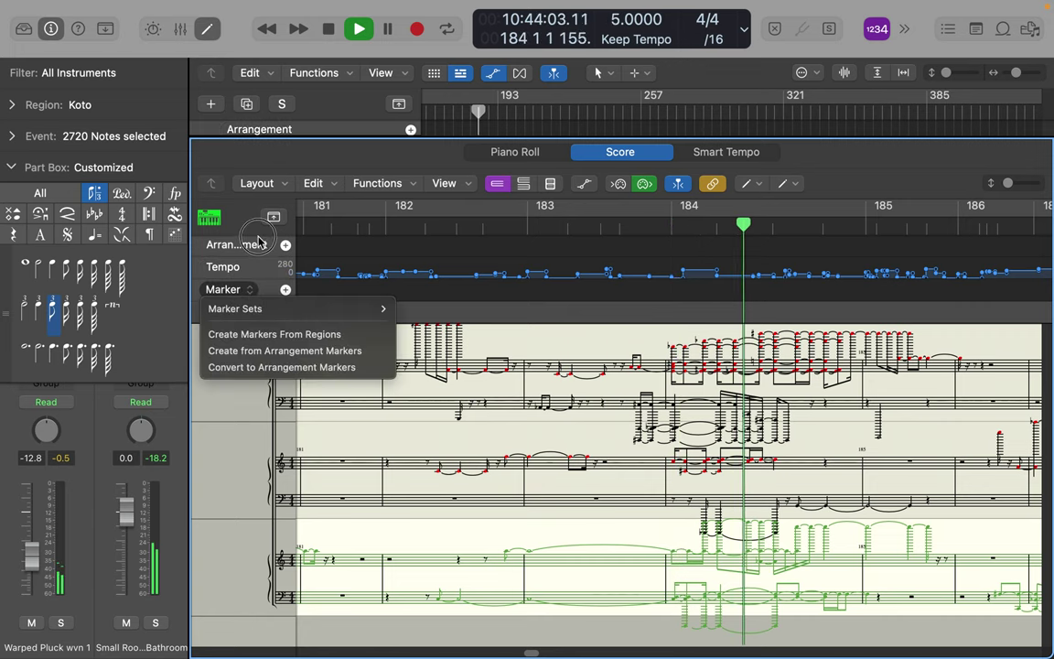
left_click(247, 290)
left_click_drag(245, 291, 275, 221)
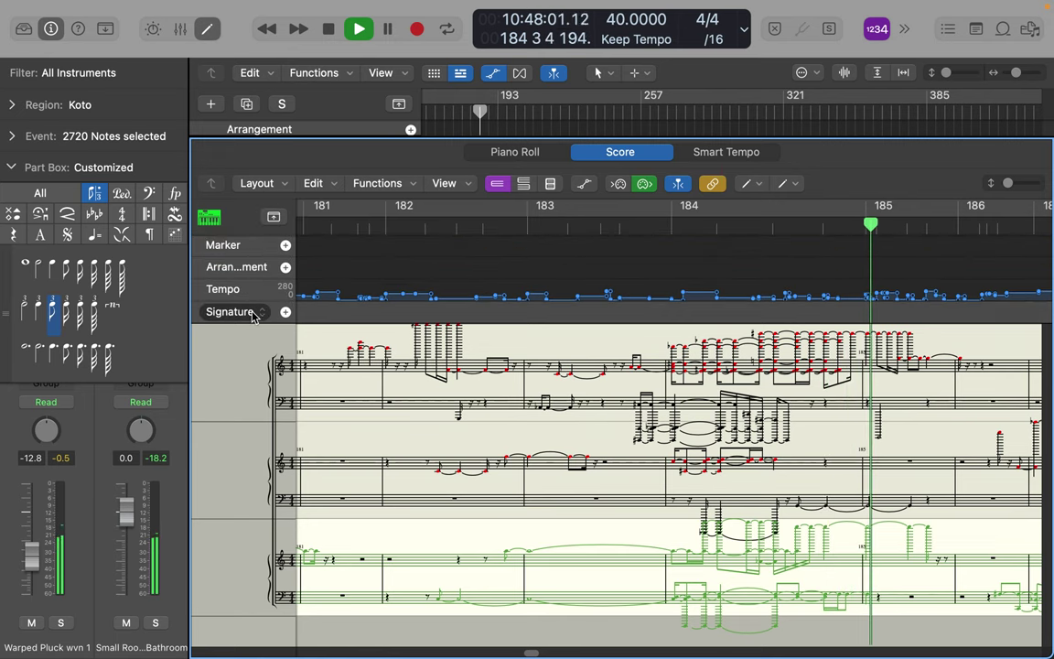
left_click_drag(273, 312, 261, 229)
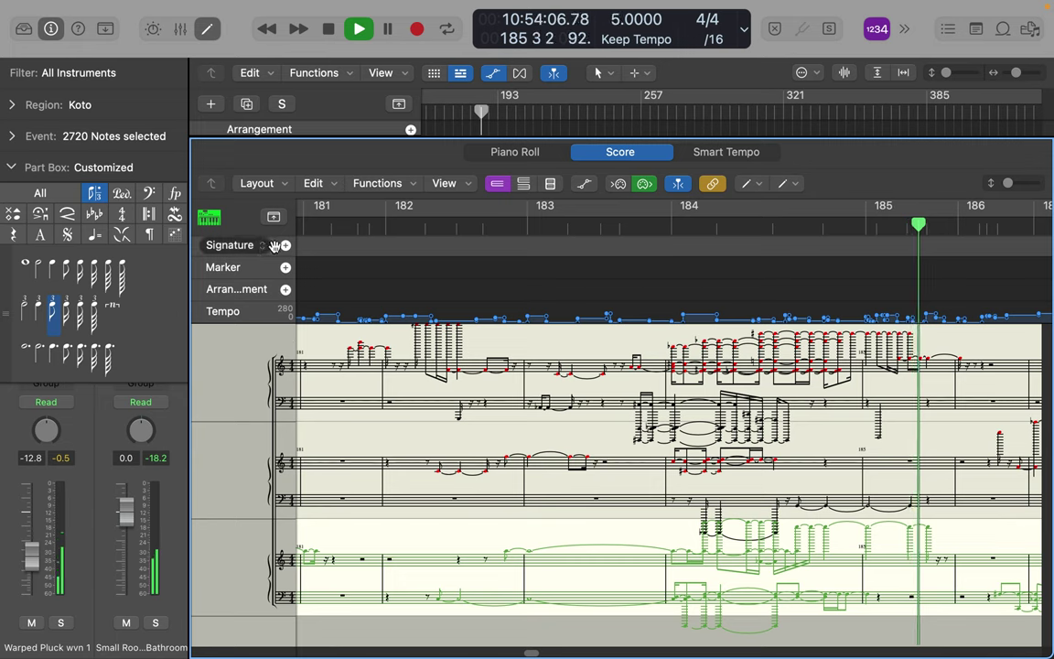
mouse_move(275, 245)
left_mouse_down()
mouse_move(264, 335)
mouse_move(270, 322)
left_mouse_up()
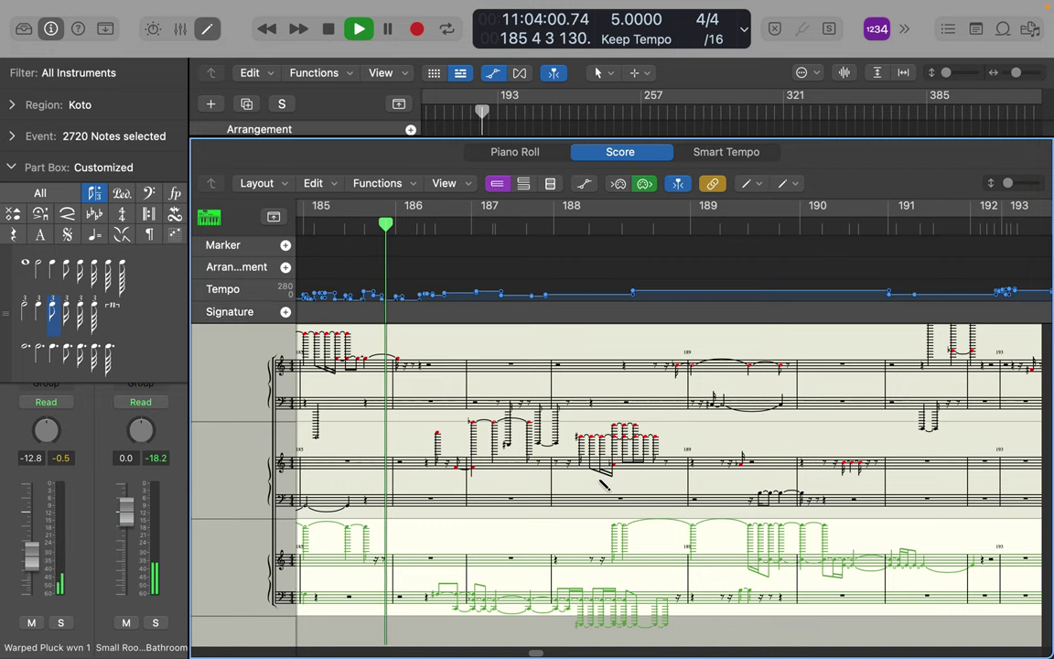
Insert short notes in the first track's treble staff in bars 189 and 190, keeping the default note attributes.
left_click(518, 365)
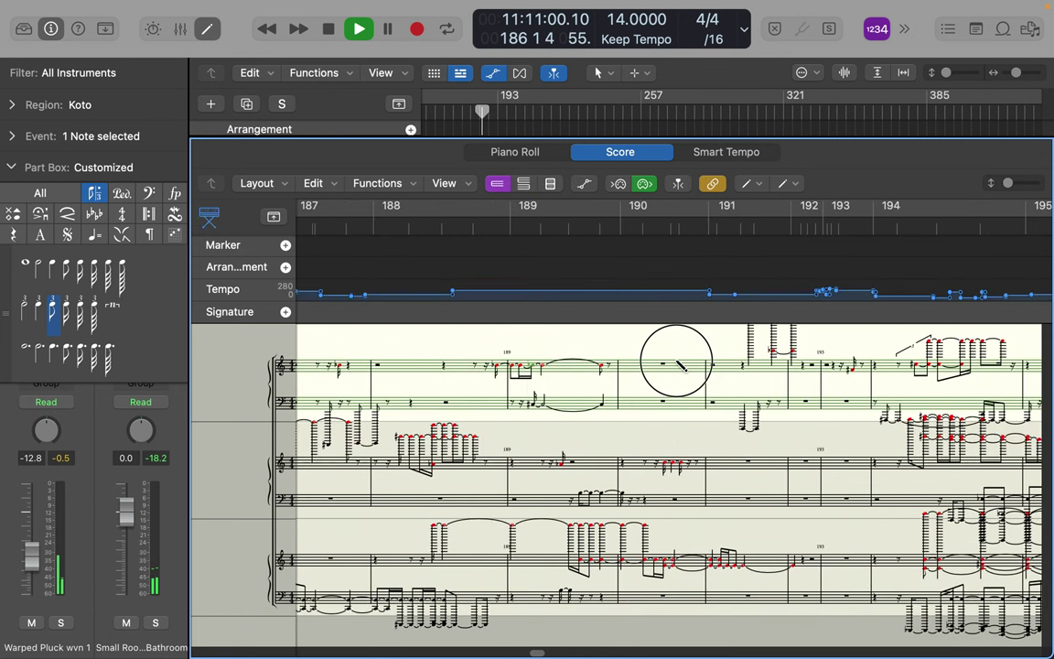
left_click(677, 361)
left_click(680, 362)
double_click(653, 369)
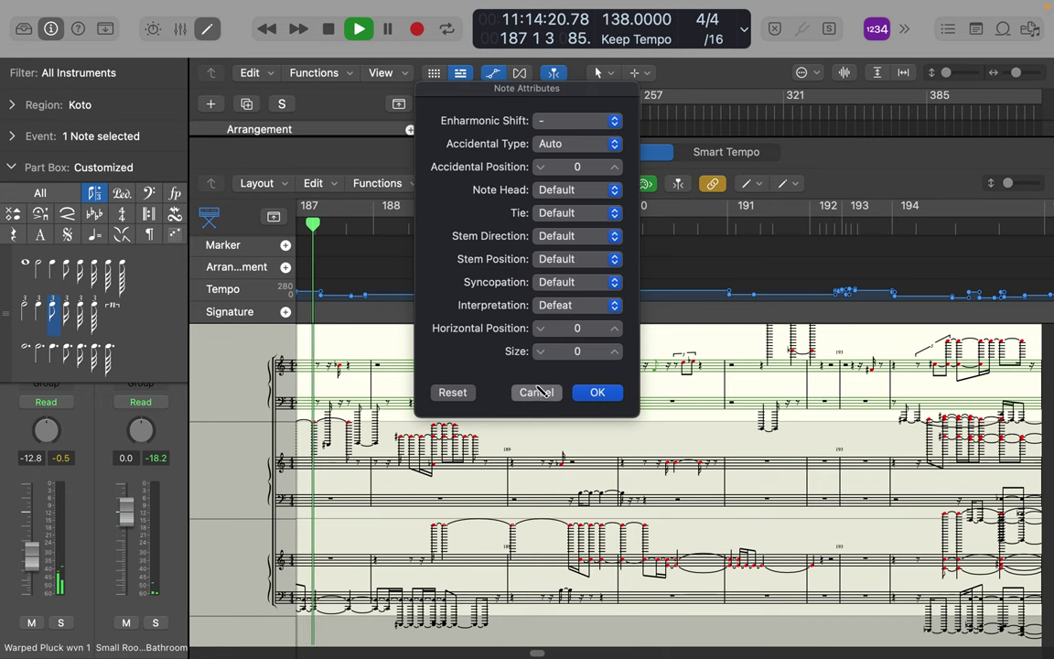
left_click(595, 392)
Insert short notes in the first track's bass staff across bars 190 to 193.
left_click(691, 405)
left_click(655, 406)
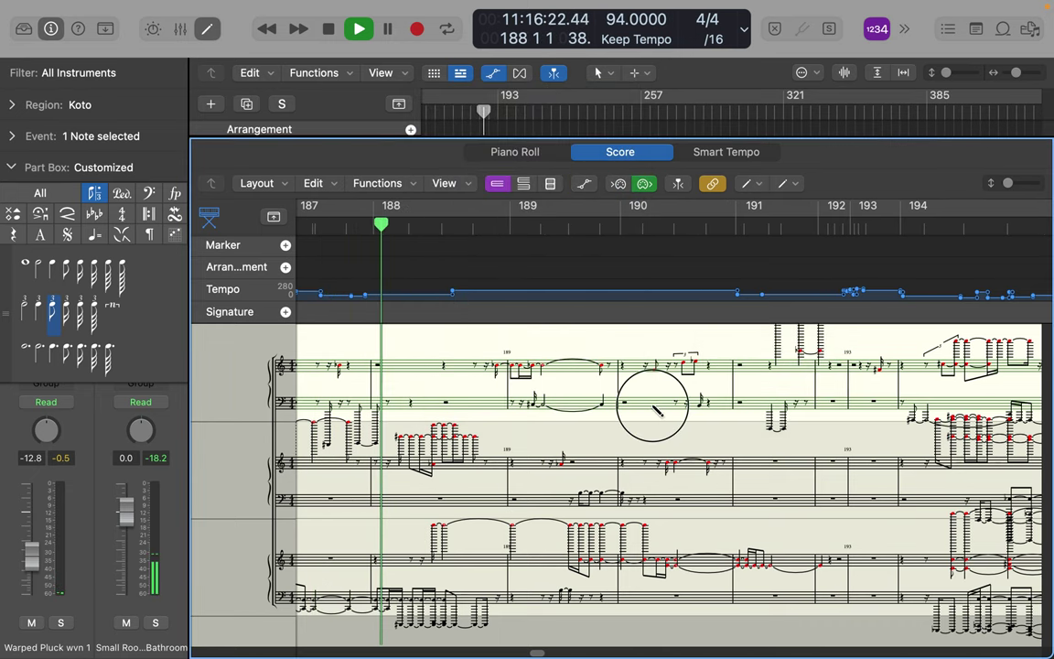
left_click(655, 407)
left_click(647, 408)
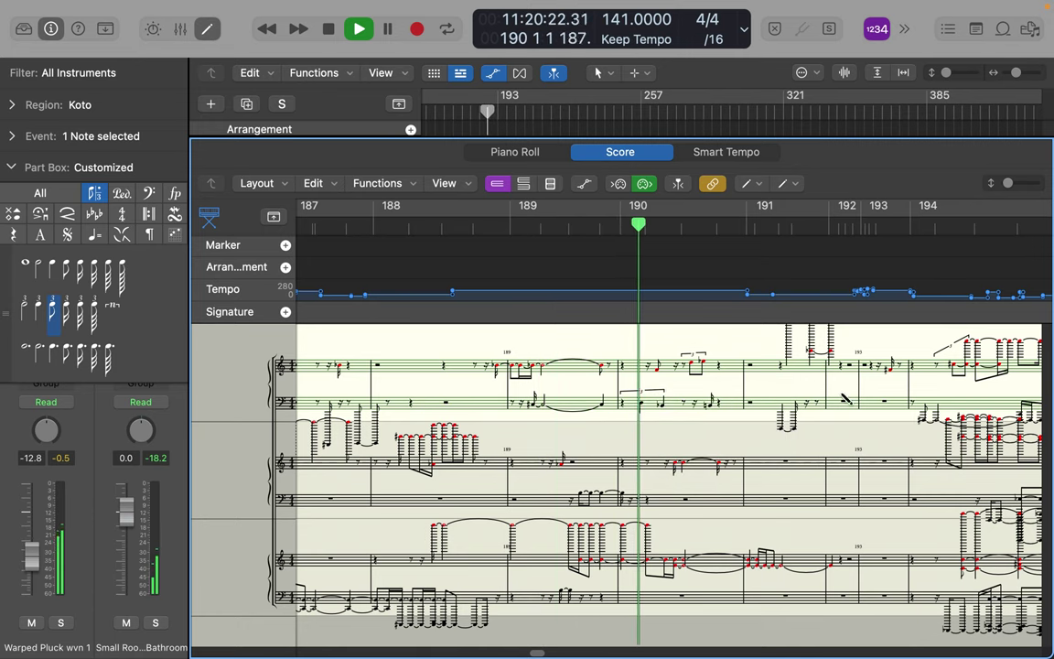
left_click(855, 403)
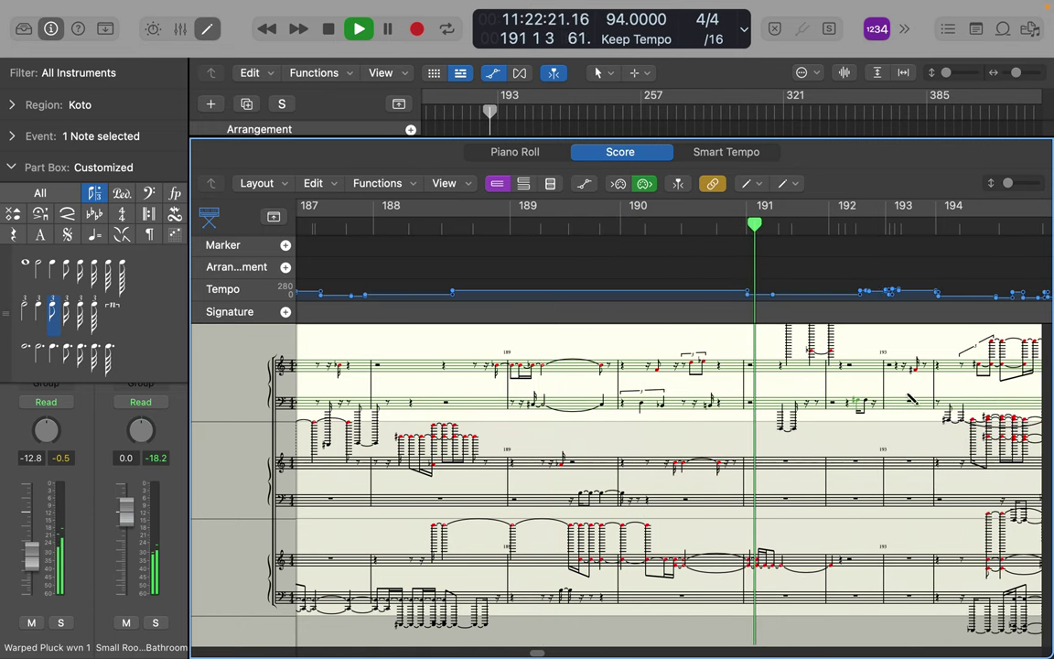
left_click(913, 404)
Insert notes in bar 193 of the second and third tracks, including C3 and A1 in the third, and turn playhead following on.
left_click(901, 467)
left_click(920, 499)
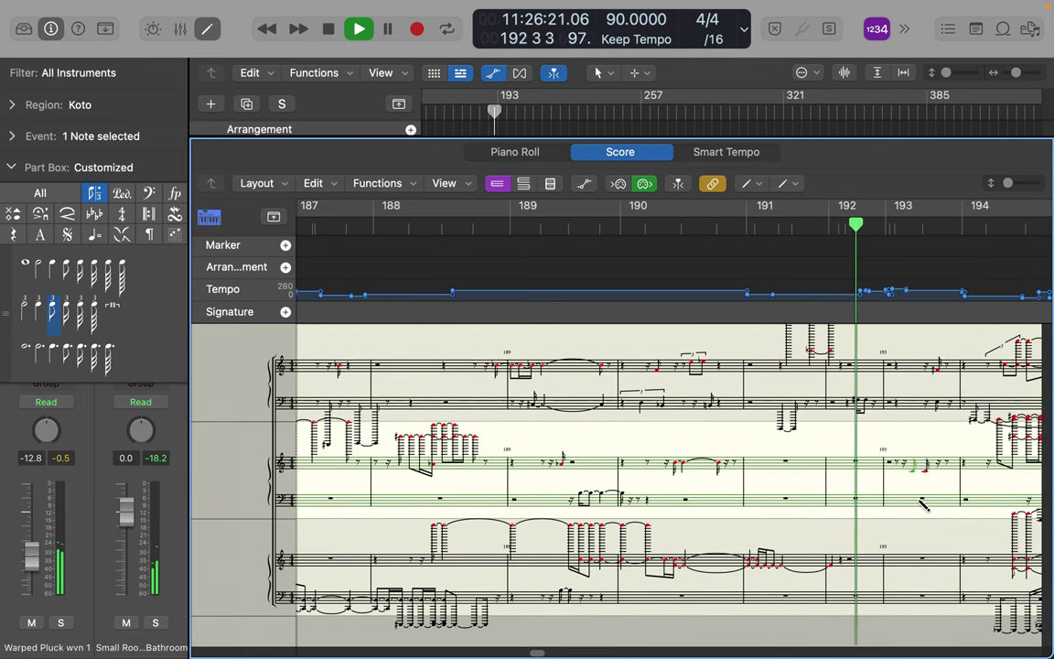
left_click(938, 577)
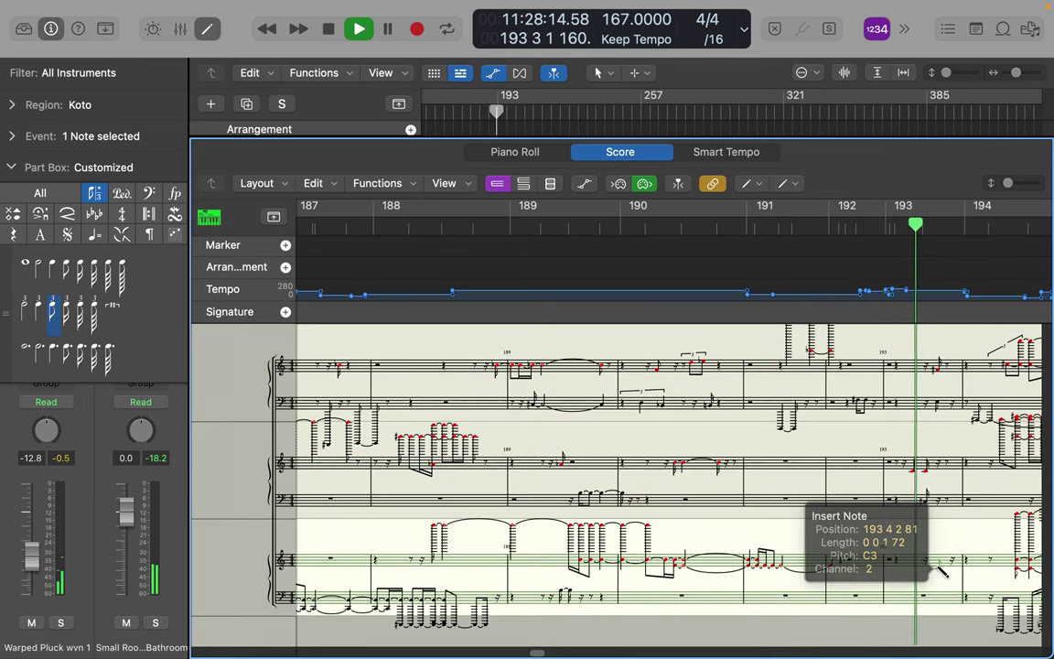
left_click(906, 602)
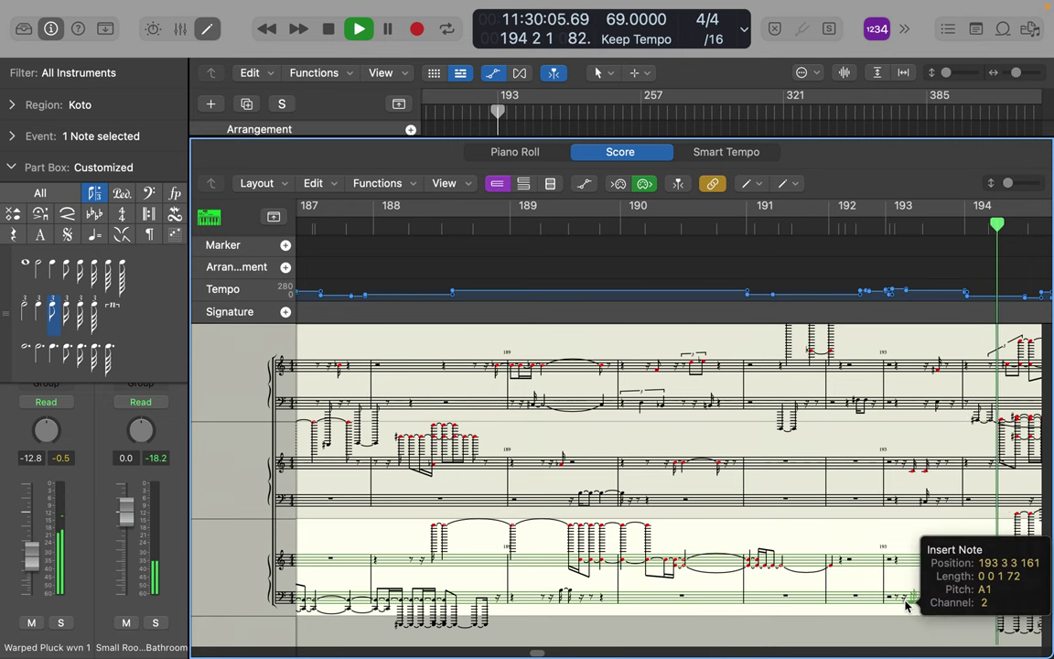
left_click(679, 186)
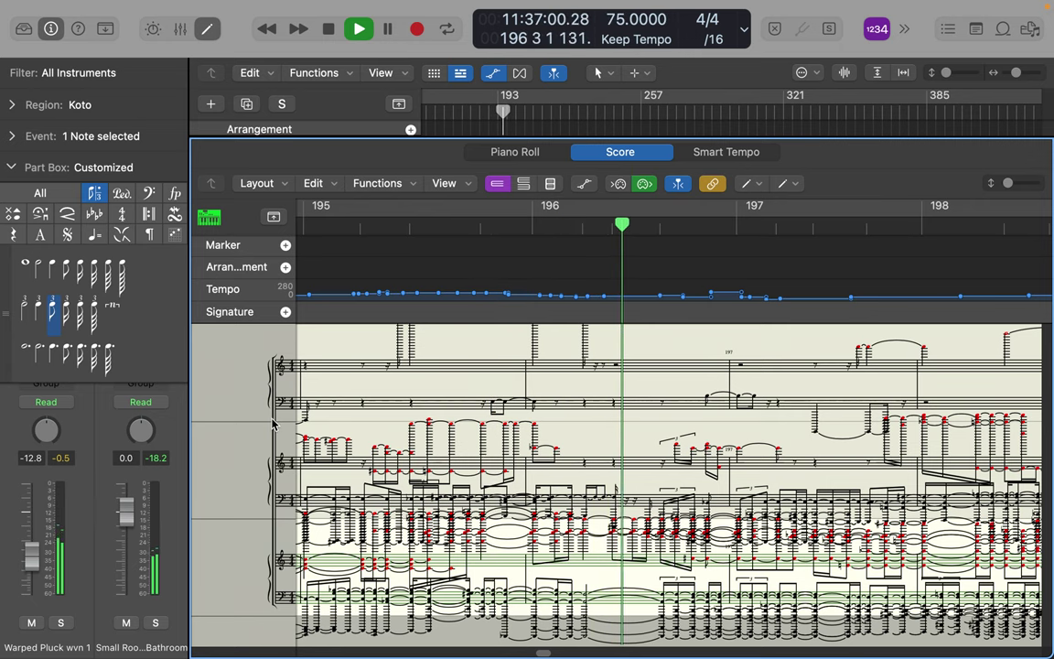
Respace the score staves, trying a tight layout and then widening the gap between each track's treble and bass staves.
left_click(272, 367)
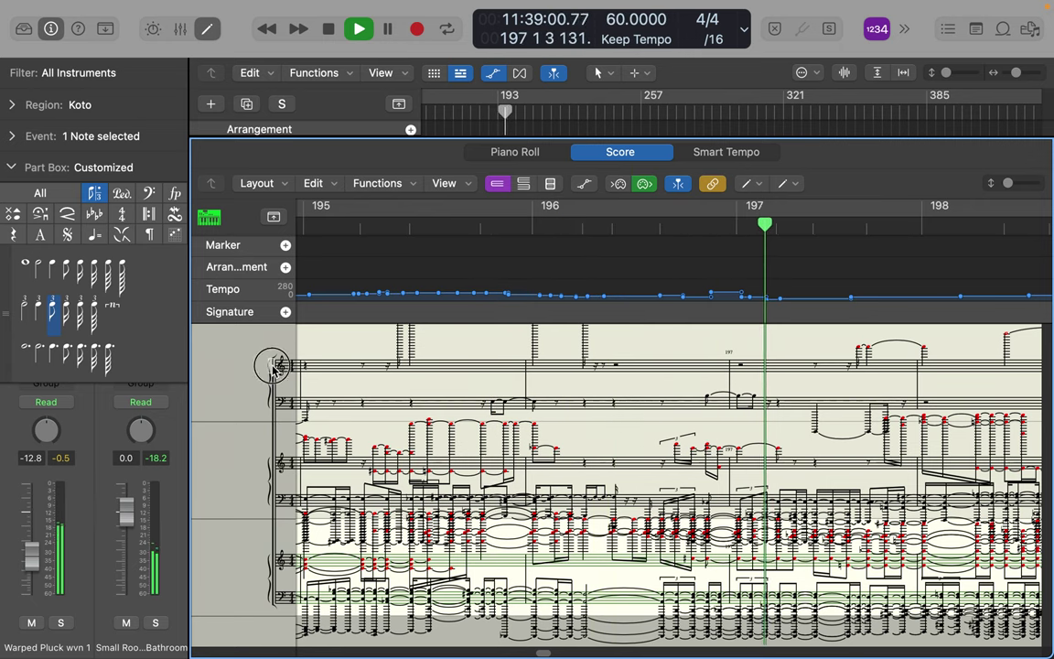
left_click_drag(272, 367, 293, 286)
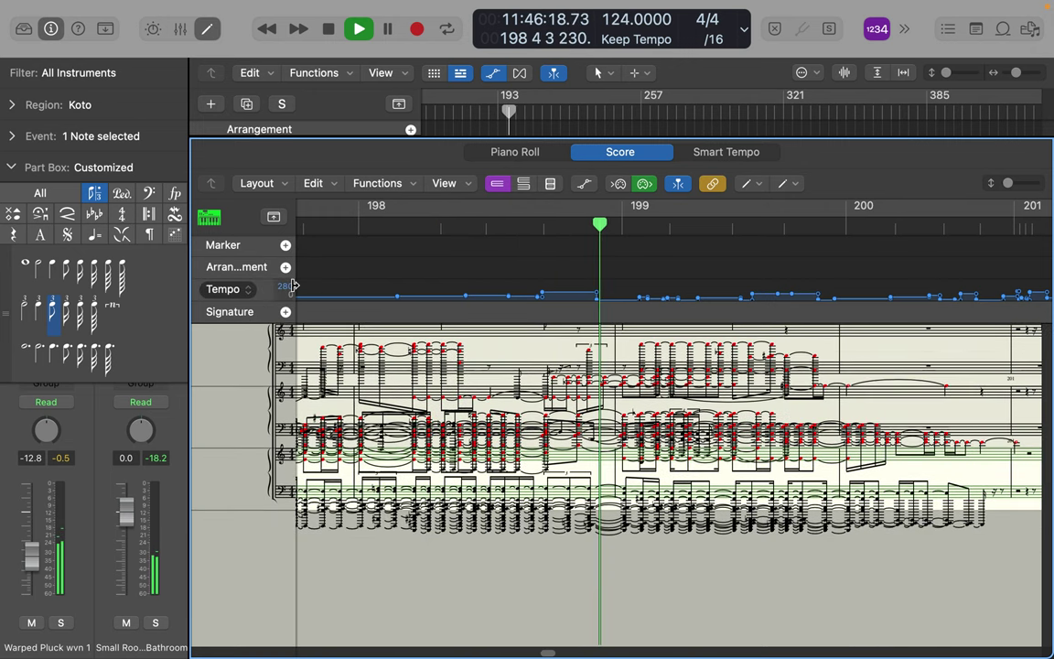
left_click(256, 357)
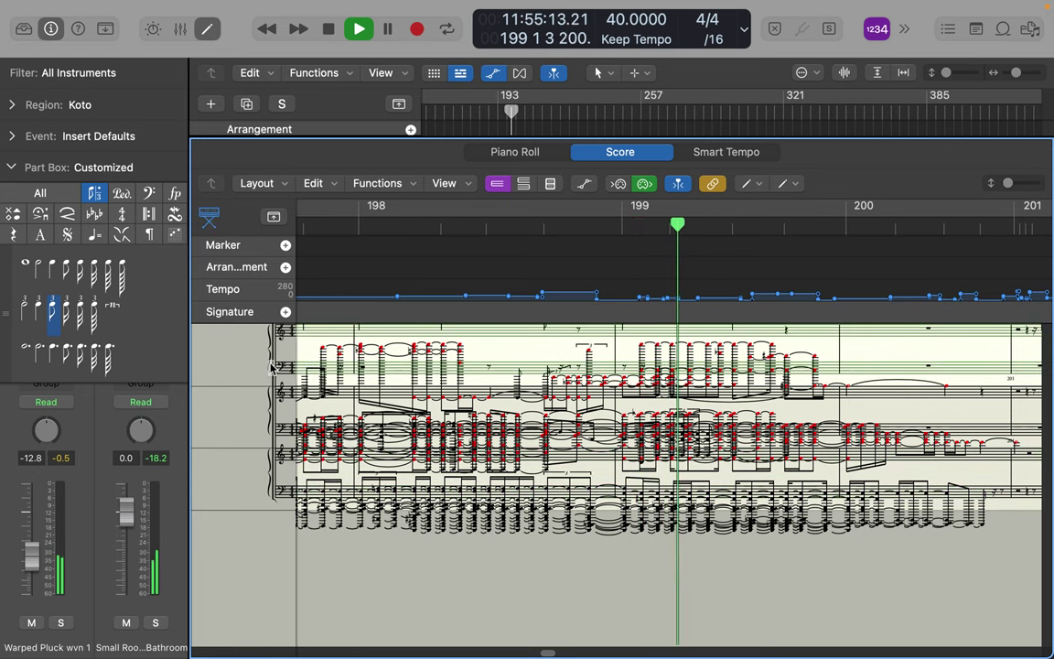
left_click_drag(274, 371, 274, 379)
left_click_drag(271, 334, 270, 364)
left_click_drag(269, 368, 269, 377)
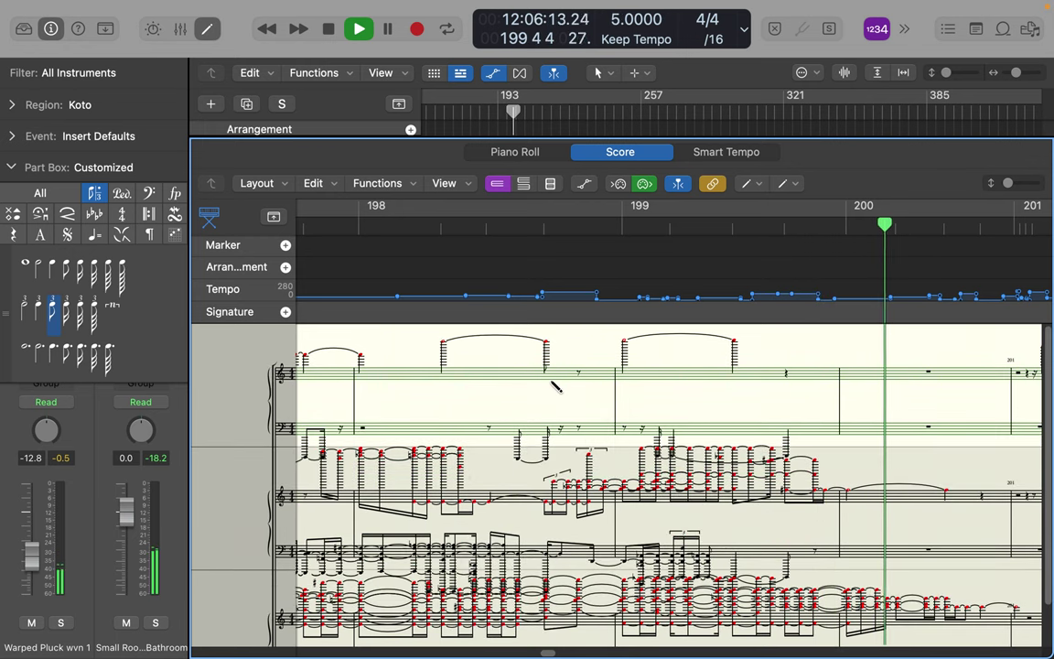
Widen the vertical spacing between the tracks' staff pairs and check the layout down to the third track.
scroll(514, 438, "down", 5)
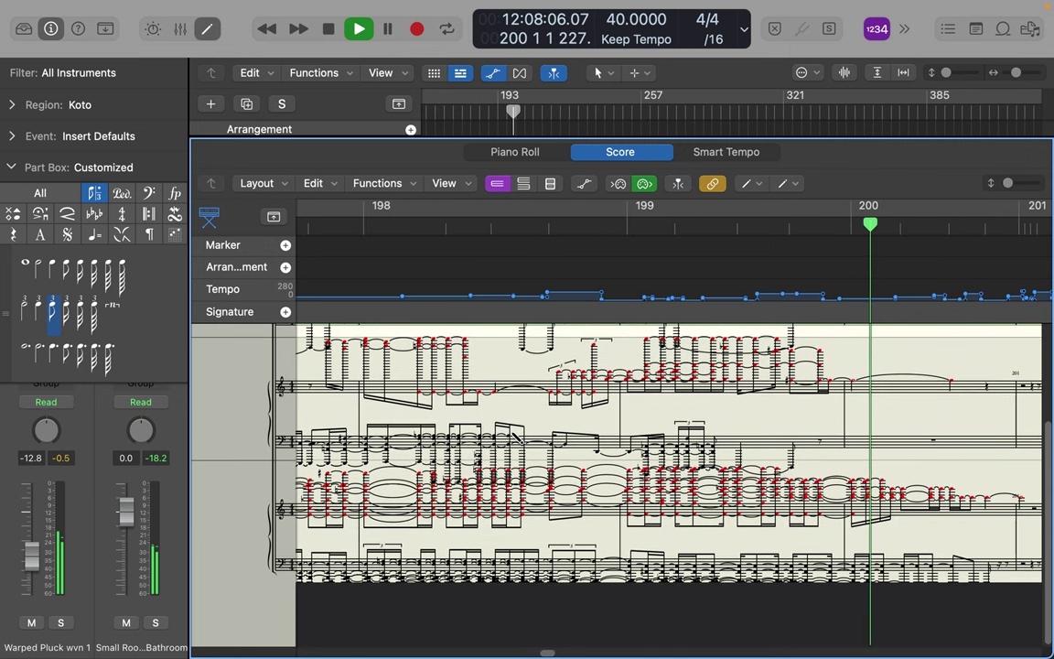
scroll(514, 438, "up", 3)
mouse_move(271, 624)
left_mouse_down()
mouse_move(270, 644)
mouse_move(270, 635)
left_mouse_up()
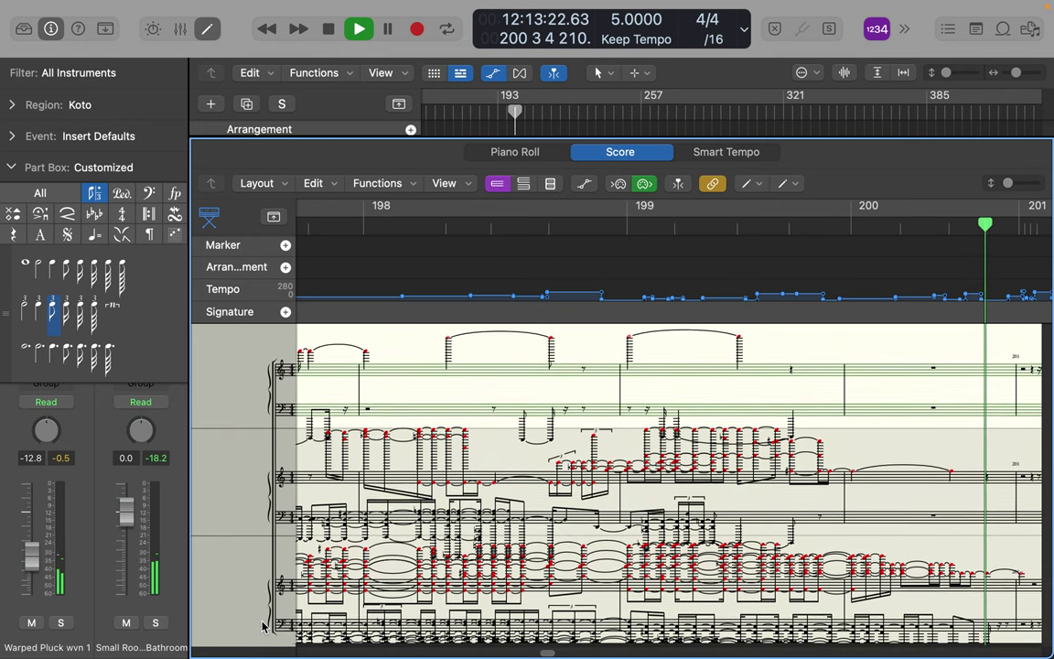
left_click(265, 561)
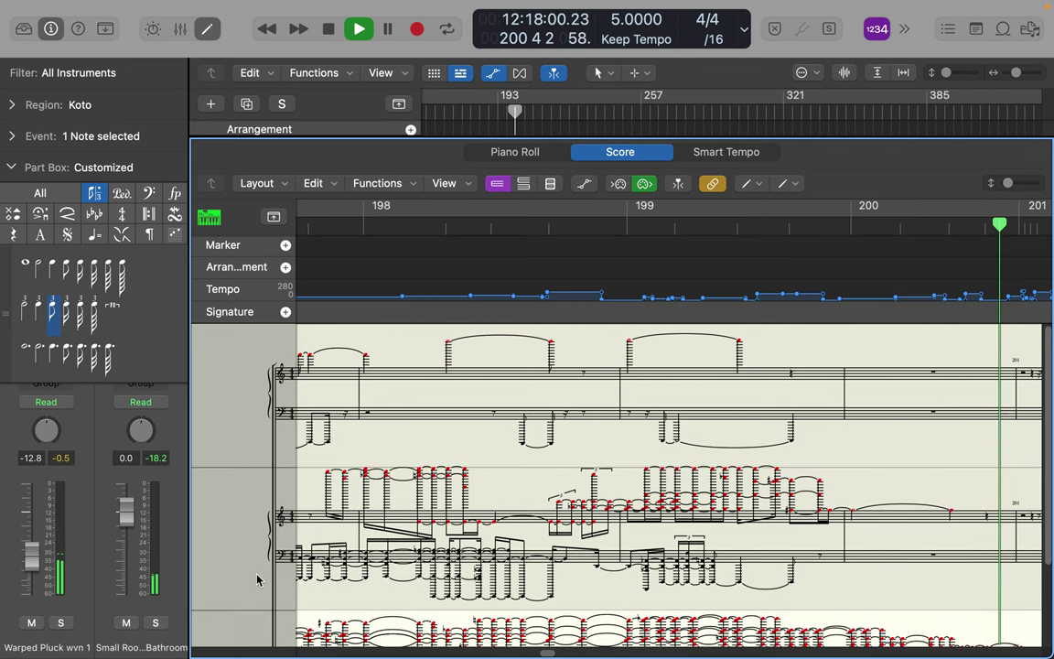
scroll(298, 543, "down", 3)
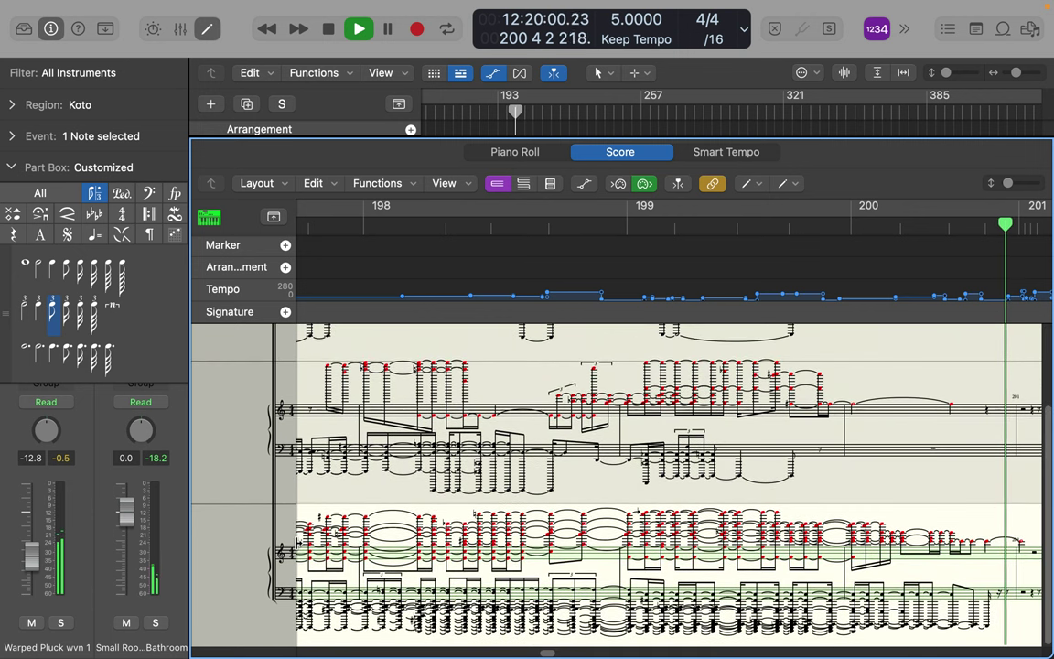
scroll(457, 503, "up", 3)
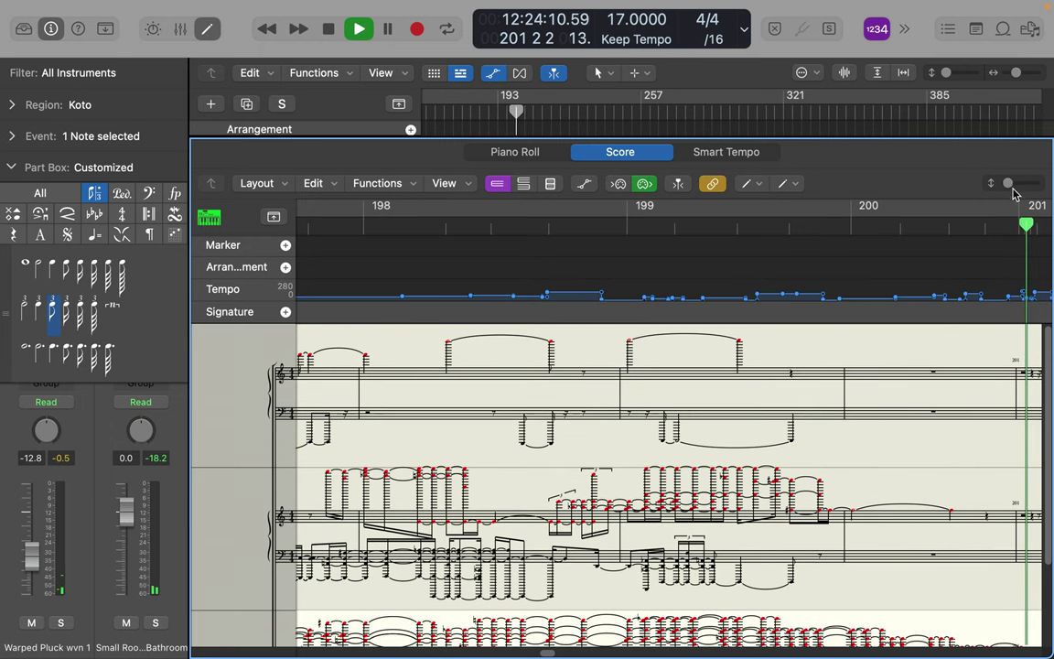
Reduce the Score editor's vertical zoom slightly and turn playhead following back on.
left_click_drag(1010, 188, 1003, 192)
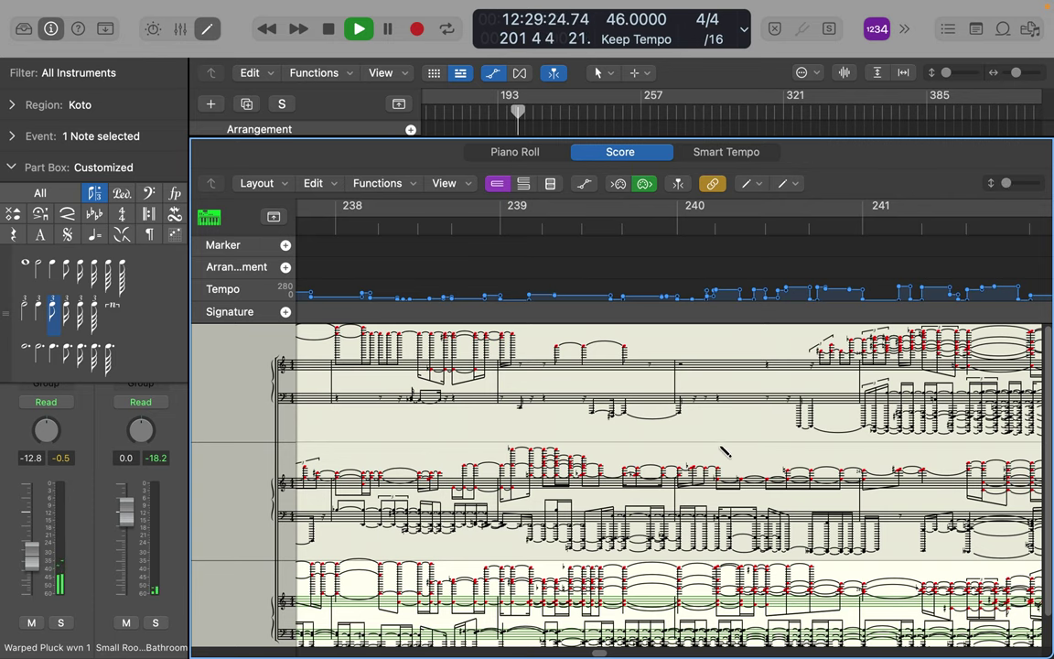
left_click(679, 189)
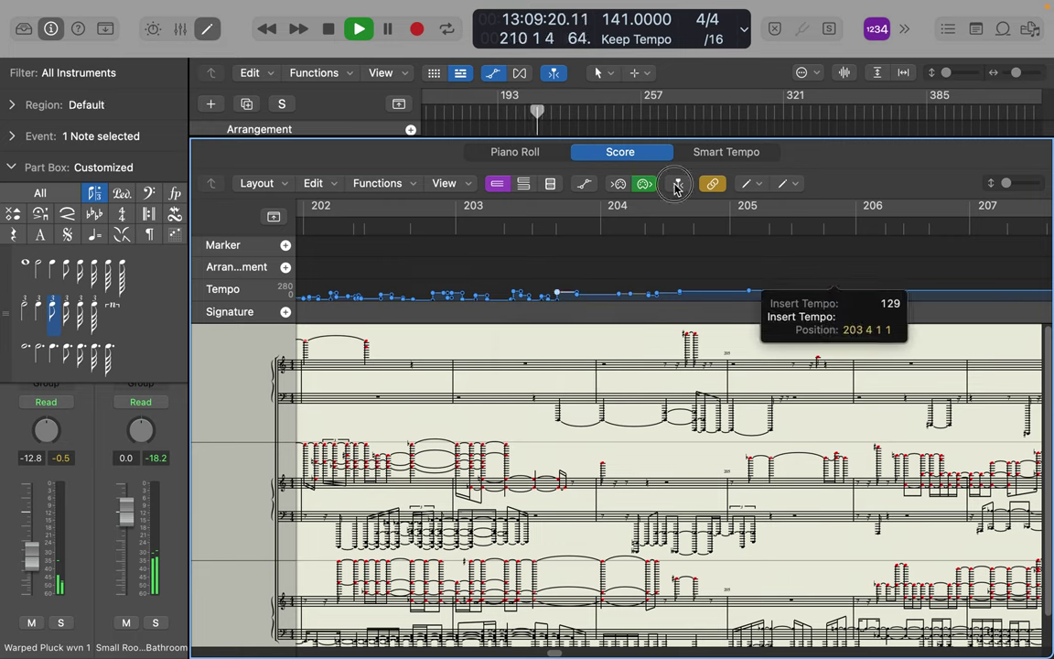
Dismiss the Time Signature dialog without changes and insert notes in bars 217 and 218 of the first track's bass staff.
left_click(676, 186)
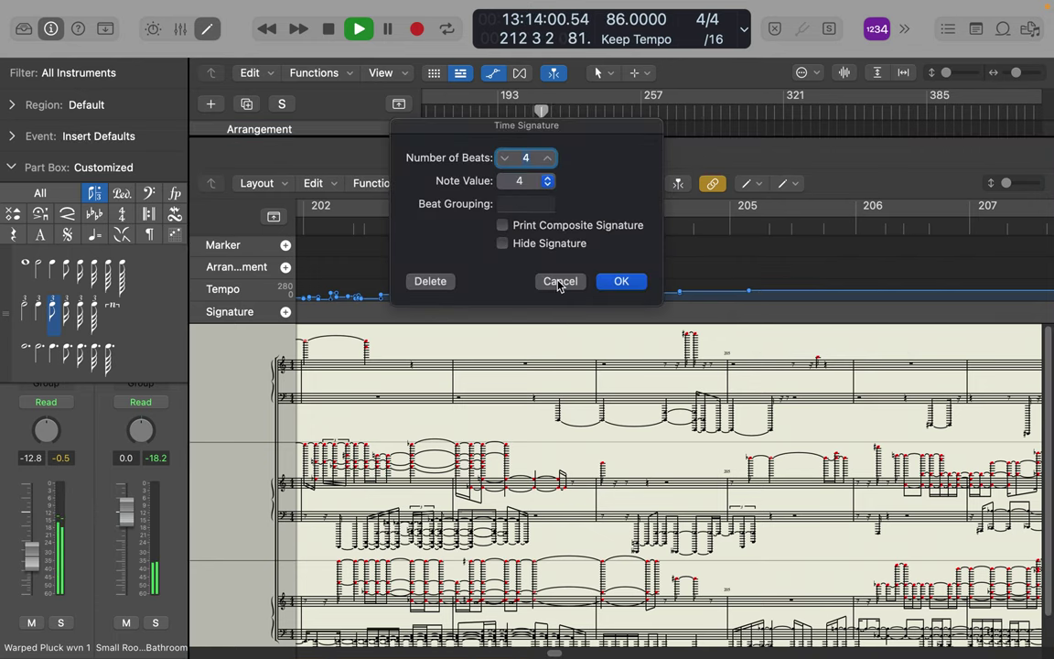
left_click(559, 282)
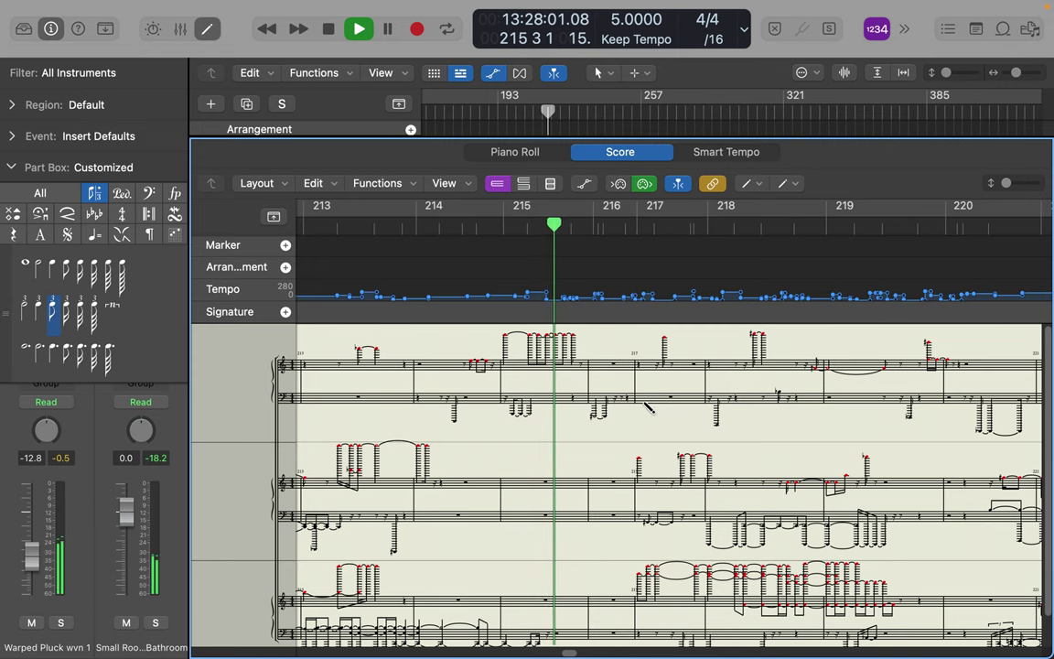
left_click(652, 399)
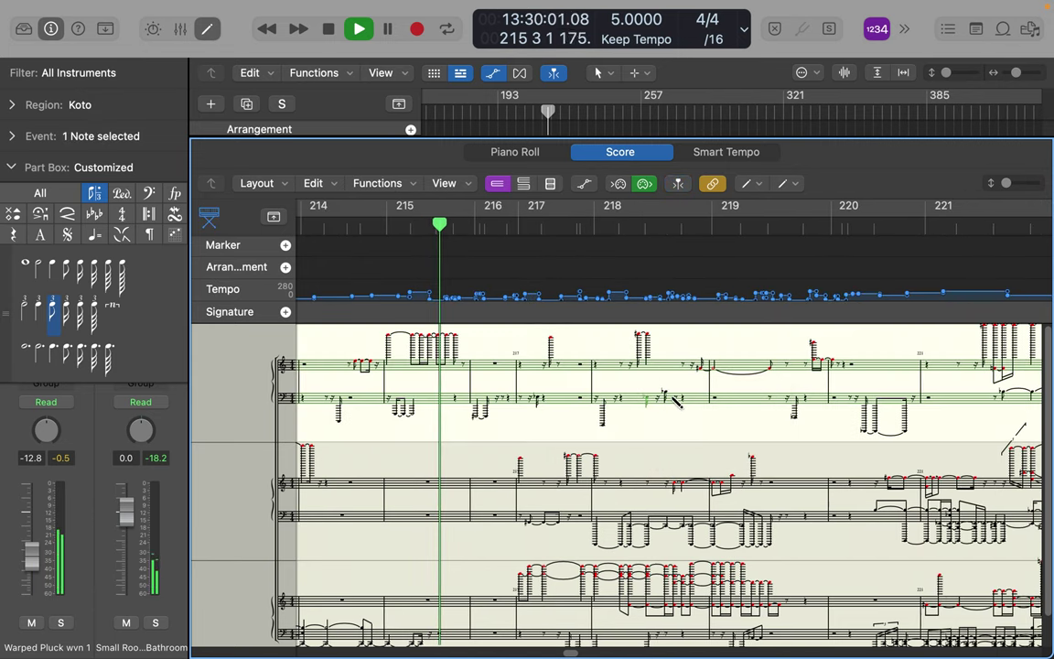
double_click(656, 400)
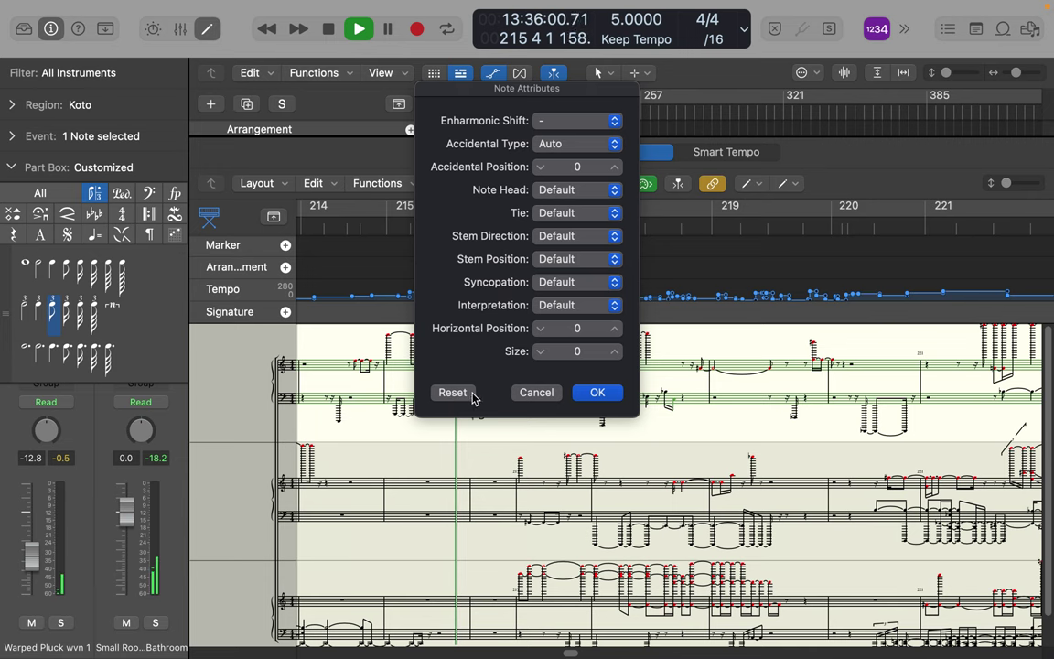
left_click(595, 392)
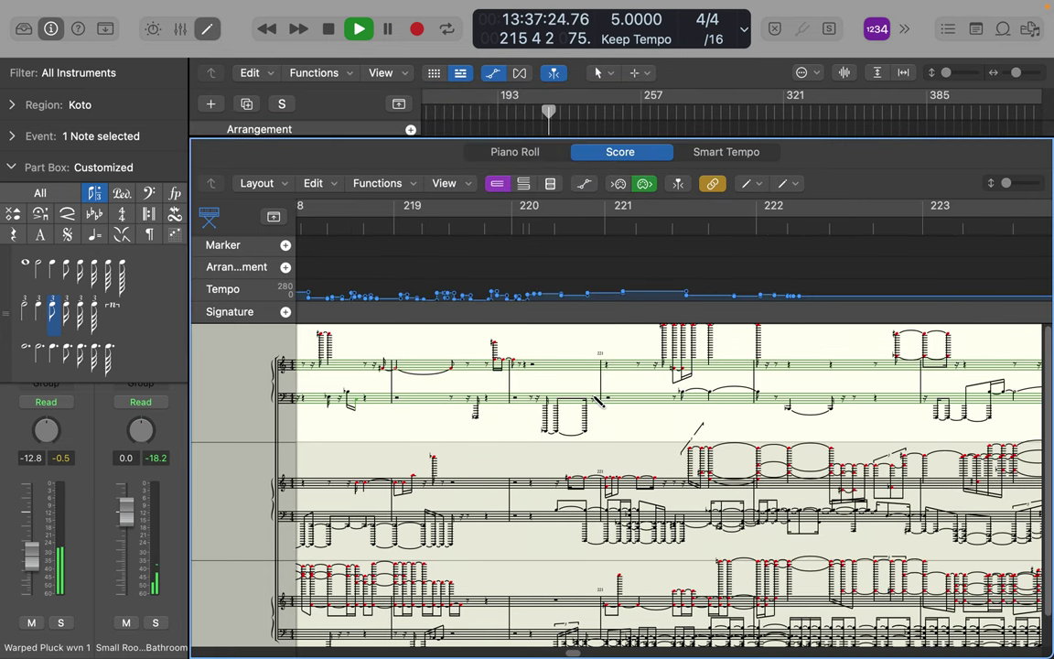
Insert notes in bars 221 and 222 of the first track, including a D4 at 221 2 1 1.
left_click(634, 401)
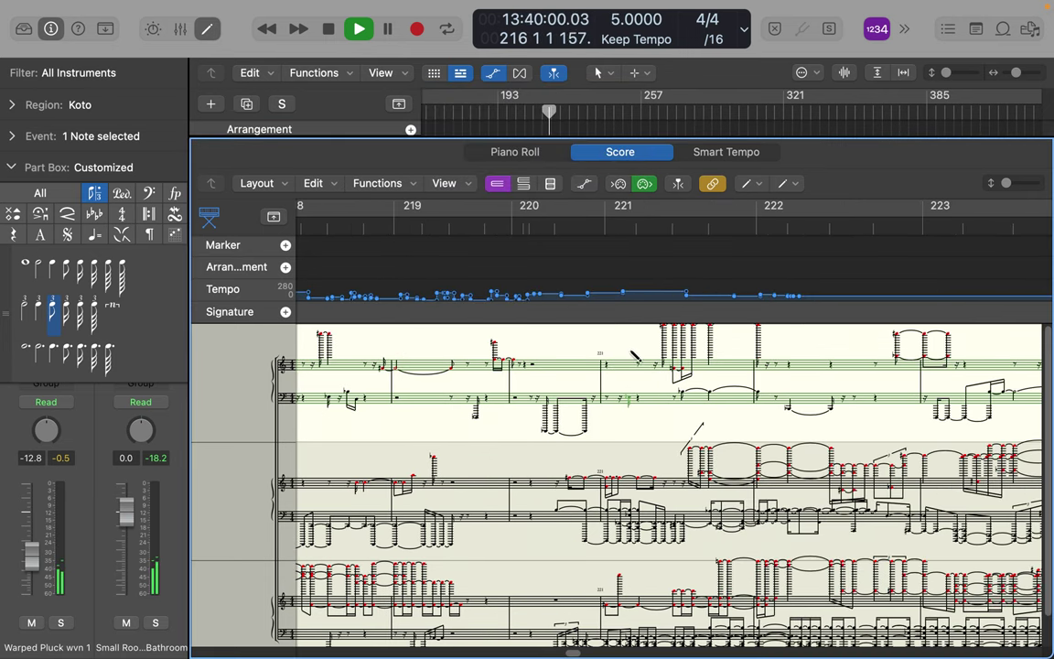
left_click(634, 366)
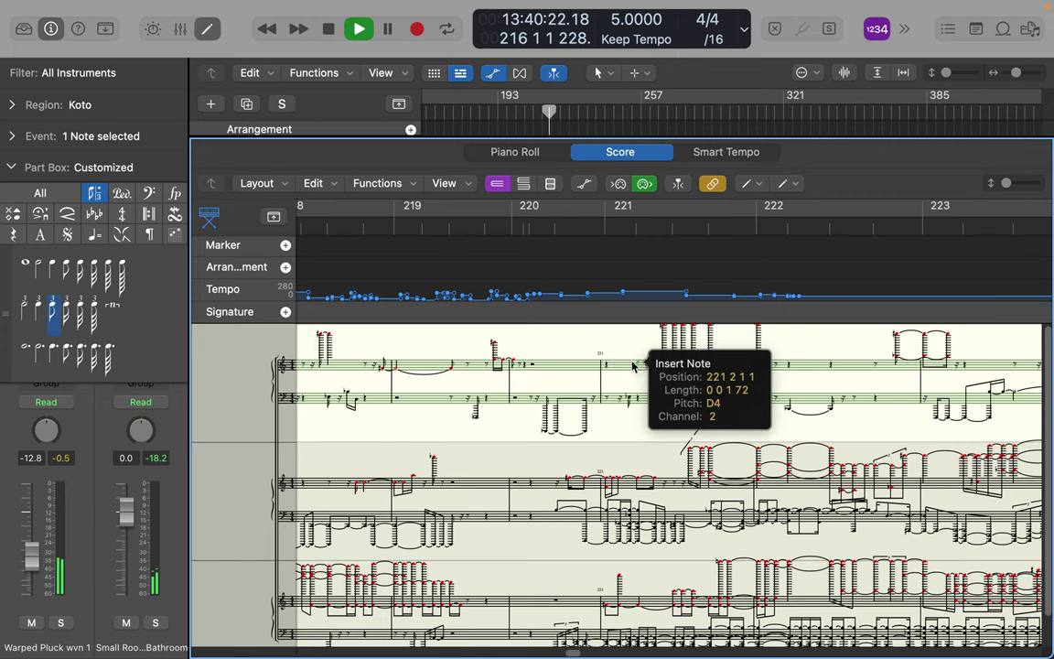
left_click(788, 365)
left_click(790, 366)
Give the new treble note in bar 222 a # enharmonic shift, accidental position 3 and an X note head.
left_click(790, 366)
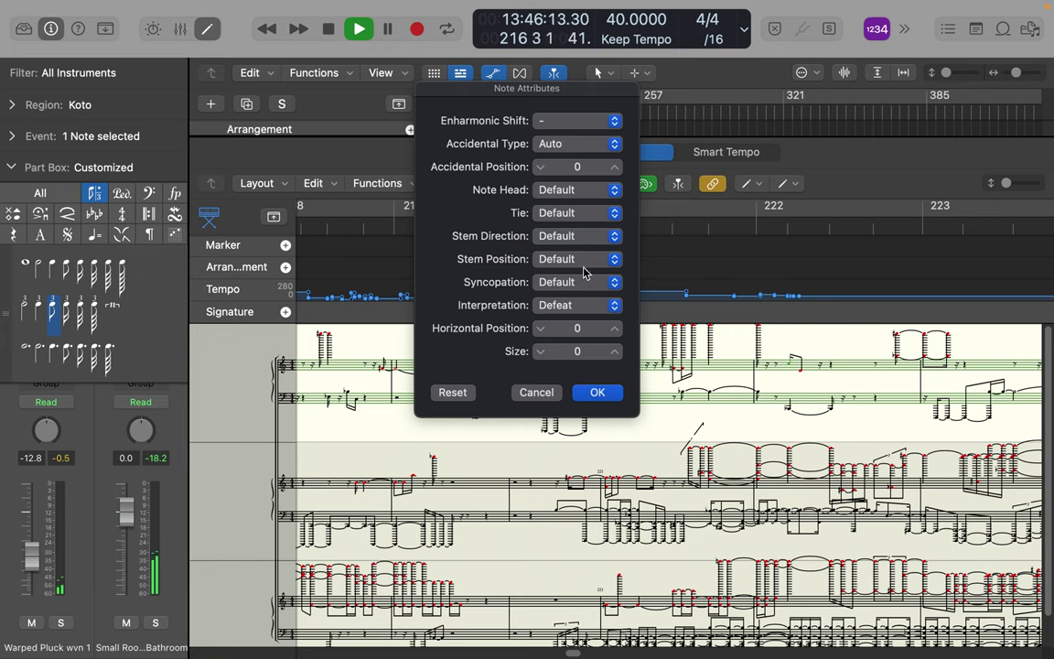
left_click(614, 125)
left_click(604, 138)
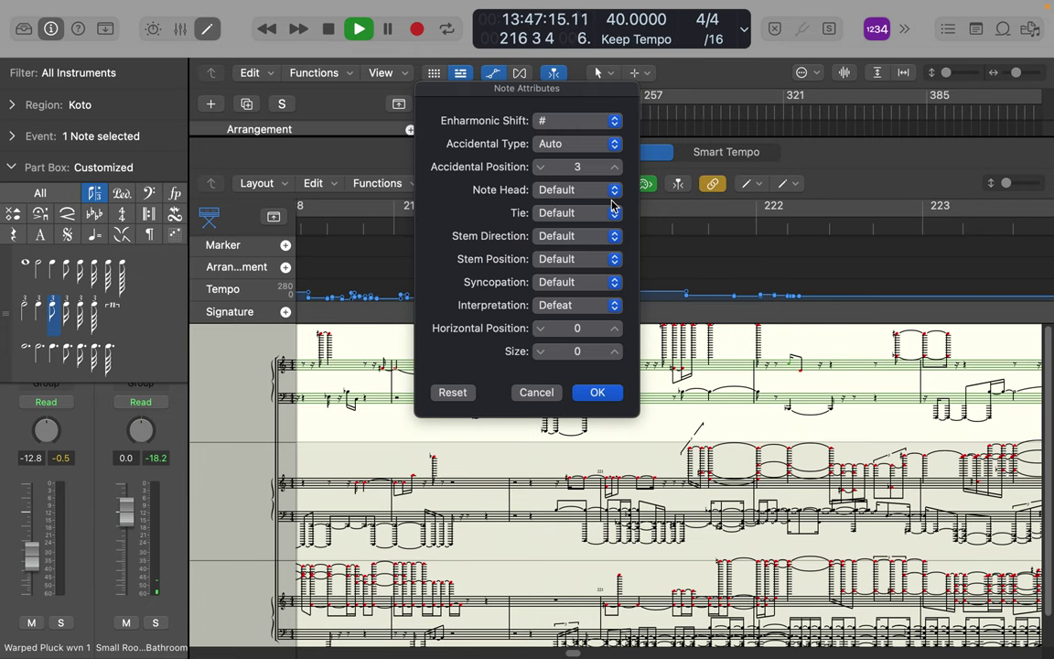
left_click(614, 190)
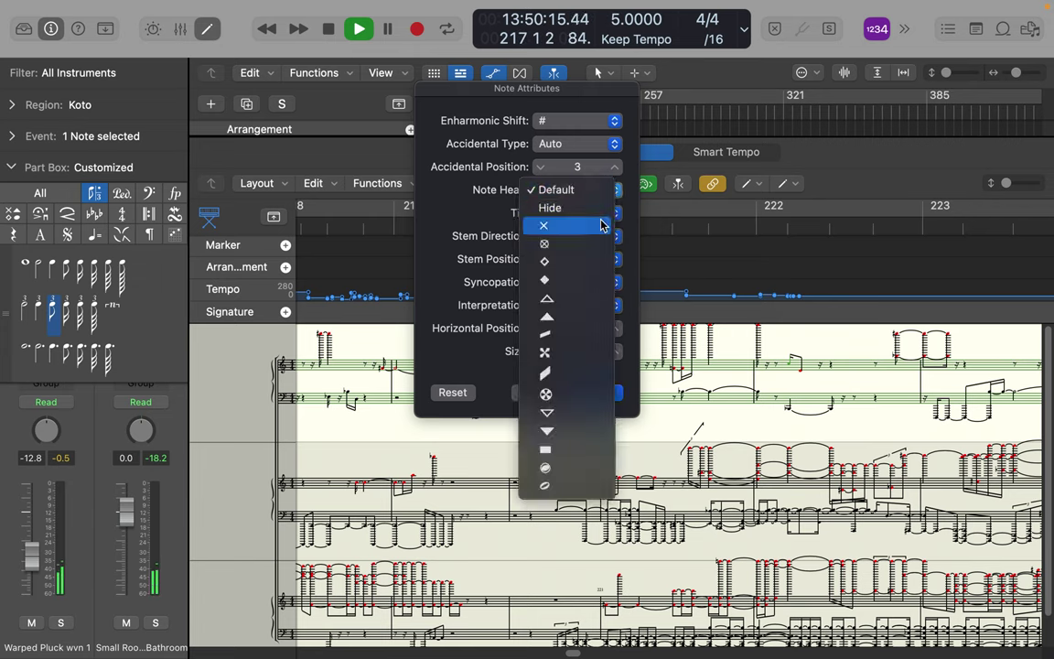
left_click(603, 225)
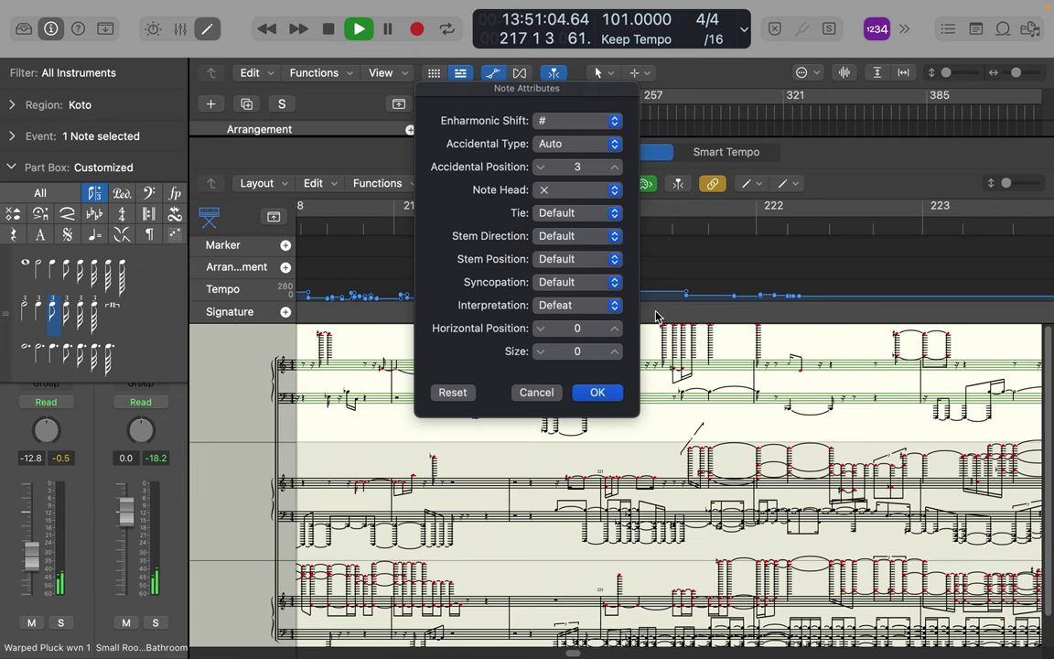
left_click(601, 393)
Add more notes to bar 221 of the first track's bass staff, including an E♭1 at 221 2 2 81.
double_click(620, 402)
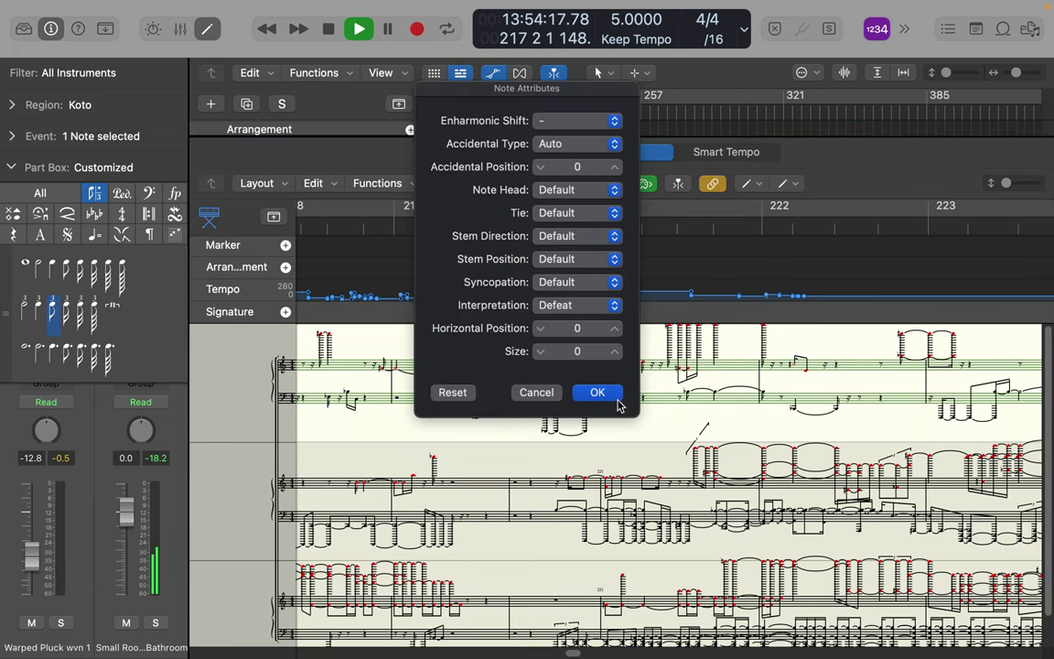
left_click(598, 393)
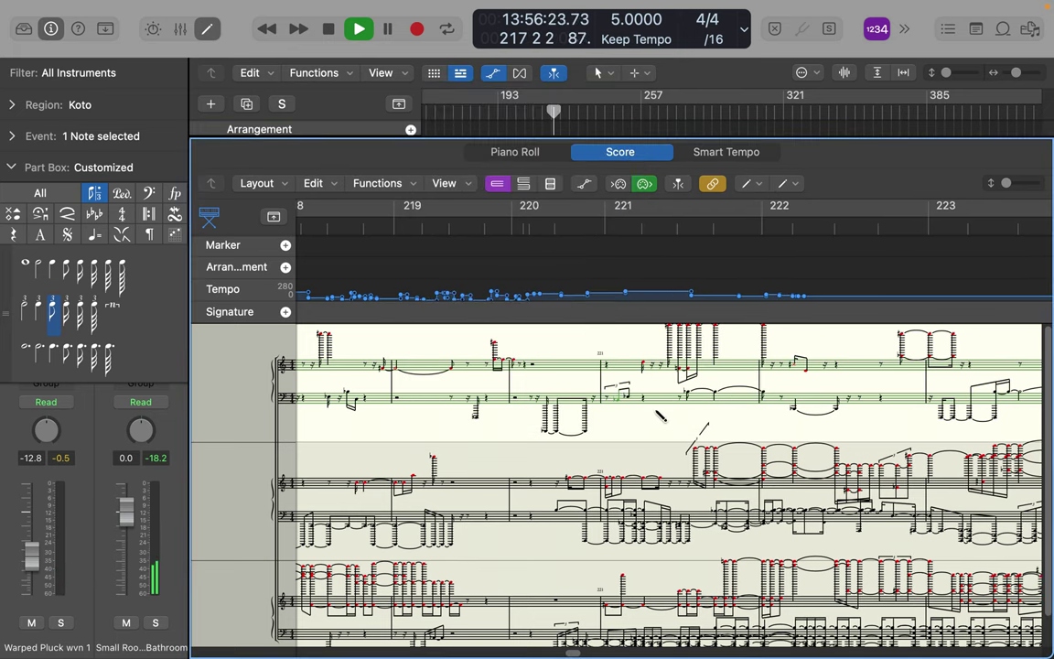
left_click(659, 403)
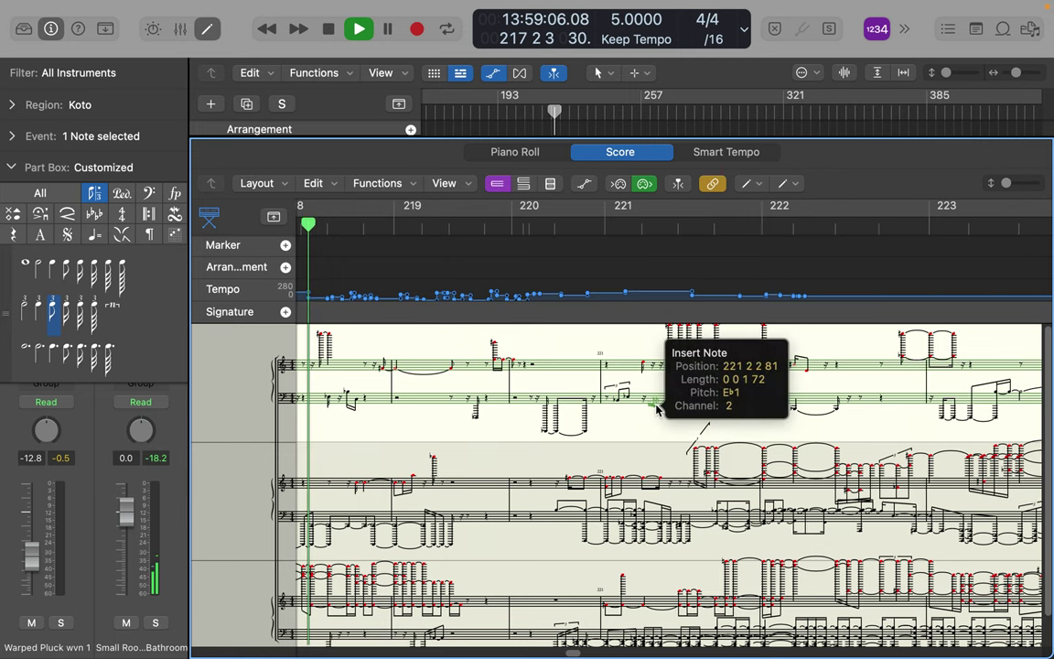
left_click(660, 395)
left_click(655, 394)
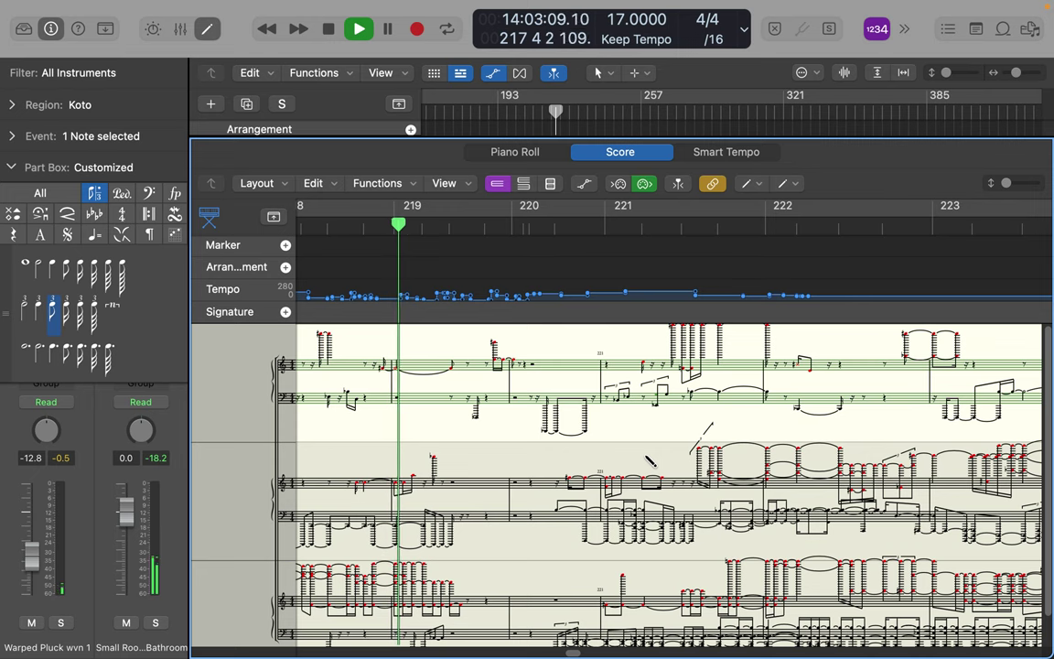
Insert notes late in bar 221 of the second track's treble staff, leaving their note attributes at the defaults.
left_click(692, 478)
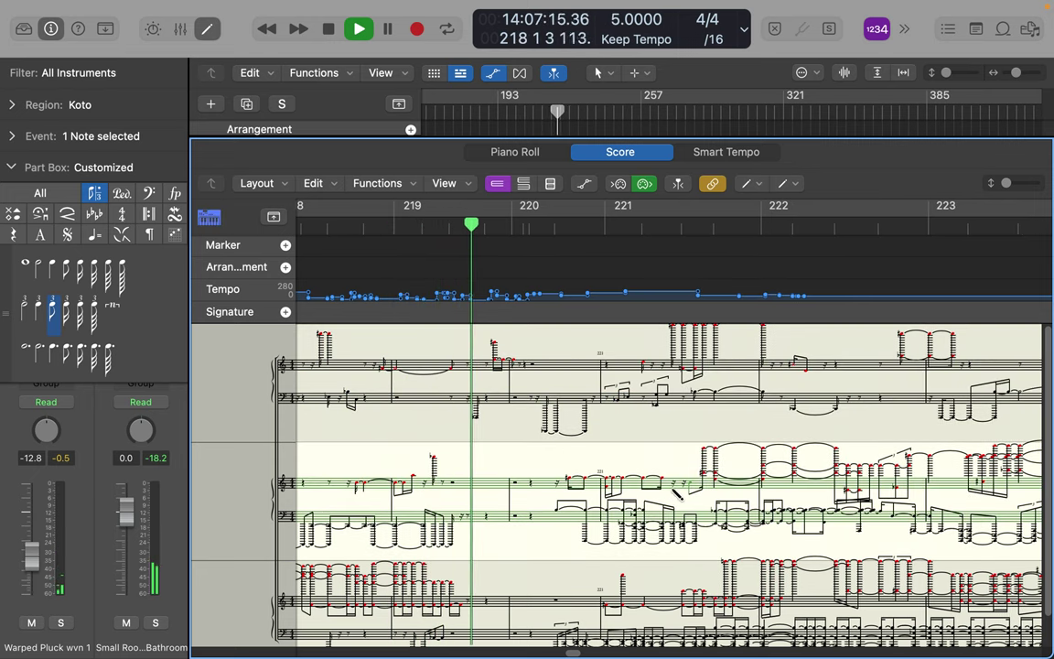
left_click(675, 489)
left_click(675, 481)
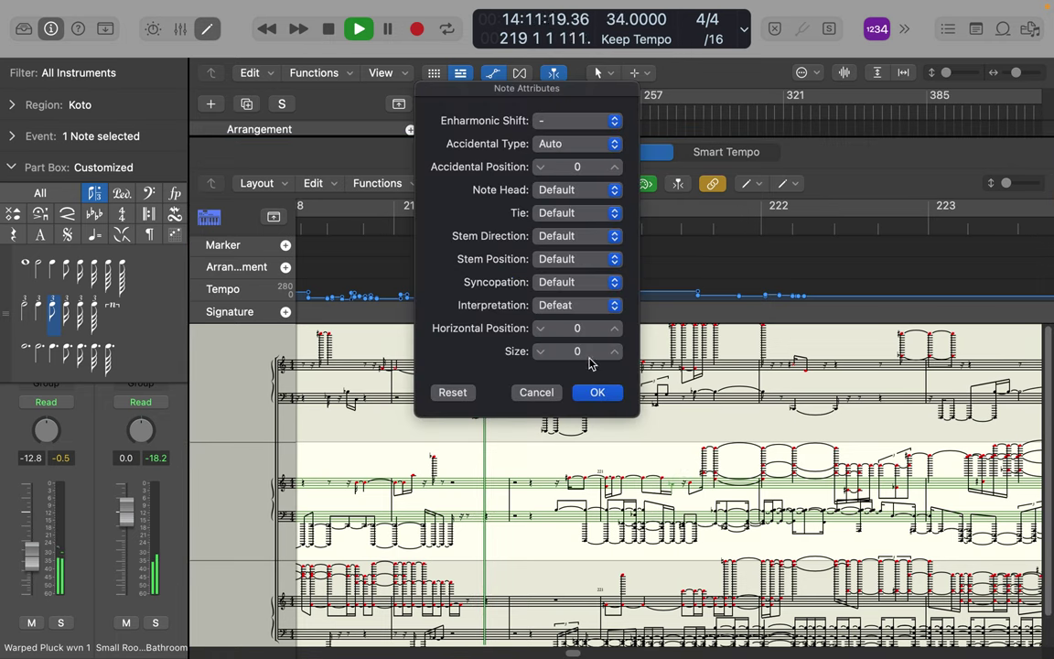
left_click(536, 392)
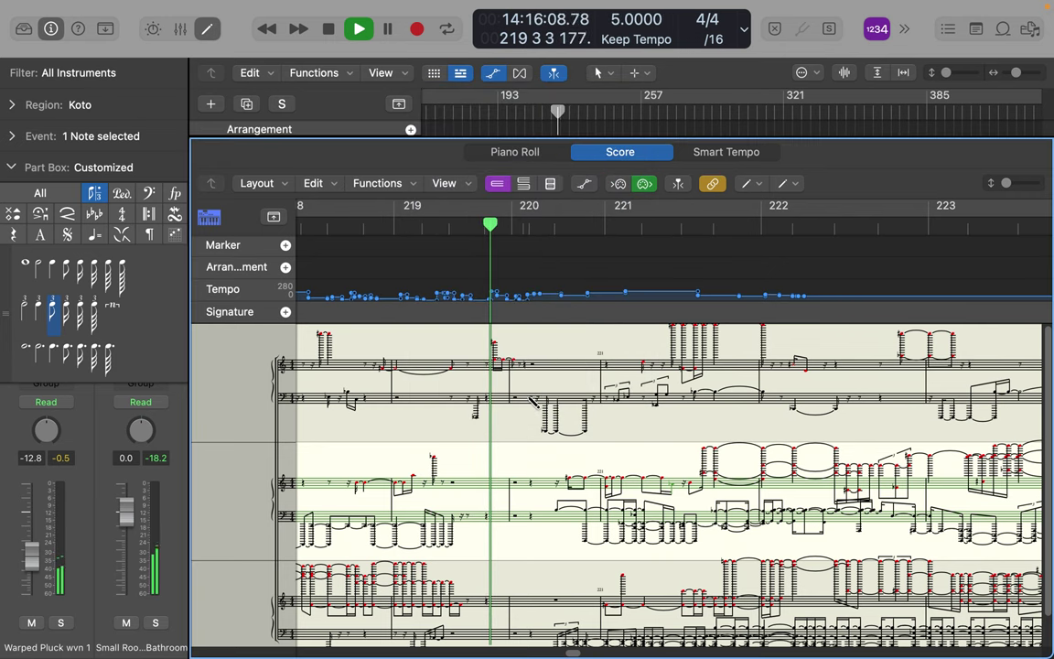
Insert a bass note in bar 220 of the first track and treble notes in bars 219 and 220 of the third.
left_click(542, 390)
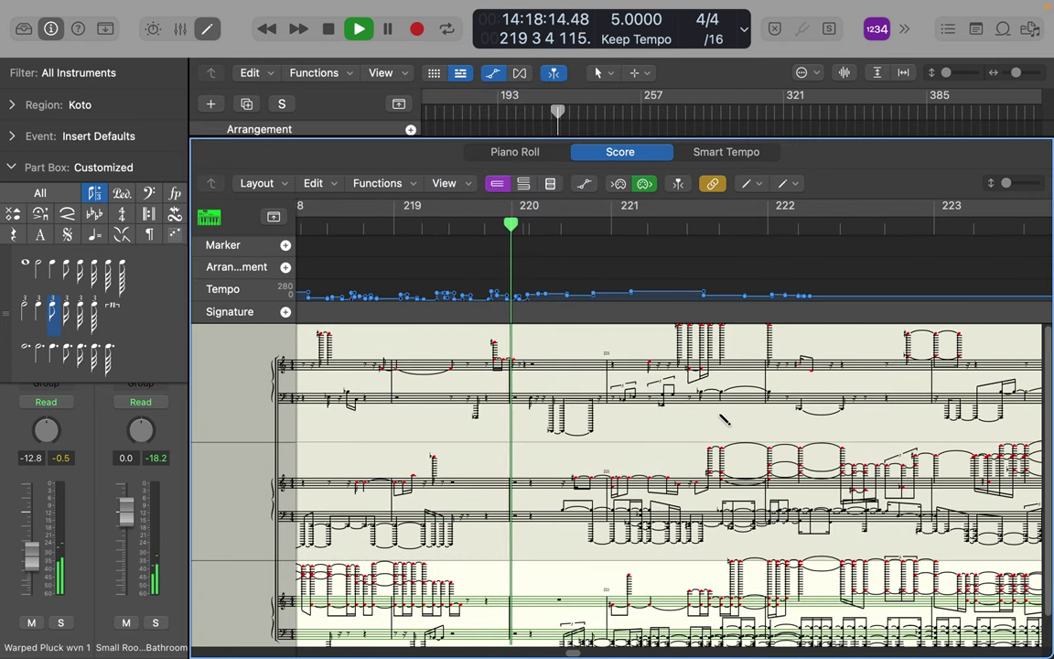
left_click(558, 613)
left_click(547, 607)
left_click(533, 601)
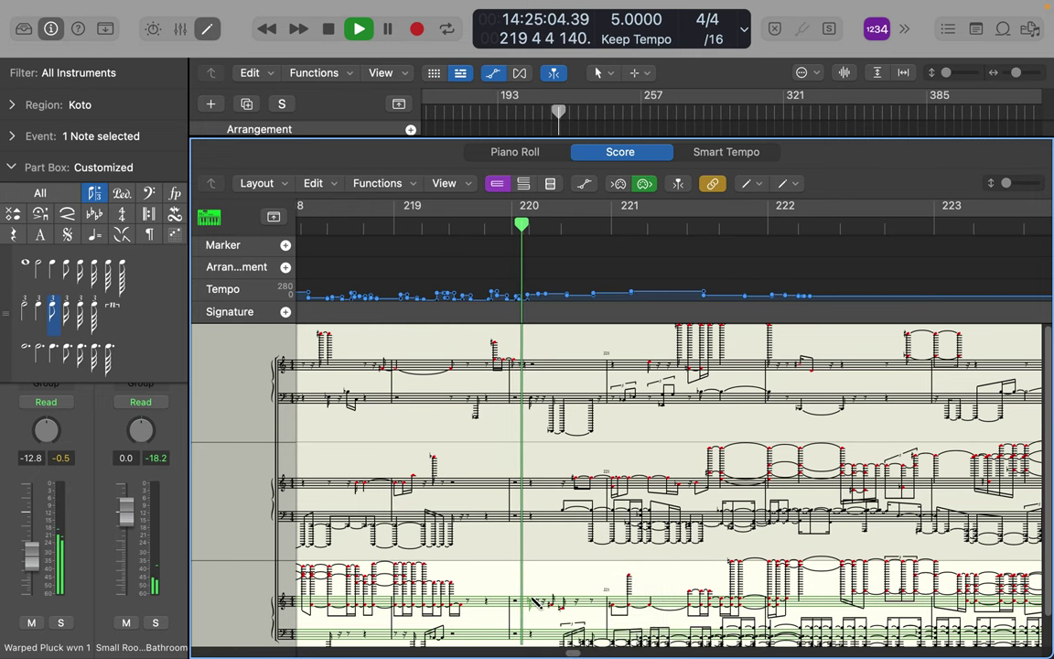
left_click(494, 605)
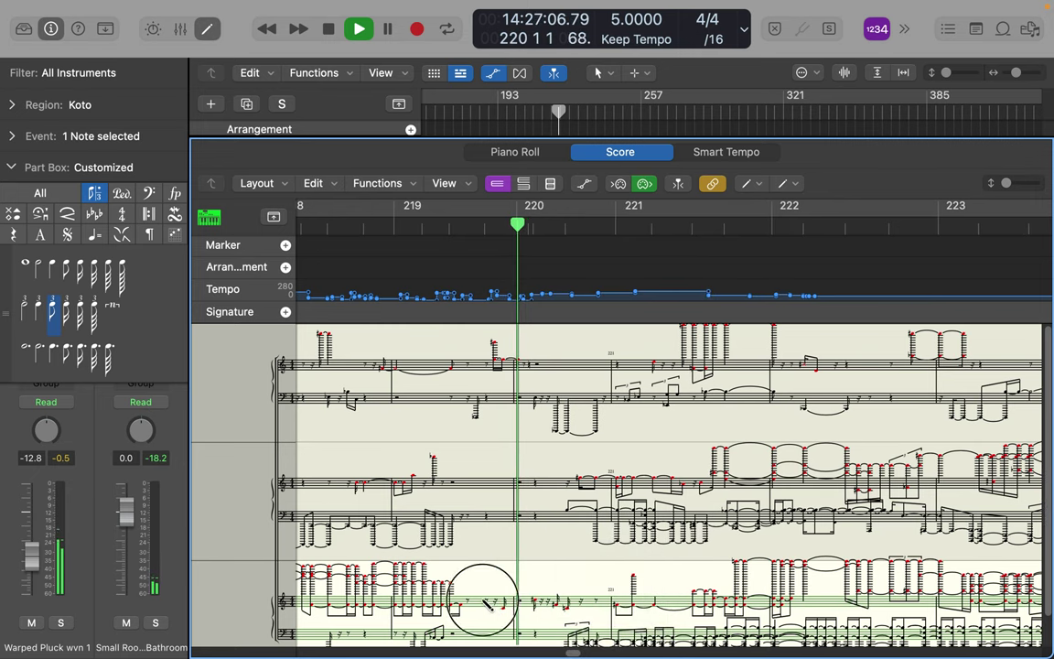
left_click(488, 605)
Insert notes in bars 219 and 220 of the second track, including a C-1 at 220 4 1 1.
left_click(567, 504)
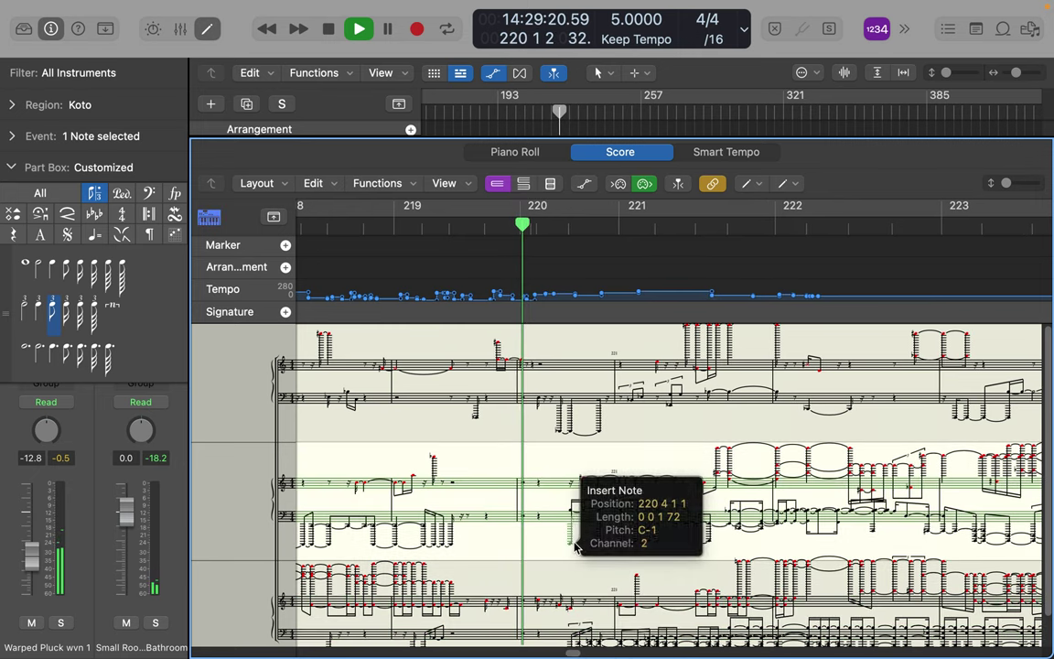
left_click(553, 508)
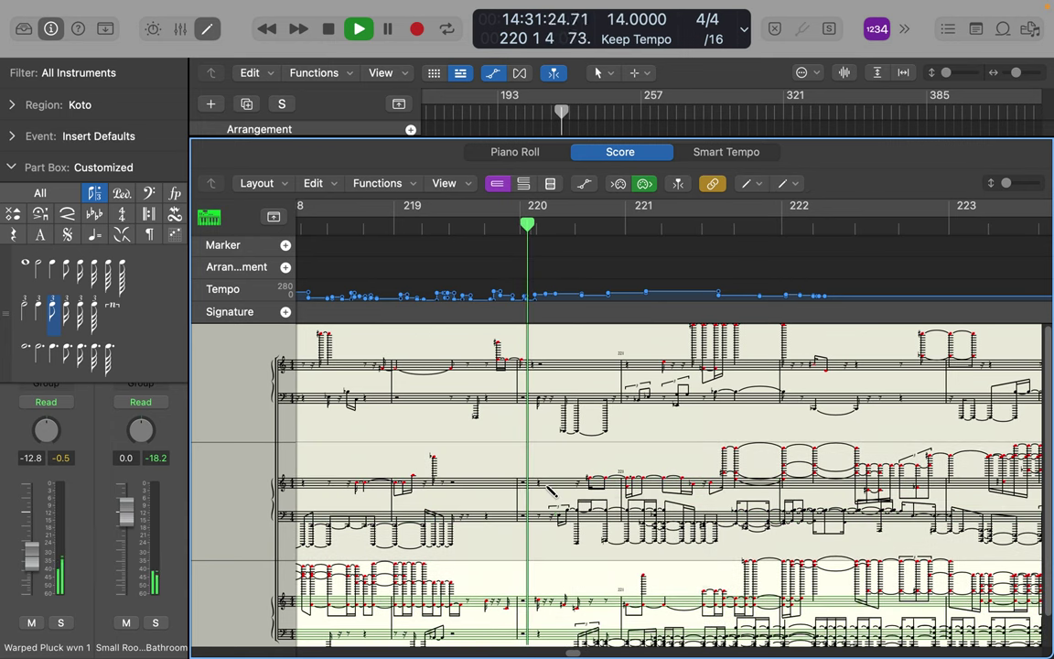
left_click(552, 492)
double_click(551, 493)
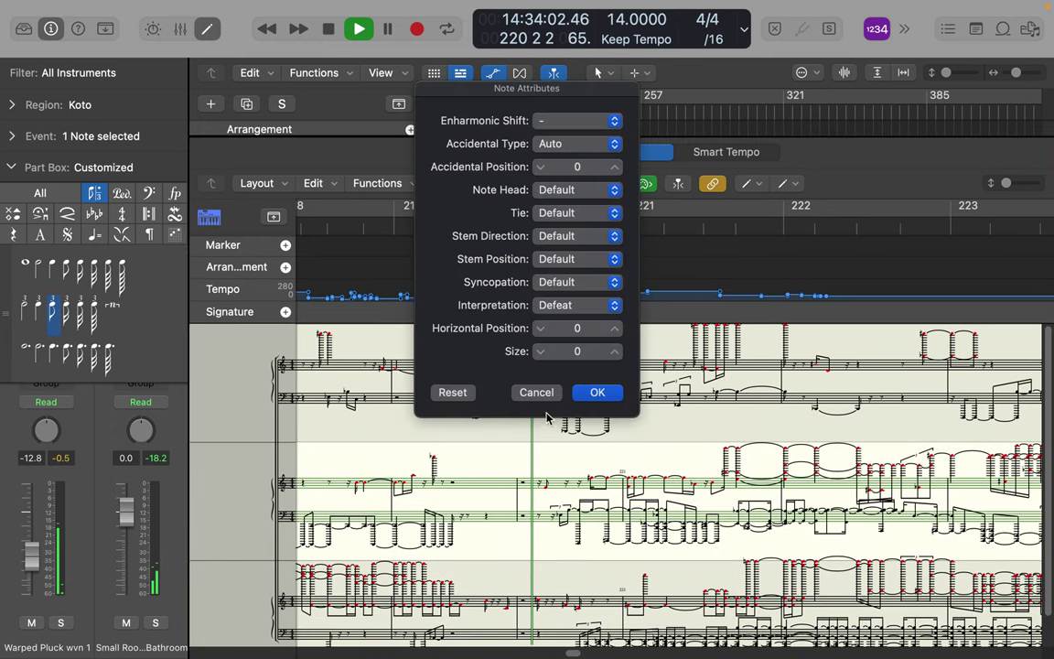
left_click(549, 394)
left_click(495, 473)
left_click(501, 489)
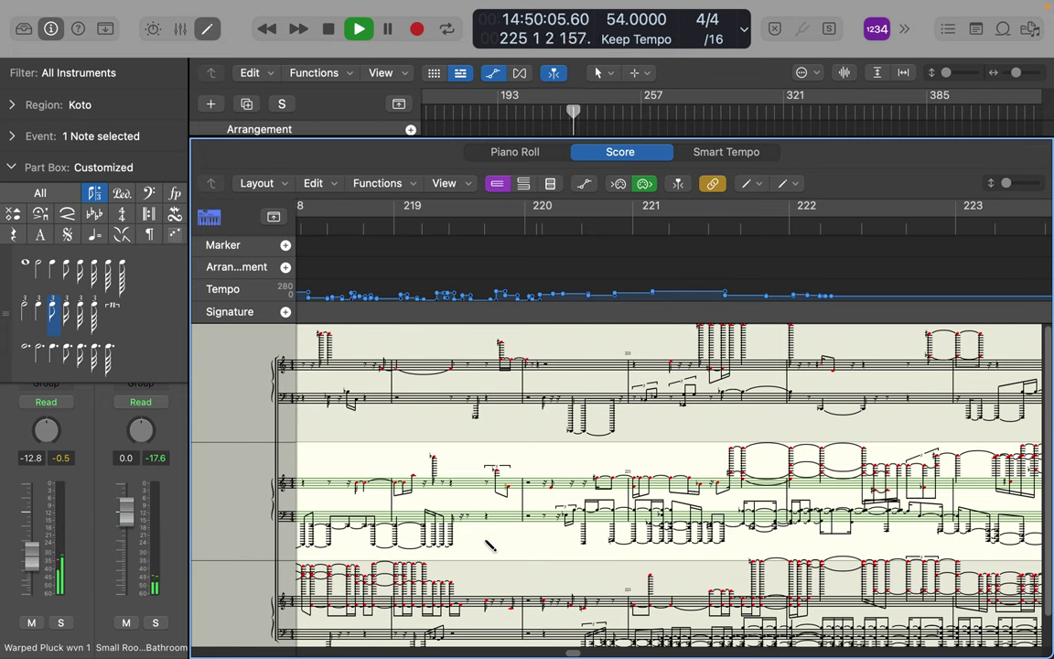
Turn on playhead following in the score, switch the editor to the Piano Roll and turn on following there too.
left_click(678, 183)
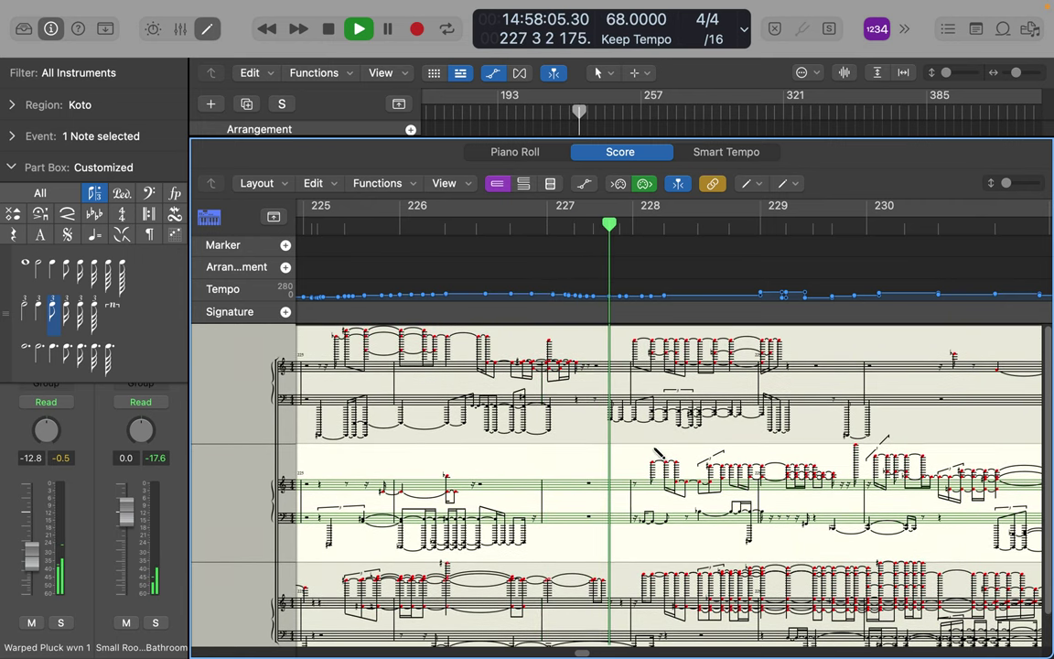
scroll(658, 453, "down", 1)
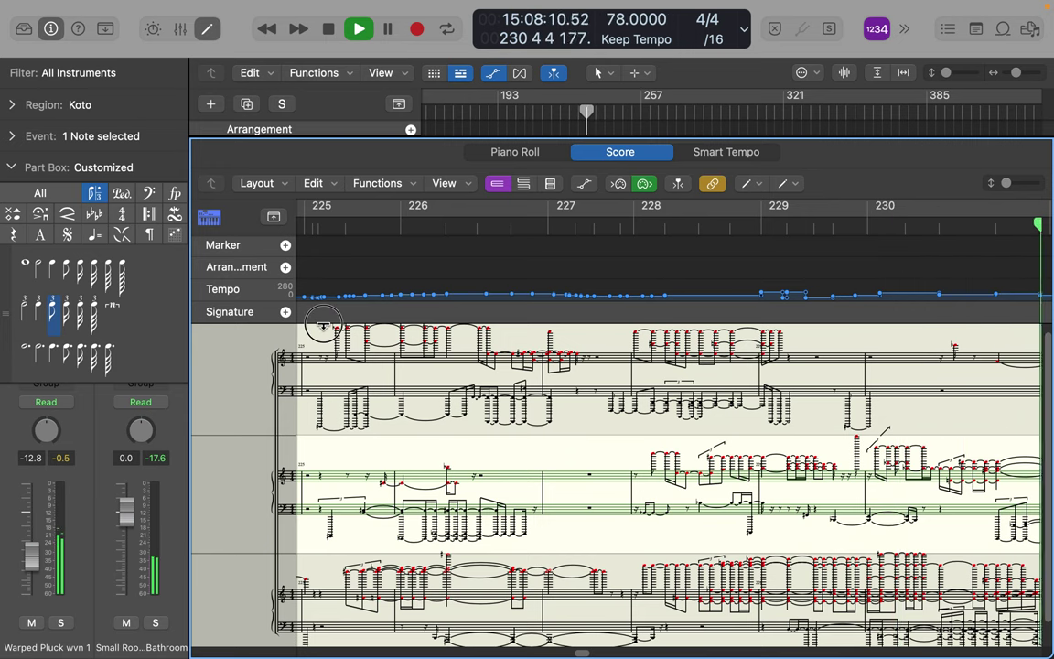
mouse_move(322, 324)
left_mouse_down()
mouse_move(319, 352)
mouse_move(335, 174)
left_mouse_up()
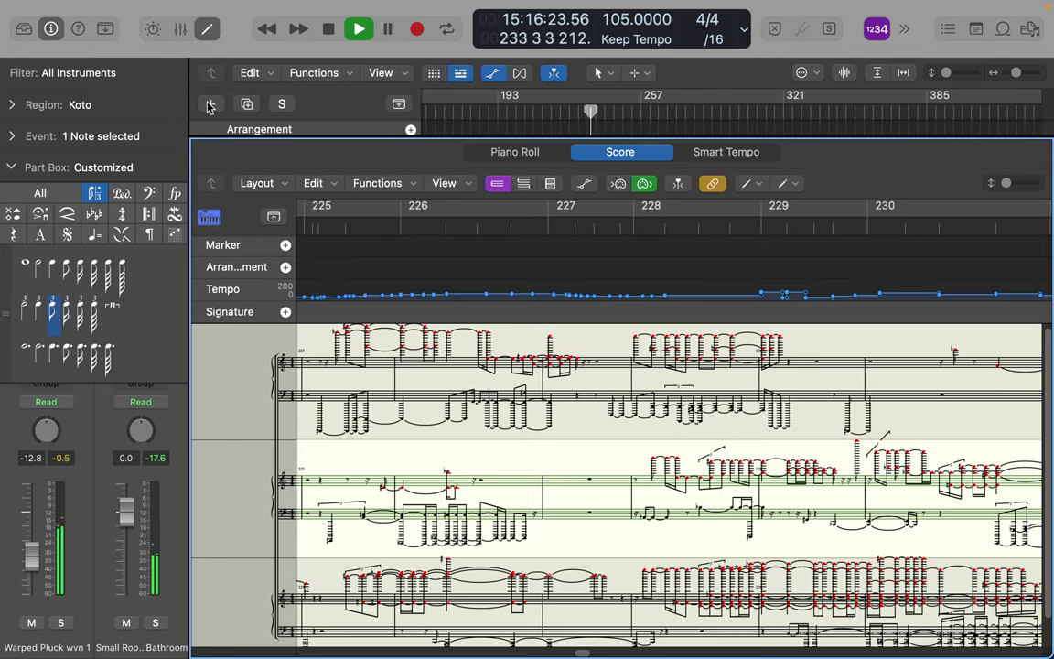
left_click(524, 154)
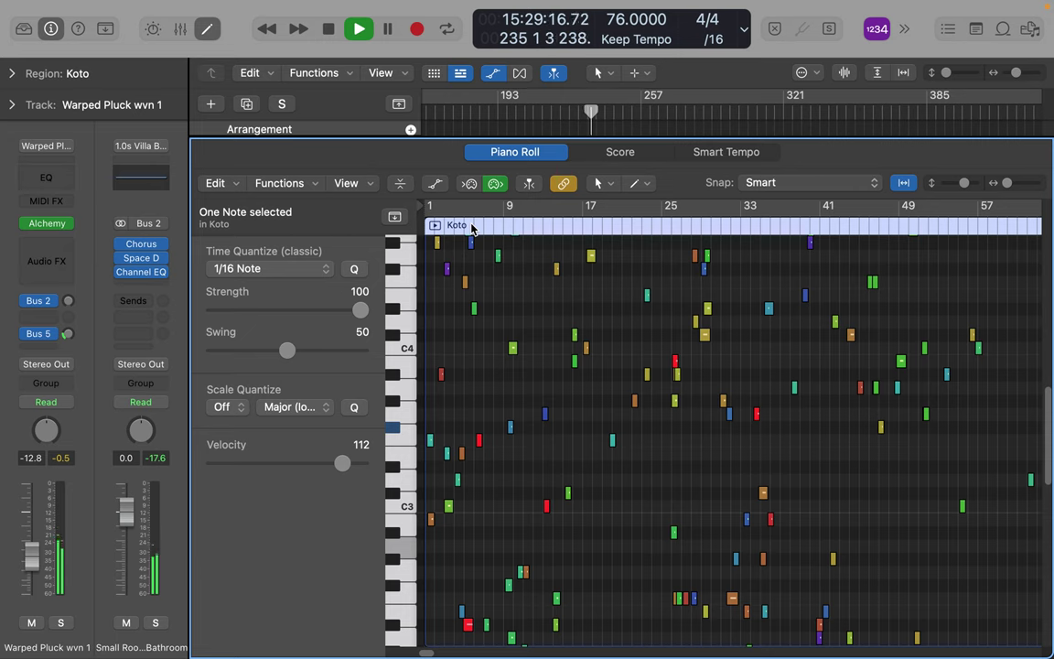
left_click(528, 184)
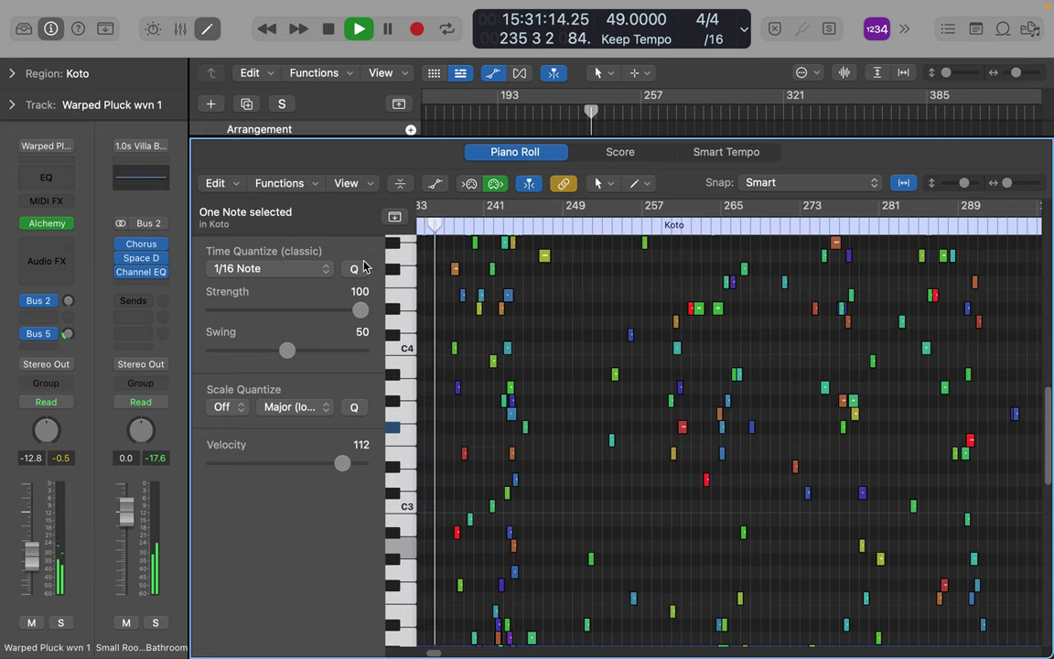
Select the Koto regions on all three tracks and show them together in the Piano Roll with no note selected.
left_click(207, 30)
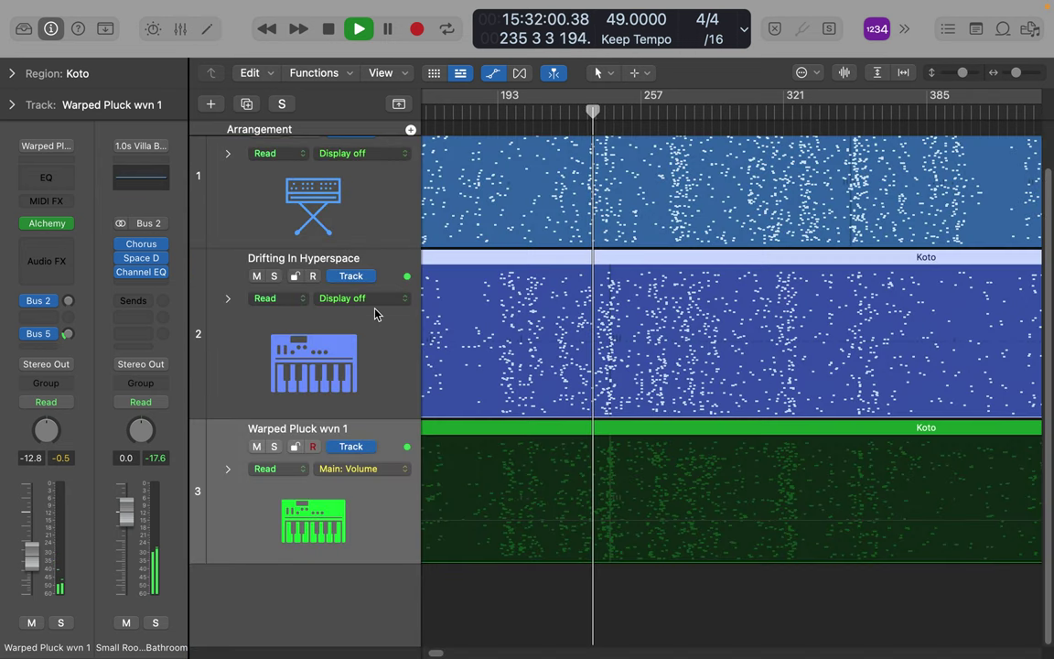
left_click(388, 343)
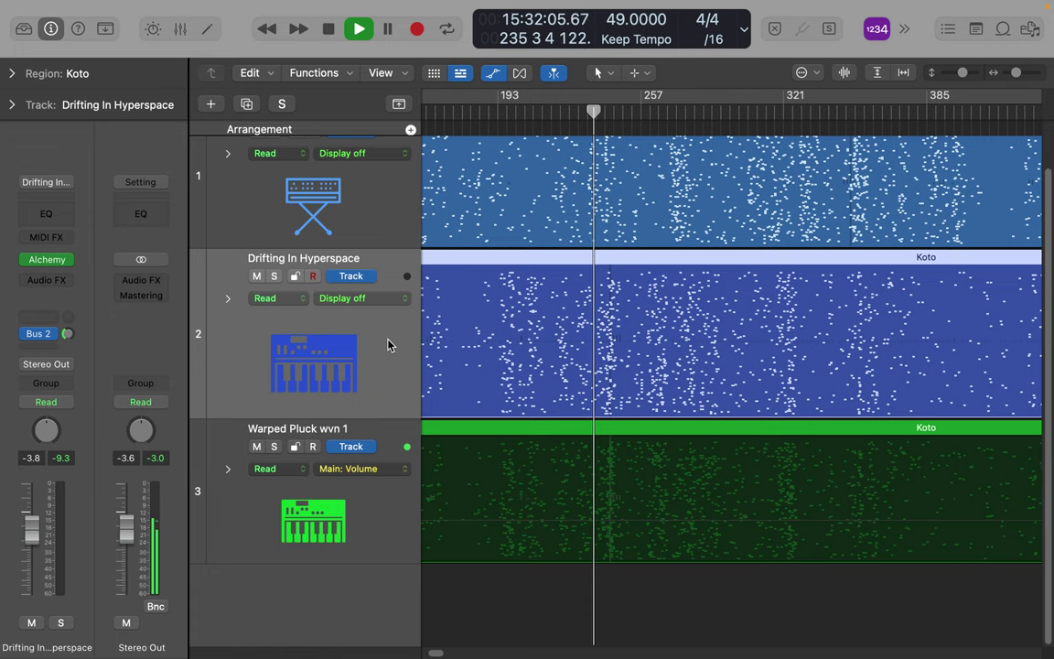
left_click(404, 499, "shift")
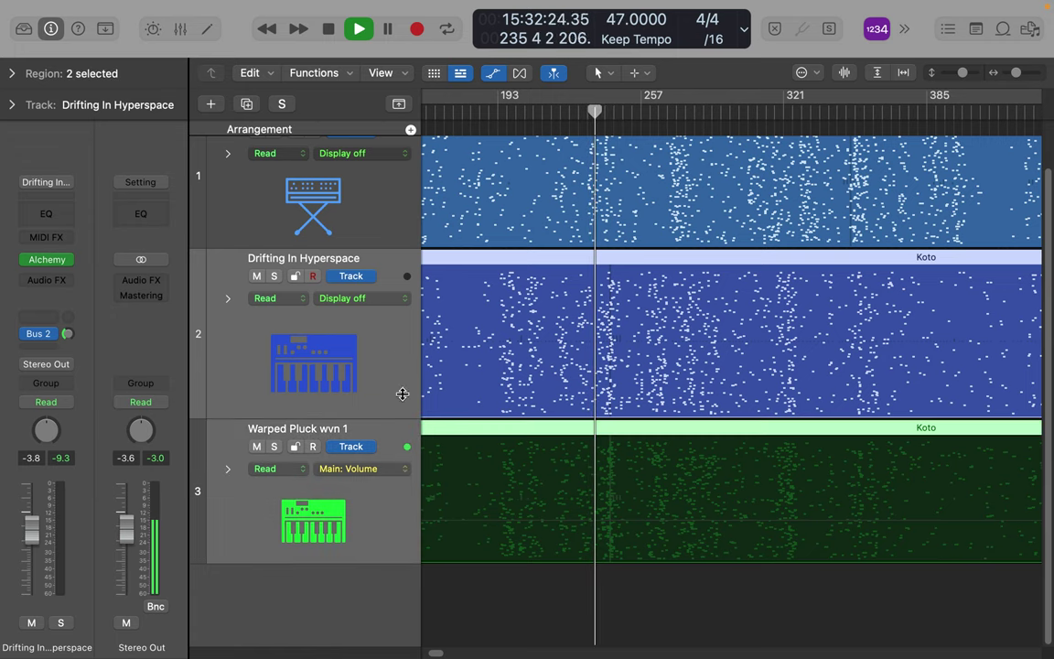
left_click(398, 211, "shift")
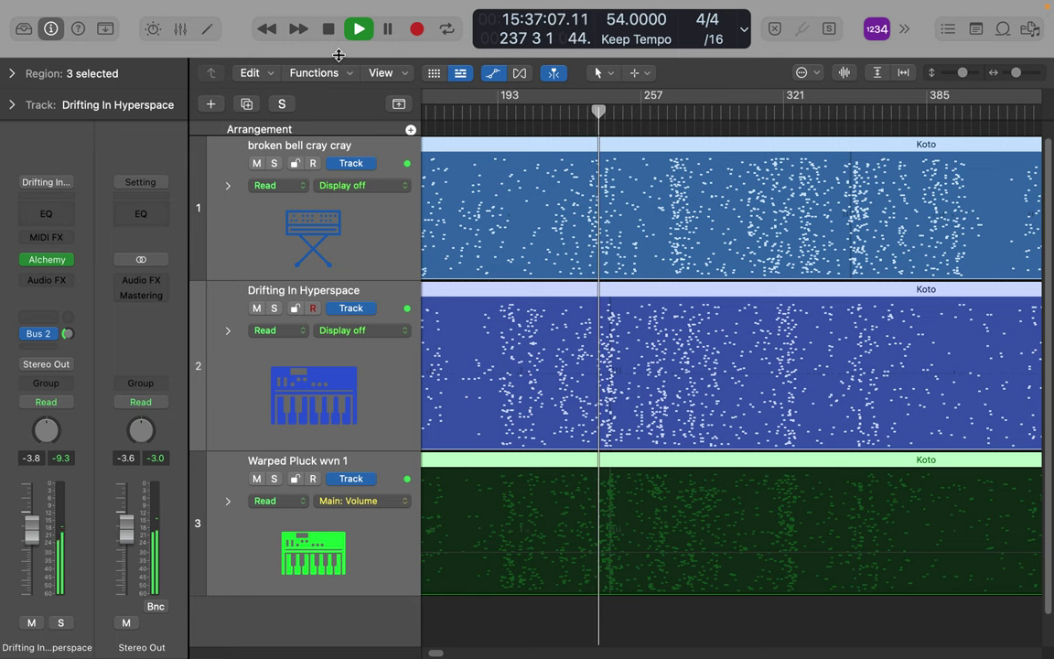
left_click(207, 31)
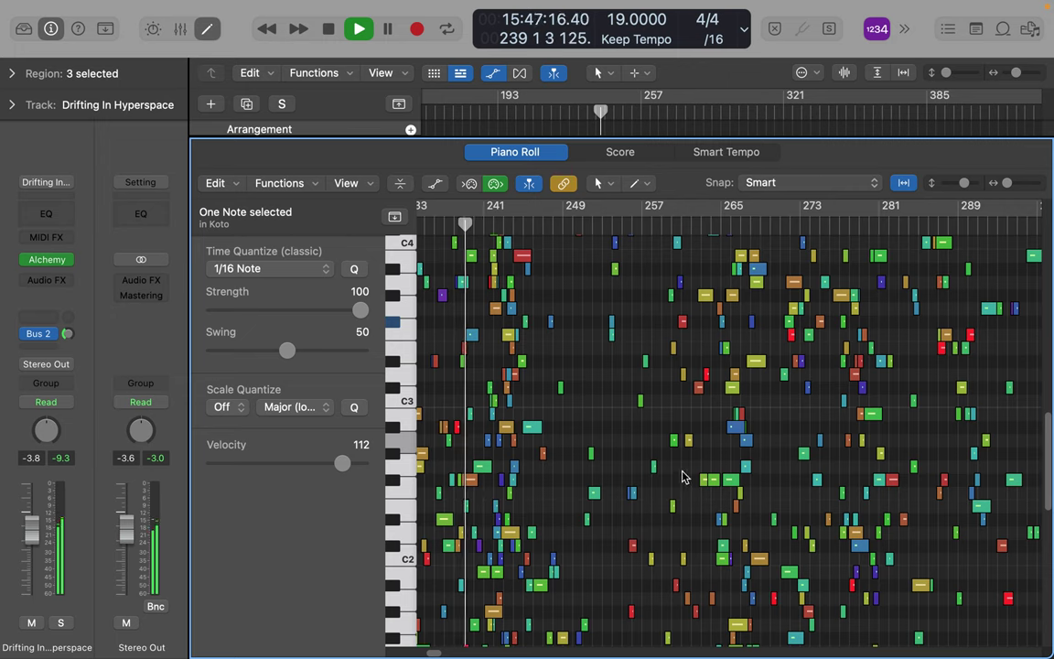
left_click(596, 417)
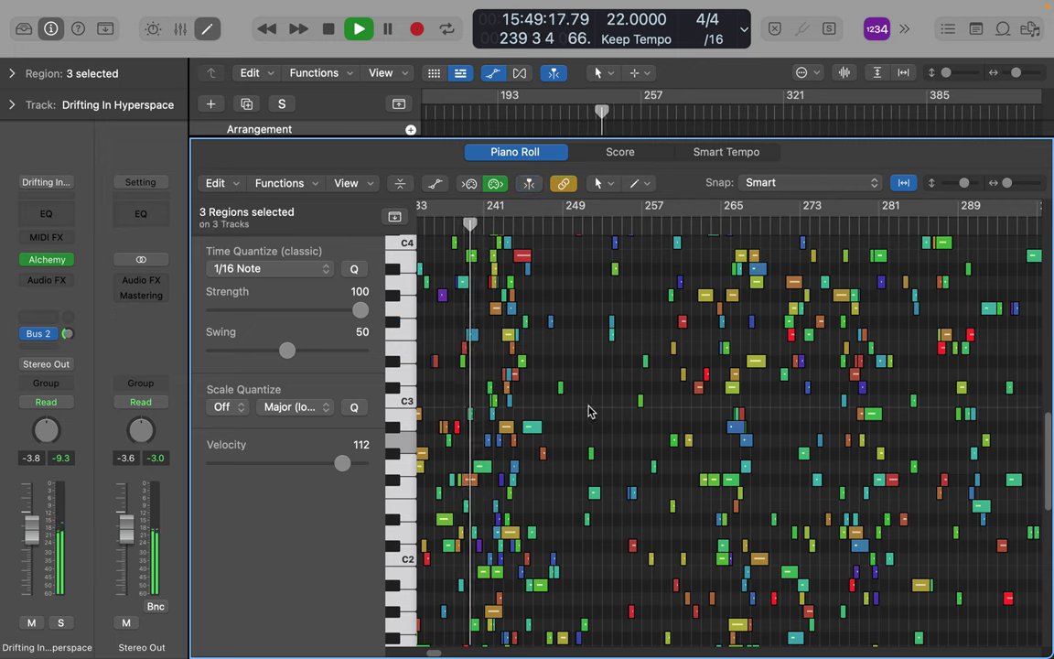
left_click(593, 382)
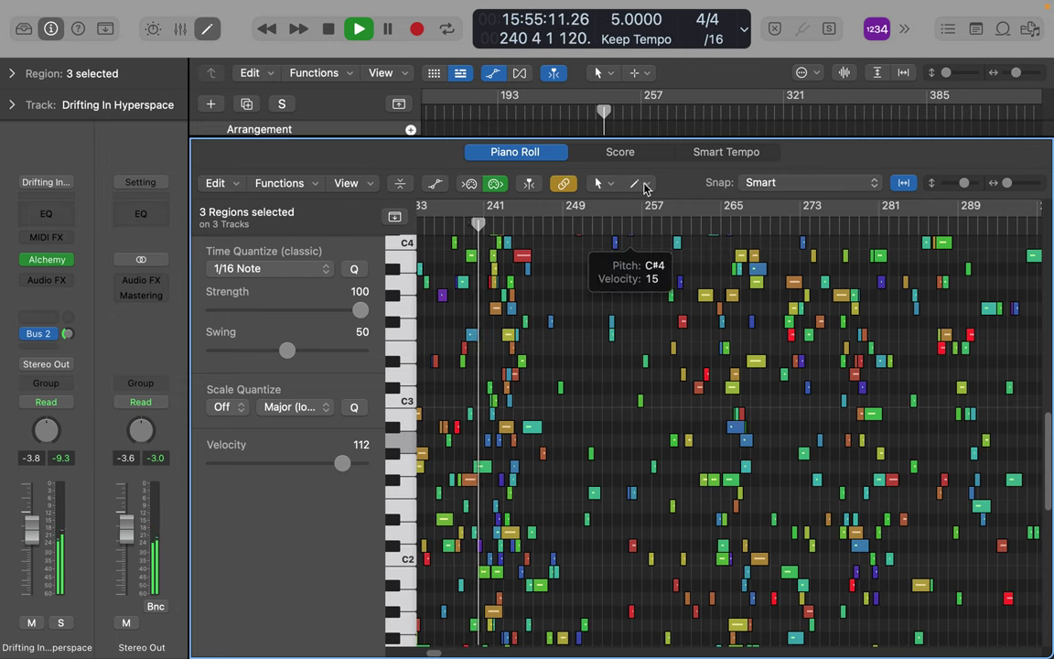
Set the Piano Roll's primary tool to Pencil and its secondary tool to Brush.
left_click(611, 187)
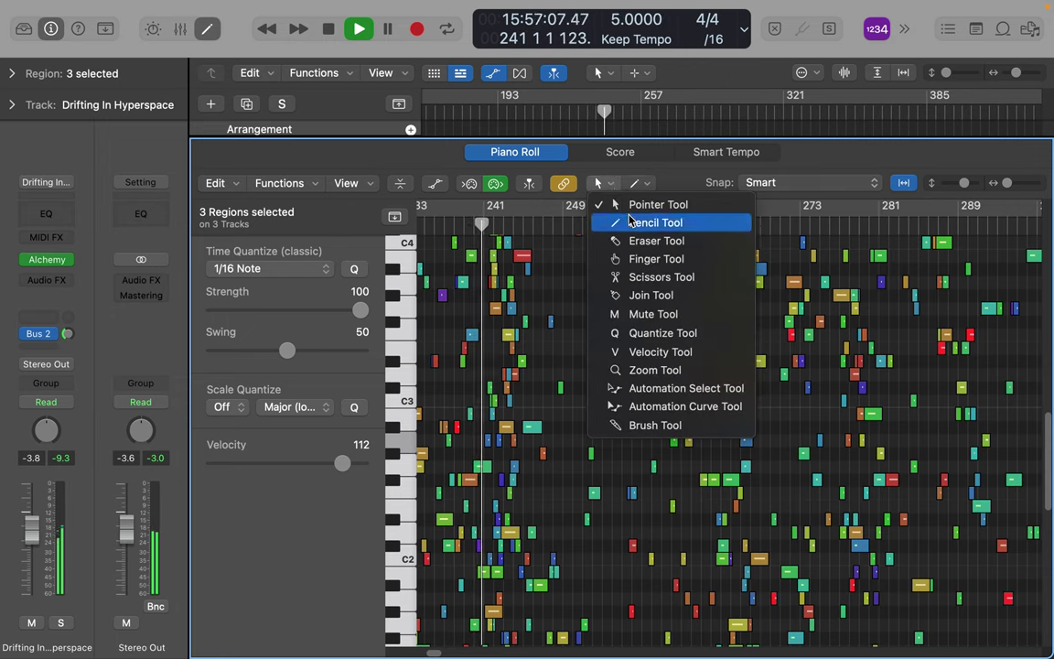
left_click(631, 223)
left_click(645, 187)
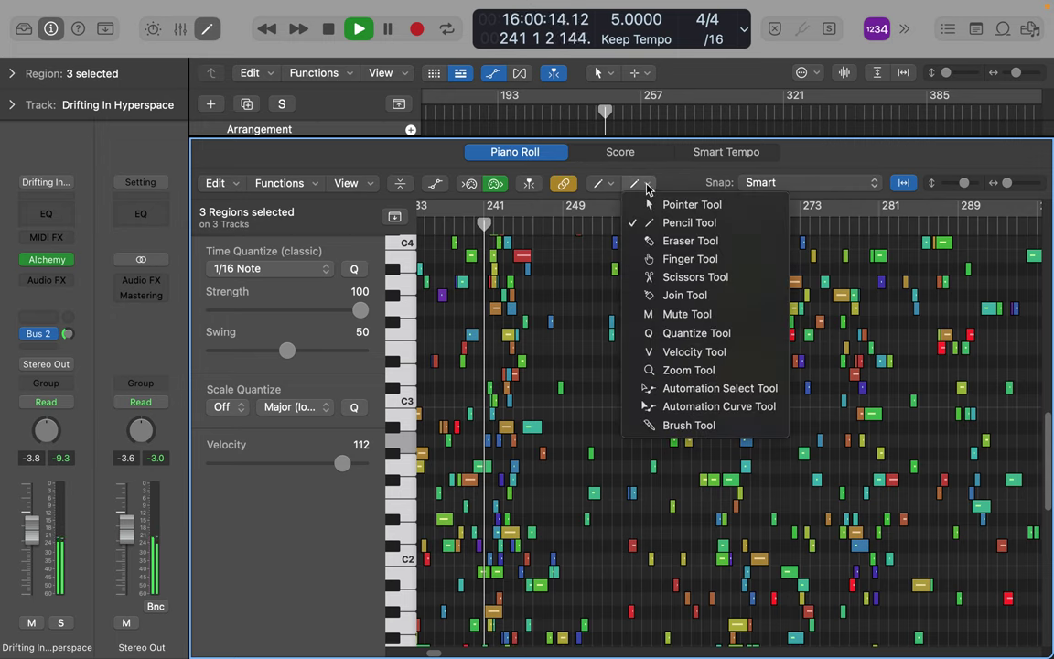
left_click(675, 424)
Draw long notes on A#2, D3 and E3 and short notes on G#3 and F2 between about bars 247 and 260.
mouse_move(564, 426)
left_mouse_down()
mouse_move(595, 405)
mouse_move(616, 358)
mouse_move(619, 371)
left_mouse_up()
left_click(613, 374)
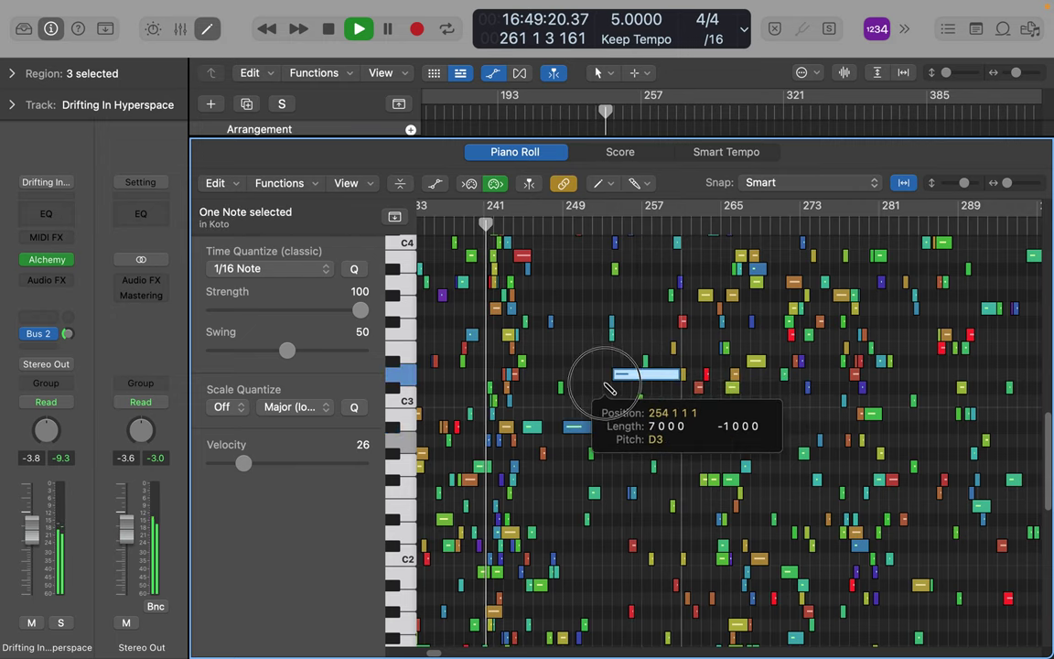
left_click(563, 347)
left_click_drag(564, 352, 528, 351)
left_click(578, 294)
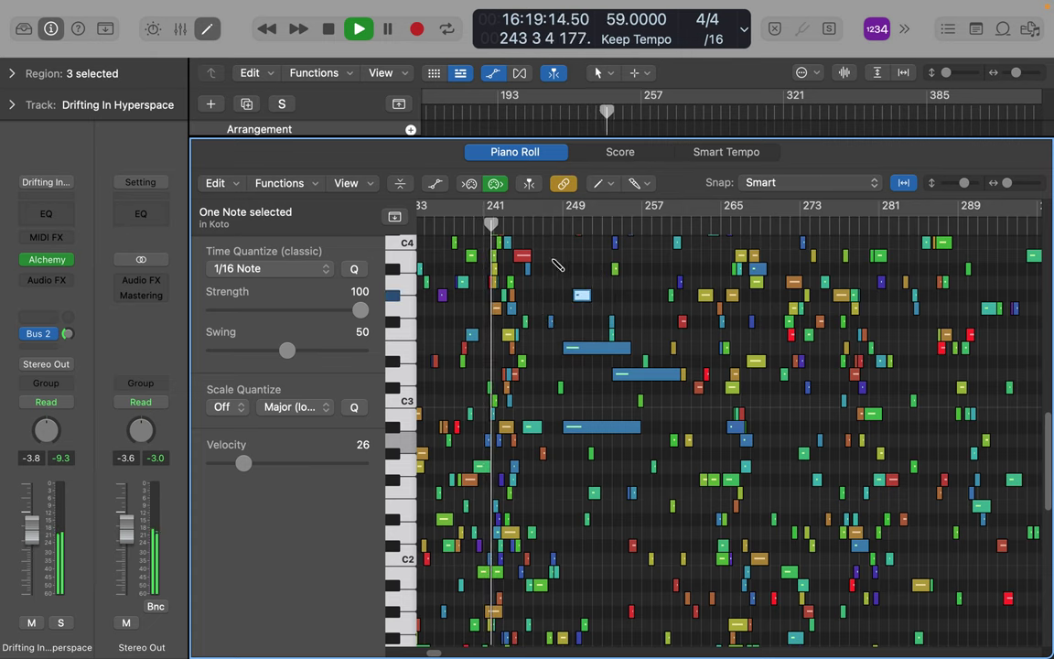
left_click(546, 495)
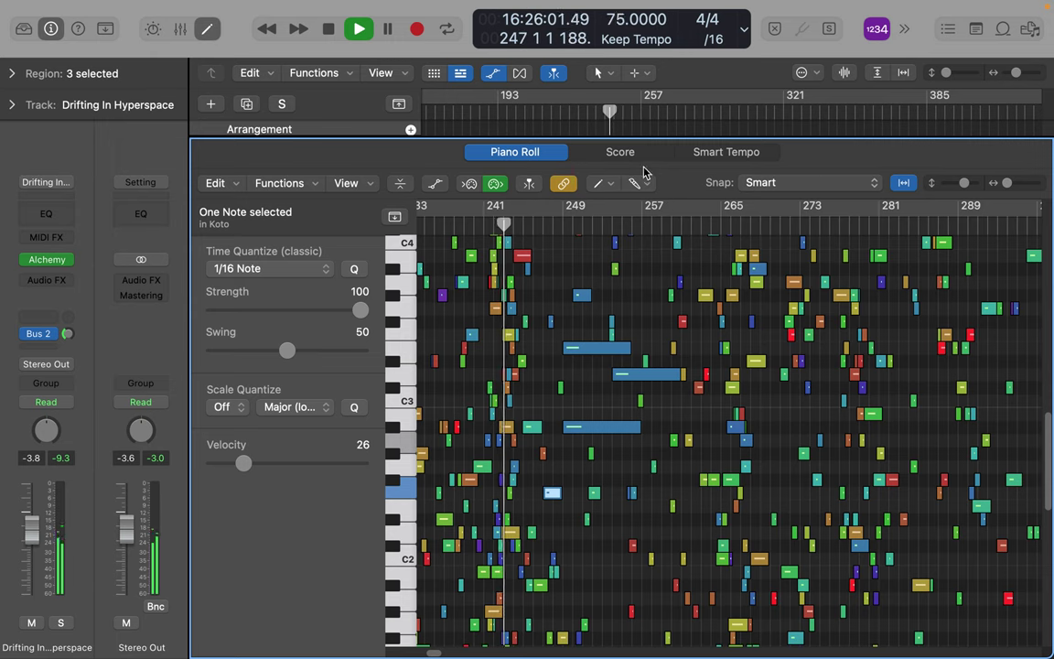
Make Brush the primary tool and paint several freehand streaks of notes between about bars 247 and 287.
left_click(601, 183)
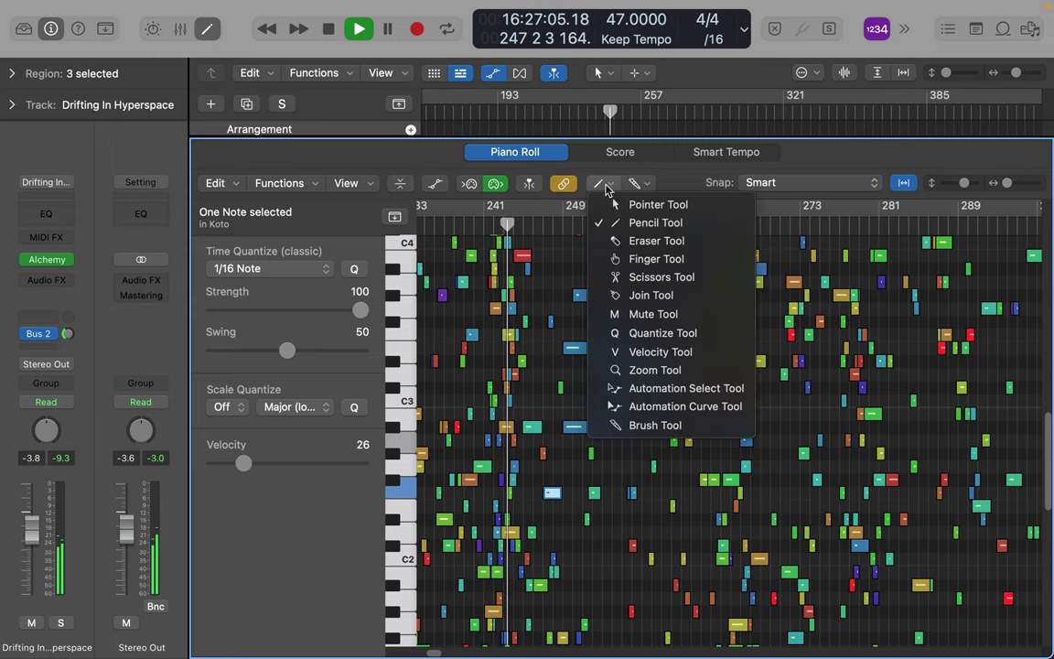
left_click(640, 424)
mouse_move(620, 400)
left_mouse_down()
mouse_move(743, 494)
mouse_move(941, 294)
mouse_move(683, 327)
mouse_move(689, 395)
mouse_move(752, 376)
mouse_move(644, 268)
left_mouse_up()
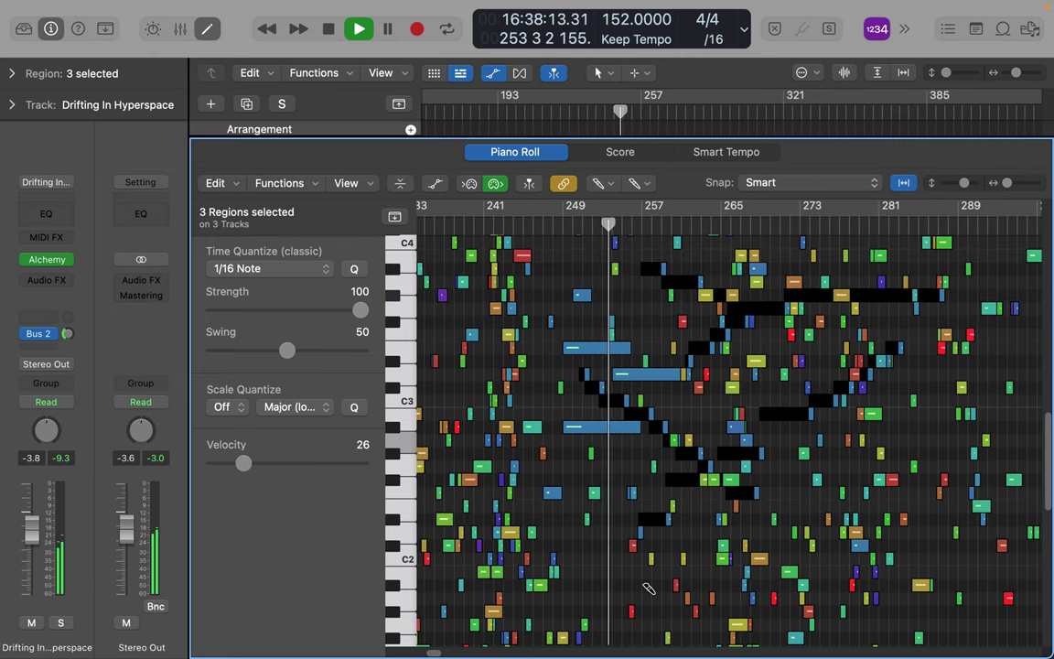
mouse_move(648, 574)
left_mouse_down()
mouse_move(781, 517)
mouse_move(900, 438)
left_mouse_up()
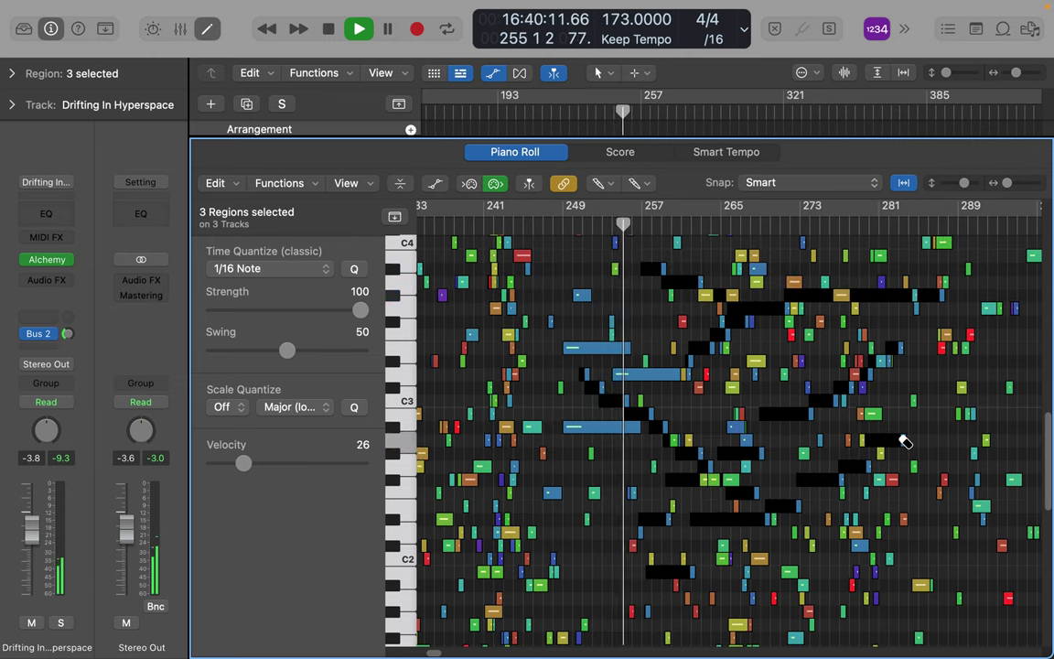
mouse_move(520, 584)
left_mouse_down()
mouse_move(533, 577)
mouse_move(582, 317)
left_mouse_up()
left_click_drag(631, 282, 811, 465)
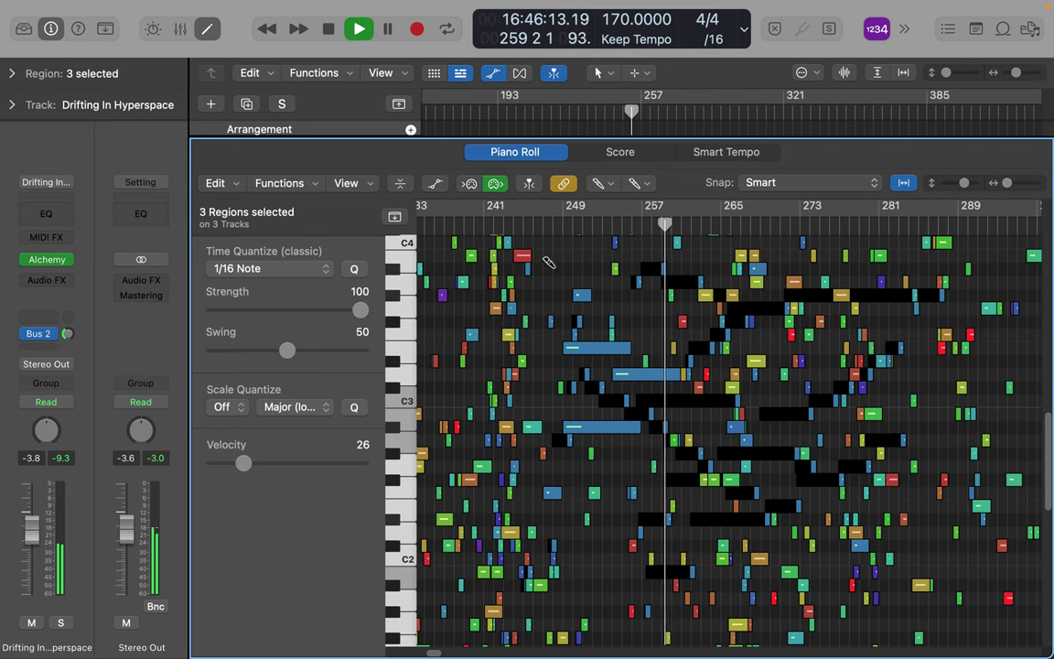
Display the three selected Koto regions as a score and restart playback.
left_click(619, 152)
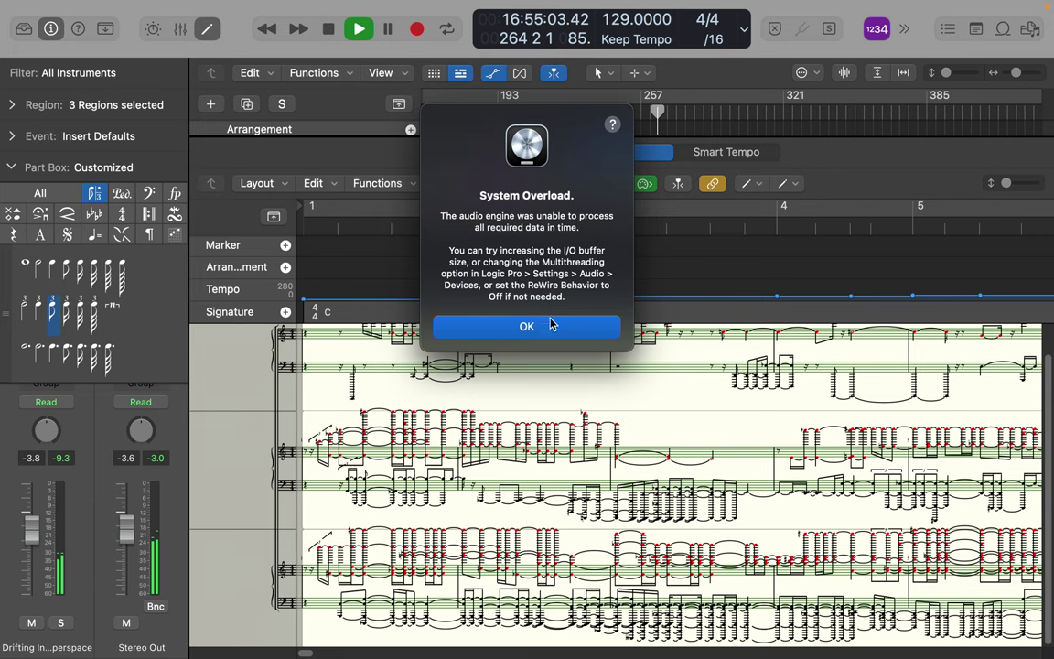
left_click(547, 326)
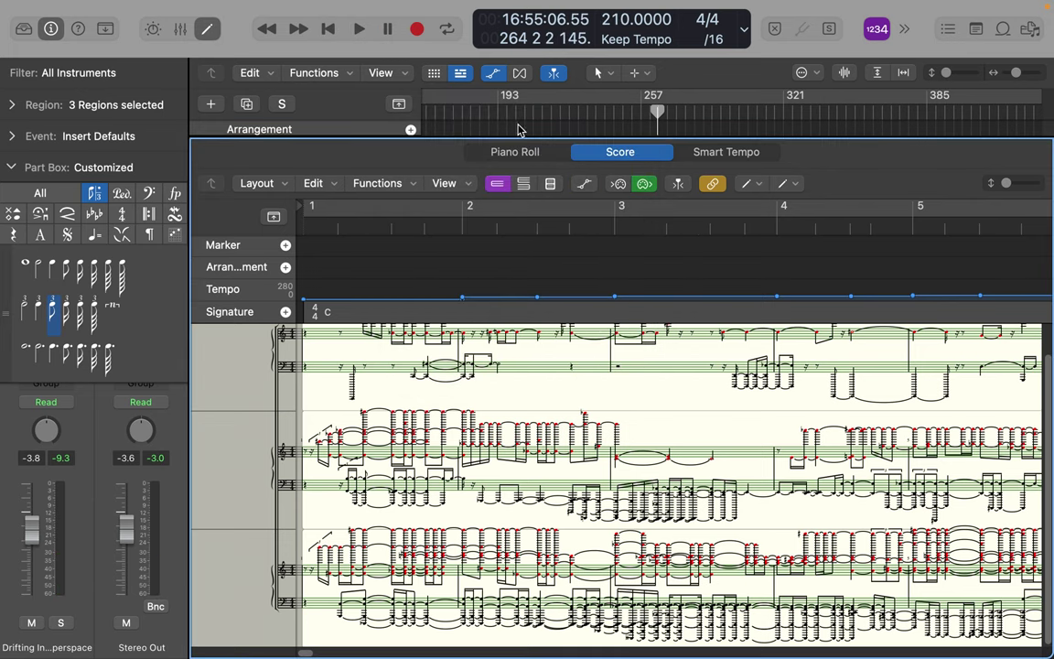
left_click(357, 30)
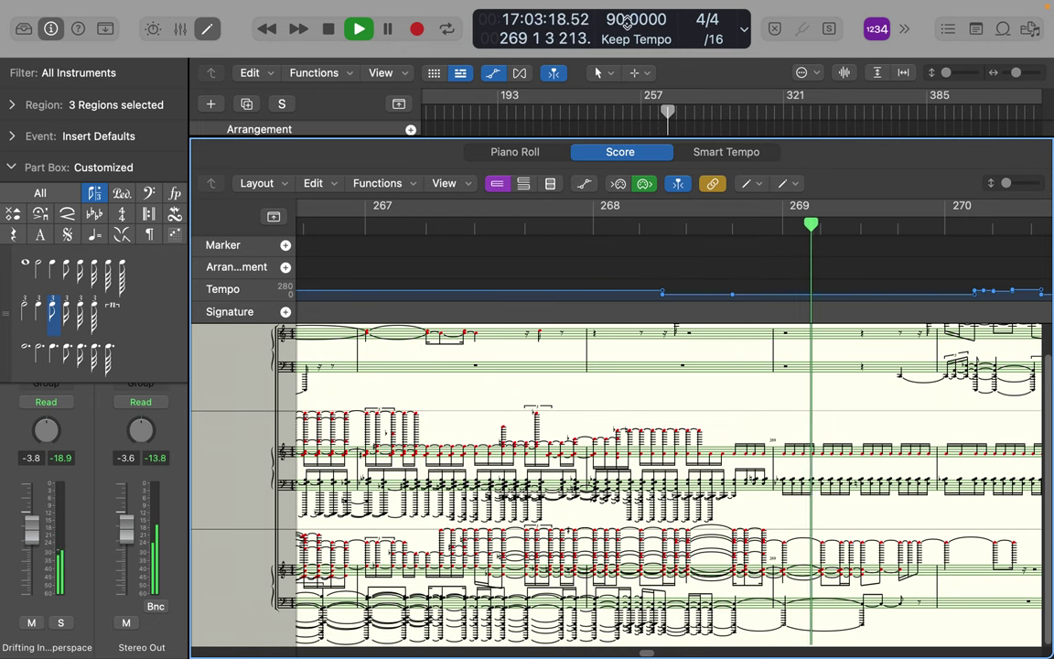
Try to lower the project tempo directly in the transport display.
left_click_drag(633, 22, 615, 55)
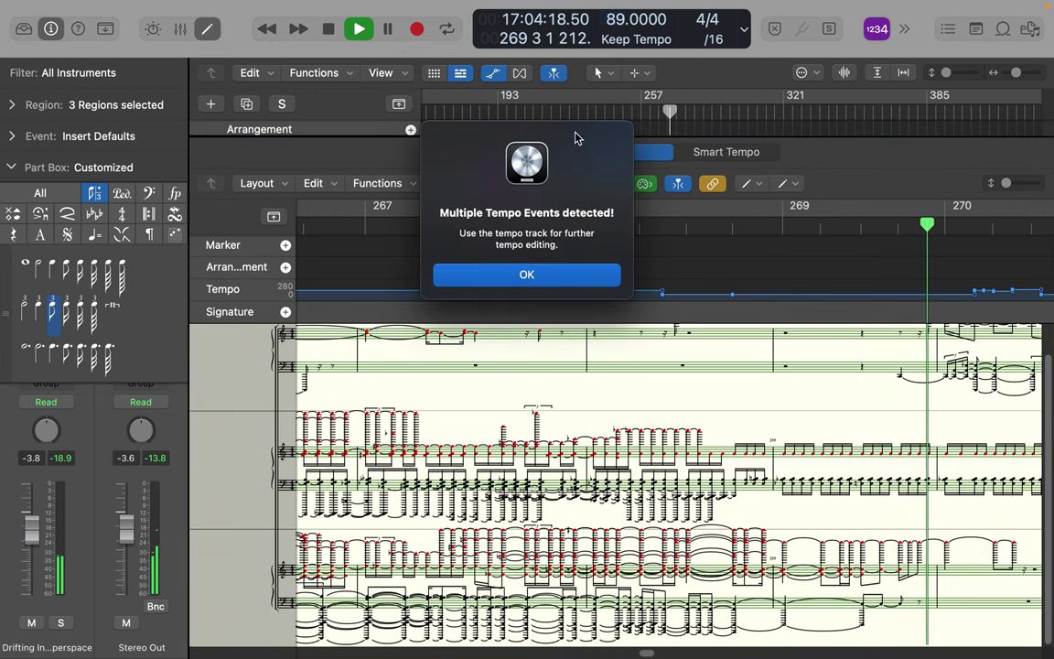
left_click(533, 284)
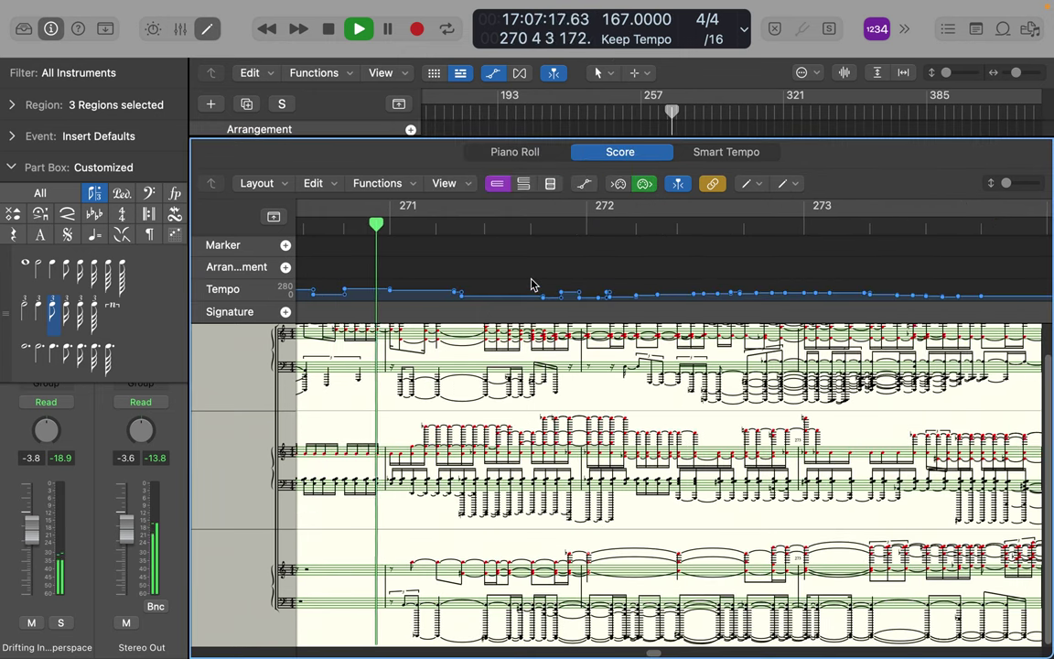
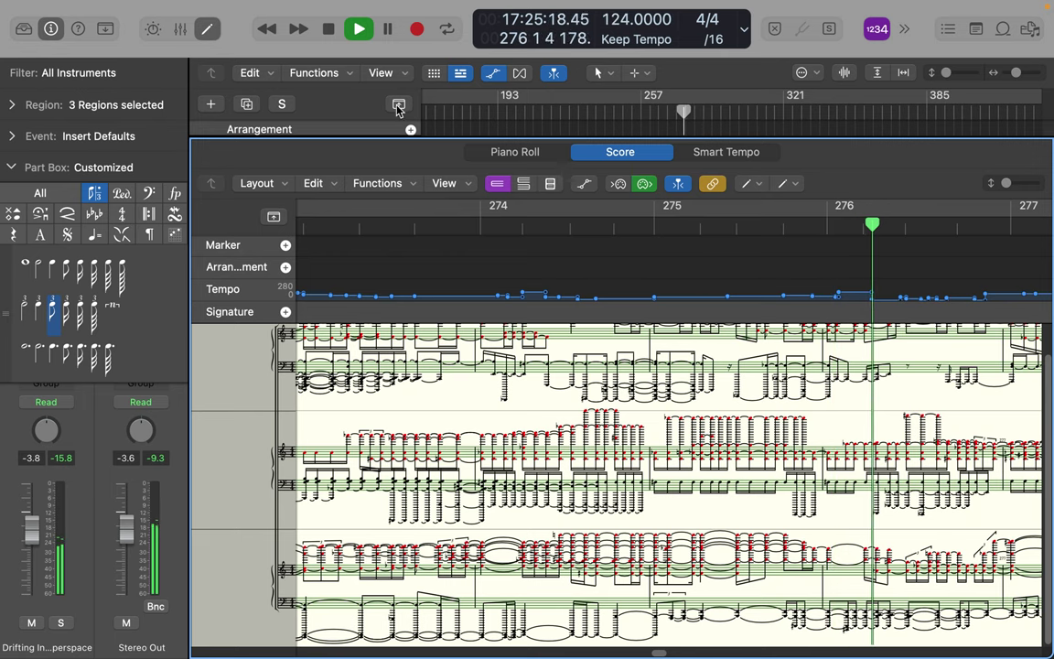
Open only the Drifting In Hyperspace track's Koto region in the Piano Roll, around the painted notes at bars 249–289.
left_click(210, 29)
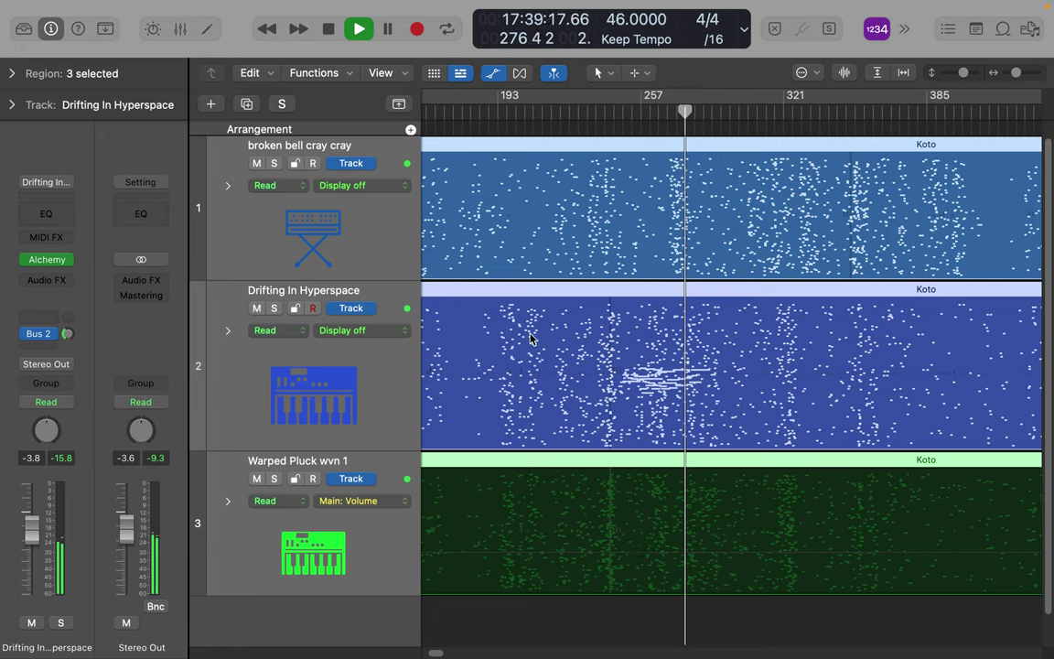
left_click(394, 378)
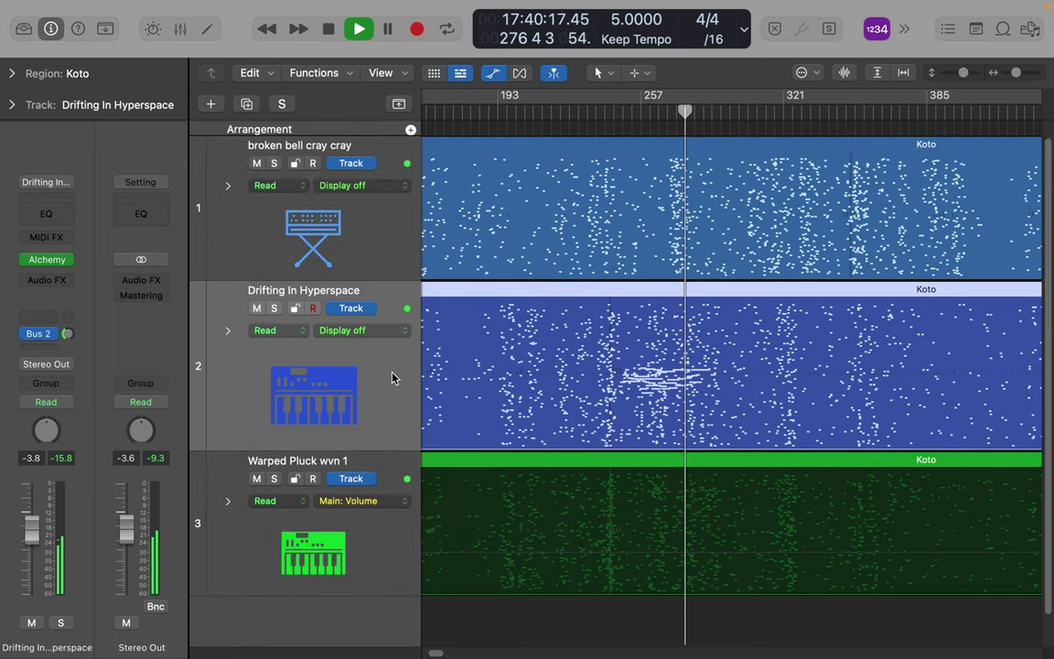
double_click(656, 289)
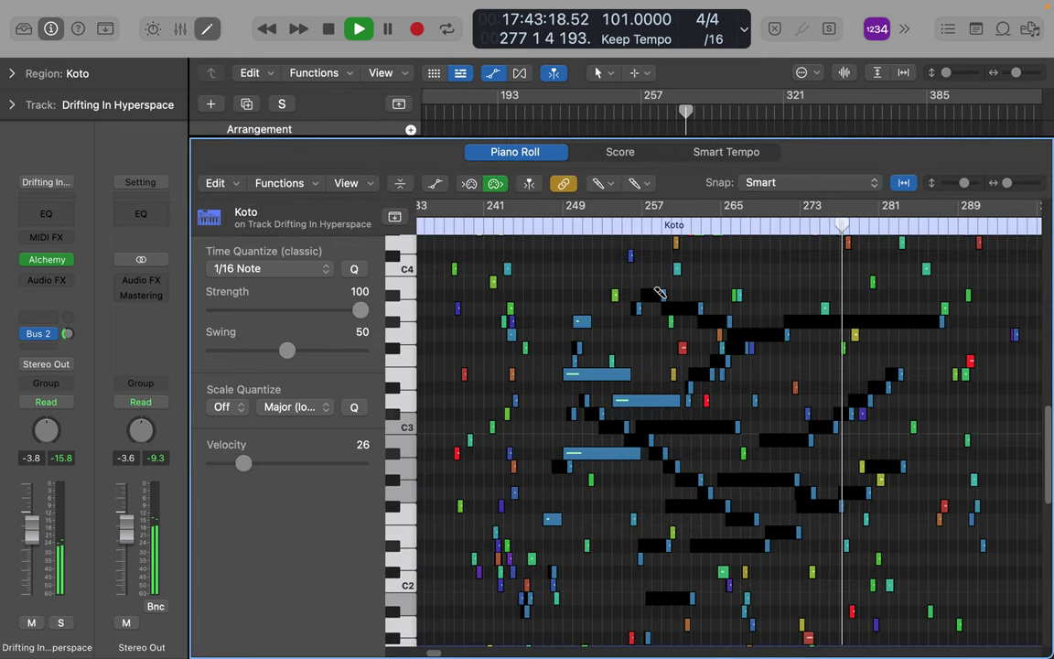
scroll(655, 331, "left", 5)
scroll(656, 332, "up", 3)
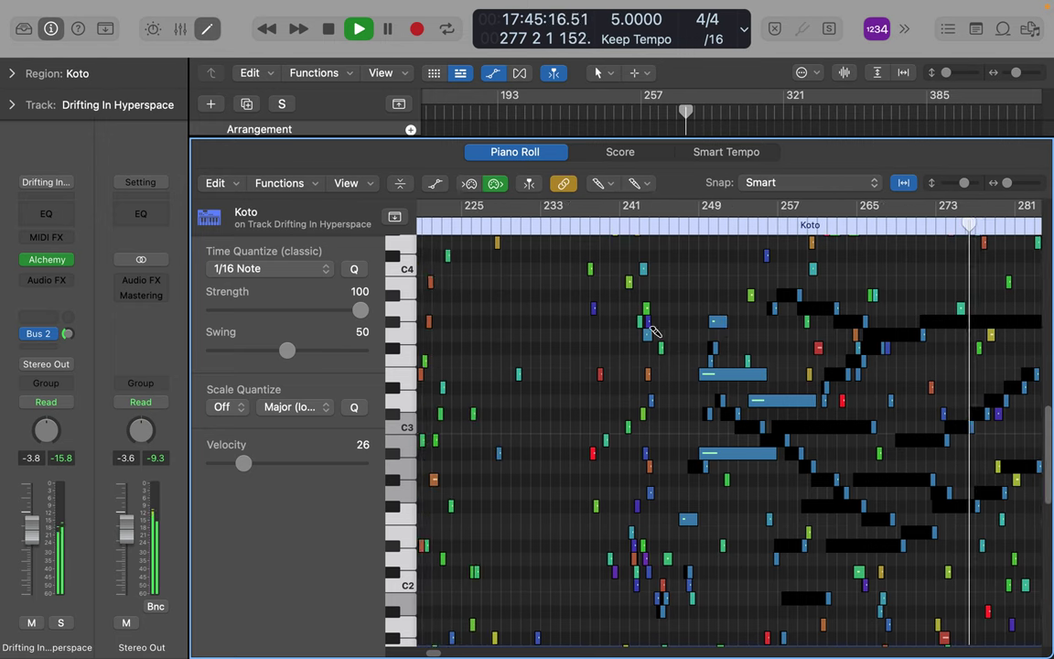
scroll(655, 331, "down", 3)
scroll(655, 331, "right", 4)
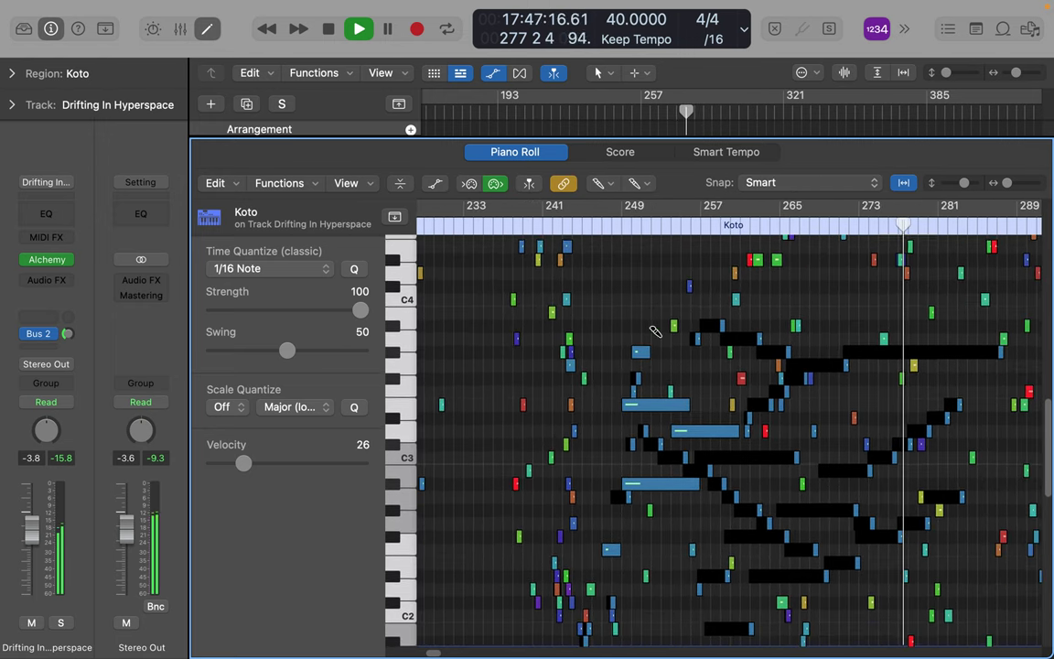
scroll(655, 331, "right", 1)
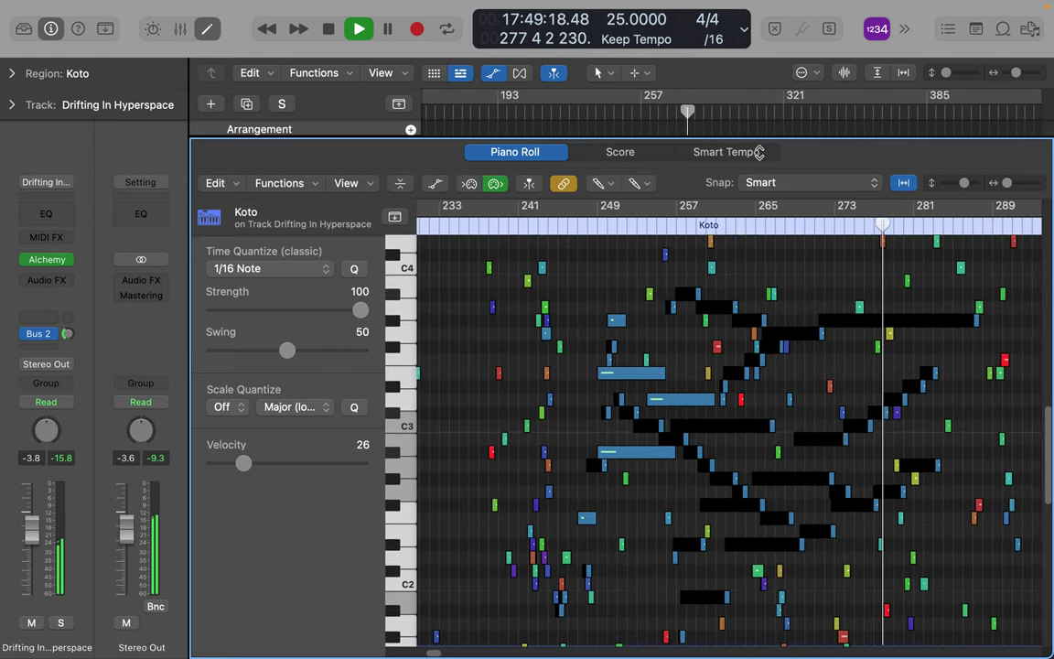
Set the Piano Roll's primary tool to Pointer and its secondary tool to Pencil.
left_click(607, 186)
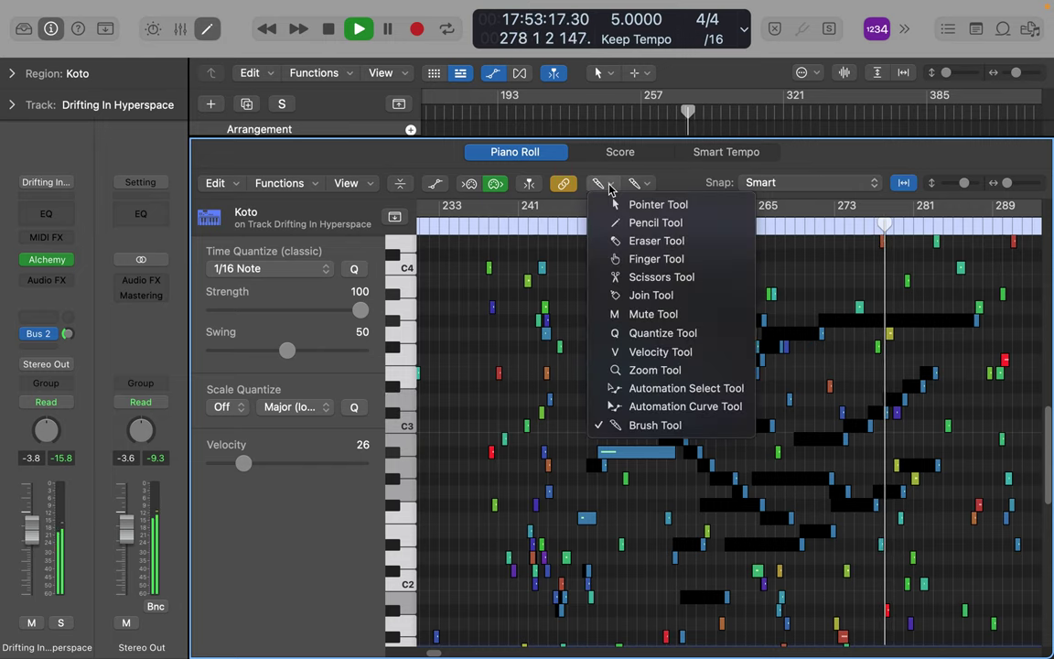
left_click(611, 204)
left_click(640, 184)
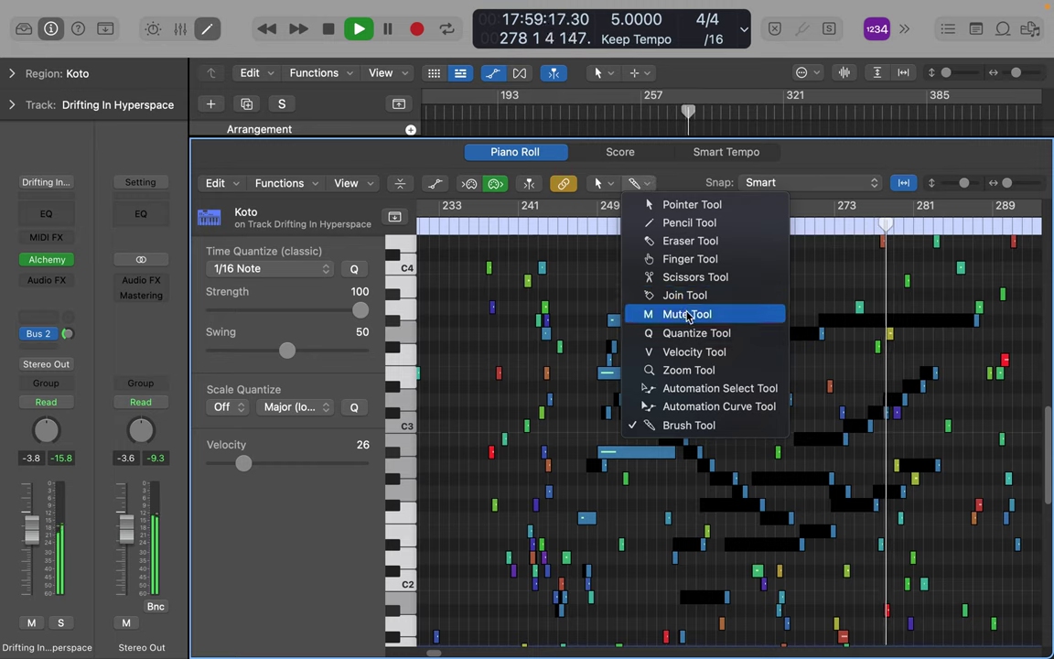
left_click(688, 223)
Duplicate the drawn and painted notes of bars 247–289 to about bar 367 and shift the copy slightly later and lower in pitch.
left_click_drag(620, 317, 998, 547)
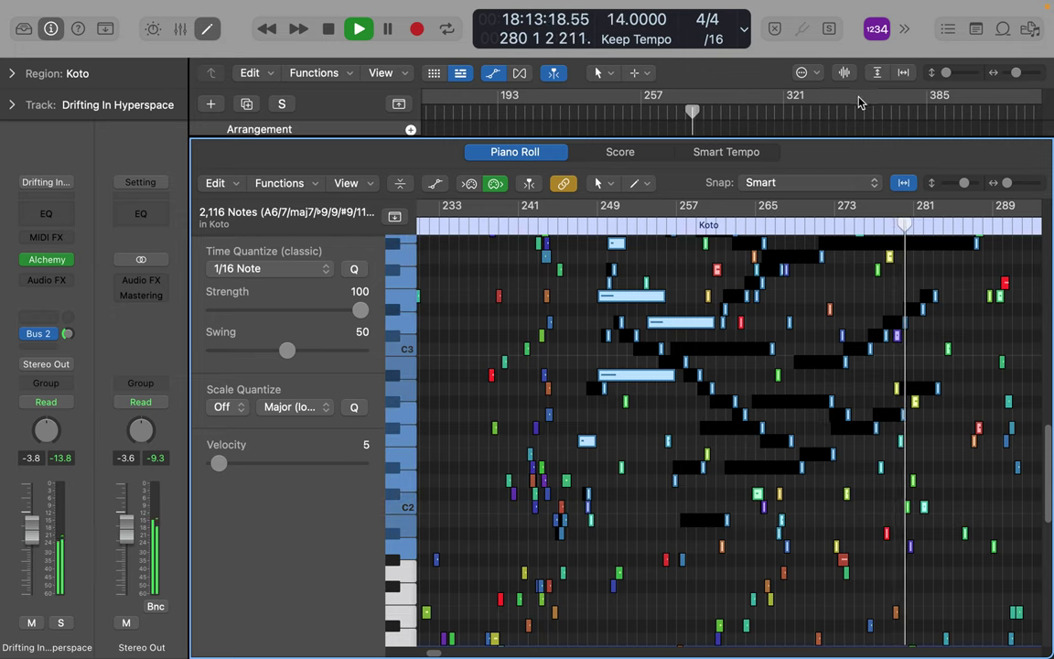
left_click(884, 108)
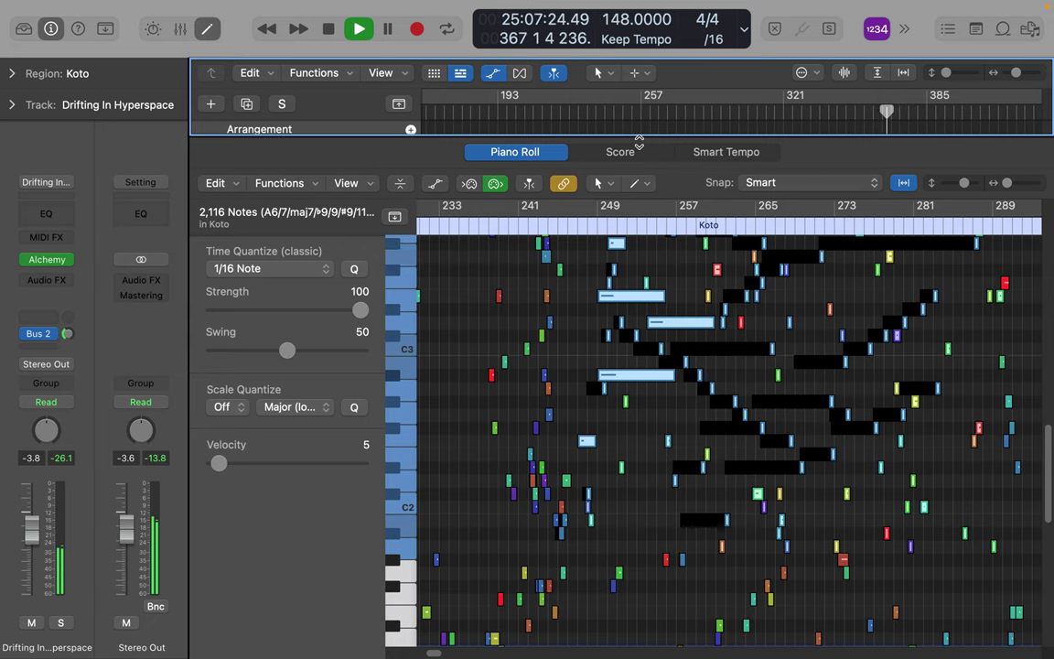
left_click(530, 184)
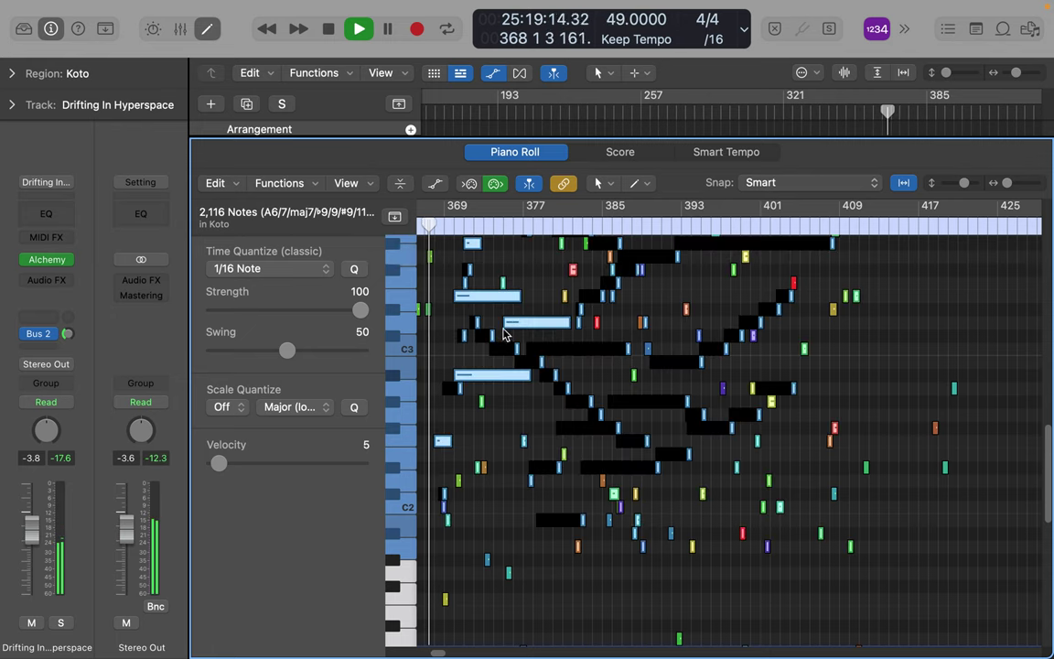
left_click_drag(522, 325, 596, 359)
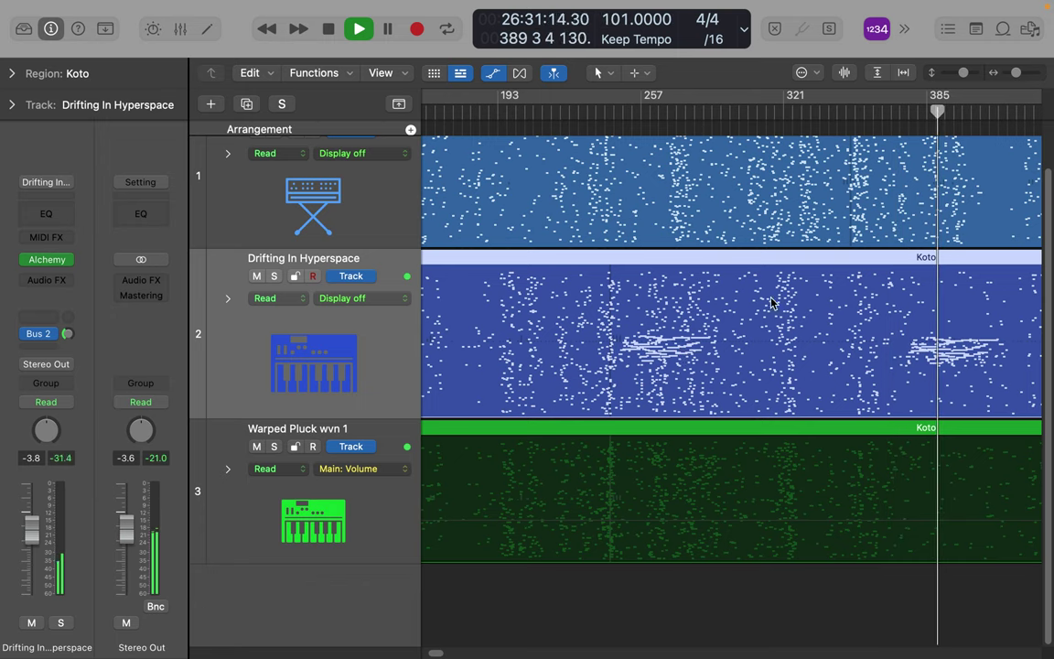
Open the broken bell cray cray track's Koto region in the Piano Roll.
left_click(390, 217)
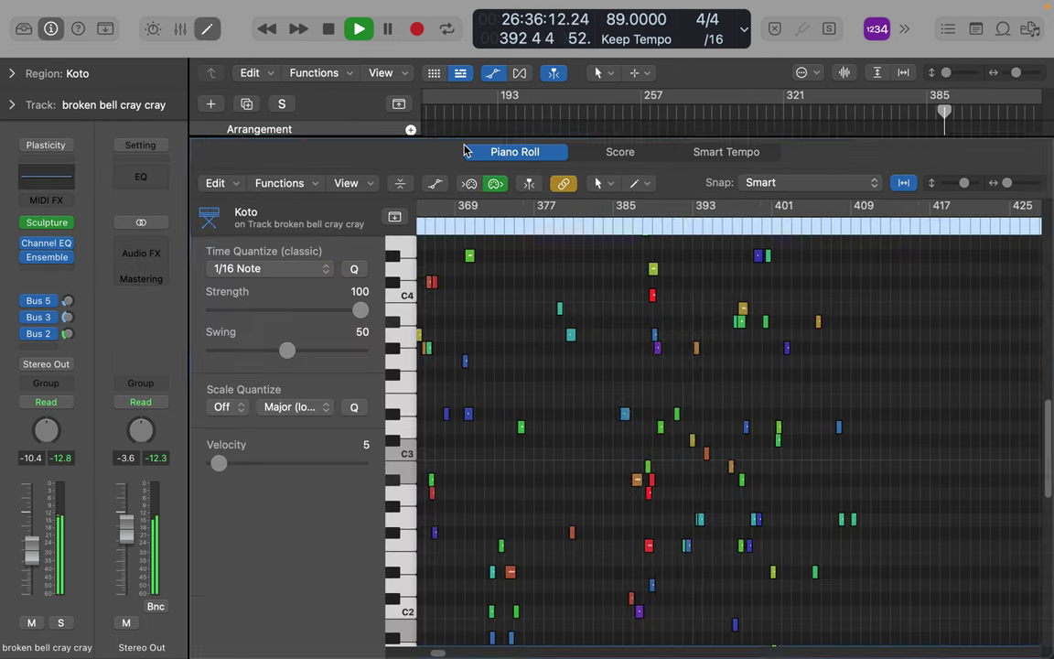
Place the playhead at about bar 406 in the broken bell cray cray track's Koto region and paste the copied notes.
double_click(464, 149)
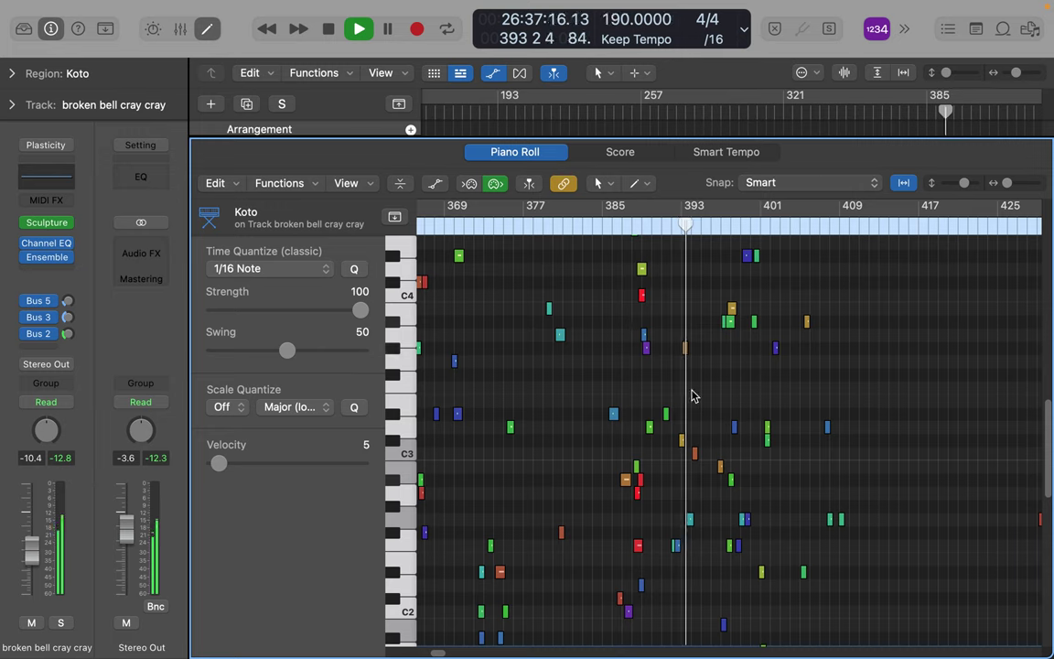
left_click(809, 211)
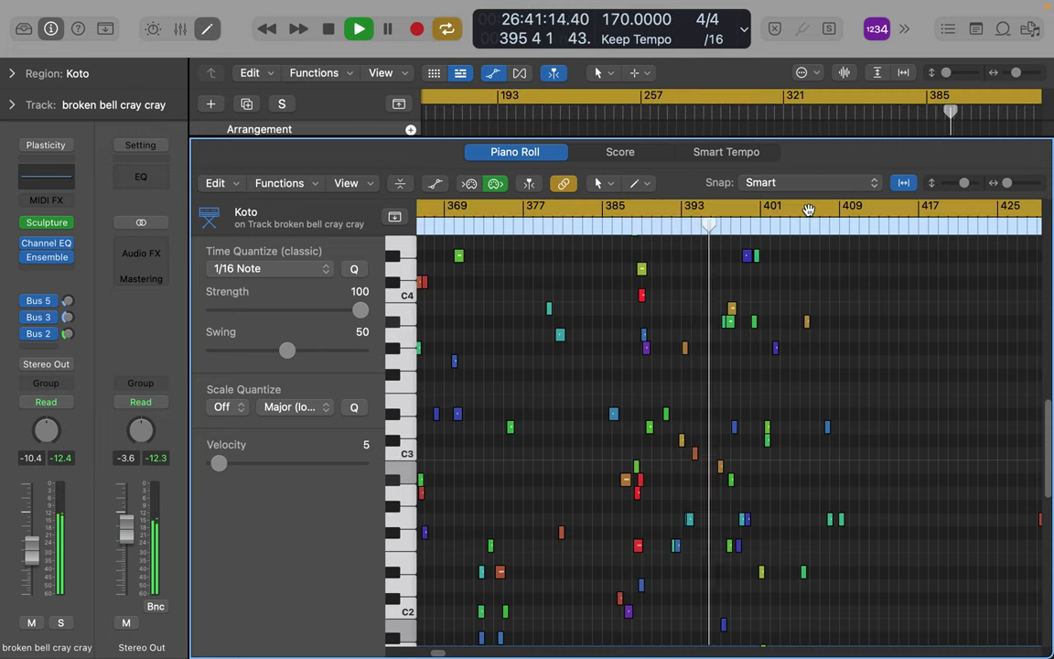
left_click(811, 223)
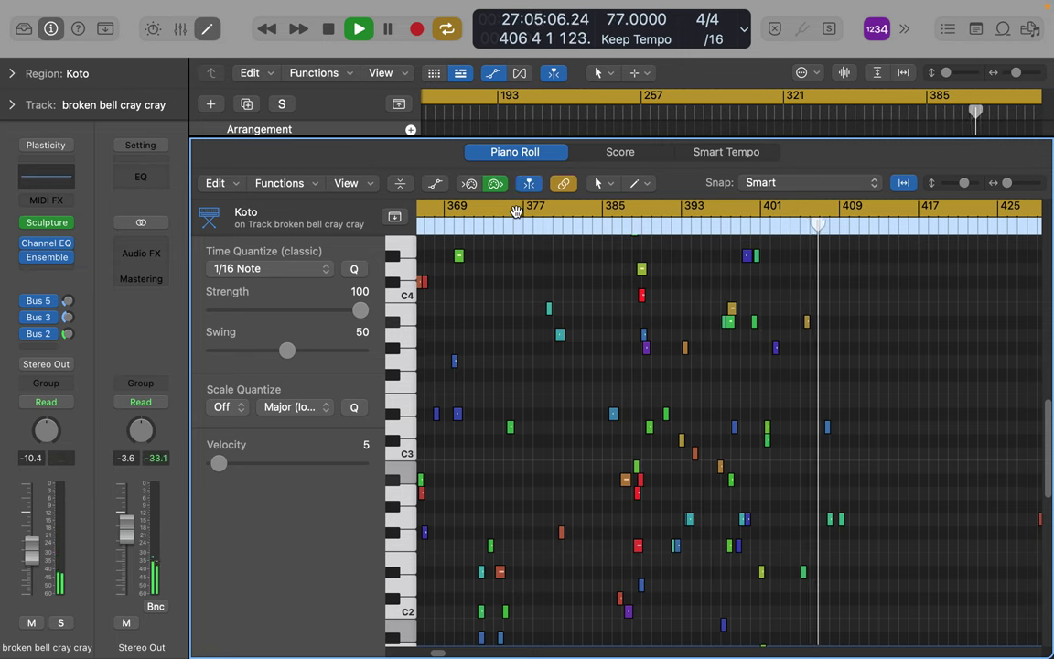
key("super+v")
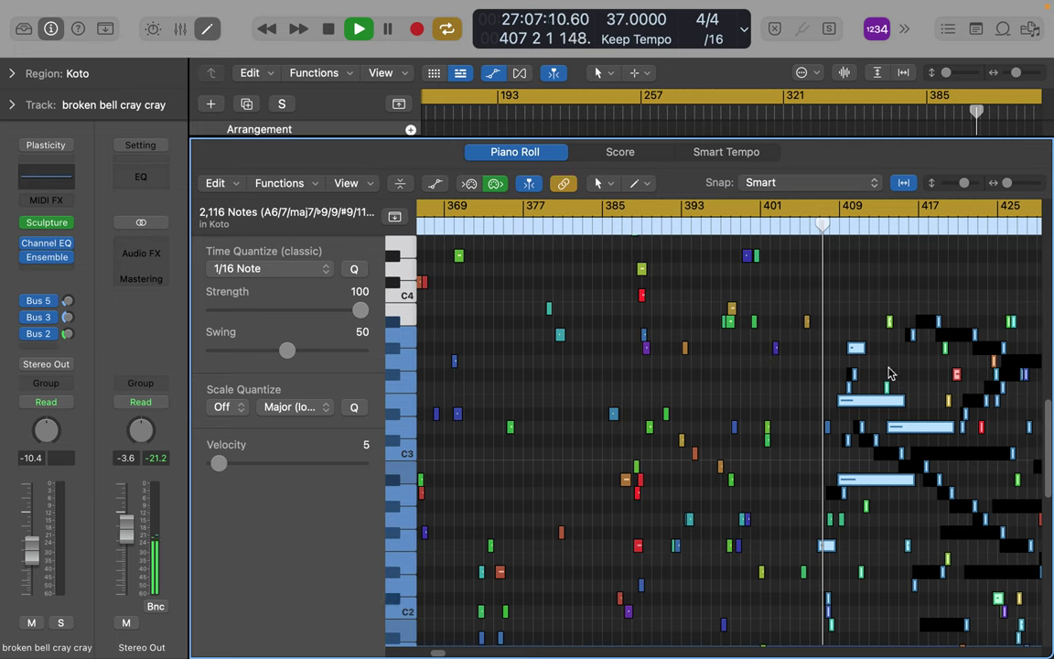
Move the pasted notes well up in pitch and slightly earlier, so that they start at about bar 405.
left_click_drag(885, 398, 928, 316)
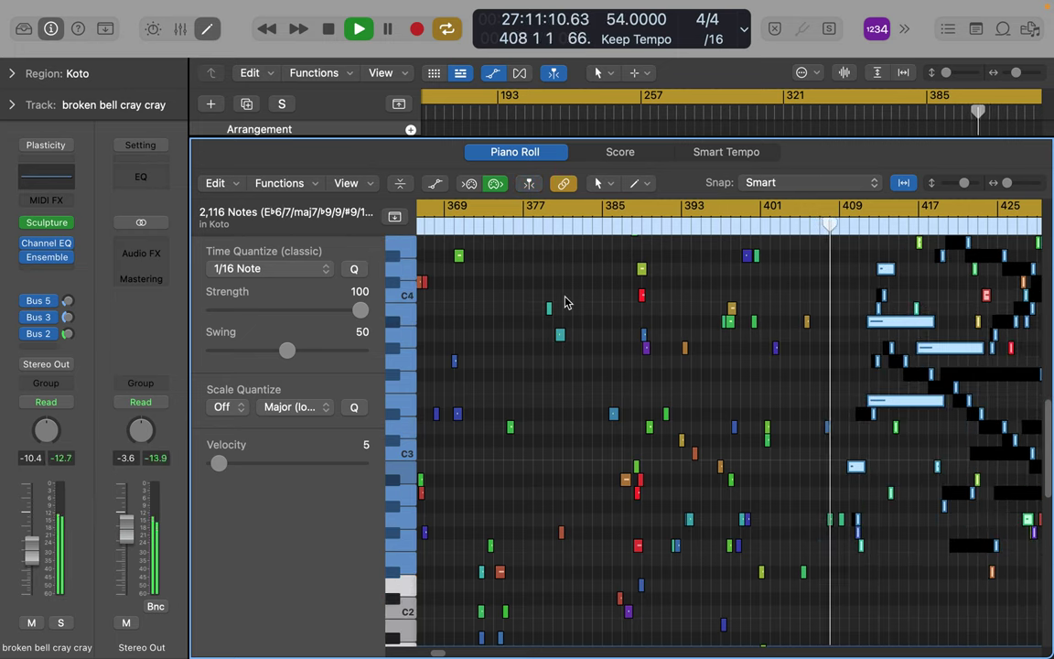
scroll(476, 414, "up", 5)
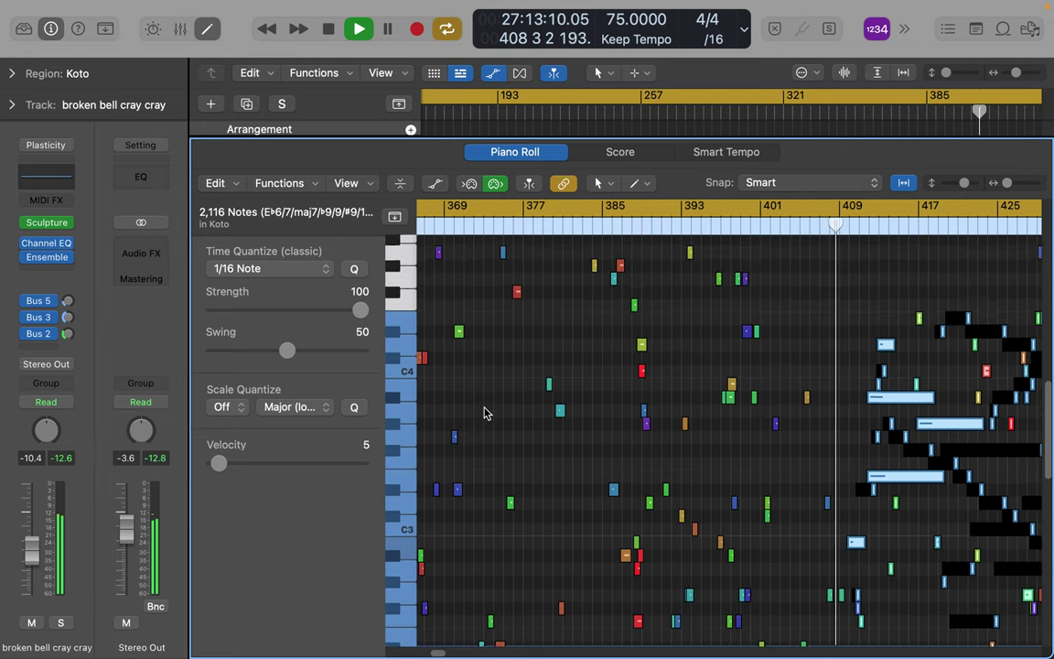
scroll(485, 413, "up", 3)
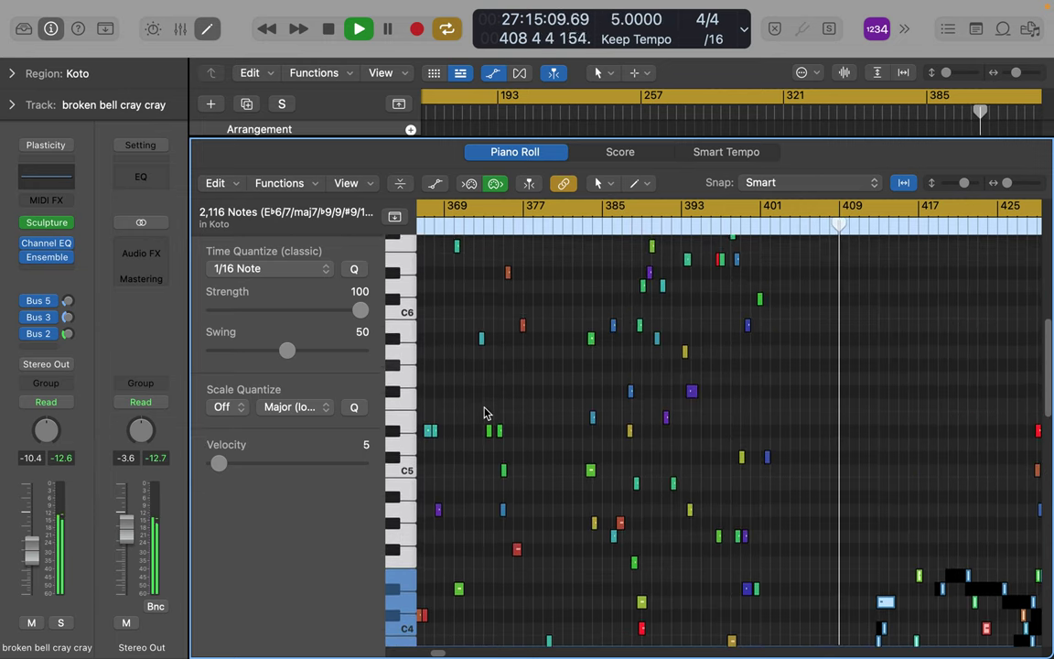
scroll(485, 413, "down", 3)
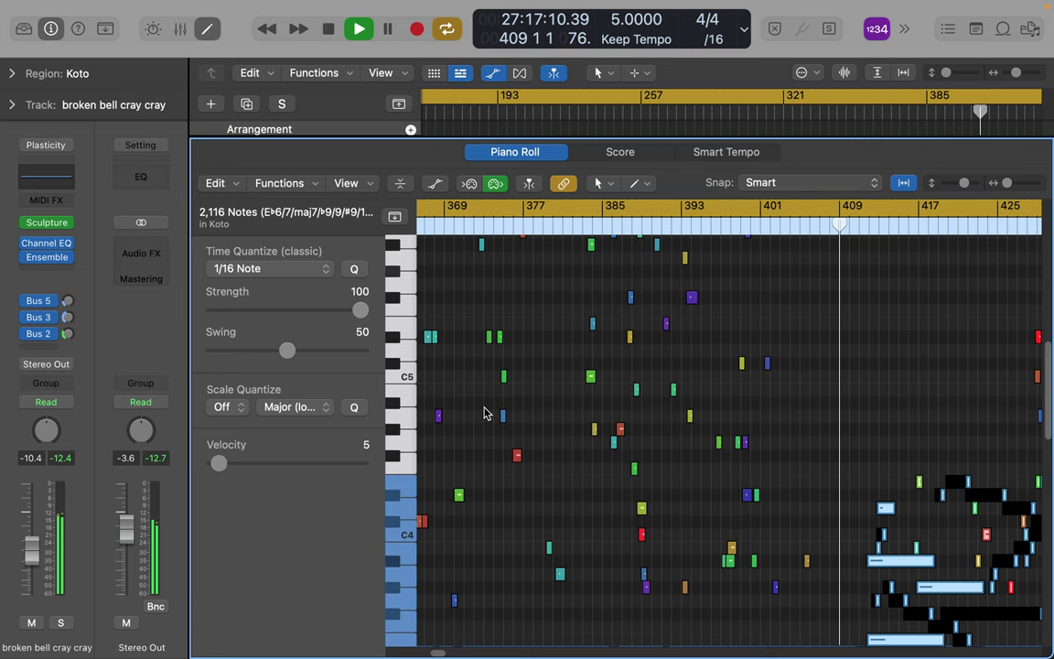
left_click_drag(909, 567, 877, 380)
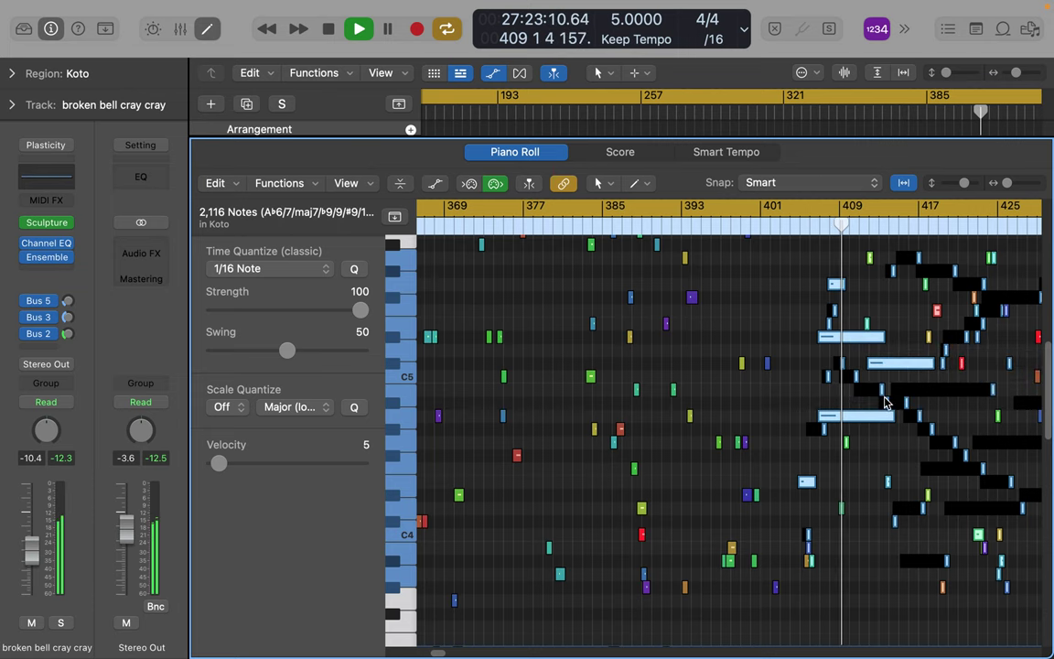
Paste a second copy of the notes at about bar 409 and move it lower in pitch and later to about bar 416.
scroll(885, 402, "right", 5)
scroll(885, 402, "down", 6)
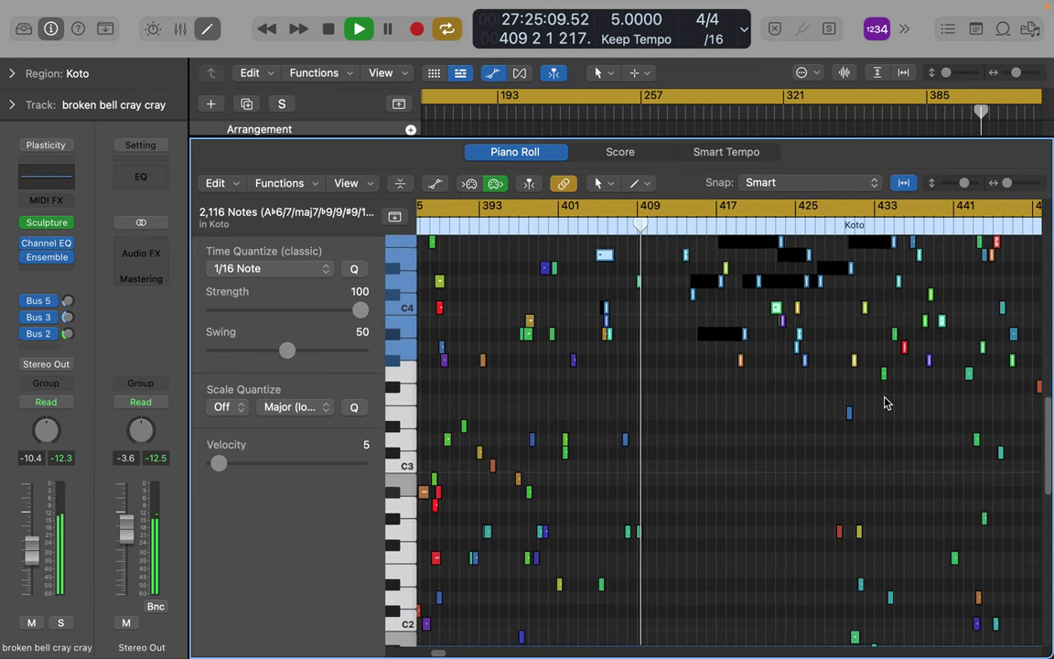
scroll(885, 403, "down", 3)
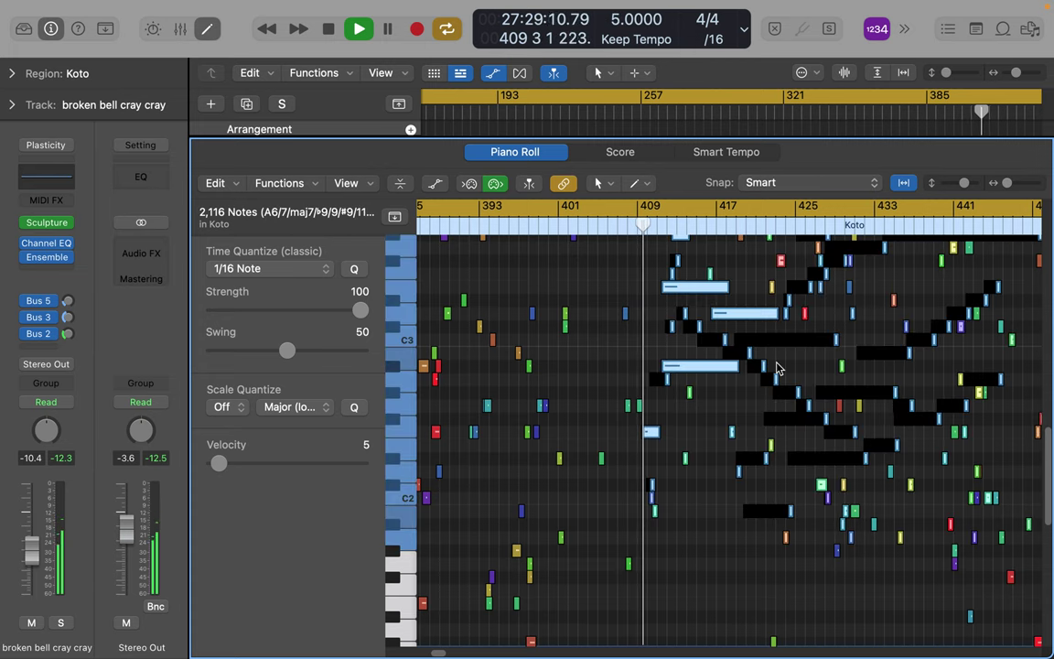
left_click_drag(718, 366, 794, 461)
scroll(528, 453, "down", 3)
scroll(528, 453, "down", 3)
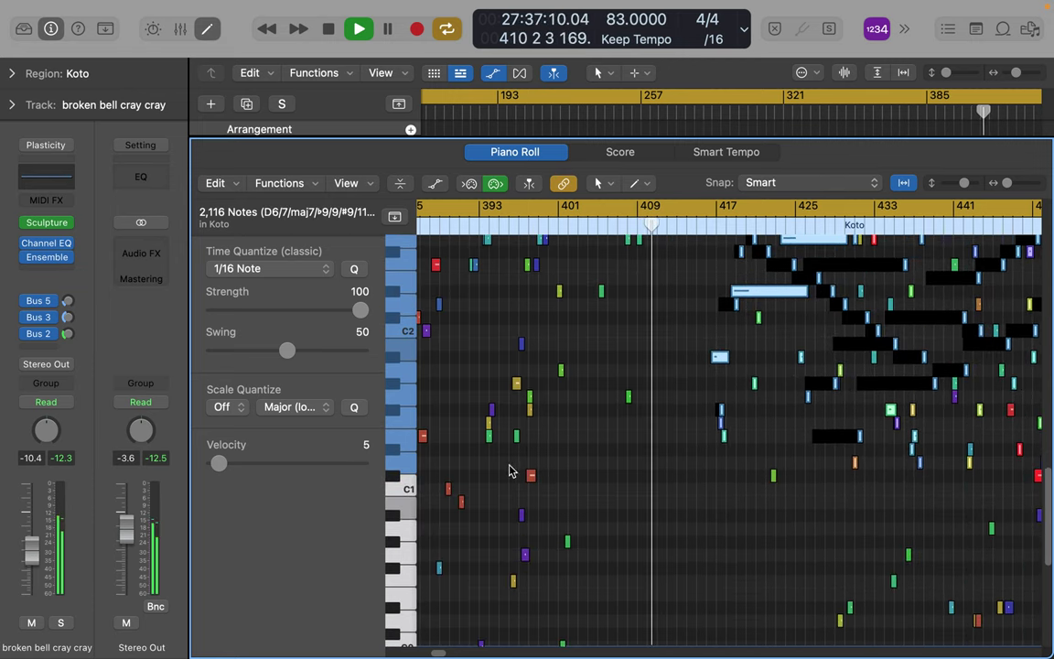
scroll(920, 408, "right", 5)
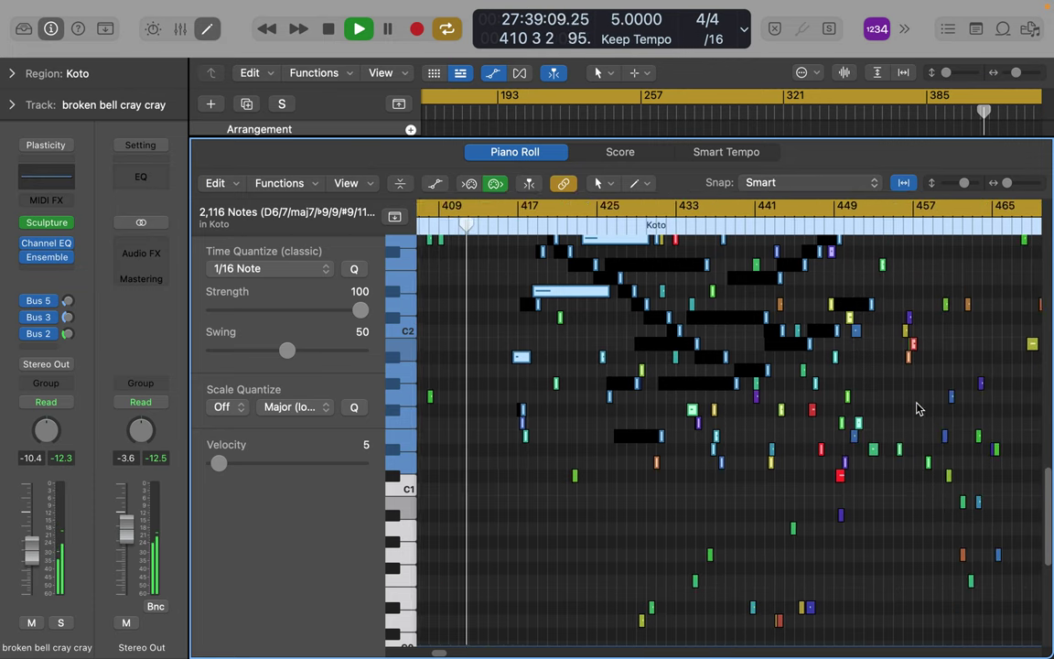
scroll(919, 407, "right", 3)
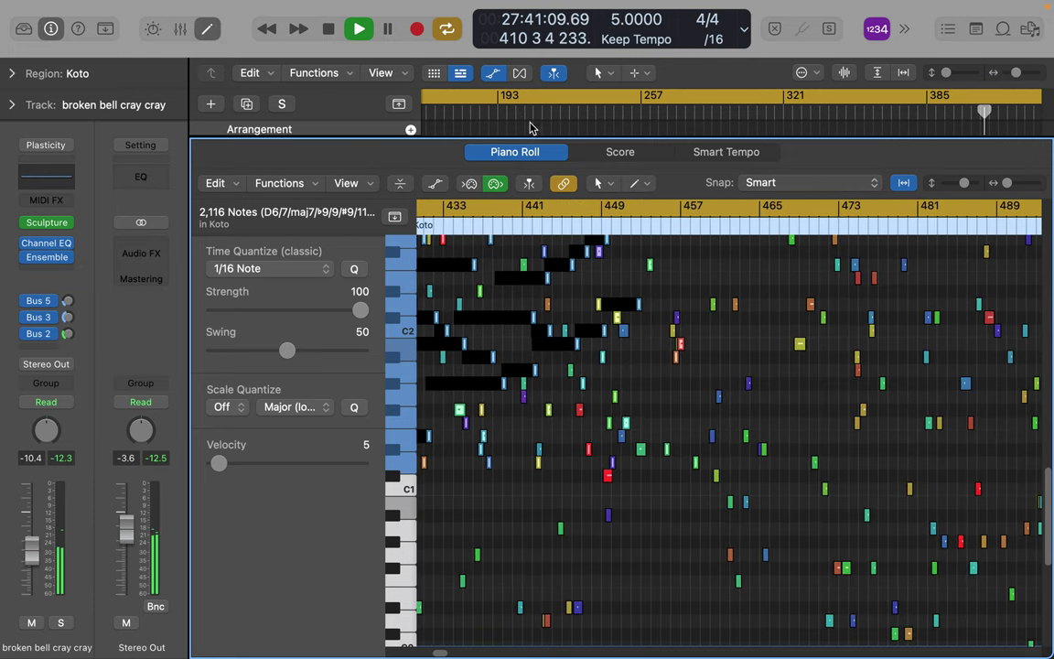
Move the playhead to about bar 505 and switch the Piano Roll to the Drifting In Hyperspace track's Koto region.
left_click(209, 30)
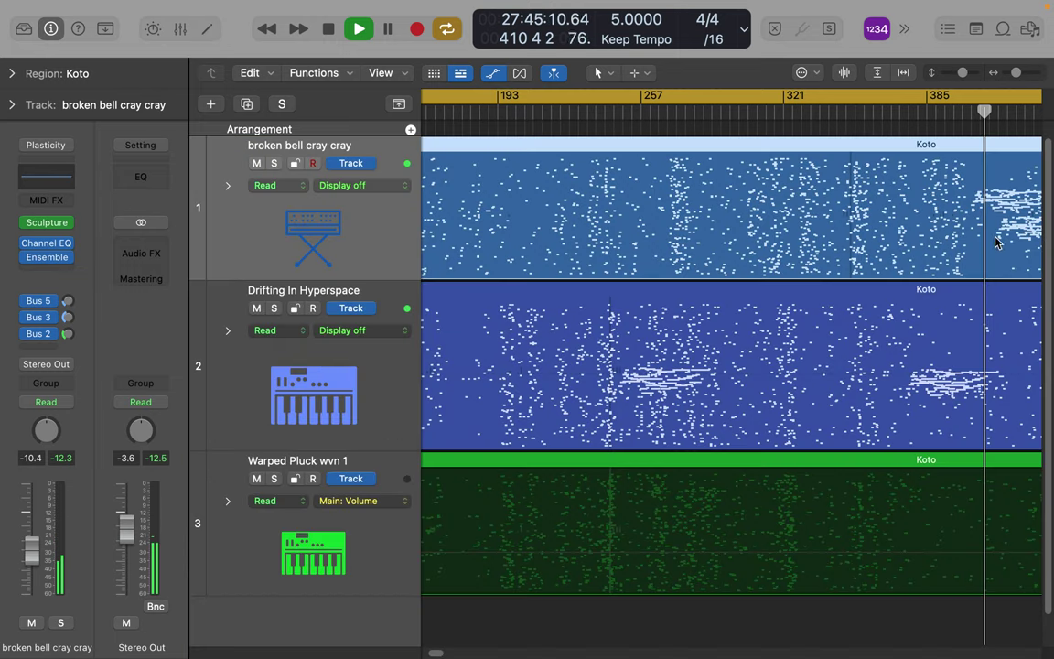
scroll(968, 267, "right", 6)
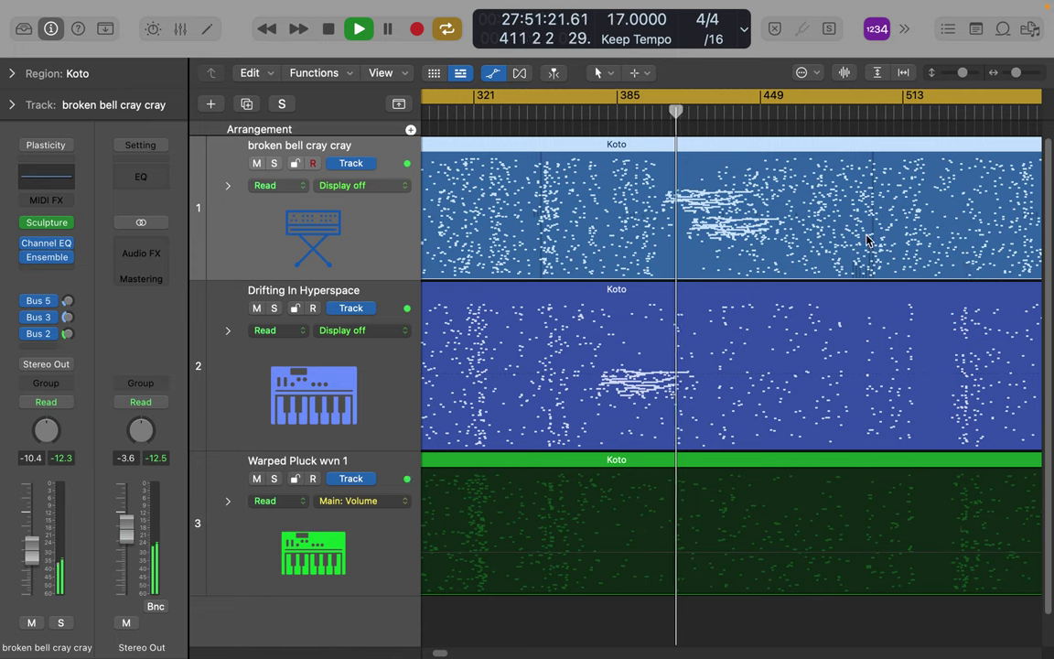
left_click(883, 112)
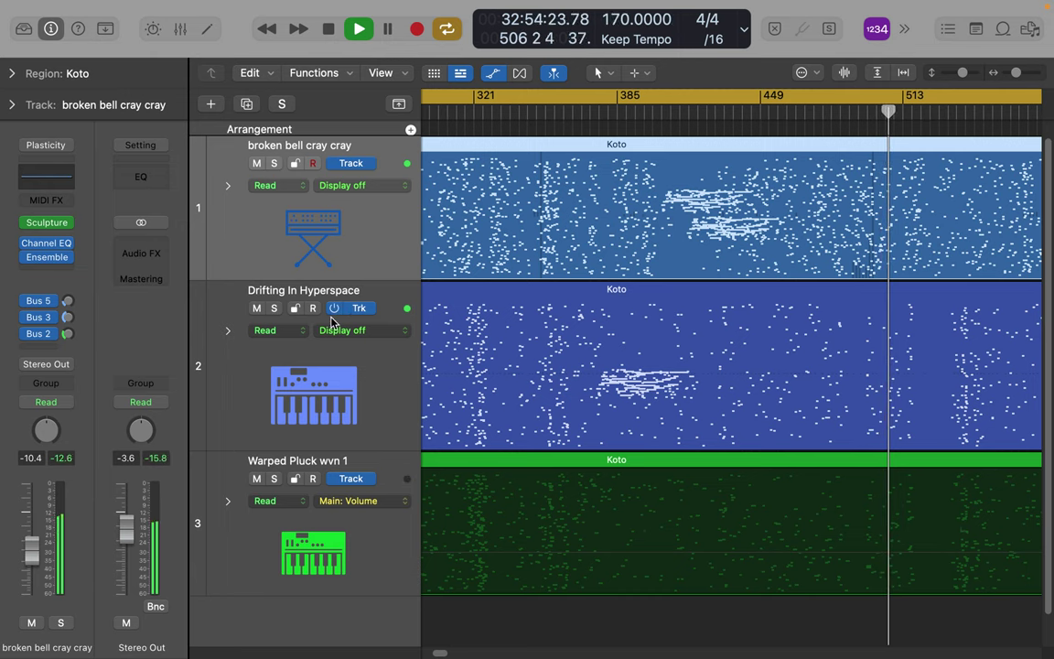
left_click(380, 389)
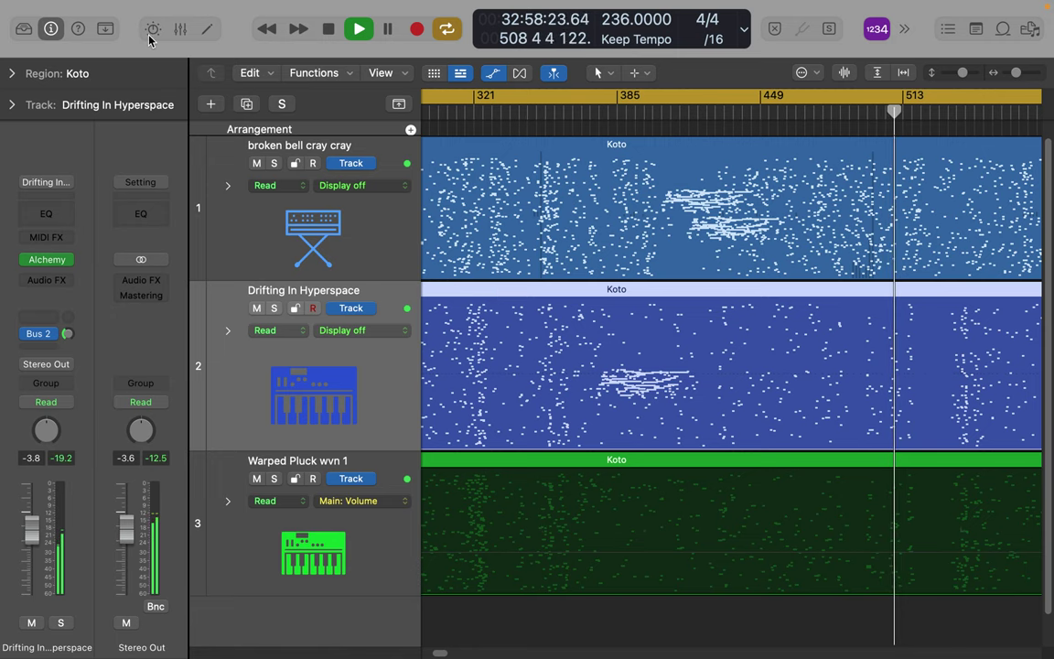
left_click(208, 32)
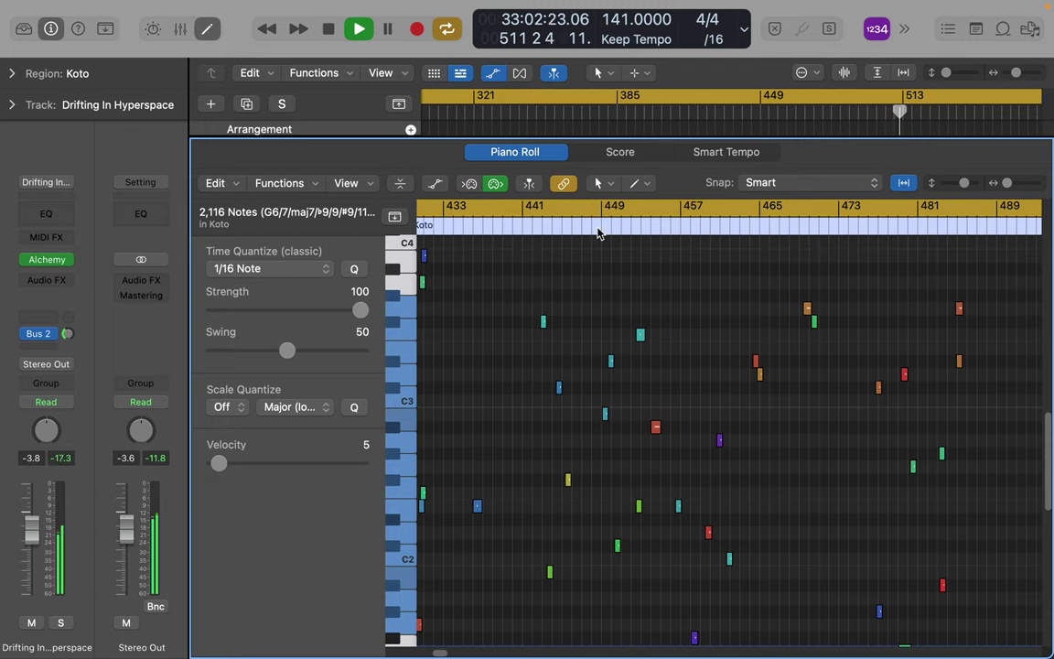
left_click(531, 184)
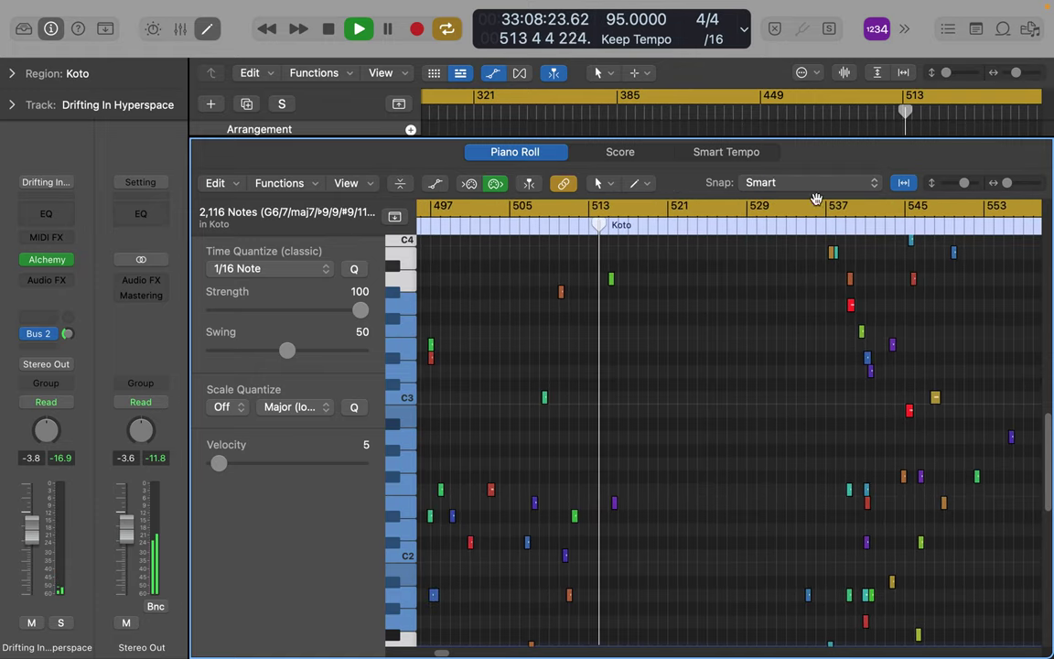
Paste the copied notes at about bar 516 and move them lower in pitch and earlier to about bar 510.
left_click(814, 113)
scroll(781, 343, "down", 8)
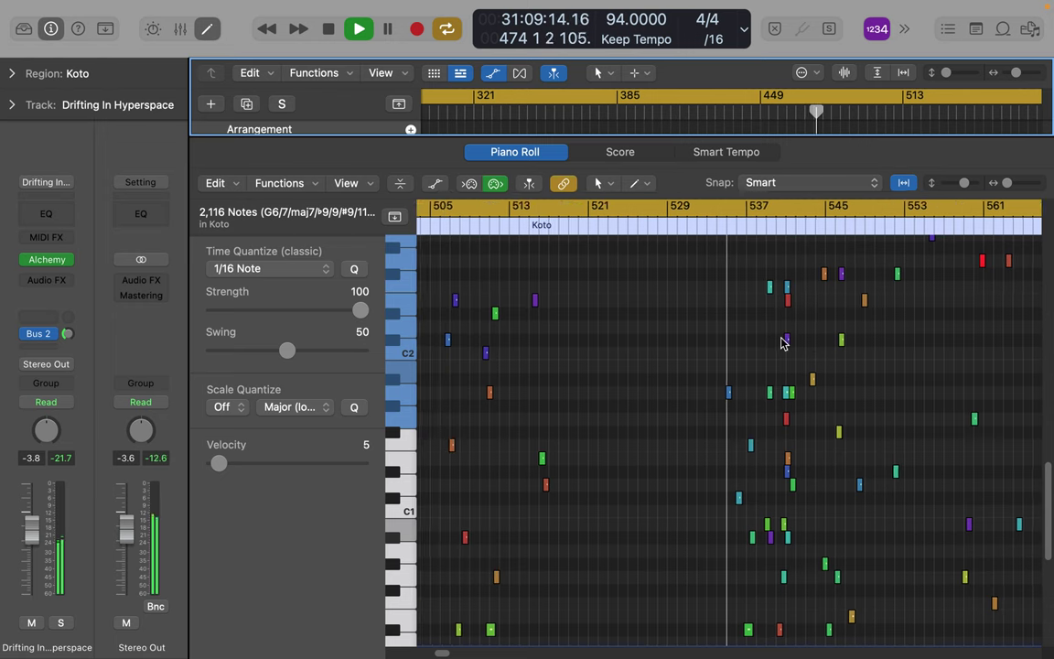
scroll(781, 343, "down", 4)
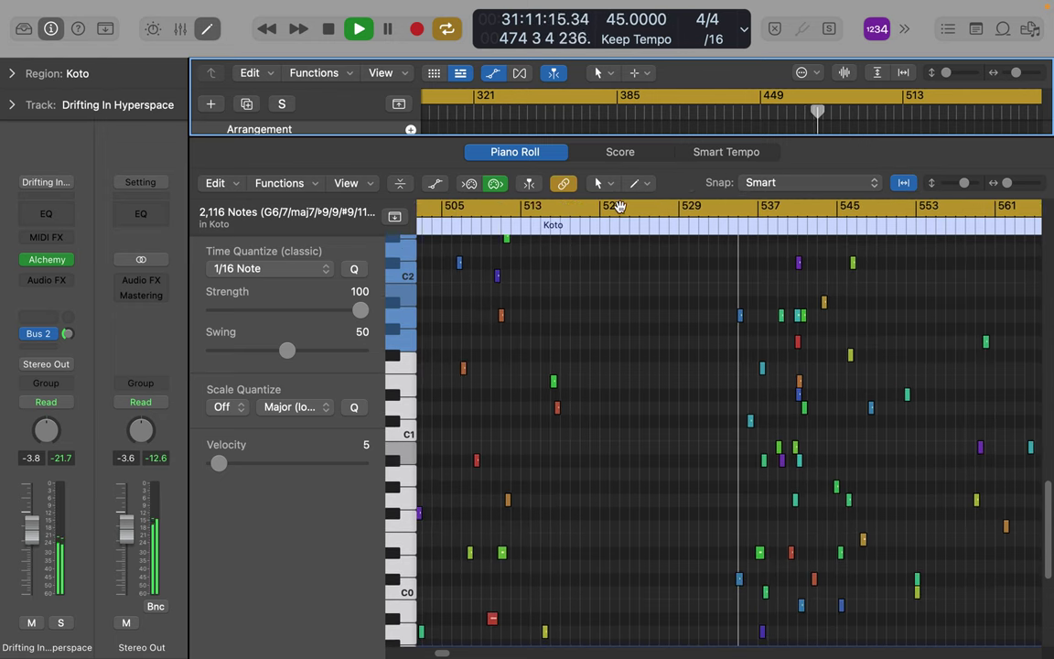
left_click(598, 211)
left_click(575, 213)
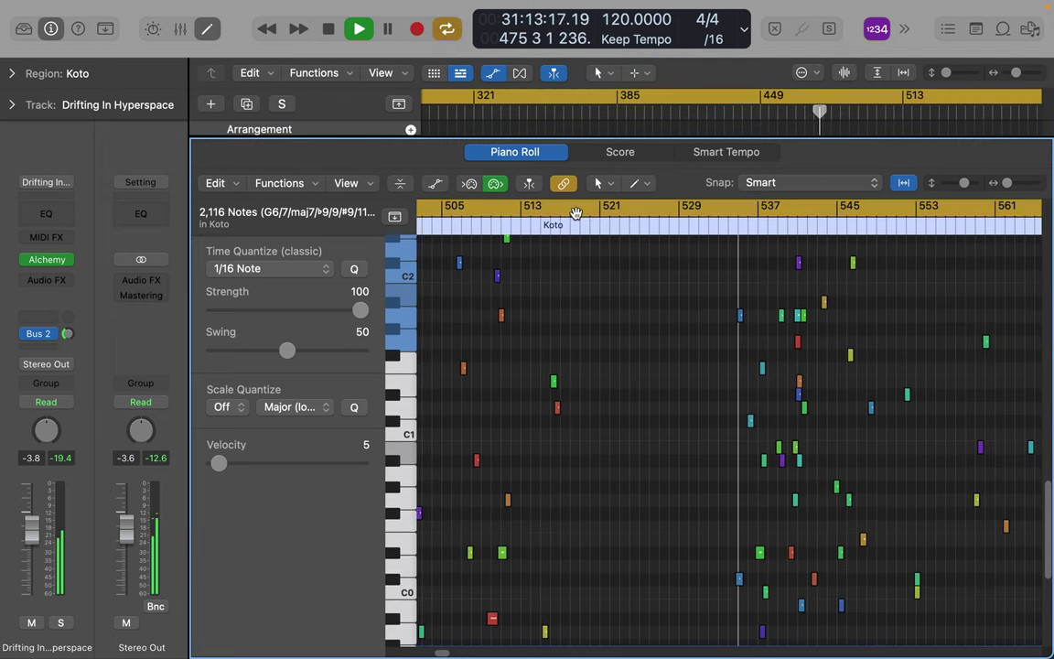
left_click(551, 227)
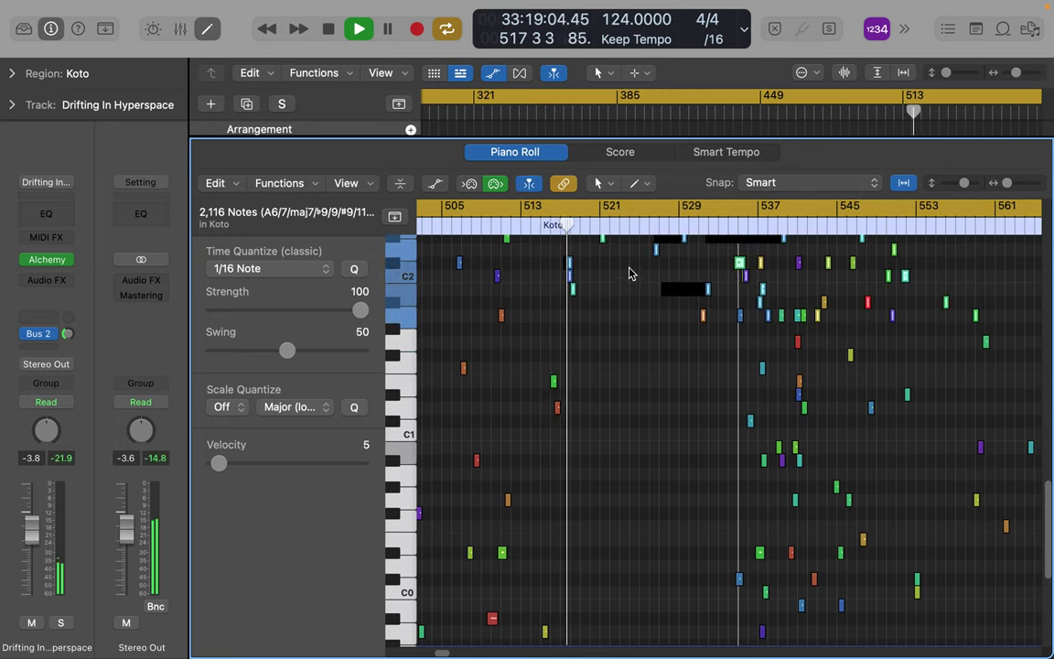
scroll(628, 271, "up", 5)
left_click_drag(638, 319, 571, 578)
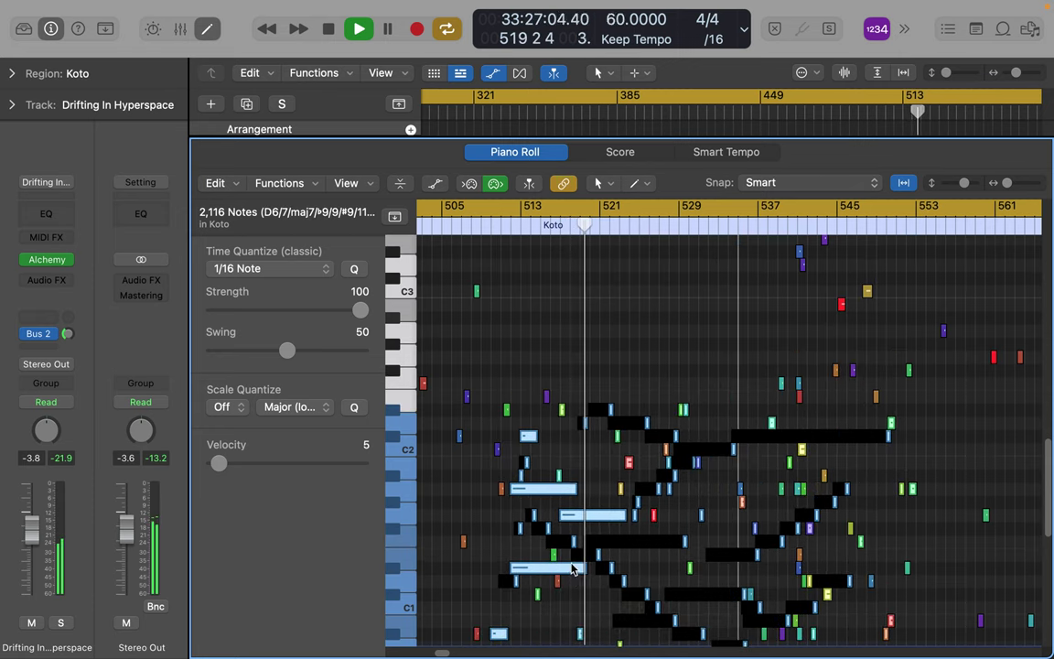
Switch the Piano Roll to the Warped Pluck wvn 1 track's Koto region.
scroll(602, 457, "up", 5)
scroll(602, 457, "right", 2)
scroll(602, 455, "up", 7)
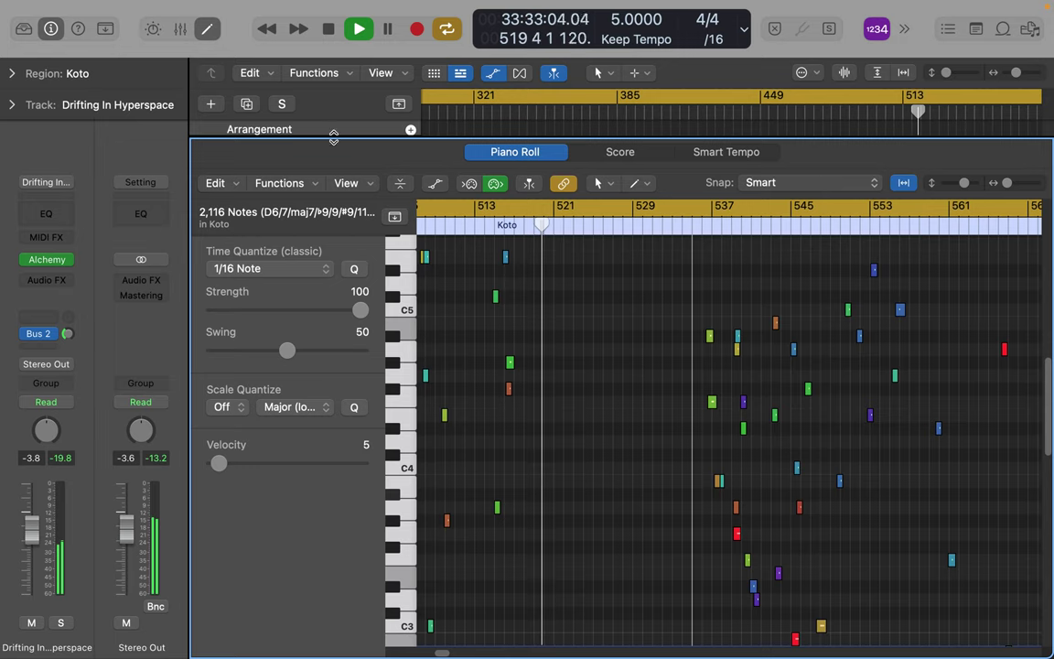
left_click(216, 34)
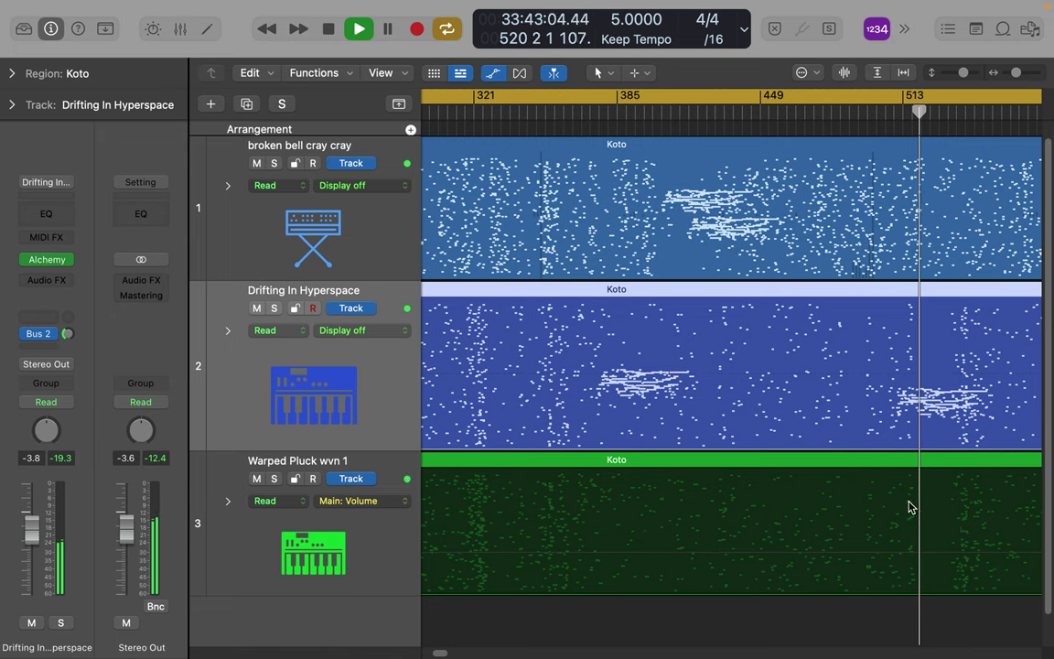
left_click(875, 469)
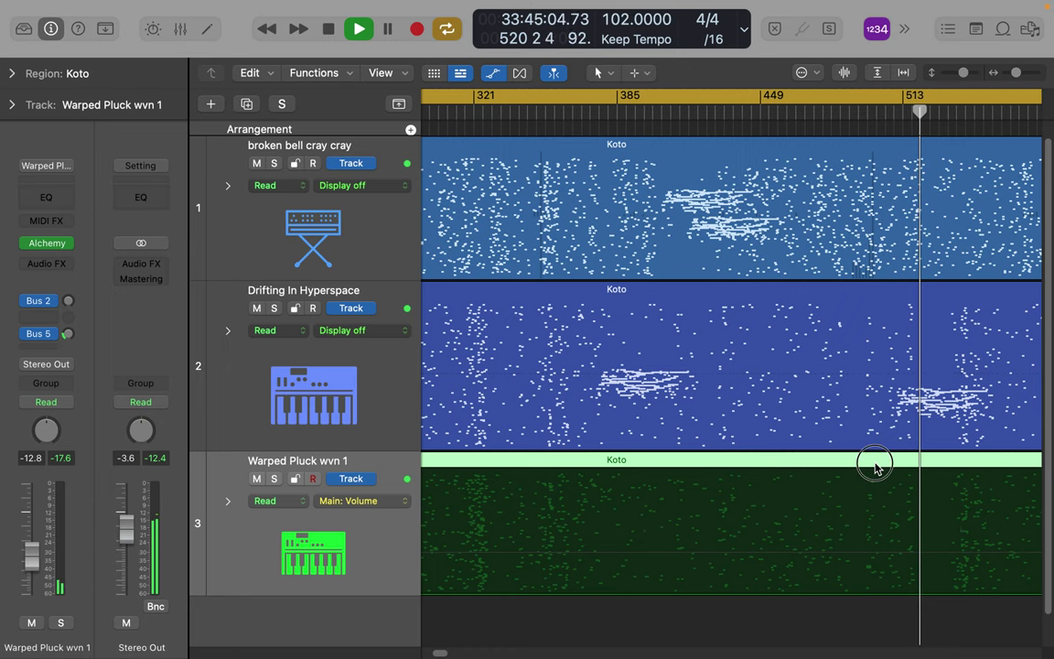
double_click(876, 469)
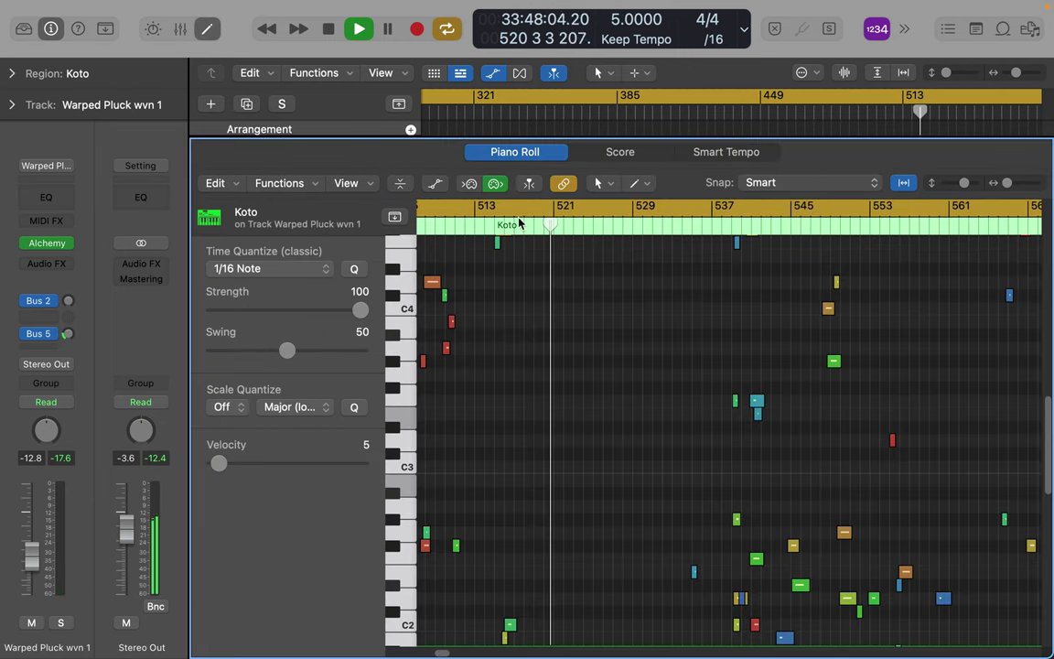
Paste the copied notes into the Warped Pluck wvn 1 region at about bar 511 and close the editor.
left_click(448, 225)
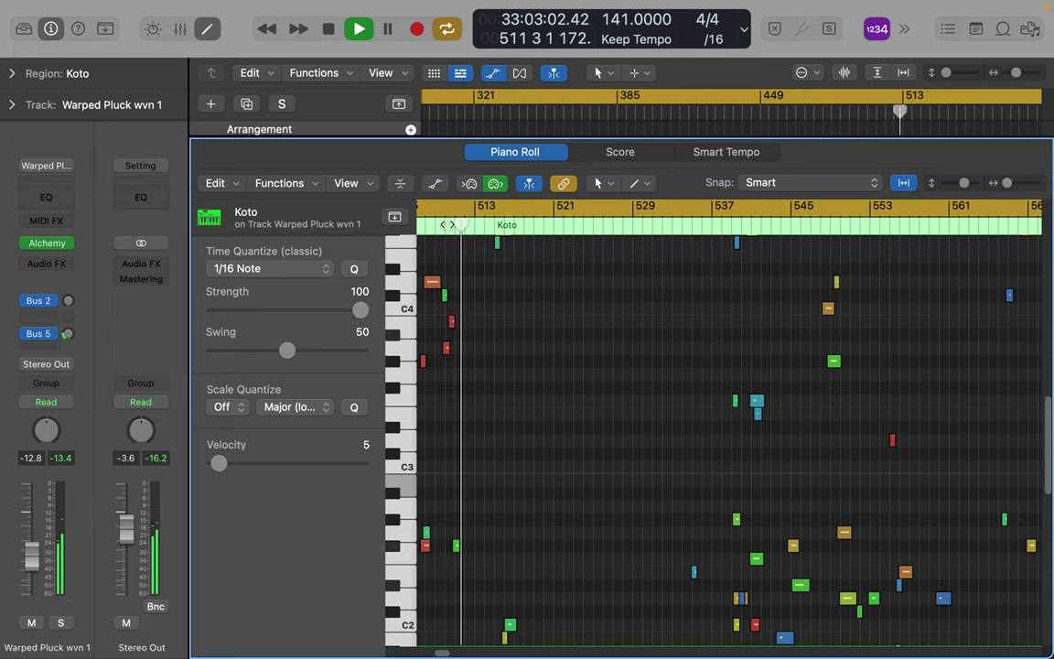
key("super+a")
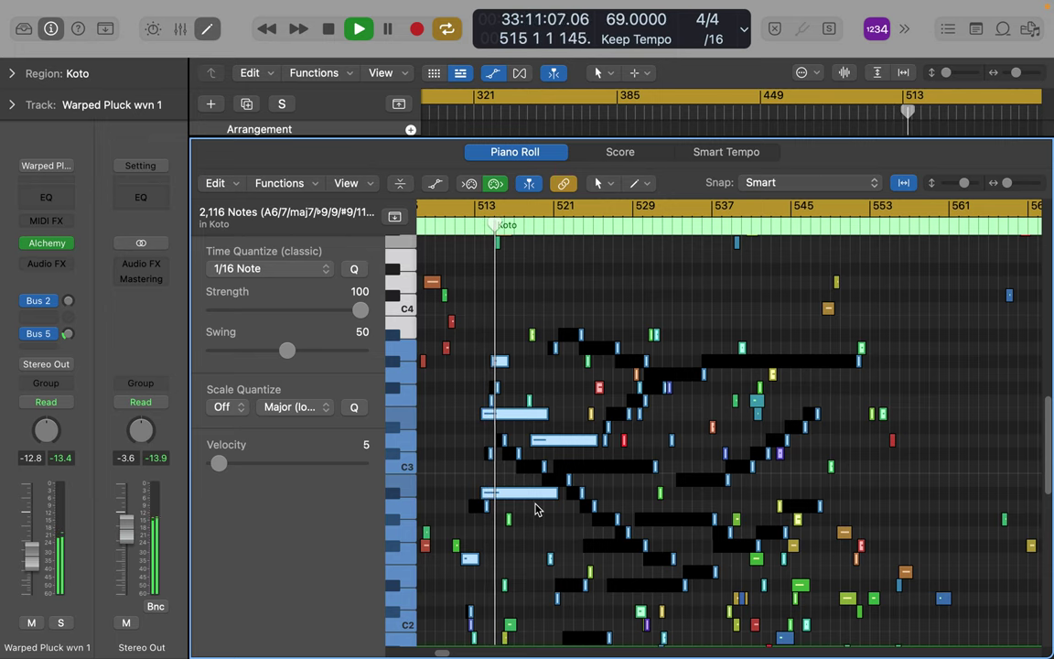
left_click(206, 30)
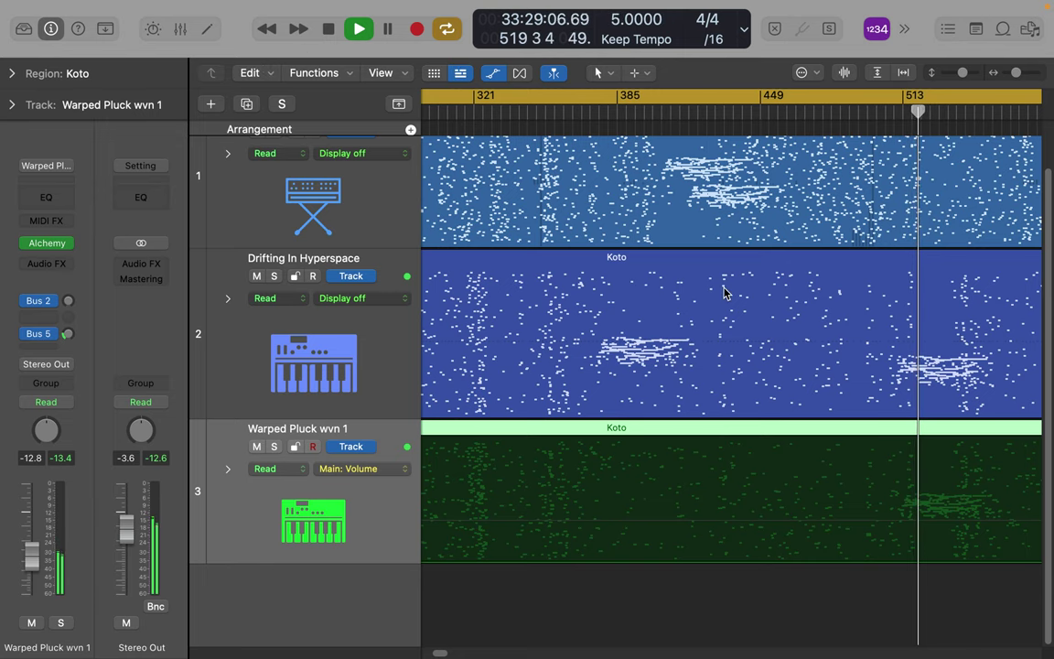
scroll(723, 293, "down", 10)
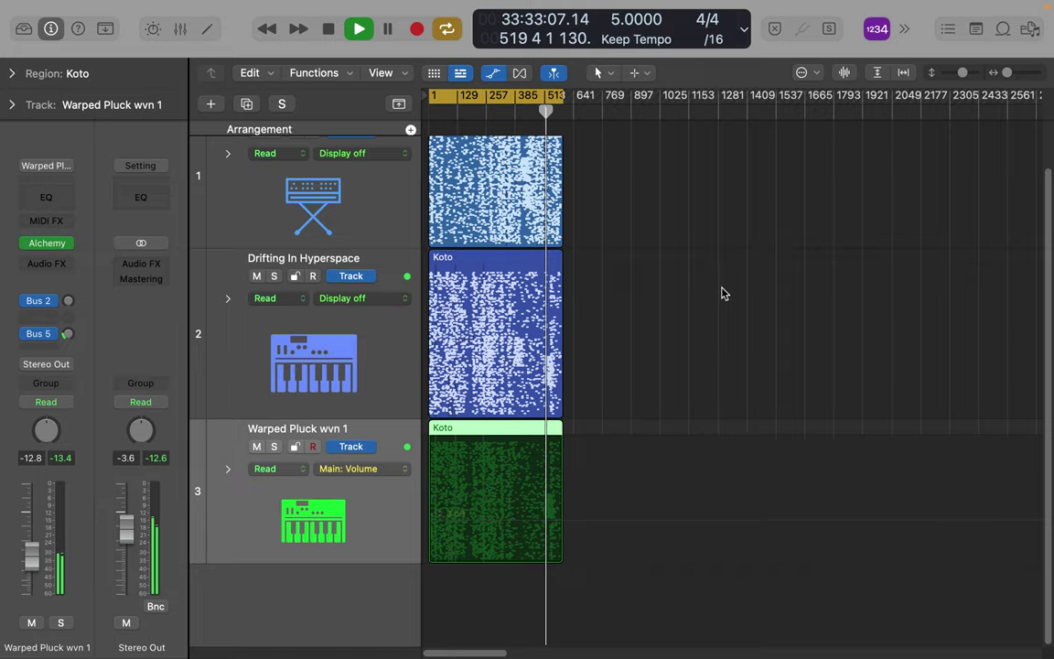
scroll(723, 293, "up", 10)
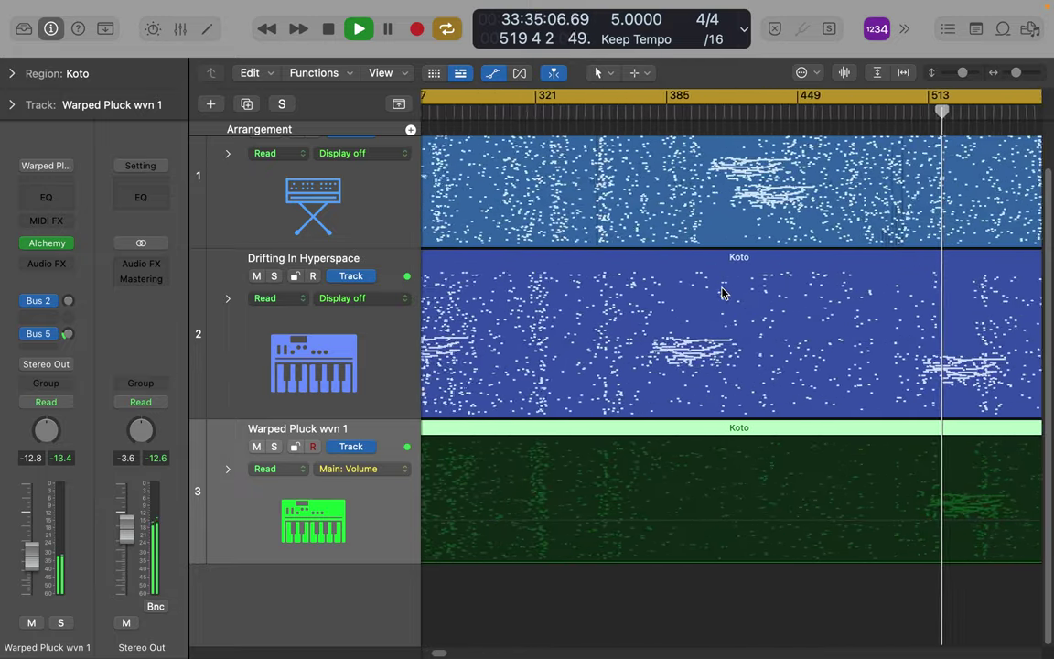
scroll(723, 293, "right", 5)
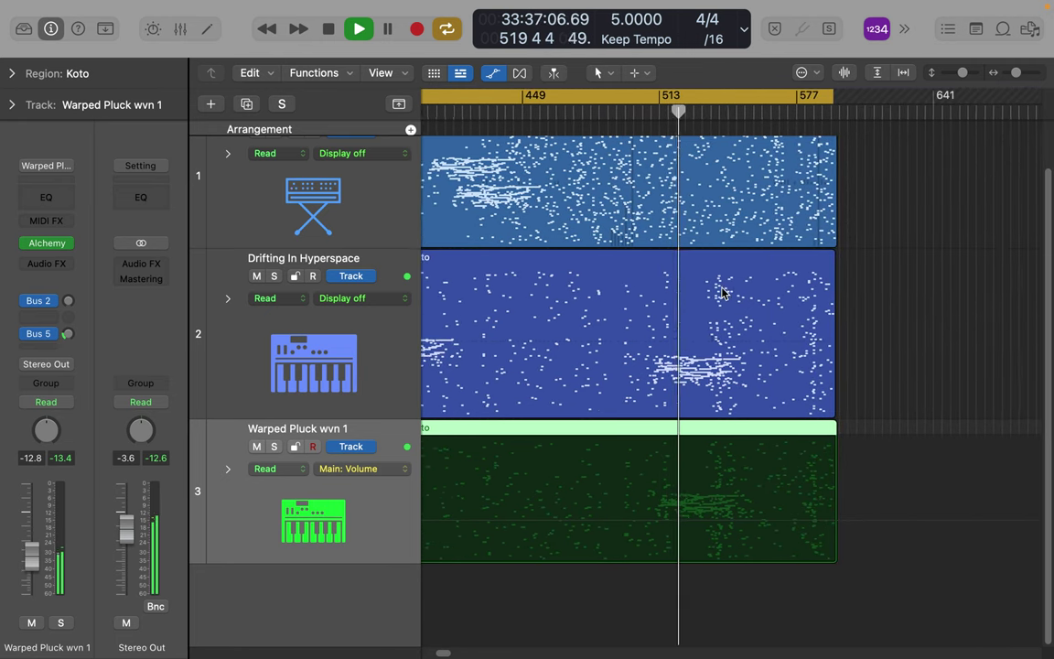
Inspect the Alchemy settings of the Warped Pluck wvn 1 track and close the instrument window.
scroll(723, 293, "right", 1)
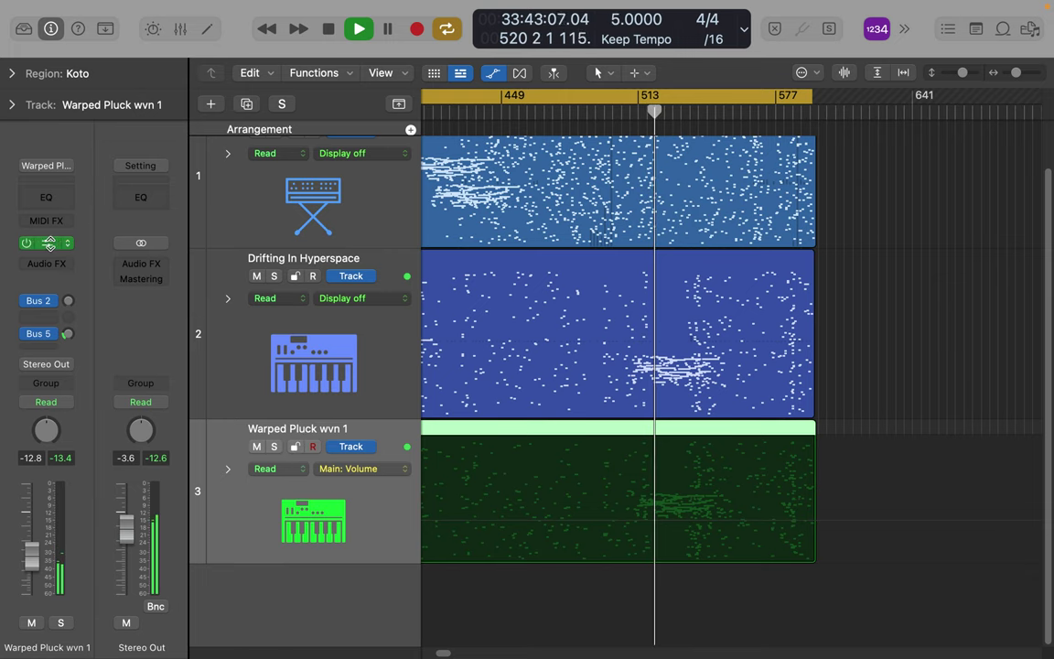
left_click(49, 244)
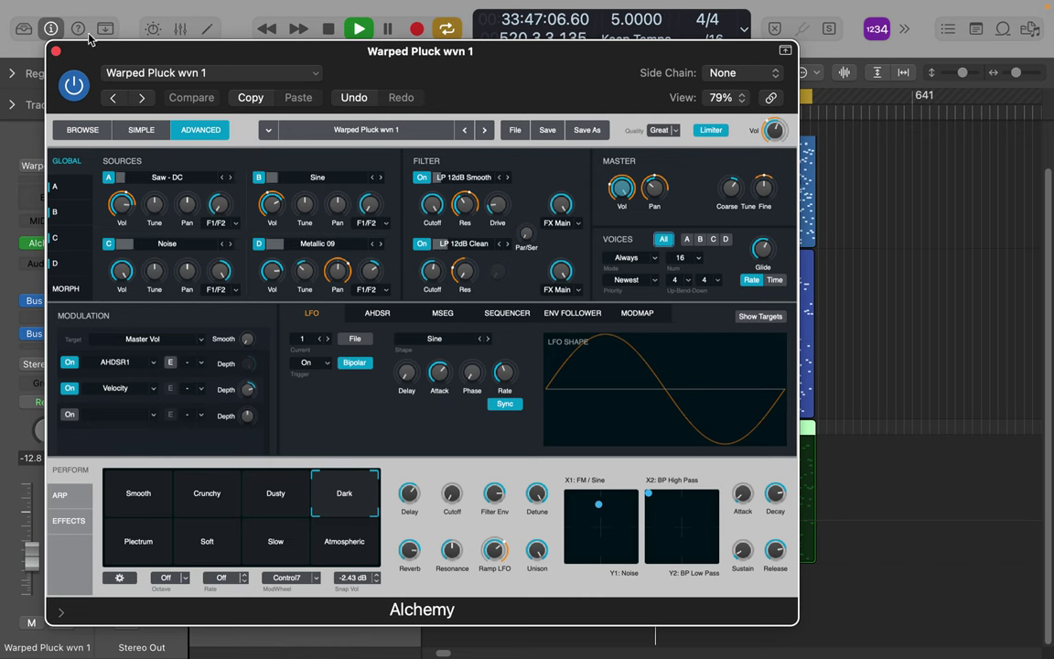
left_click(56, 51)
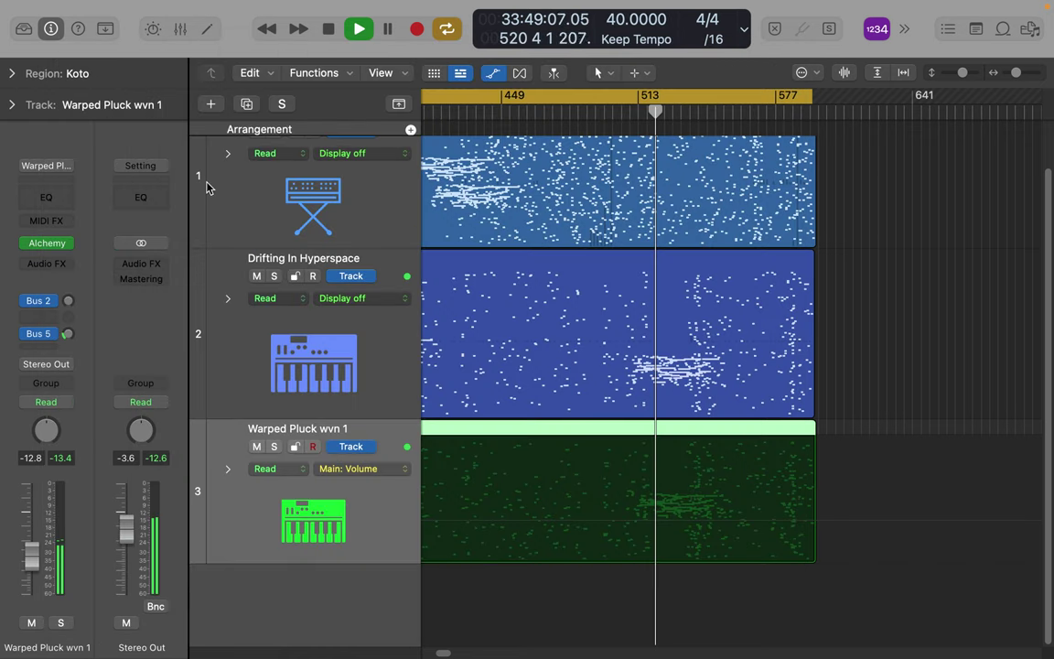
Open Alchemy on the Drifting In Hyperspace track, try the Ring Mod and Rich Pad snapshots, and choose Weird.
left_click(230, 349)
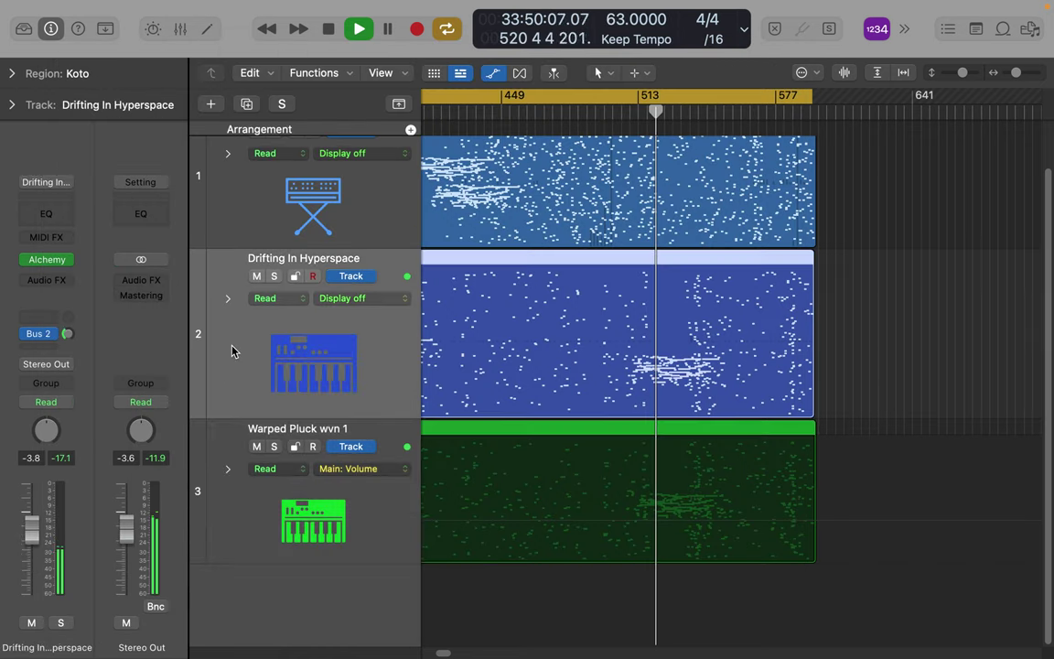
left_click(45, 260)
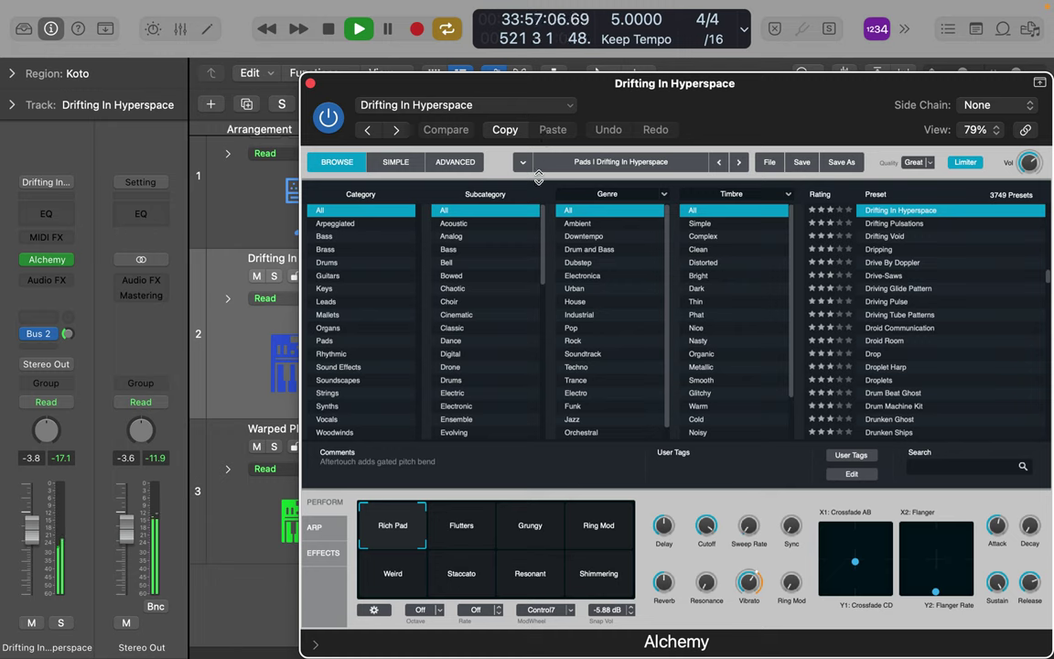
left_click(609, 528)
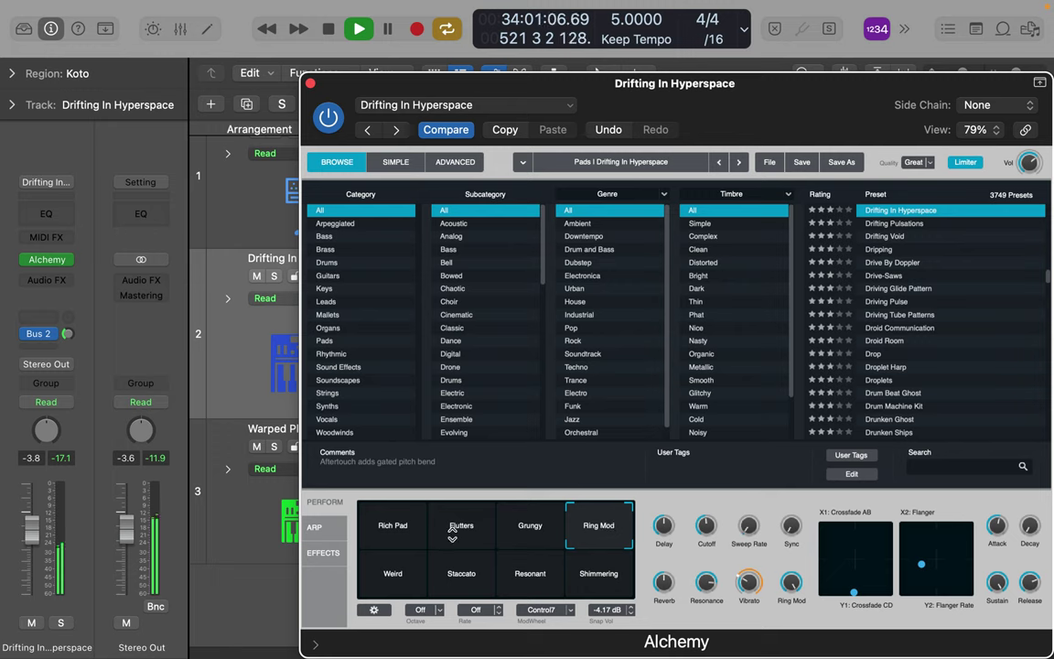
left_click(387, 536)
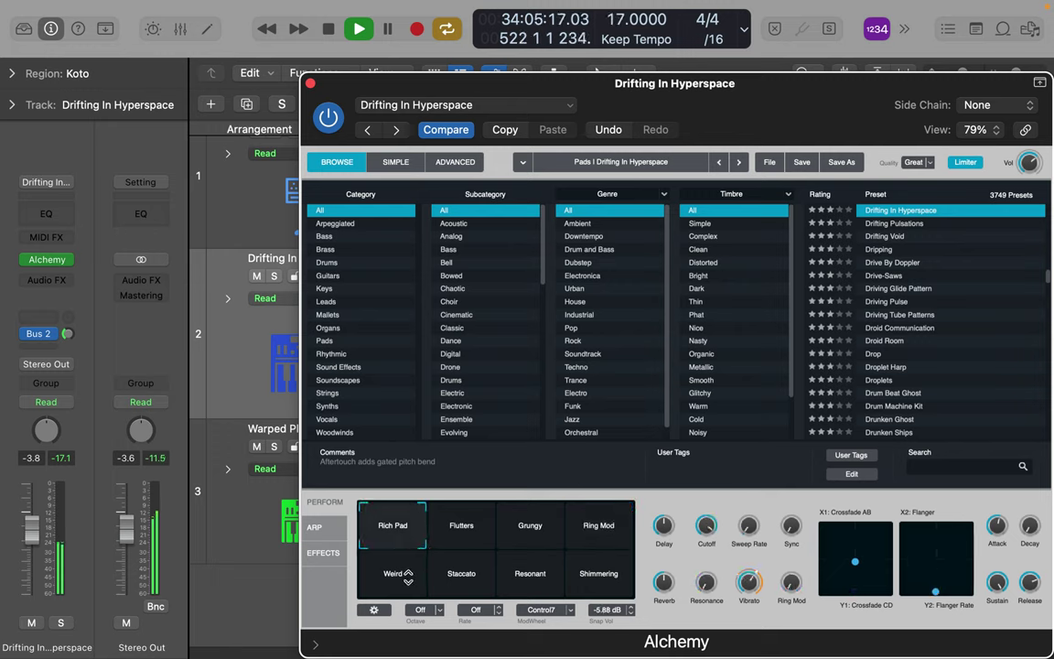
left_click(407, 577)
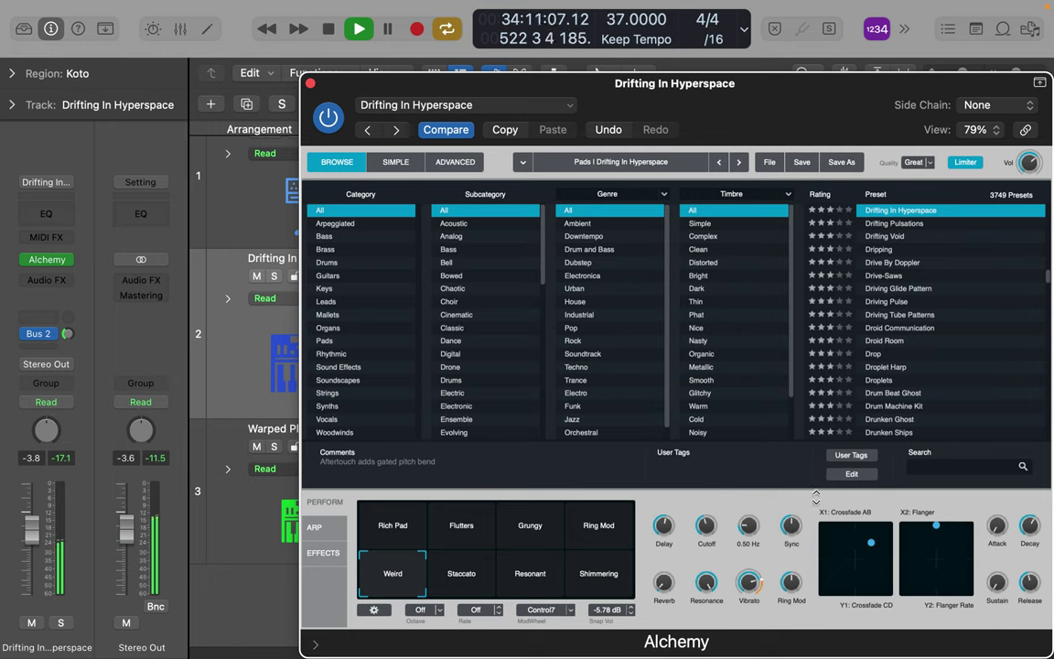
Adjust the Attack, Release and Sustain performance controls of the Weird snapshot.
mouse_move(998, 528)
left_mouse_down()
mouse_move(998, 509)
mouse_move(1001, 577)
mouse_move(1000, 539)
left_mouse_up()
left_click_drag(1034, 589, 1035, 581)
left_click(997, 582)
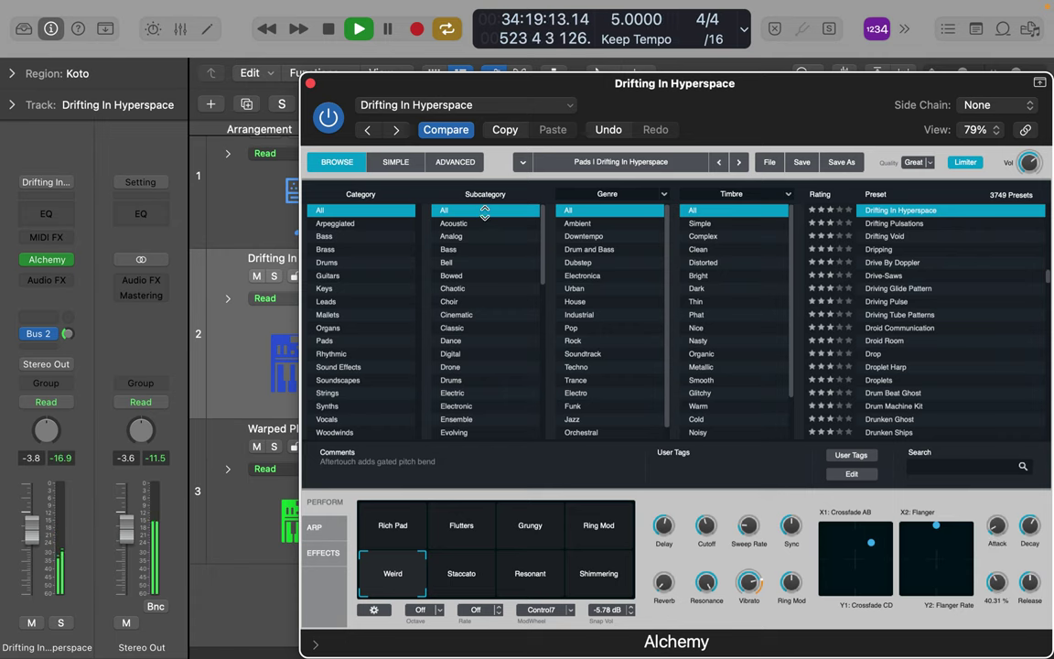
In Alchemy's advanced view, raise the Ring Mod filter's Weird amount to 64.06 % and select Master Pan as the modulation target.
left_click(455, 162)
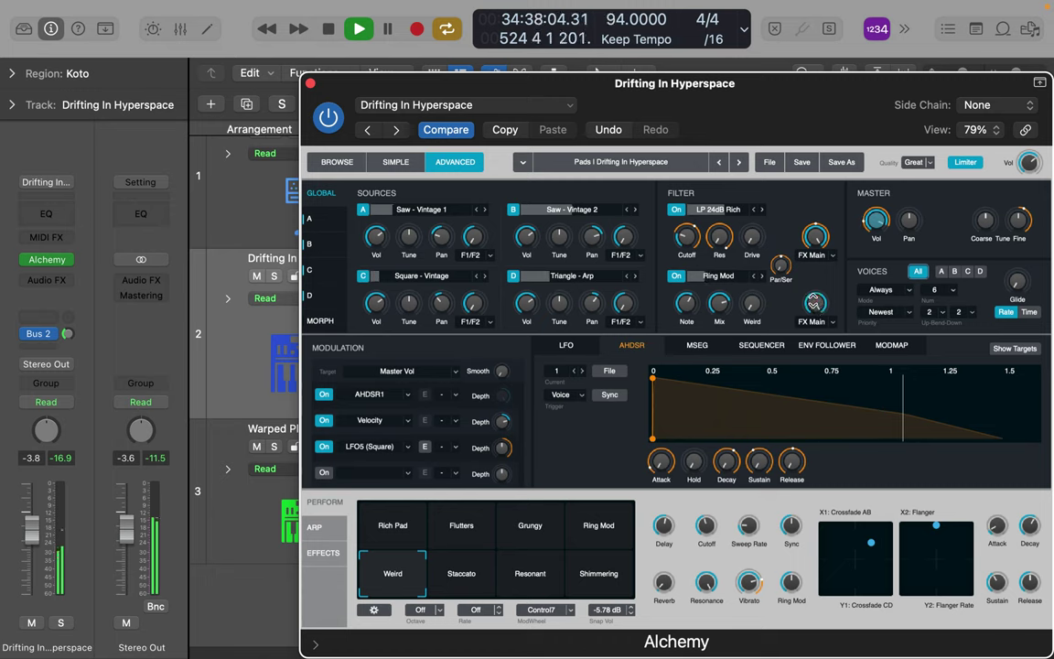
left_click_drag(751, 302, 751, 263)
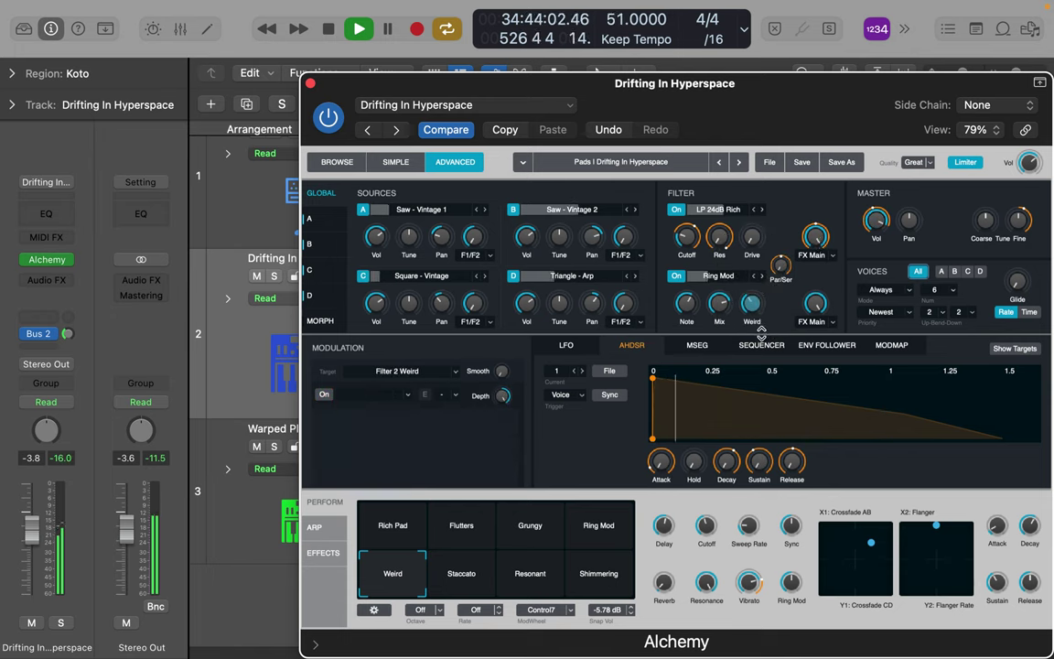
left_click_drag(759, 327, 752, 276)
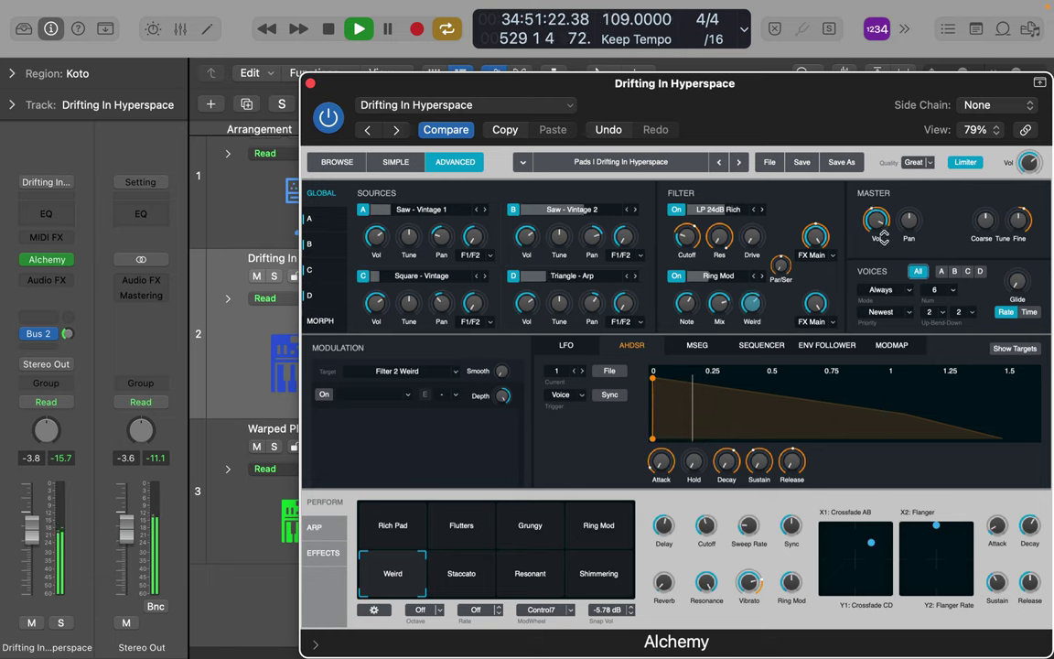
left_click(908, 220)
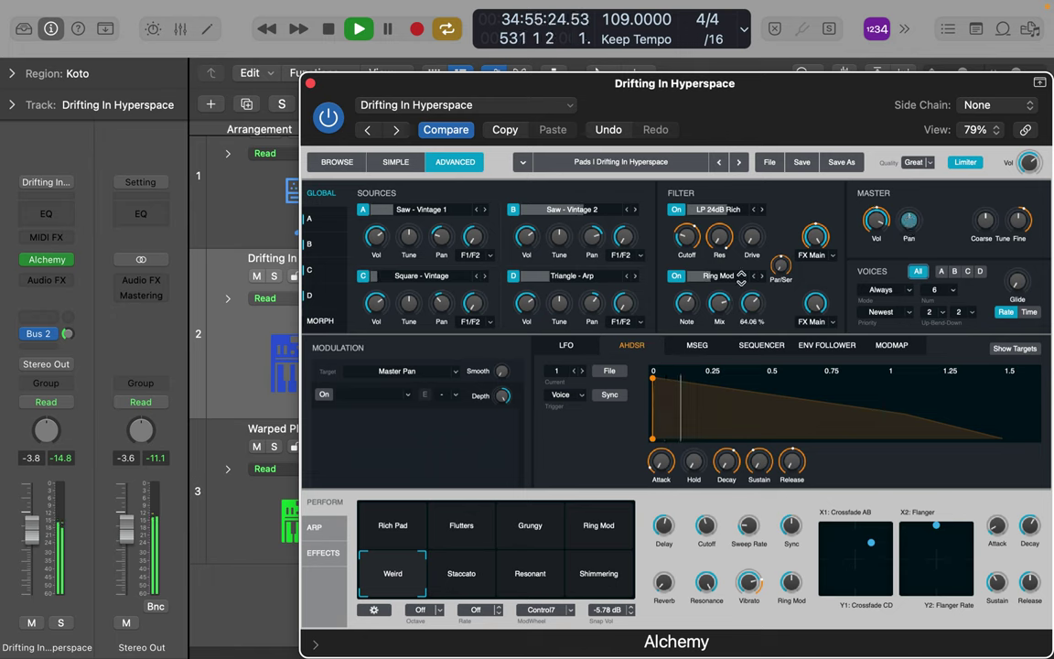
Try the Draft rendering quality in Alchemy and return the quality to Great.
left_click(924, 163)
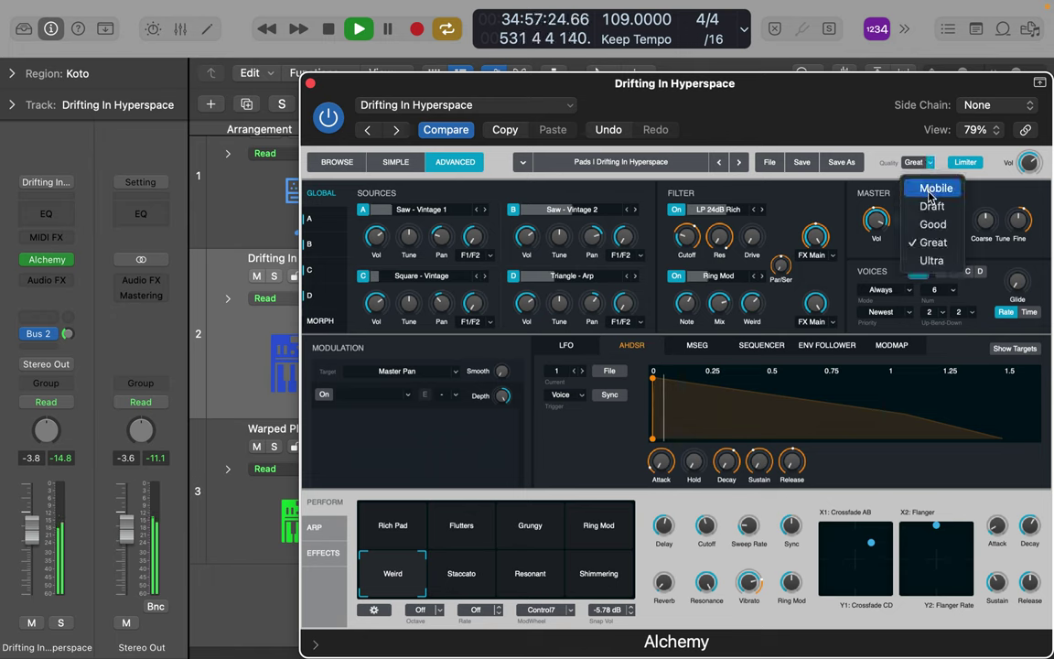
left_click(930, 210)
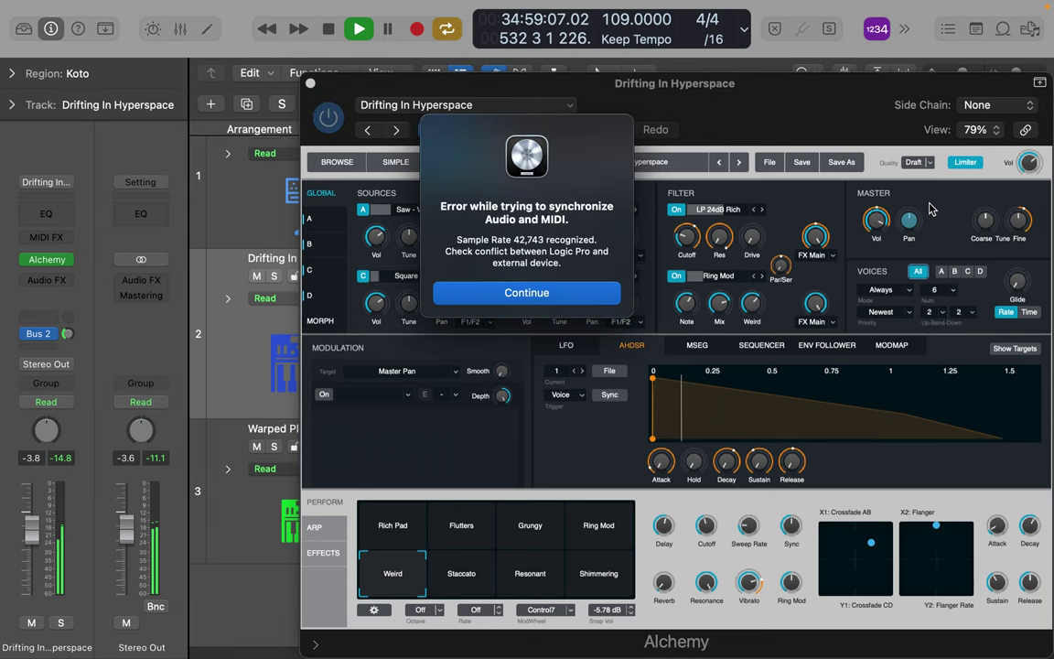
left_click(500, 293)
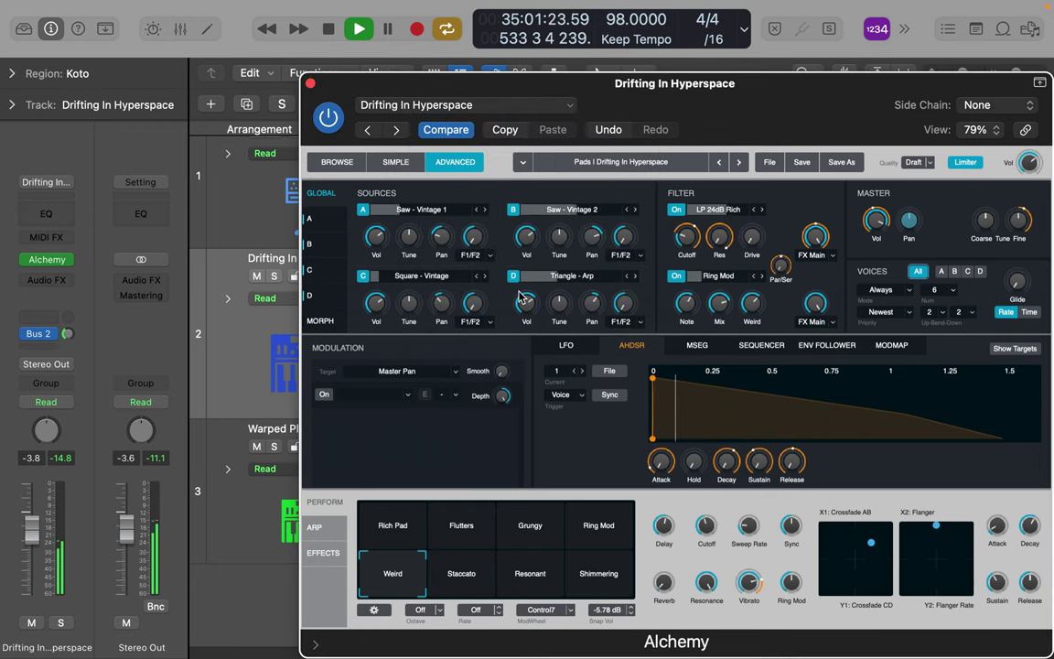
left_click(930, 163)
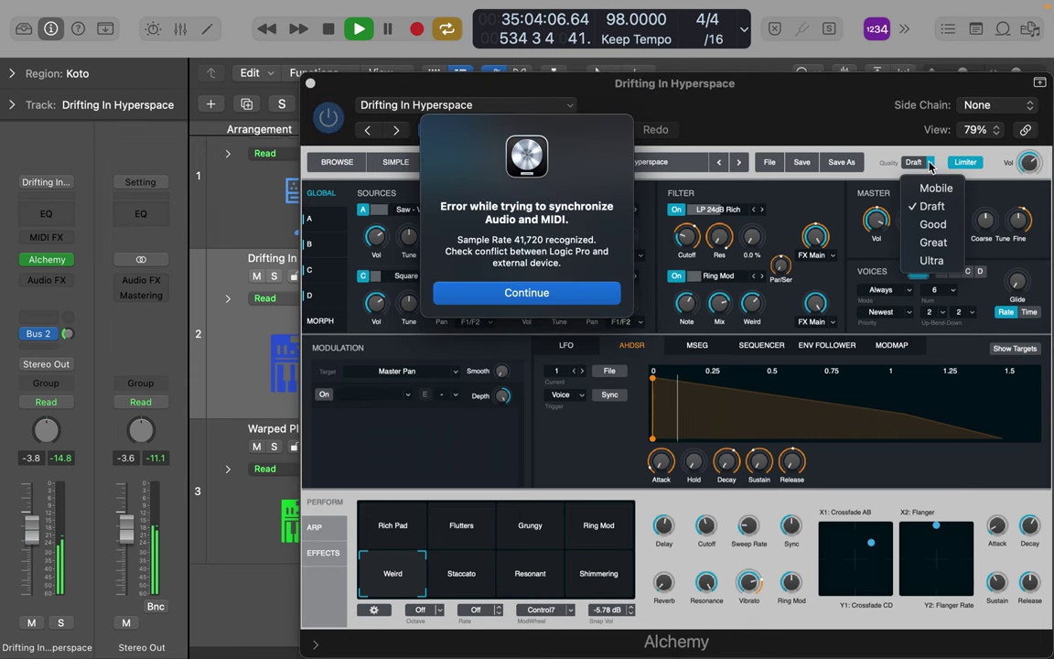
left_click(529, 291)
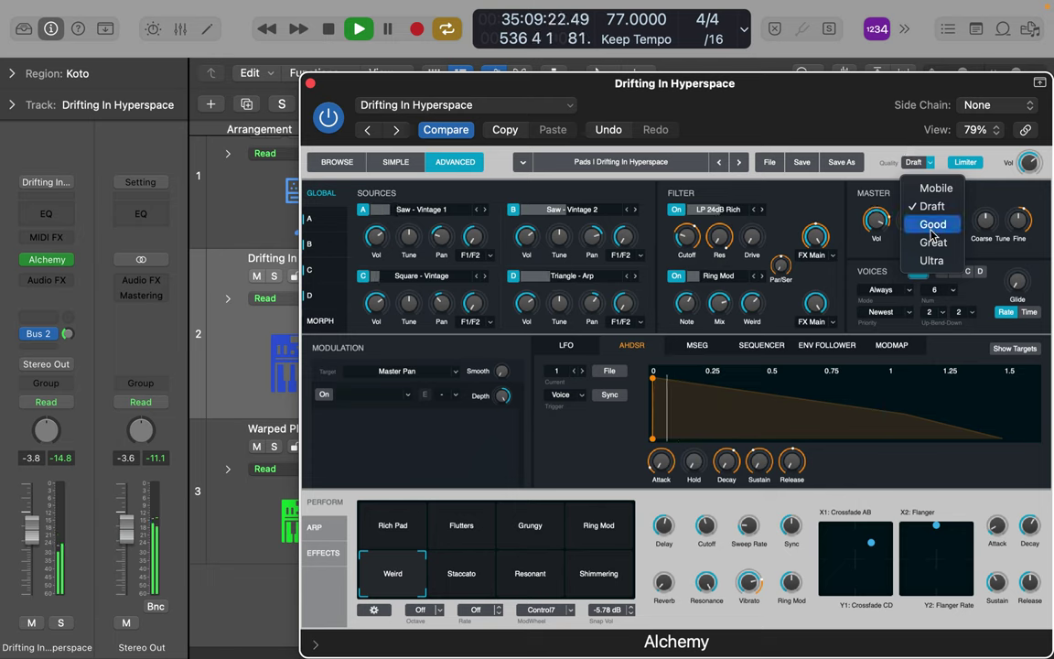
left_click(932, 242)
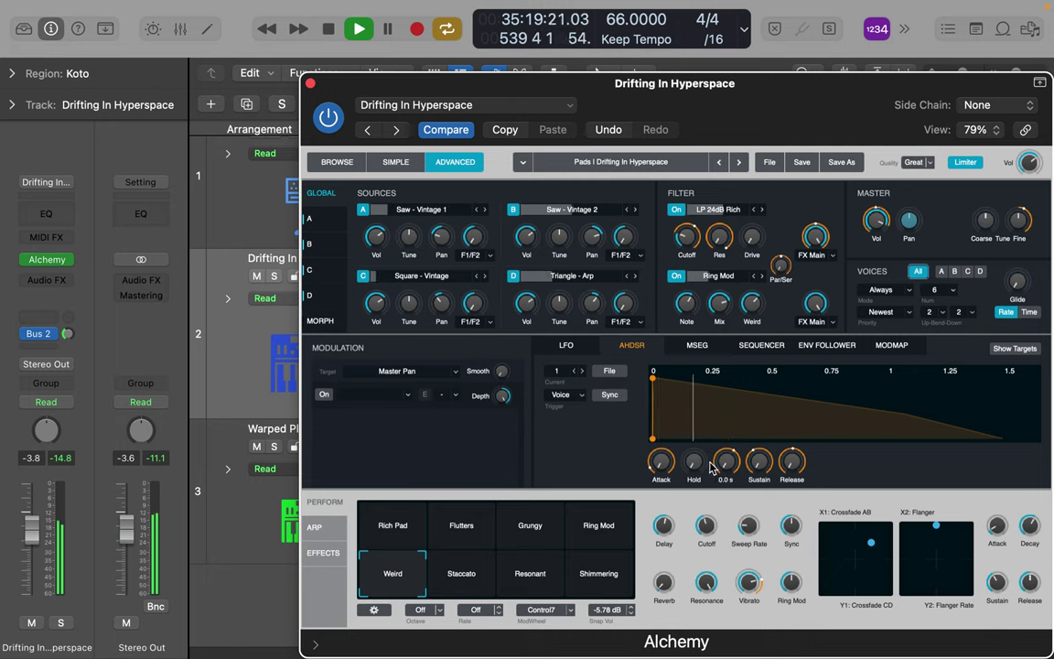
Reshape AHDSR envelope 1 with a hold of about 2 seconds and a much longer release.
mouse_move(693, 469)
left_click_drag(693, 469, 698, 414)
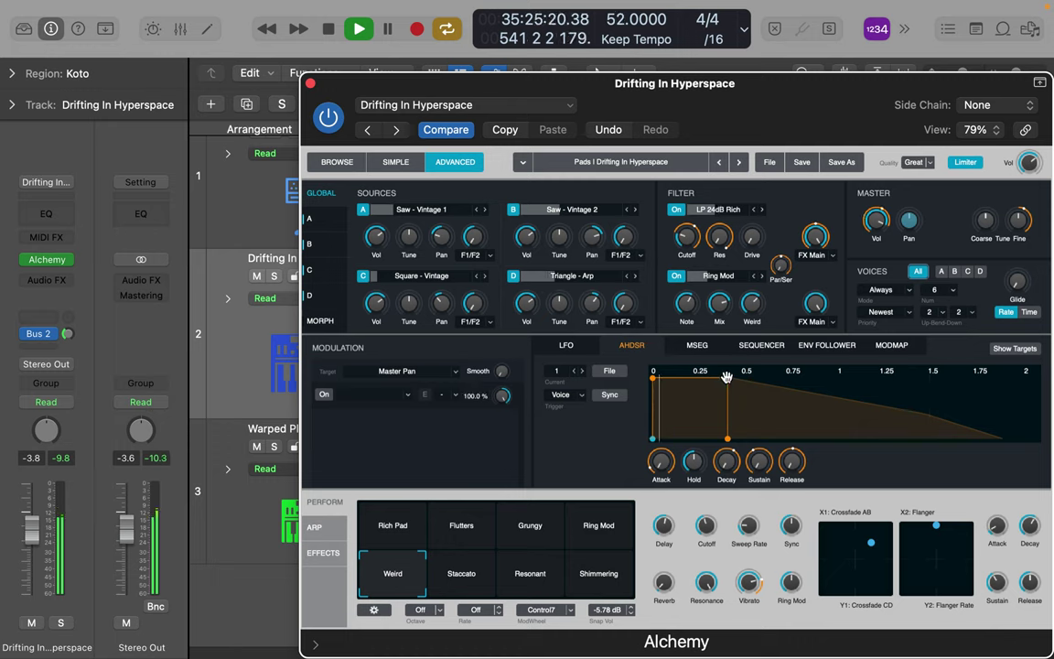
left_click_drag(731, 378, 717, 383)
left_click_drag(718, 436, 670, 437)
left_click_drag(655, 376, 680, 381)
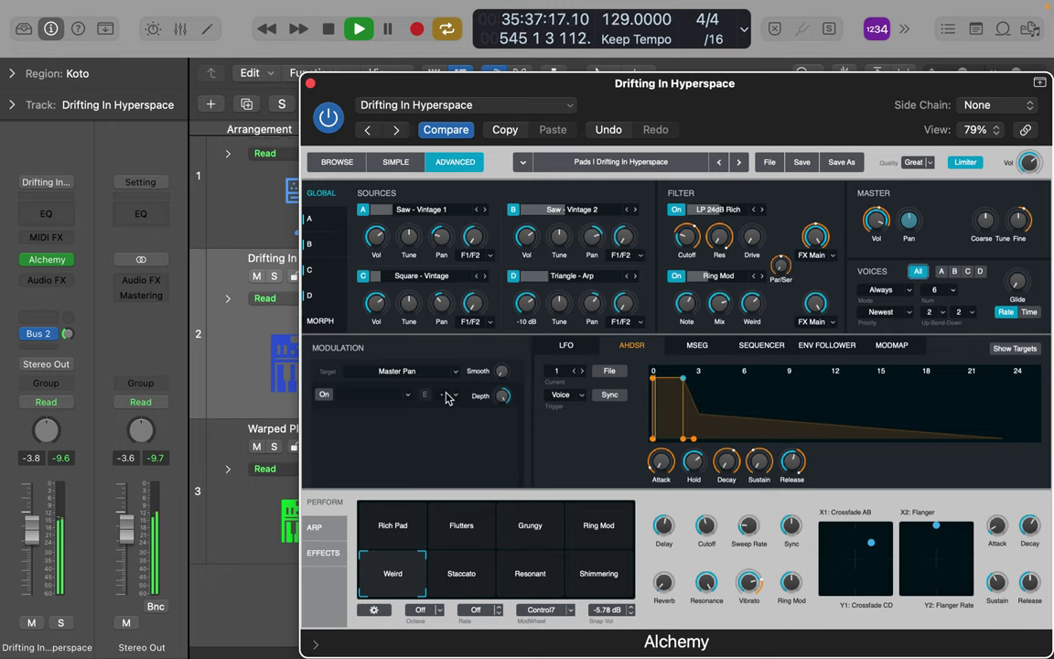
Enable the first modulation slot of Master Pan and assign LFO2 (Sine) to it.
left_click(323, 396)
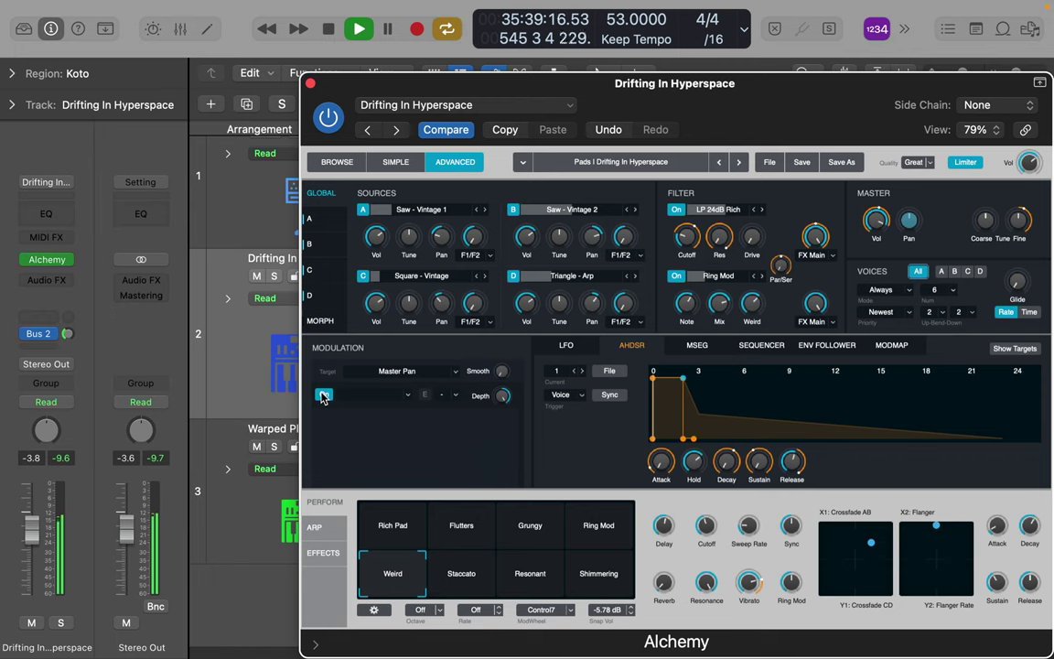
left_click(408, 396)
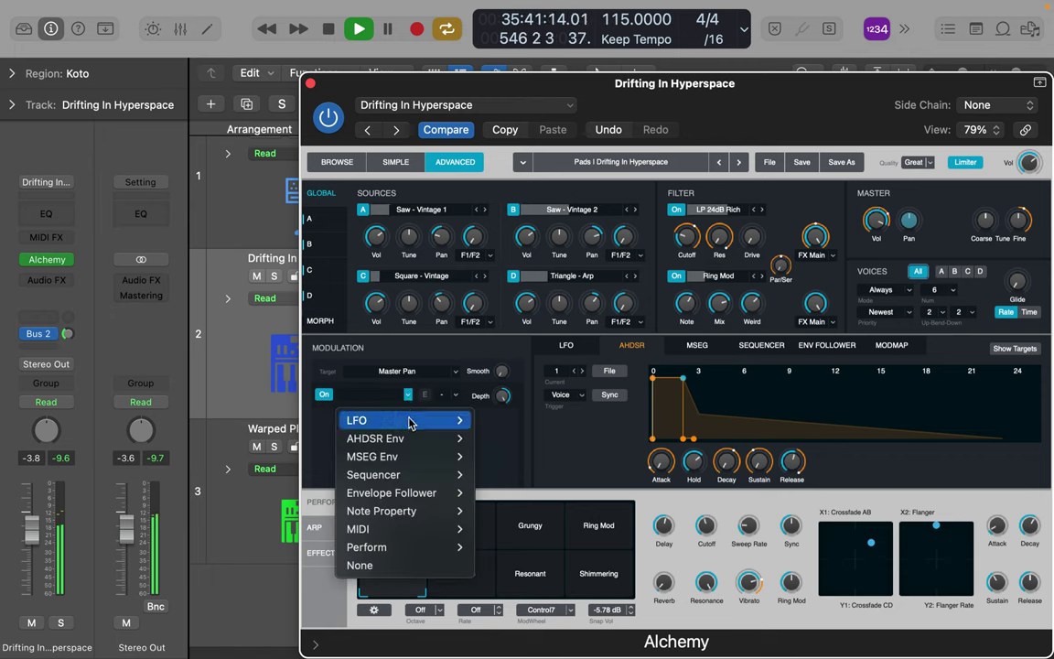
mouse_move(409, 420)
left_click(494, 439)
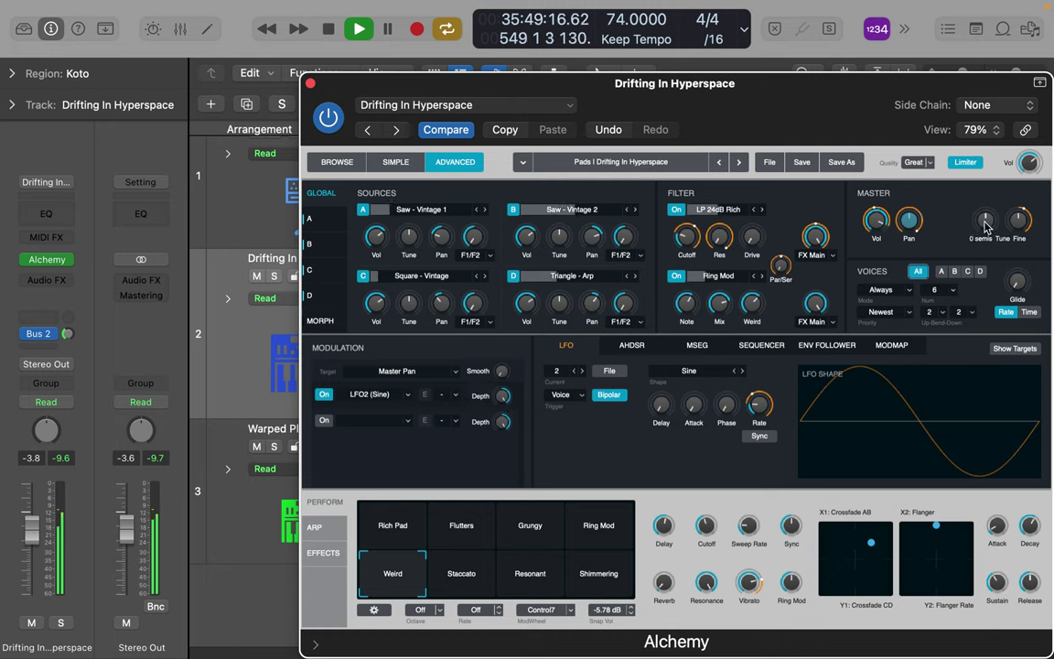
Target the master coarse tune and assign LFO3 (Sine) as its modulation source.
left_click_drag(987, 227, 987, 218)
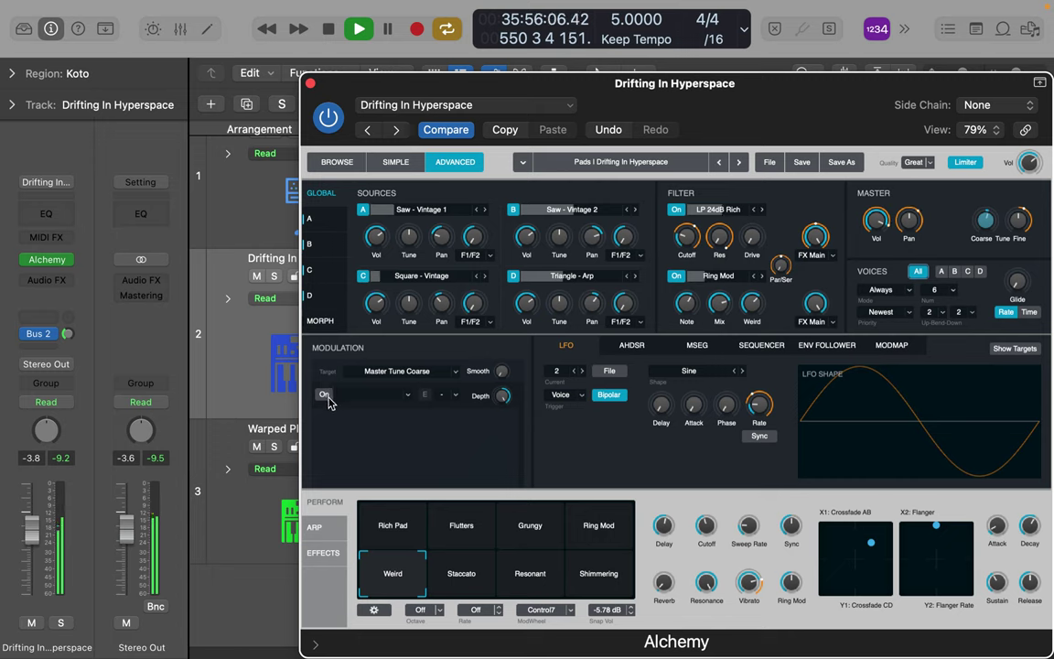
left_click(408, 395)
mouse_move(409, 433)
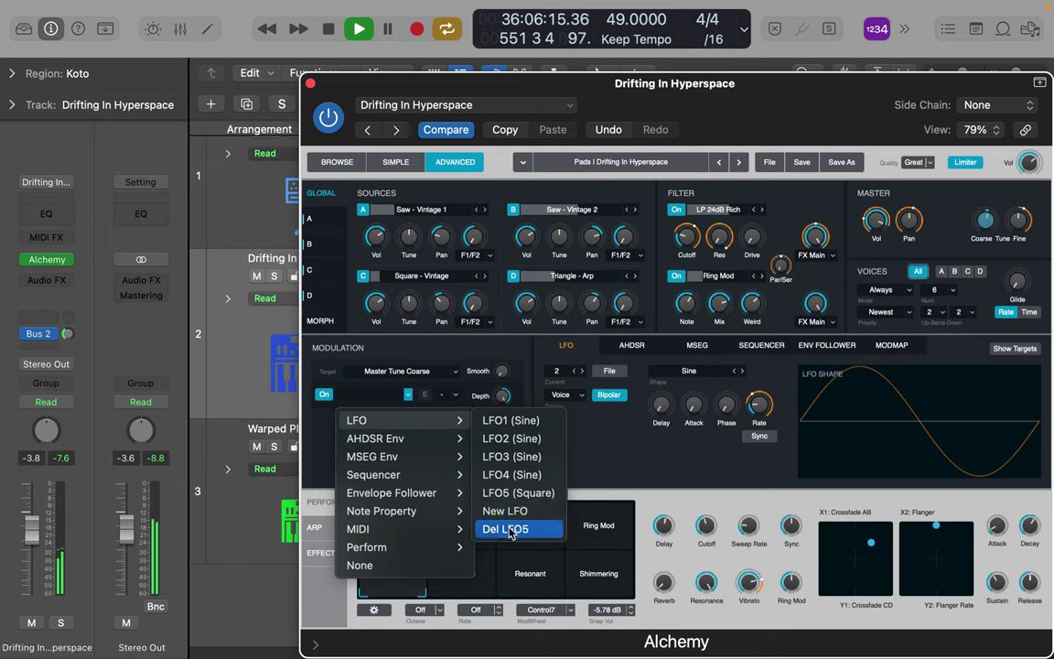
left_click(513, 464)
mouse_move(506, 400)
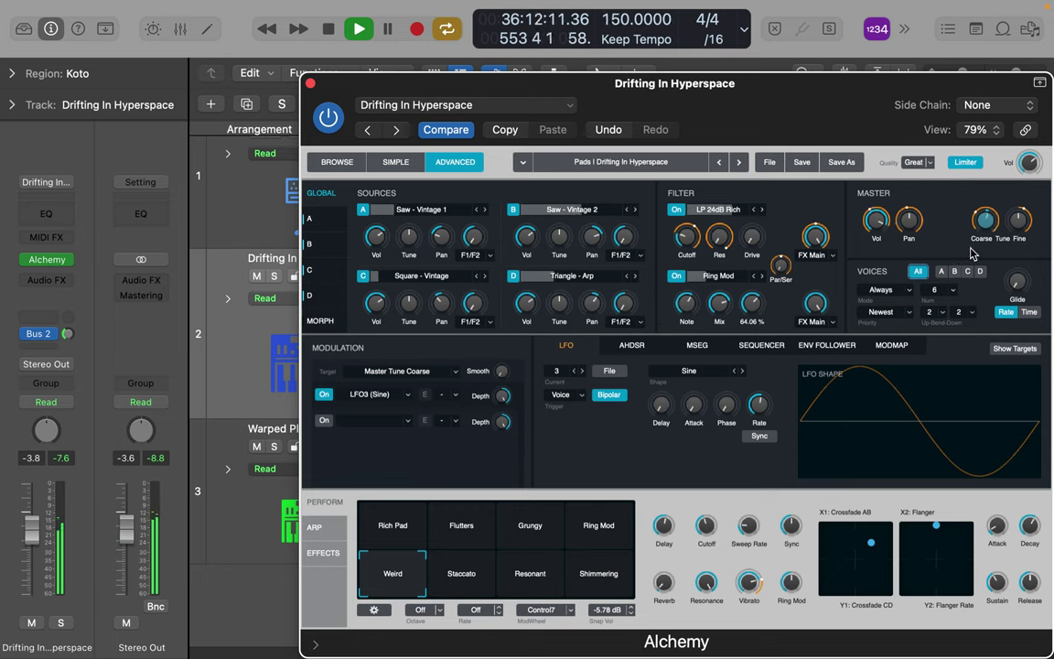
Adjust the master fine tune and raise the smoothing of its modulation slightly.
left_click_drag(1019, 221, 1023, 255)
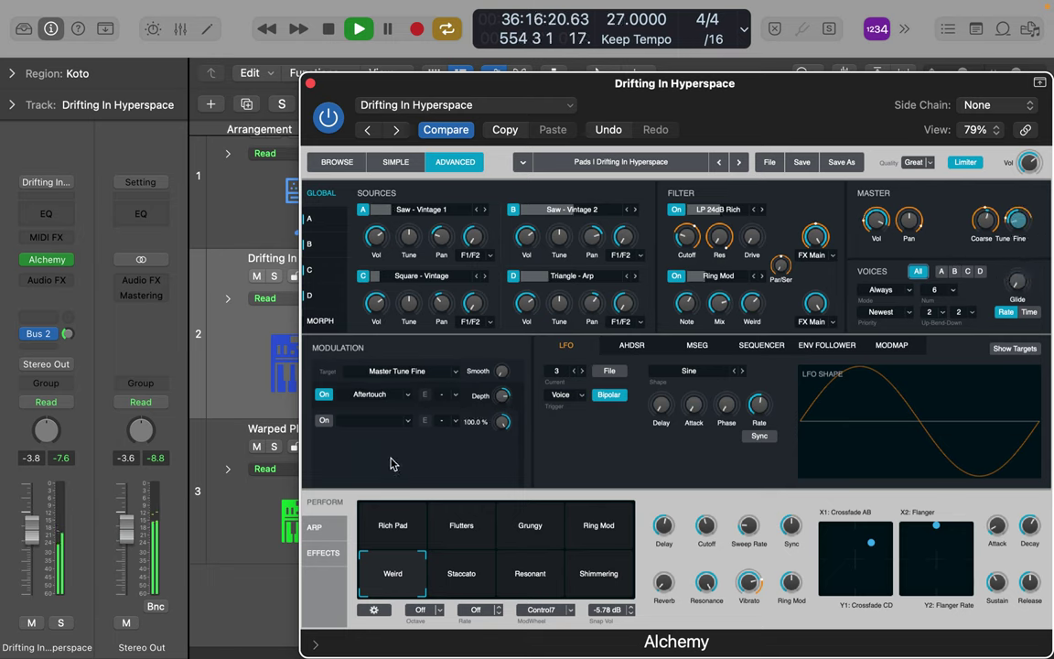
left_click(456, 395)
left_click(457, 399)
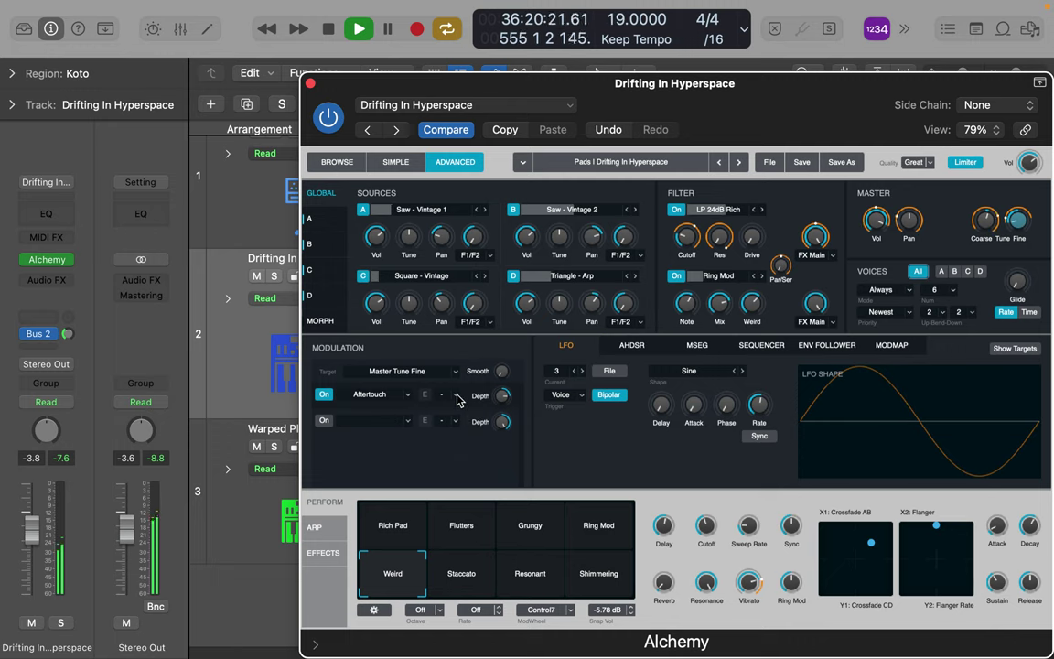
left_click_drag(502, 373, 502, 356)
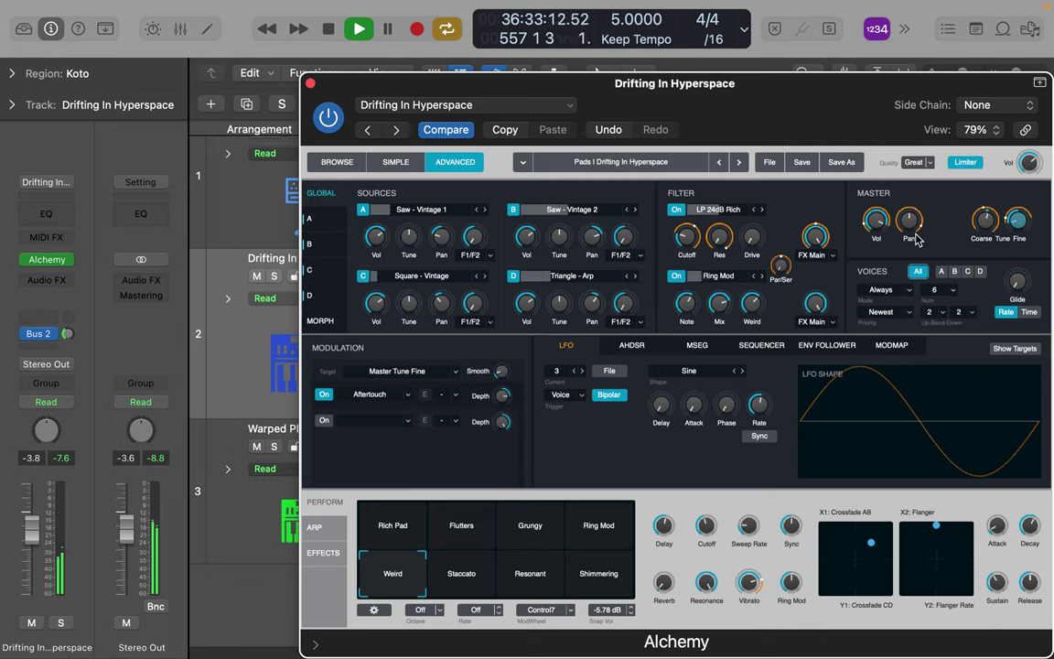
Check the modulation slots of the Ring Mod filter's Mix and Note controls.
left_click(720, 298)
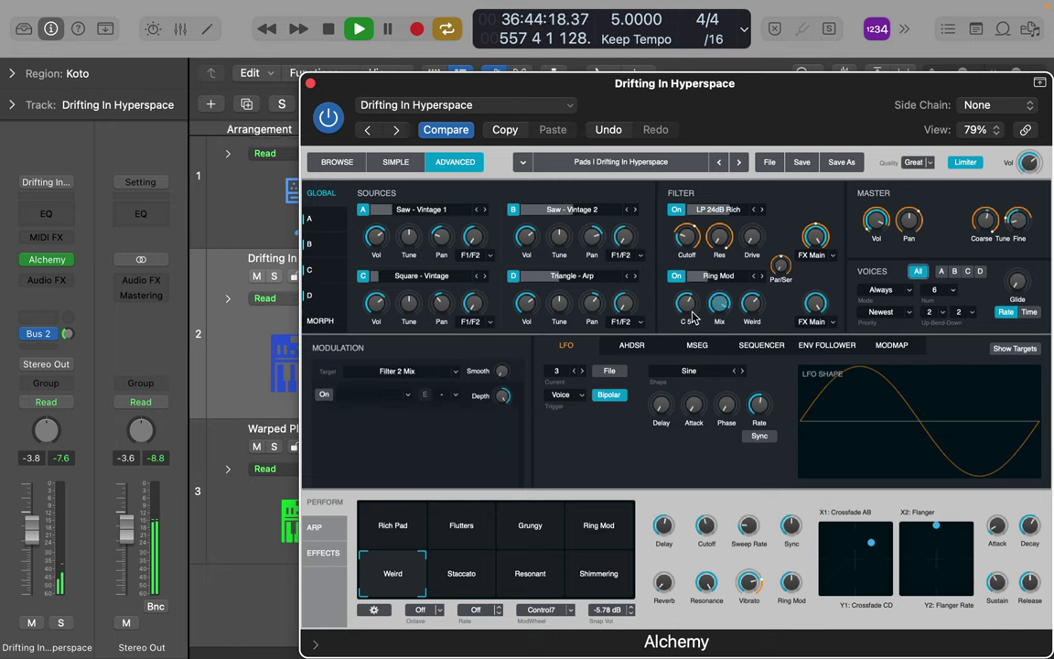
left_click(687, 311)
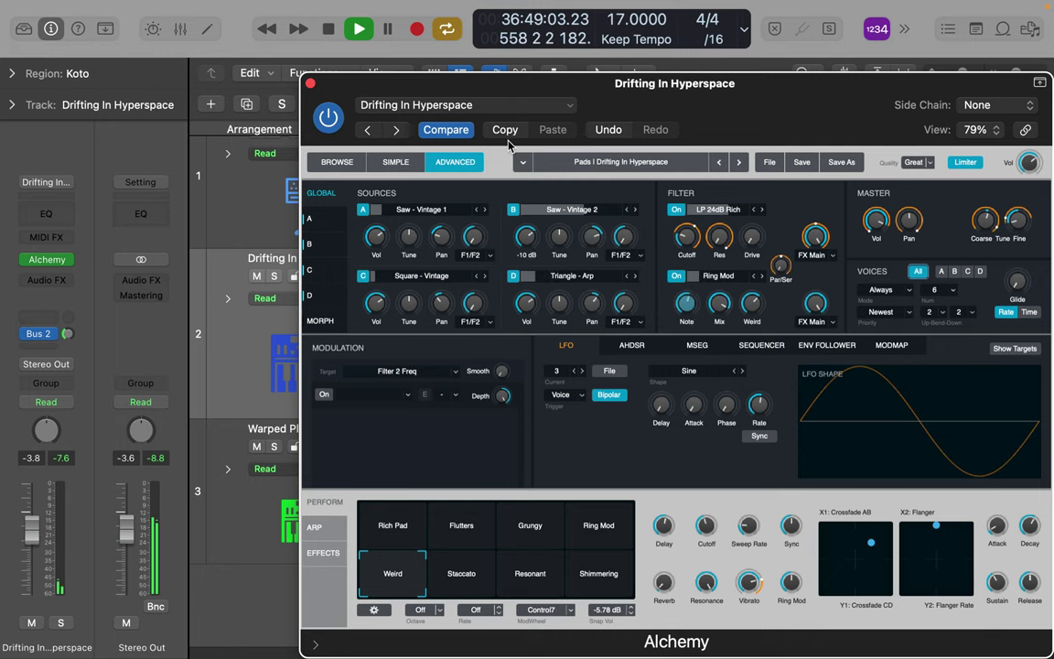
Save the modified Alchemy setting as "Drifting In Hyperspace wvn 1".
left_click(485, 112)
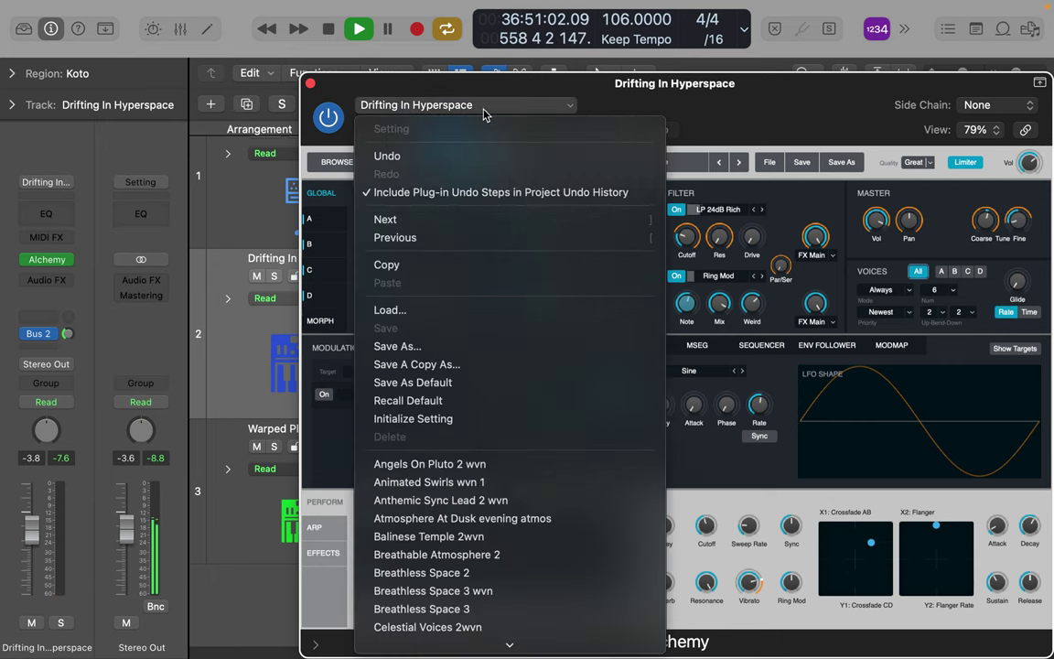
left_click(443, 354)
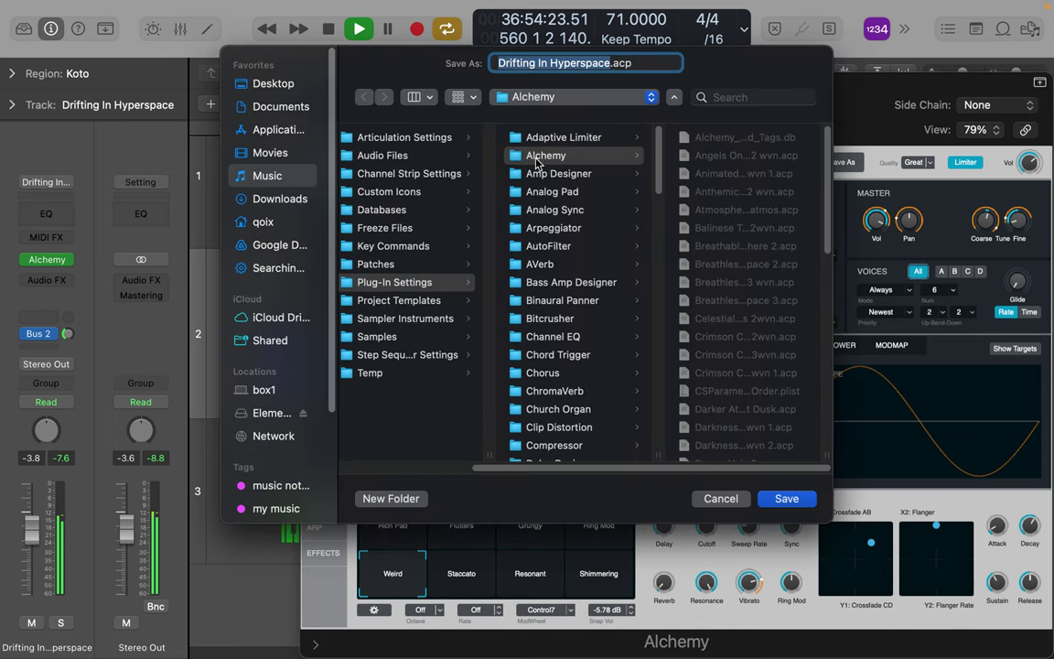
left_click(609, 64)
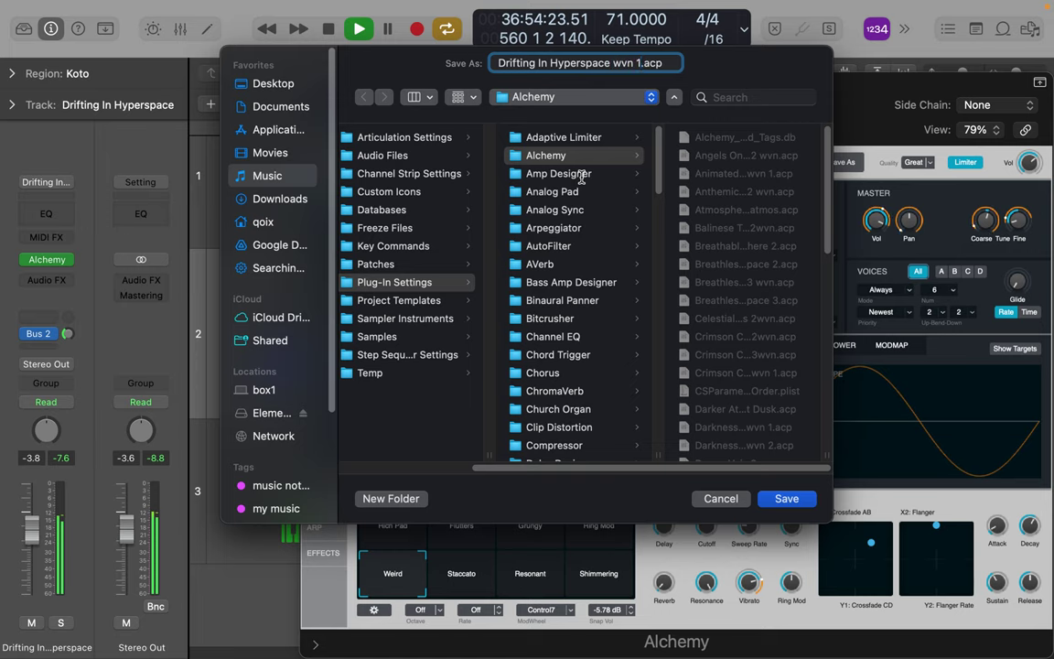
key("Return")
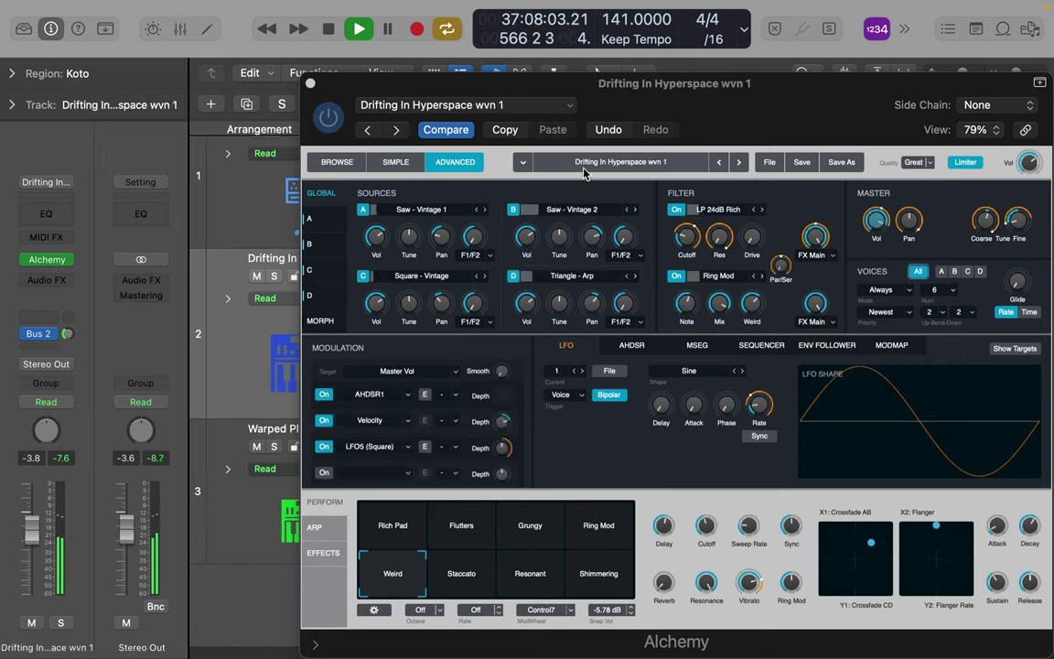
Select the broken bell cray cray track, close Alchemy, and open the track's Sculpture instrument with its whole interface in view.
left_click(246, 199)
mouse_move(70, 223)
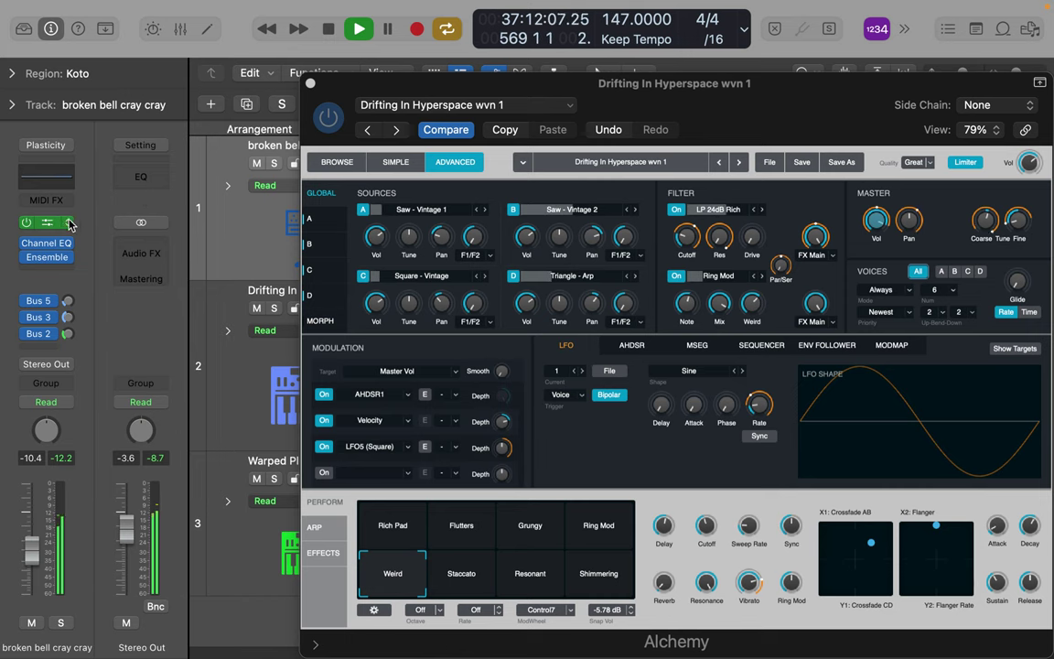
left_click(310, 85)
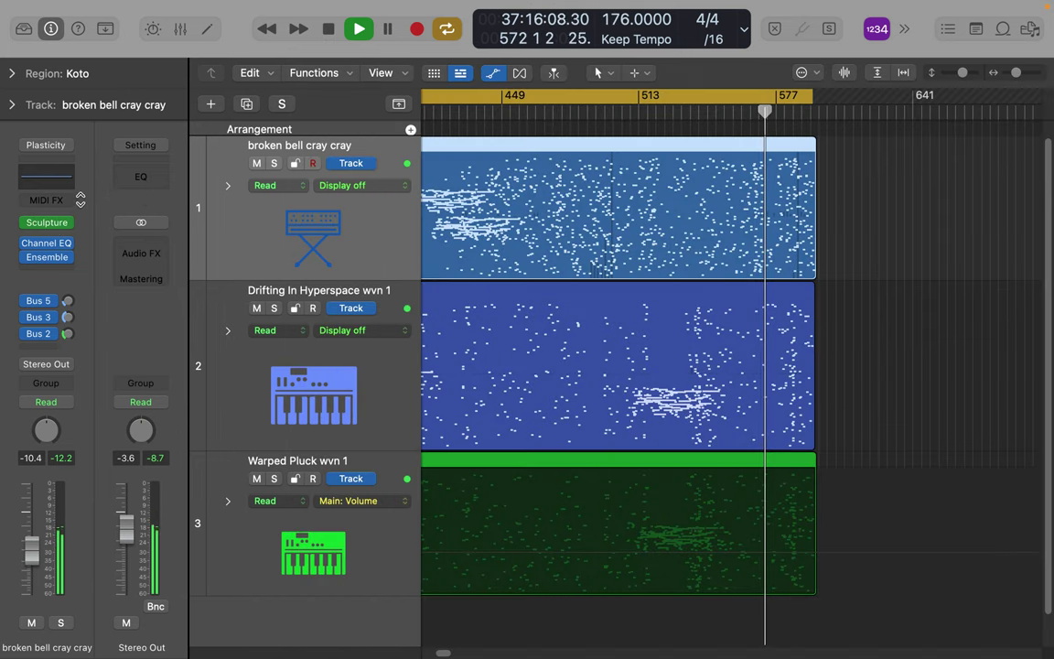
left_click(48, 227)
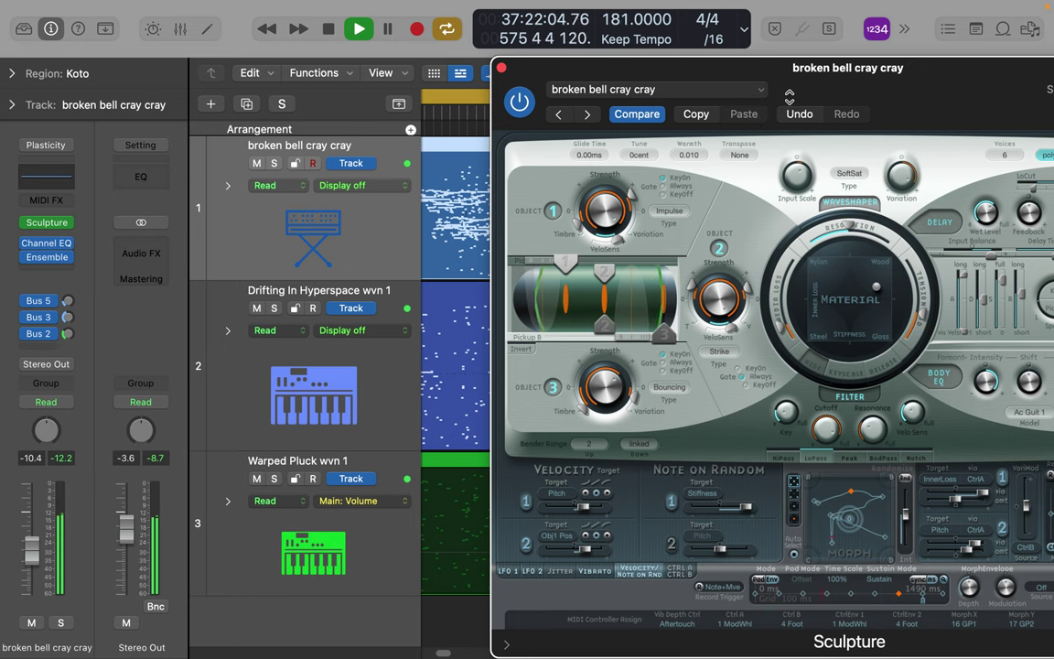
left_click_drag(786, 95, 381, 95)
mouse_move(199, 325)
left_mouse_down()
mouse_move(219, 330)
mouse_move(200, 329)
left_mouse_up()
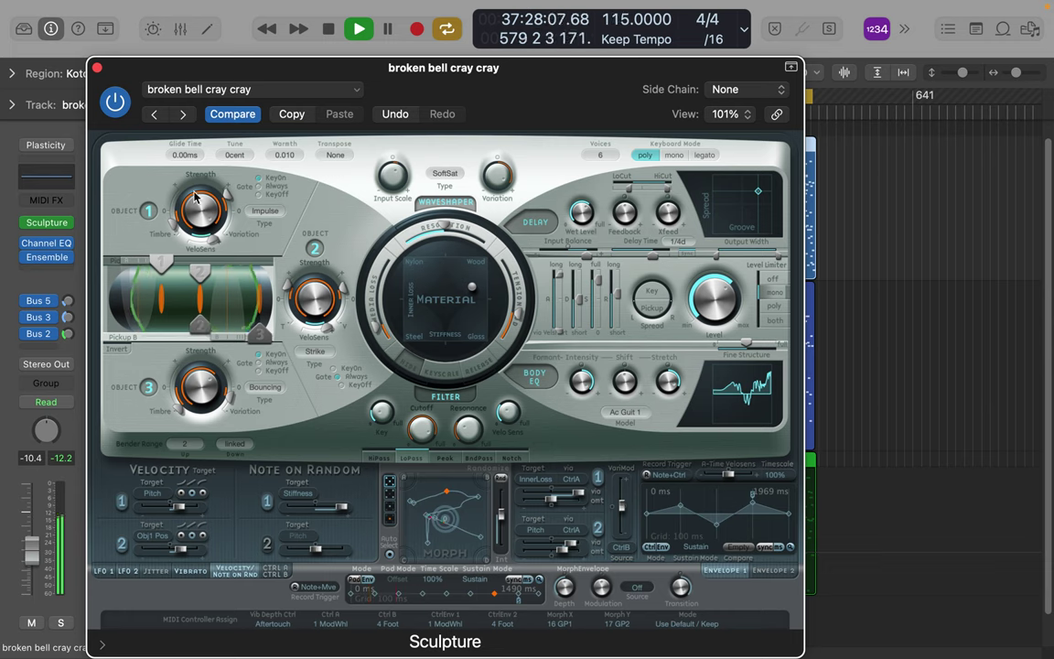
Adjust the strengths of Sculpture's Objects 1, 3 and 2, plus the Variation of Object 1.
left_click_drag(194, 209, 199, 235)
mouse_move(205, 370)
left_click_drag(198, 384, 205, 414)
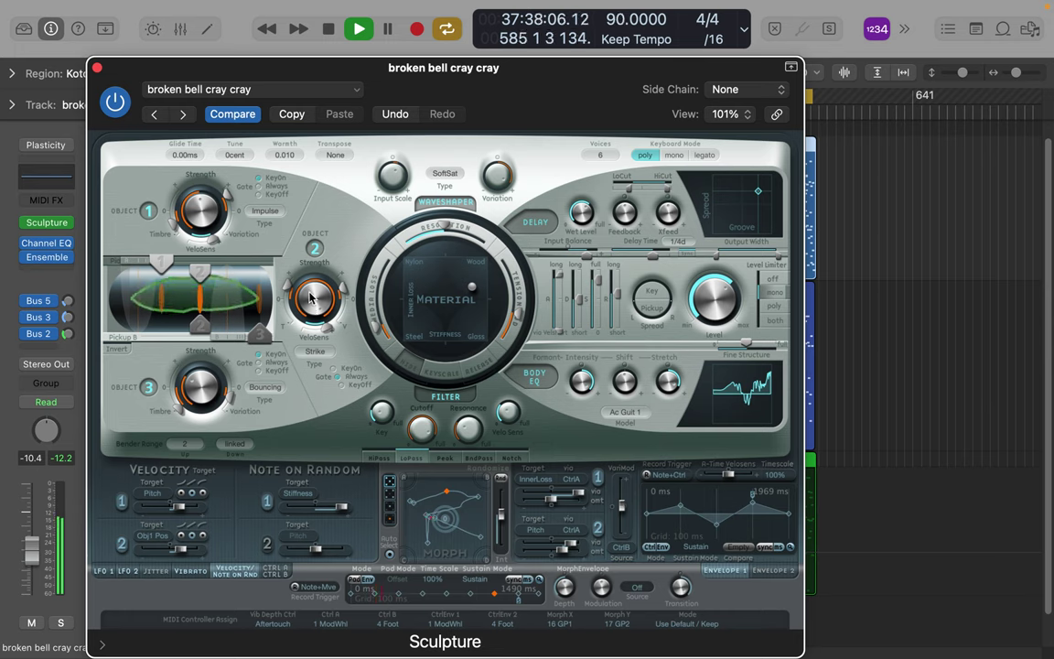
left_click_drag(312, 295, 313, 336)
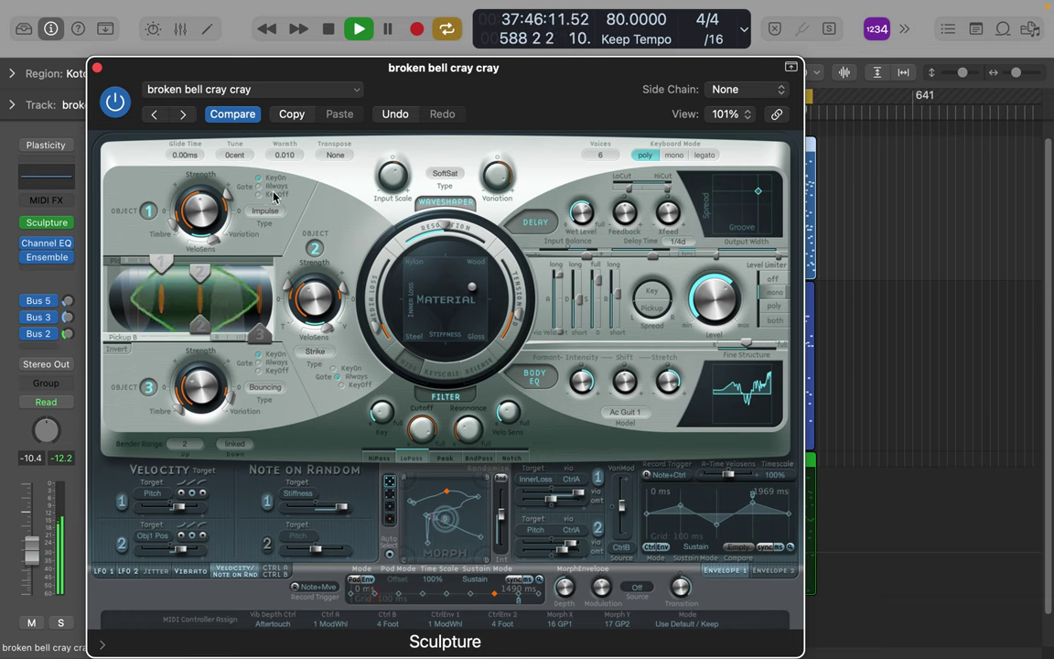
mouse_move(227, 197)
left_mouse_down()
mouse_move(230, 188)
mouse_move(232, 208)
left_mouse_up()
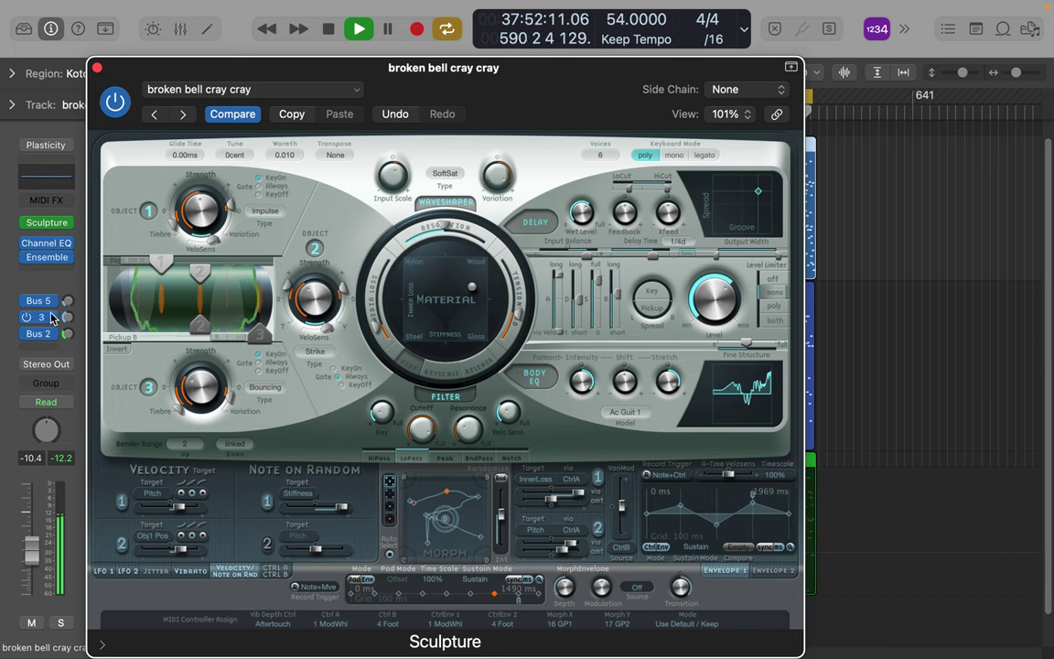
Nudge the track's Bus 5 send level and set Sculpture's number of voices to 10.
left_click_drag(67, 301, 68, 307)
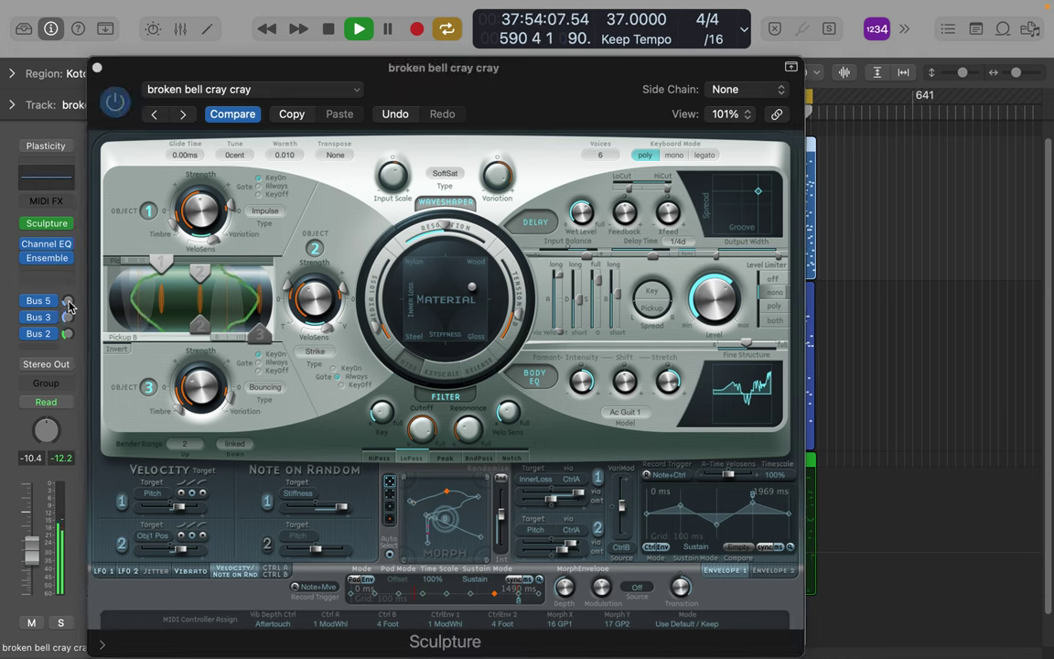
left_click(205, 385)
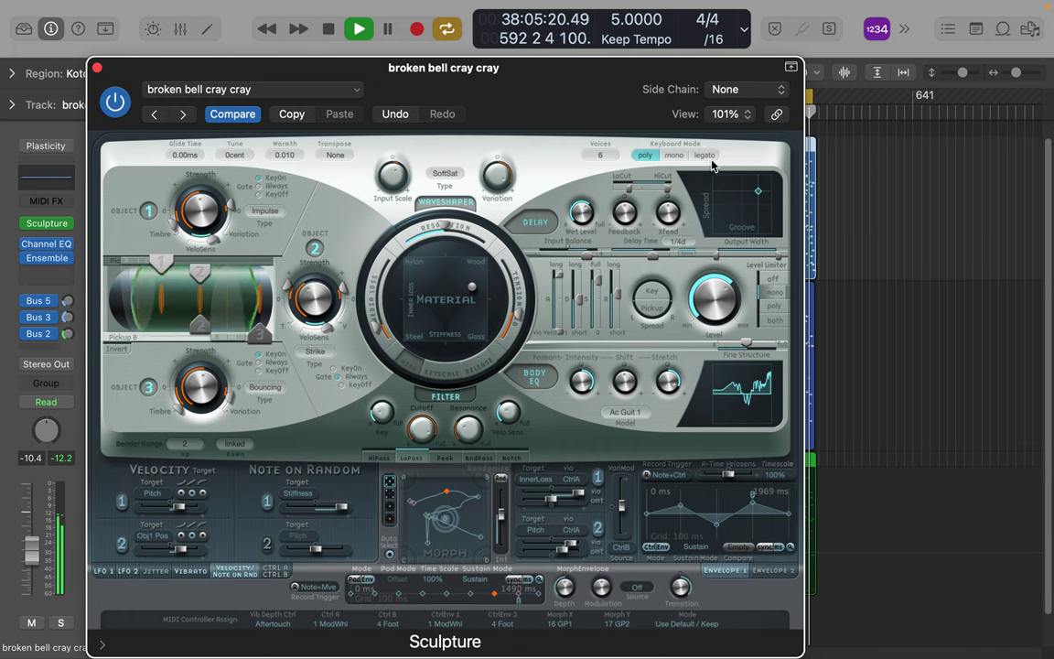
mouse_move(603, 154)
left_mouse_down()
mouse_move(607, 128)
mouse_move(609, 153)
left_mouse_up()
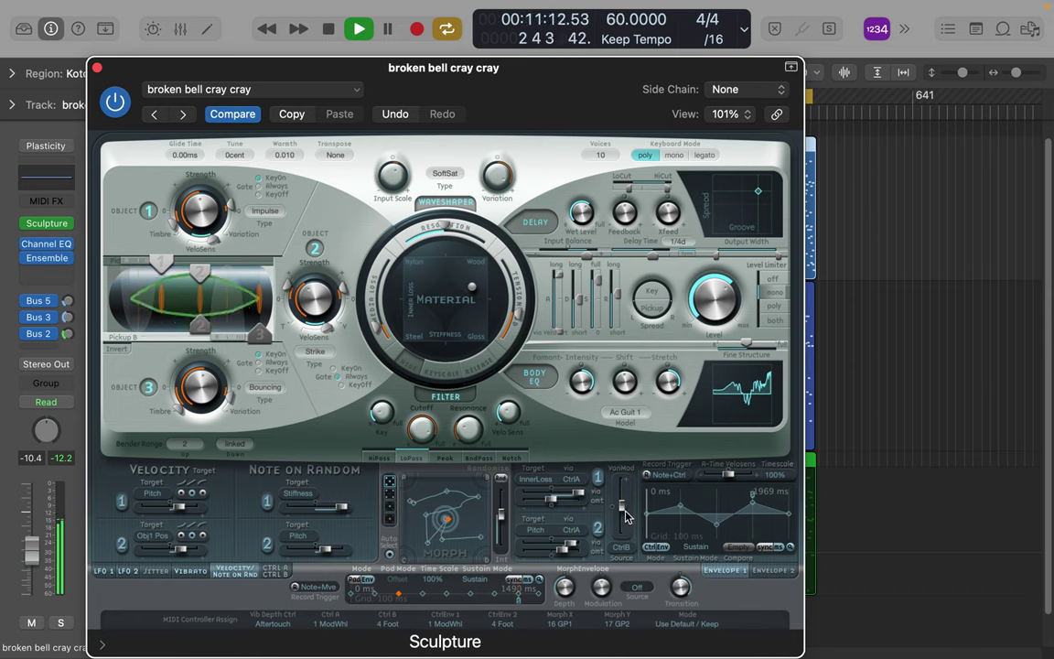
Raise Envelope 1's VariMod amount slightly and set its source to Ctrl A (1 Mod Wheel).
left_click_drag(623, 505, 623, 500)
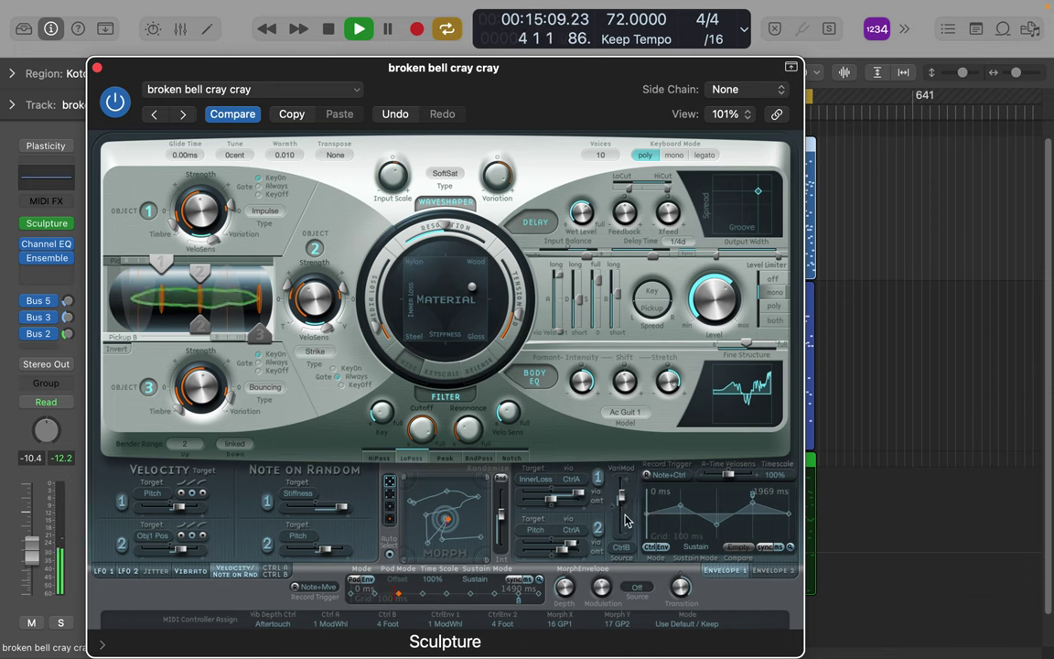
left_click(628, 548)
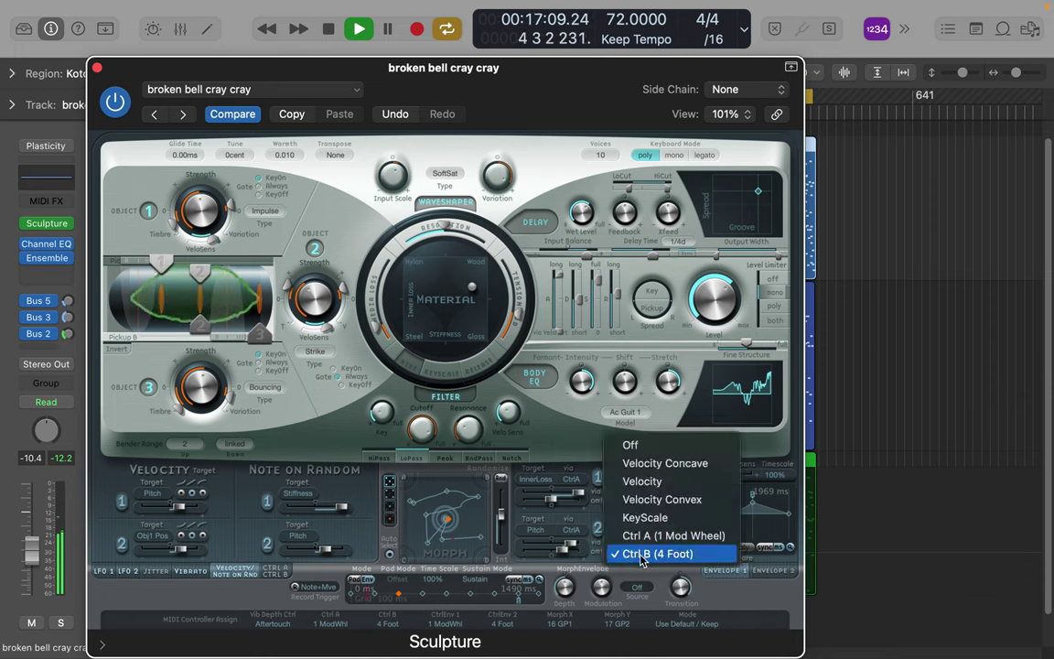
left_click(640, 537)
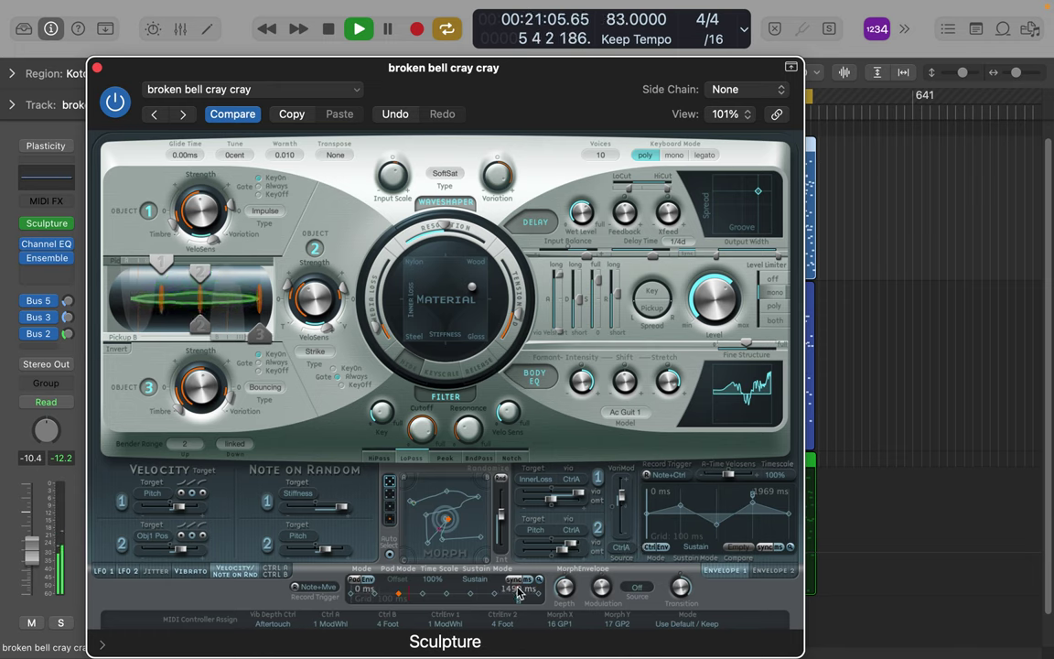
Keep the morph record trigger on Note + Move Morph Point and set the morph envelope's modulation source to Velocity.
left_click(295, 589)
left_click(295, 588)
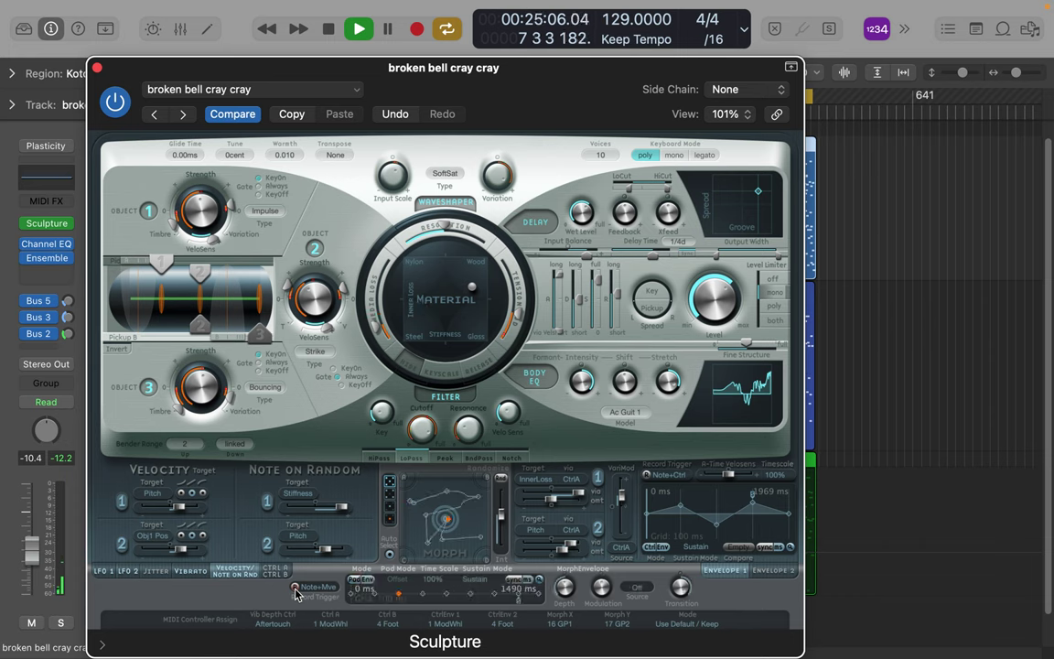
left_click(327, 588)
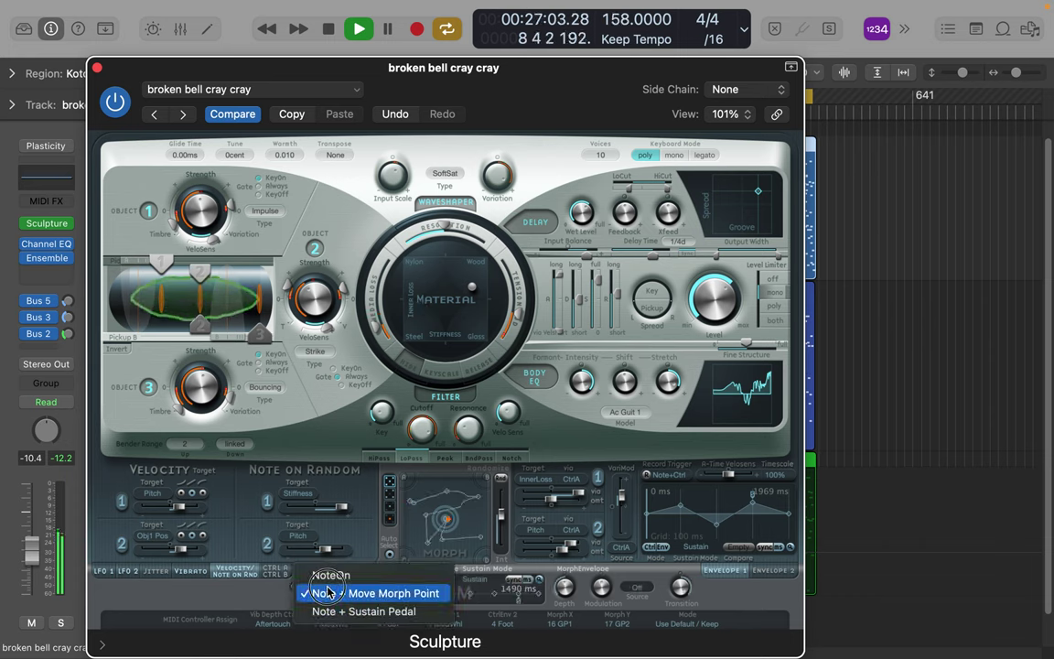
left_click(327, 593)
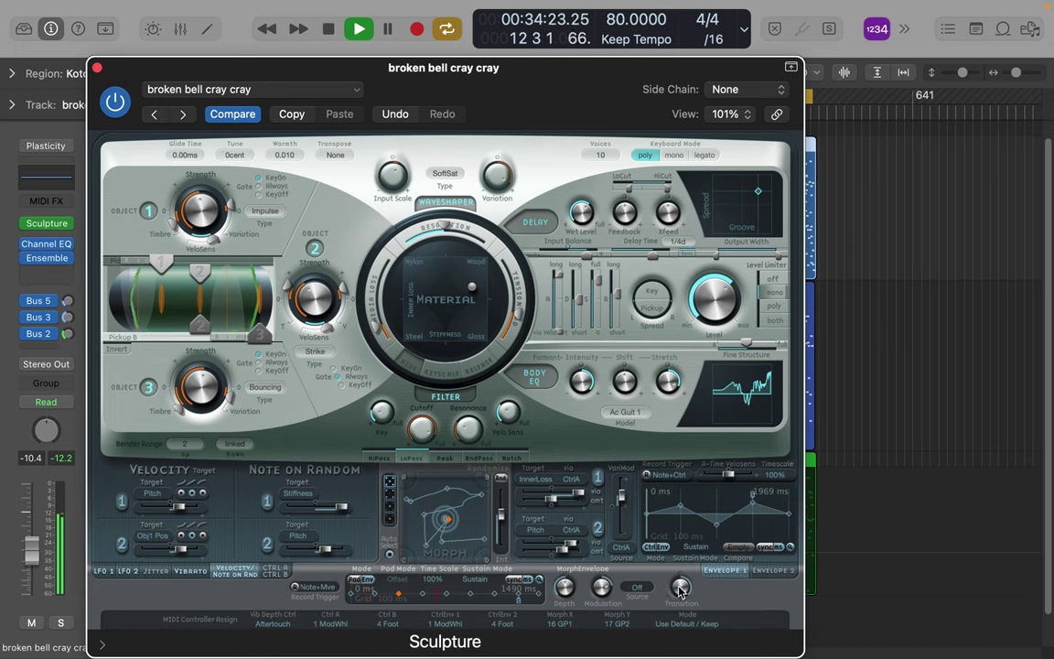
left_click(635, 590)
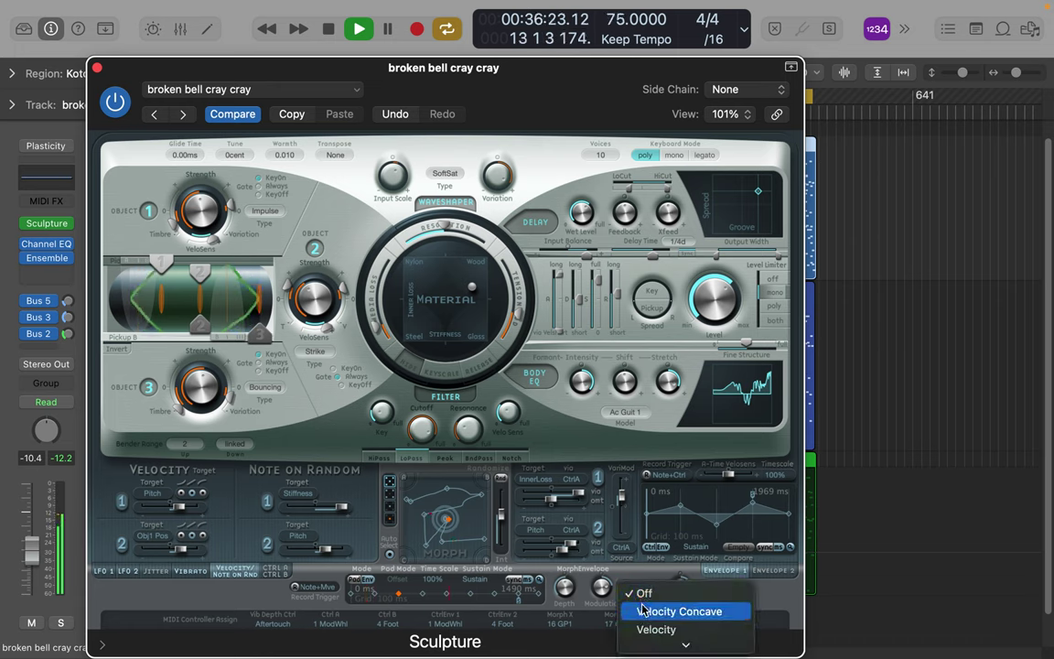
left_click(644, 627)
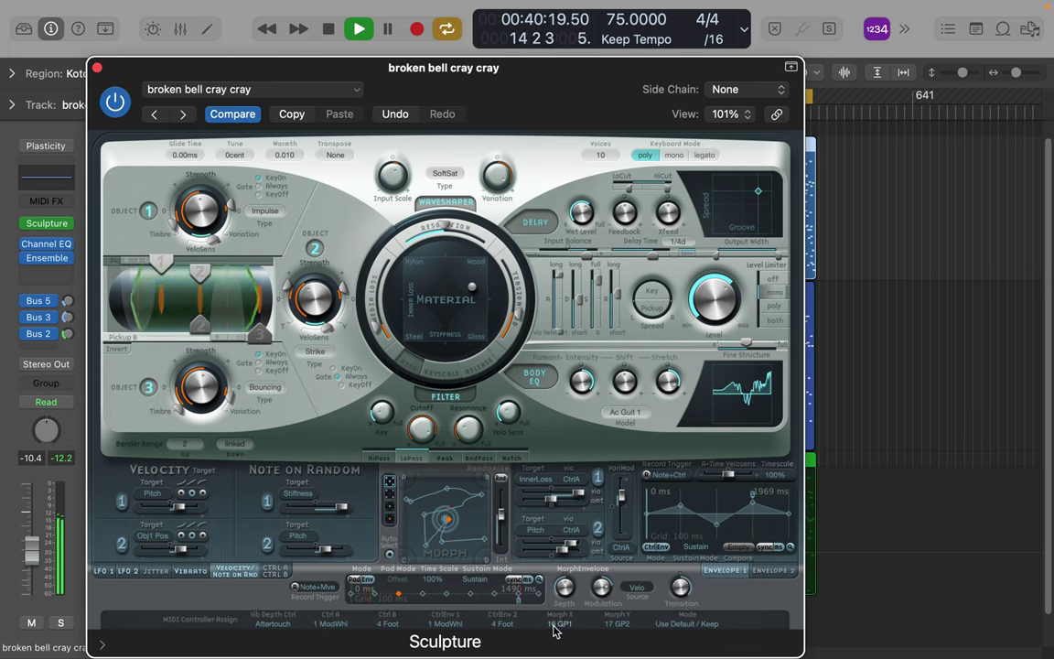
Enable LFO 1's second modulation slot, target Object1 Position with it, and raise its amount slightly.
left_click(99, 571)
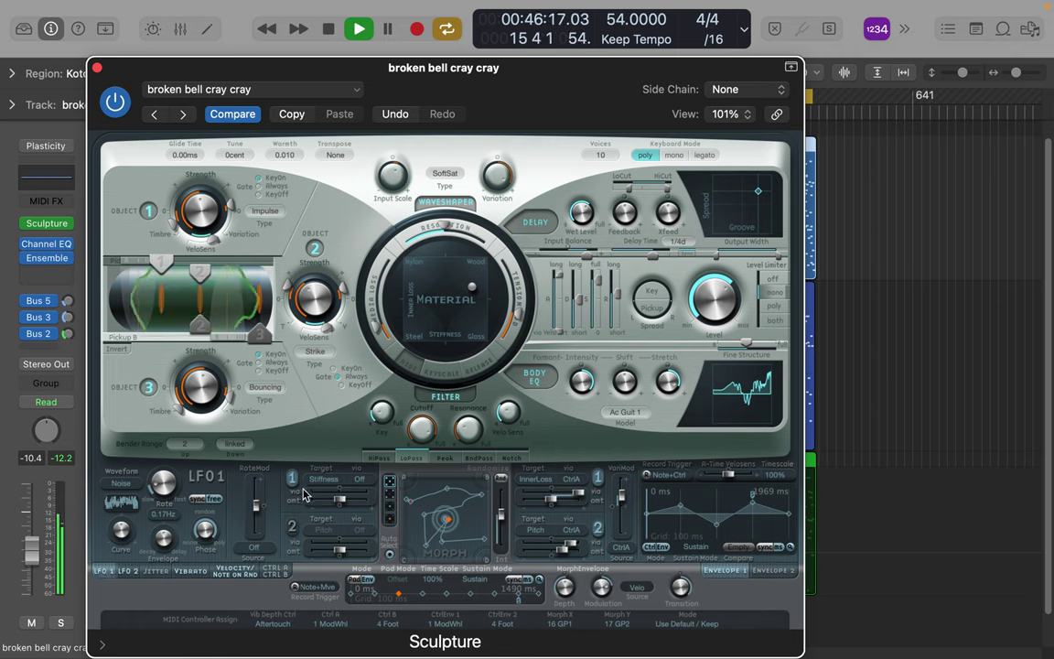
left_click(292, 529)
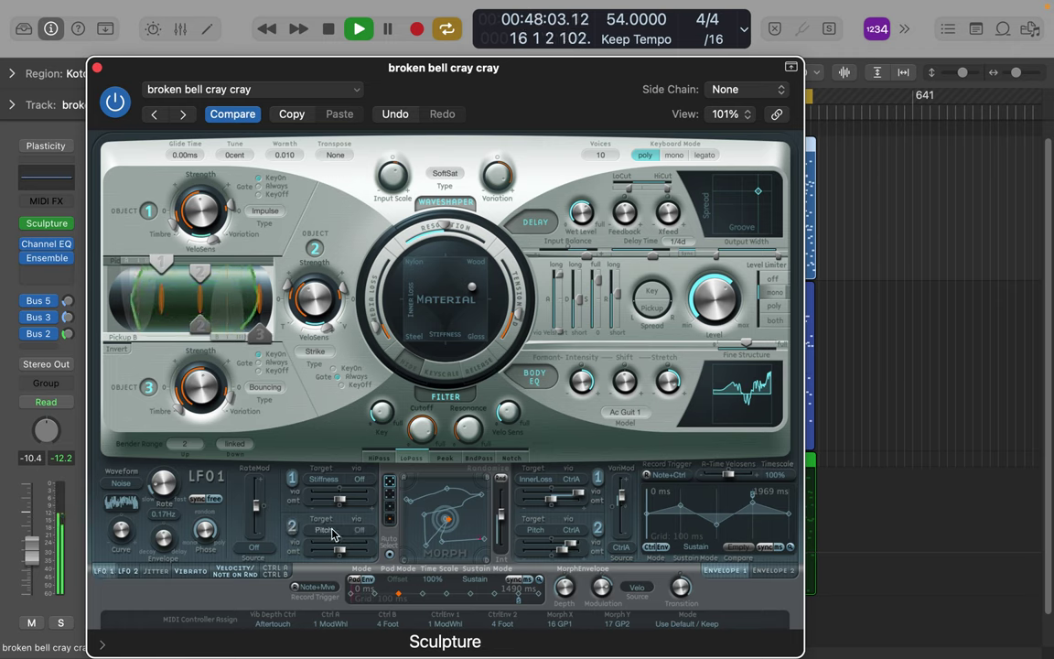
left_click(332, 532)
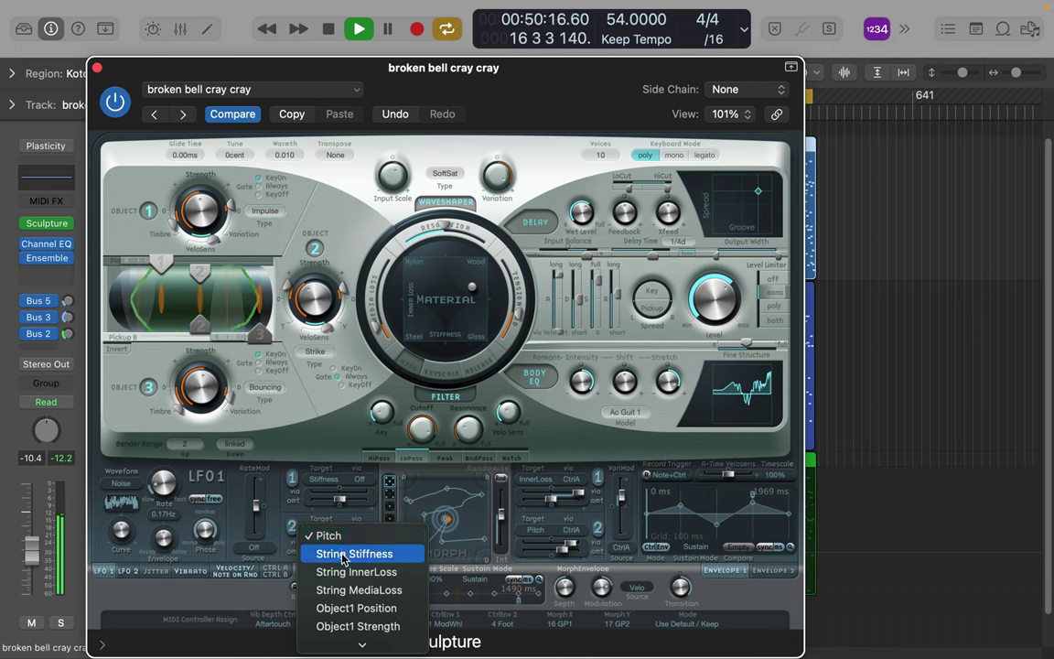
left_click(351, 607)
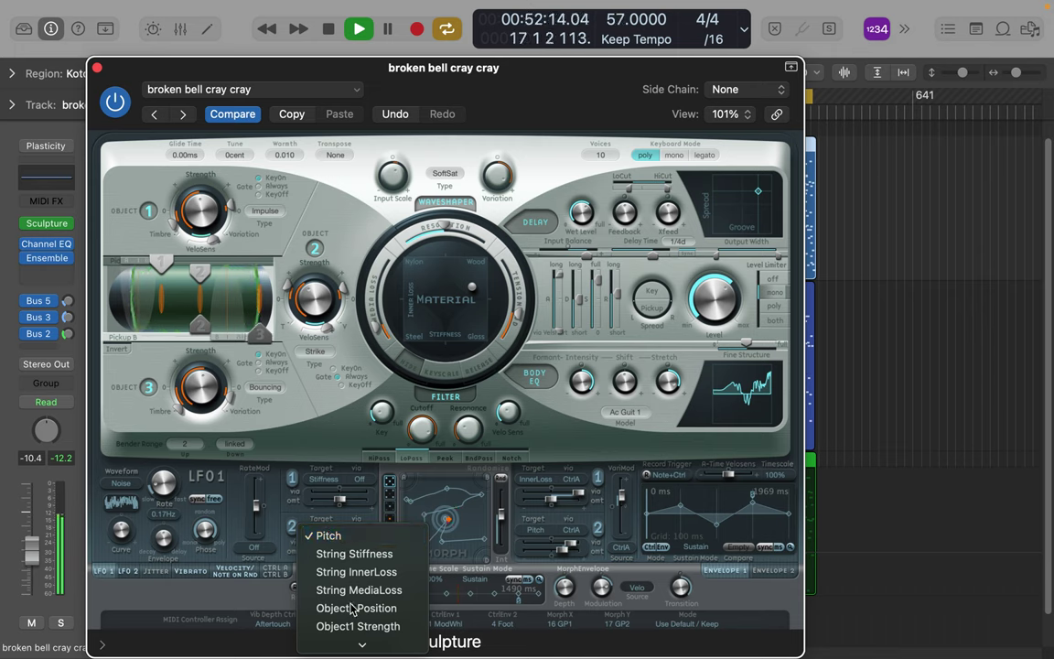
left_click_drag(346, 556, 359, 554)
Set the via source of LFO 1's second slot to Velocity and lower its via amount.
left_click(363, 531)
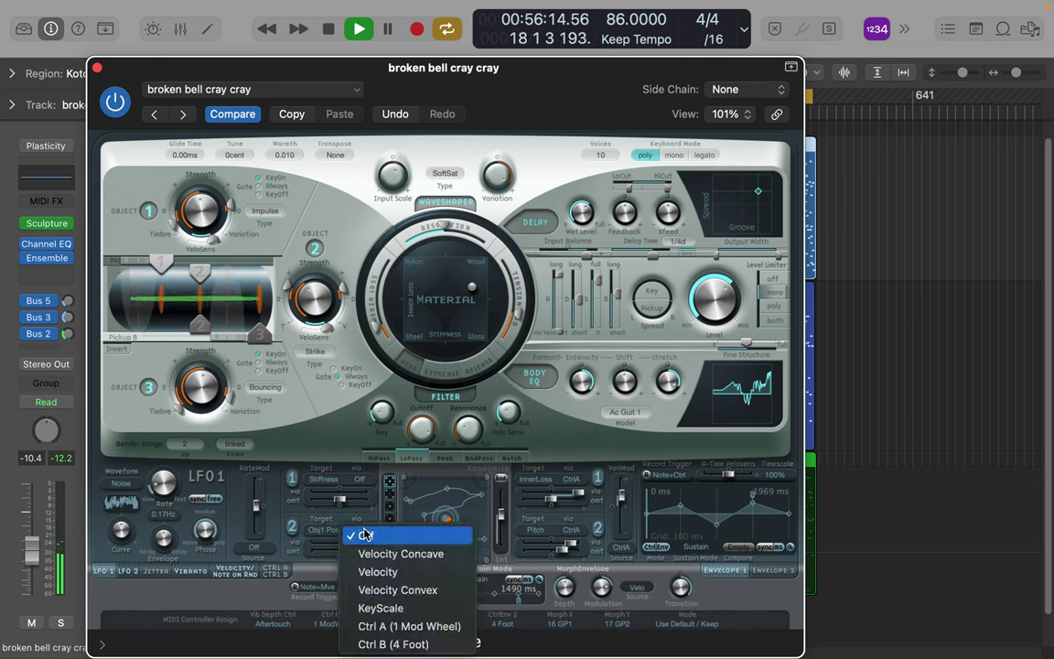
left_click(379, 572)
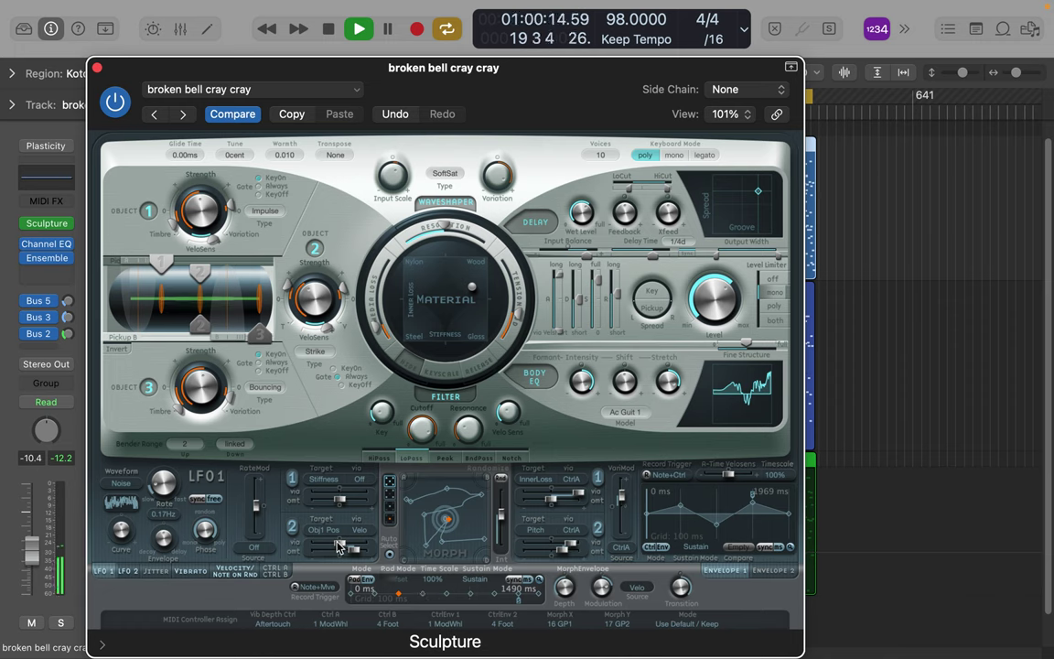
left_click_drag(340, 546, 327, 547)
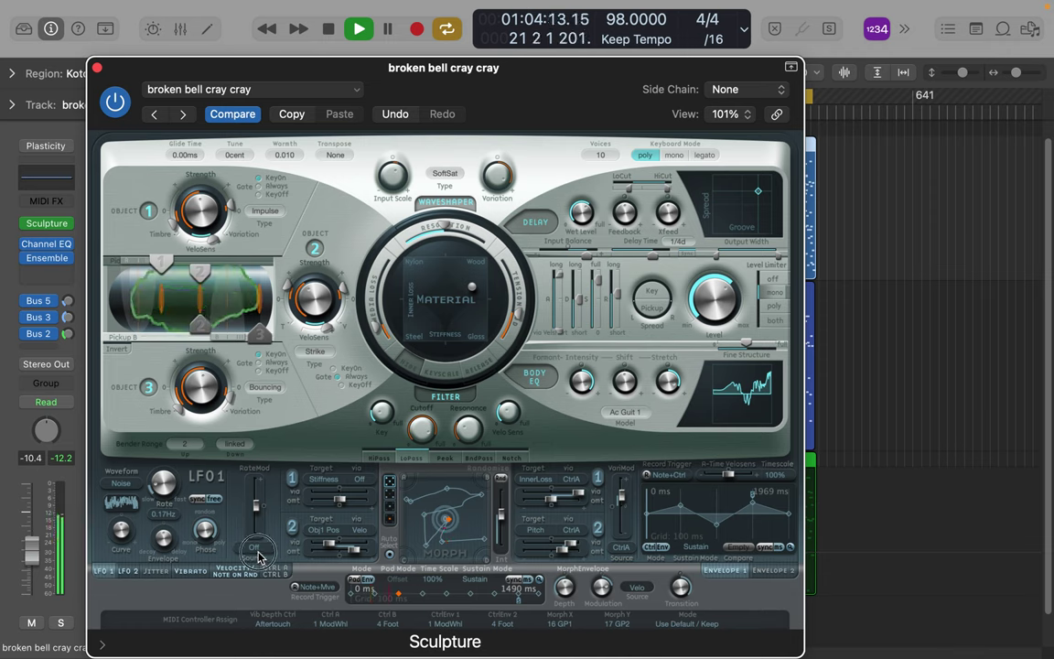
Raise LFO 1's RateMod amount slightly and set its source to Velocity Convex.
left_click_drag(259, 518, 256, 510)
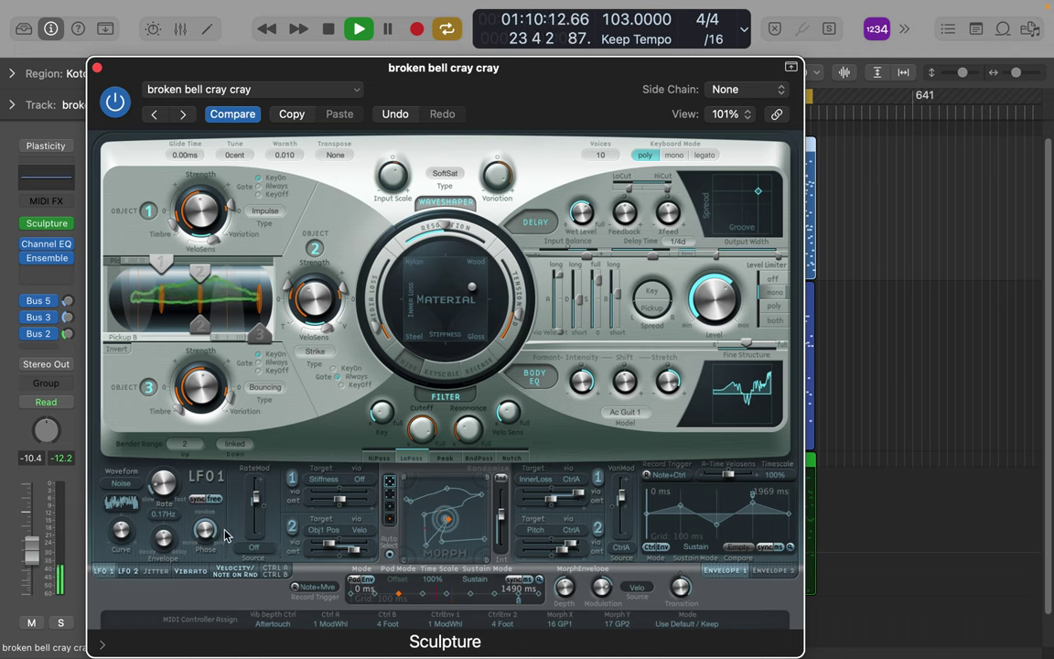
left_click(254, 550)
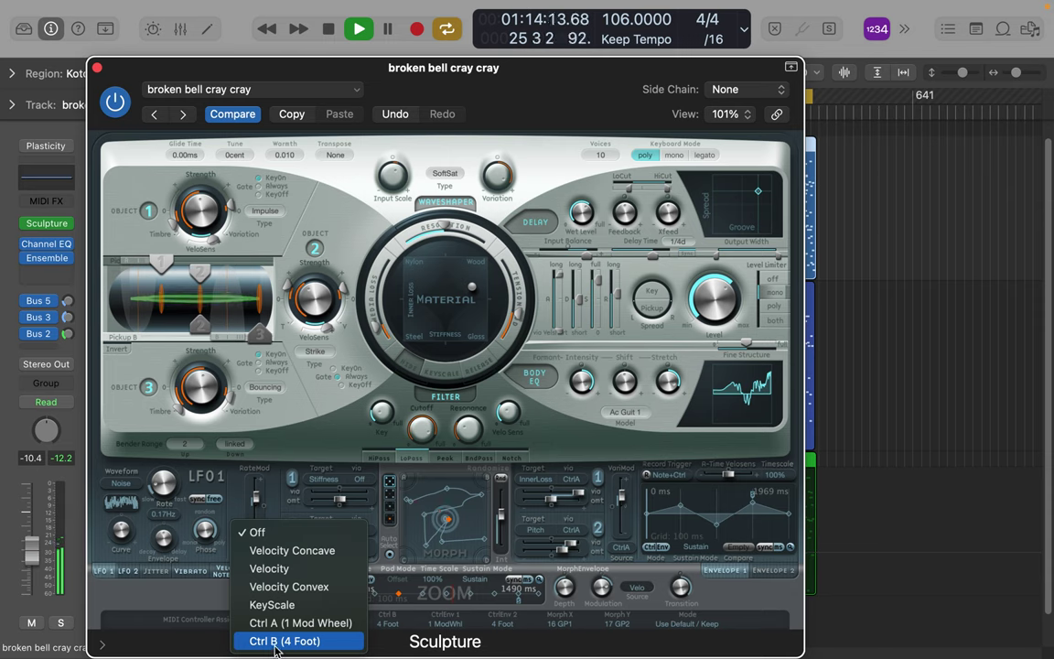
left_click(279, 588)
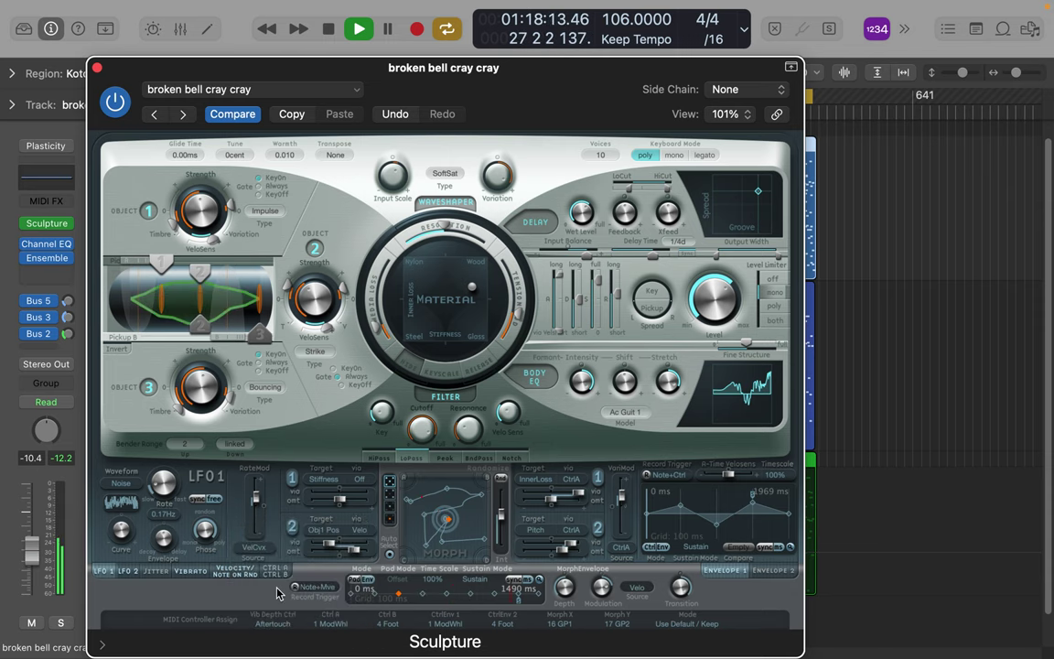
Enable both modulation slots of Jitter 1 and both slots of Jitter 2.
left_click(155, 571)
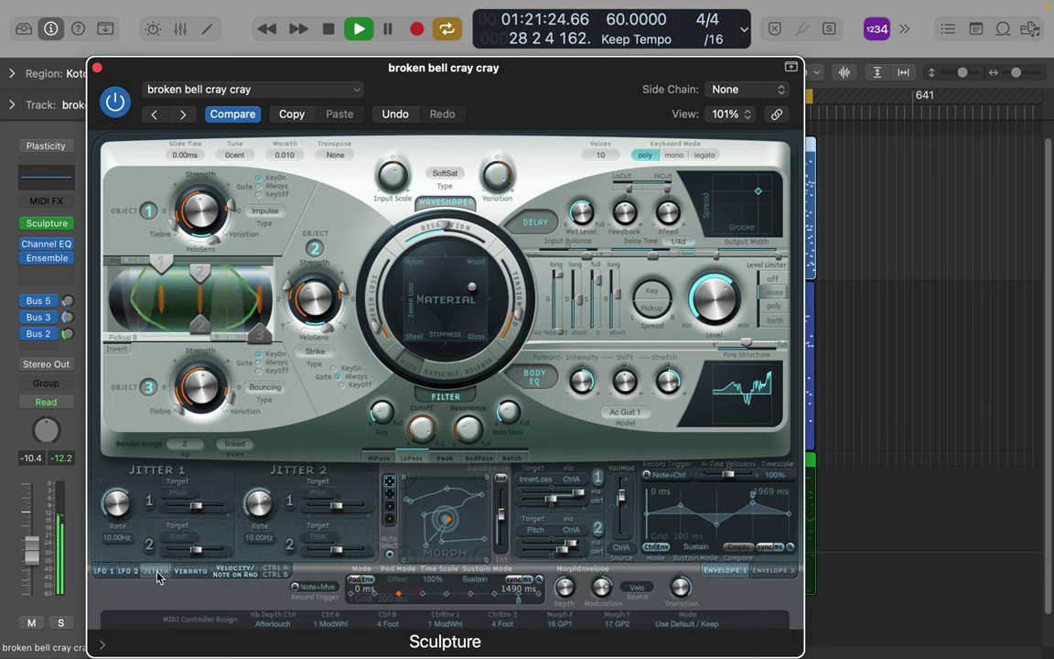
left_click(149, 500)
left_click(149, 545)
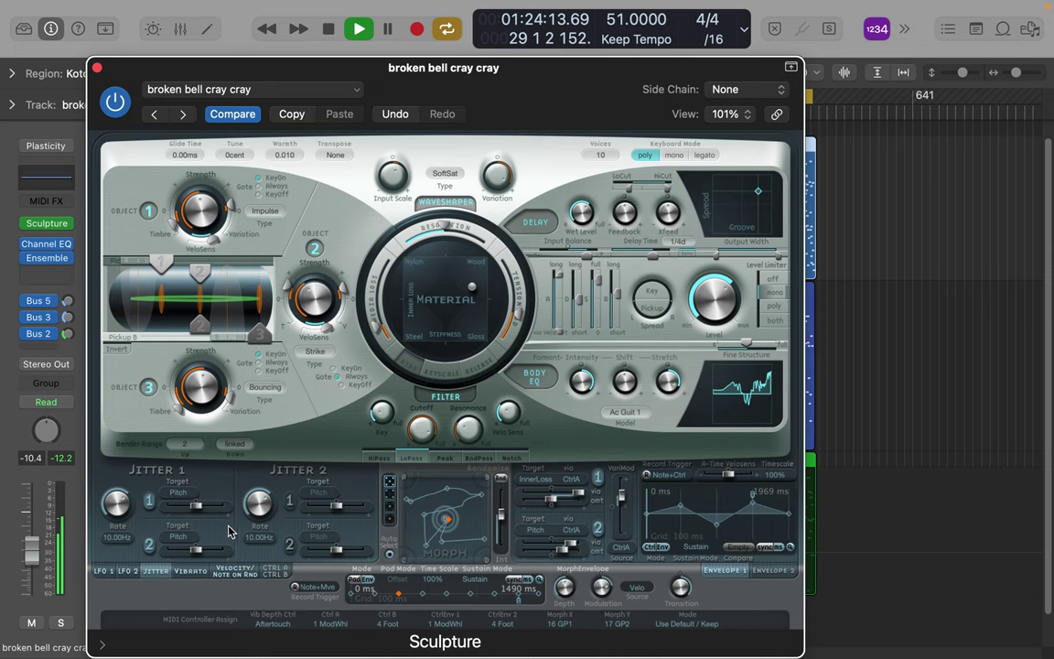
left_click(289, 500)
left_click(291, 548)
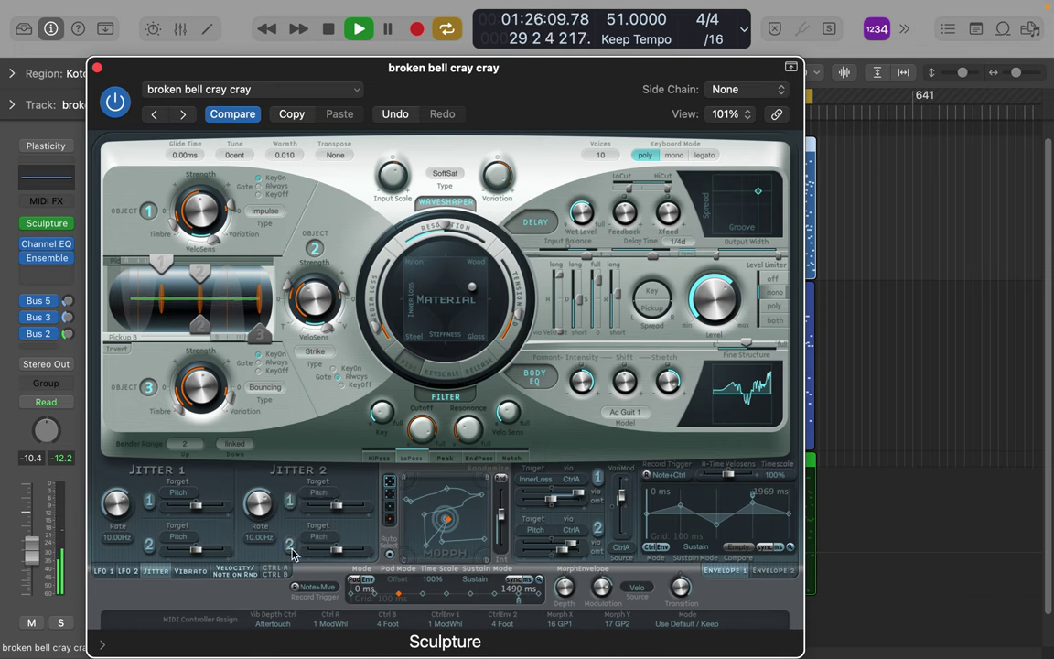
Raise Jitter 1's first slot amount slightly, target String Stiffness with its second slot, and raise that slot's amount slightly.
left_click_drag(196, 506, 205, 506)
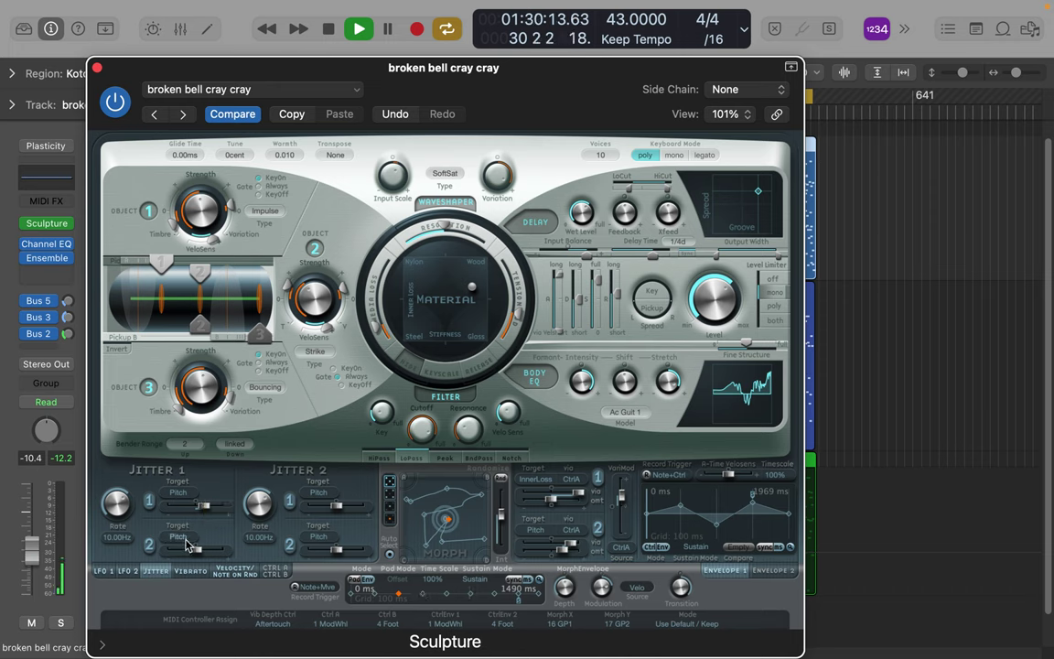
left_click(179, 537)
left_click(198, 560)
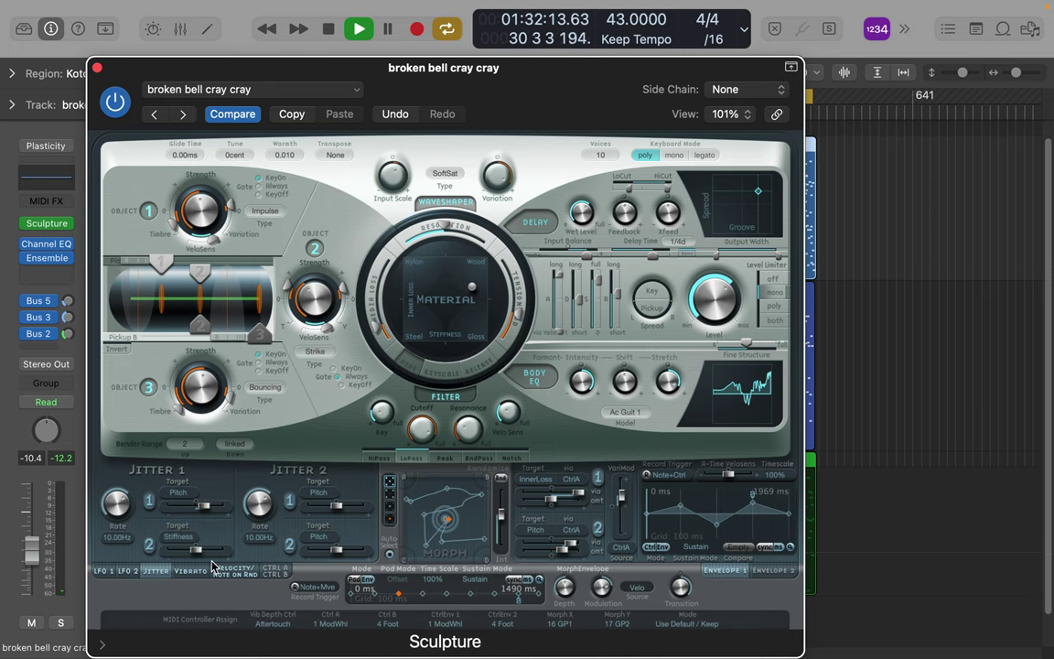
left_click_drag(197, 550, 204, 550)
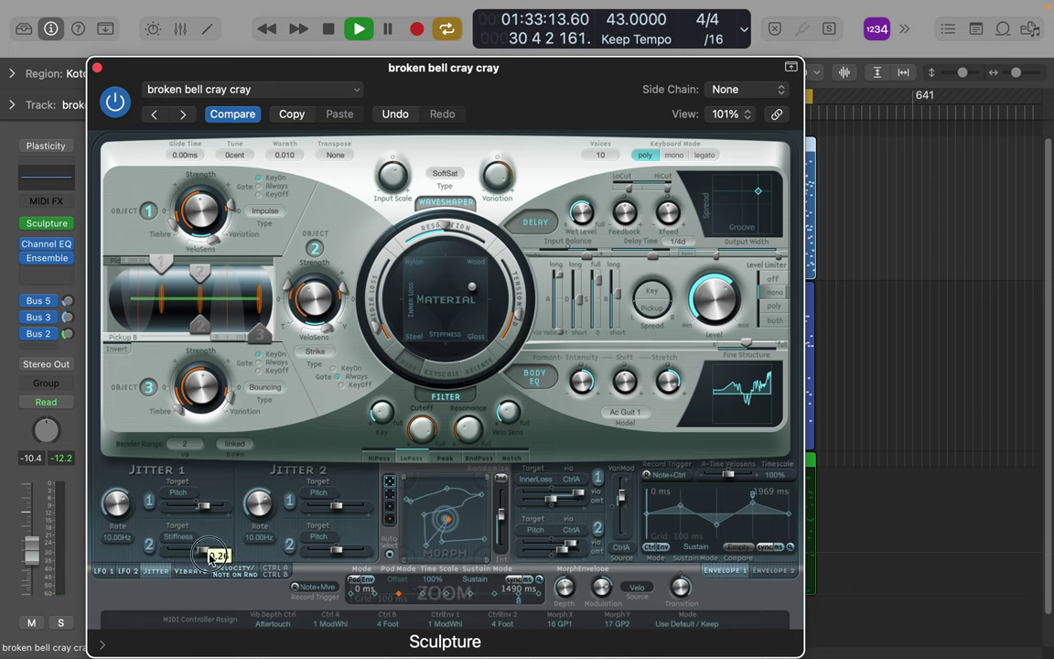
Target Pickup Pan A+B with Jitter 2's second slot and raise its amount slightly.
left_click(320, 539)
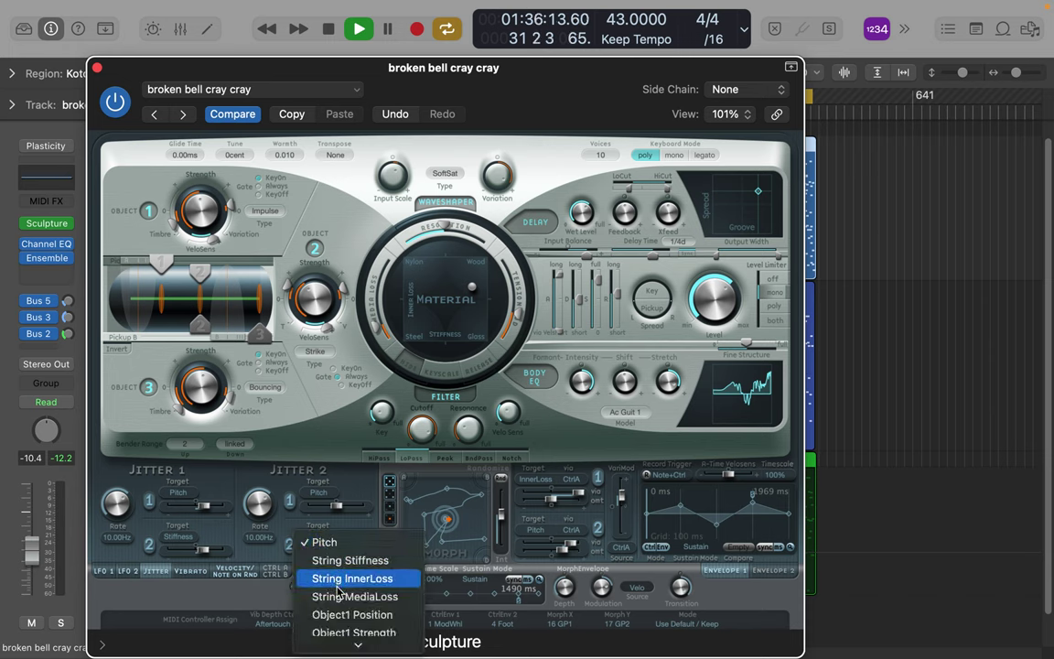
mouse_move(354, 655)
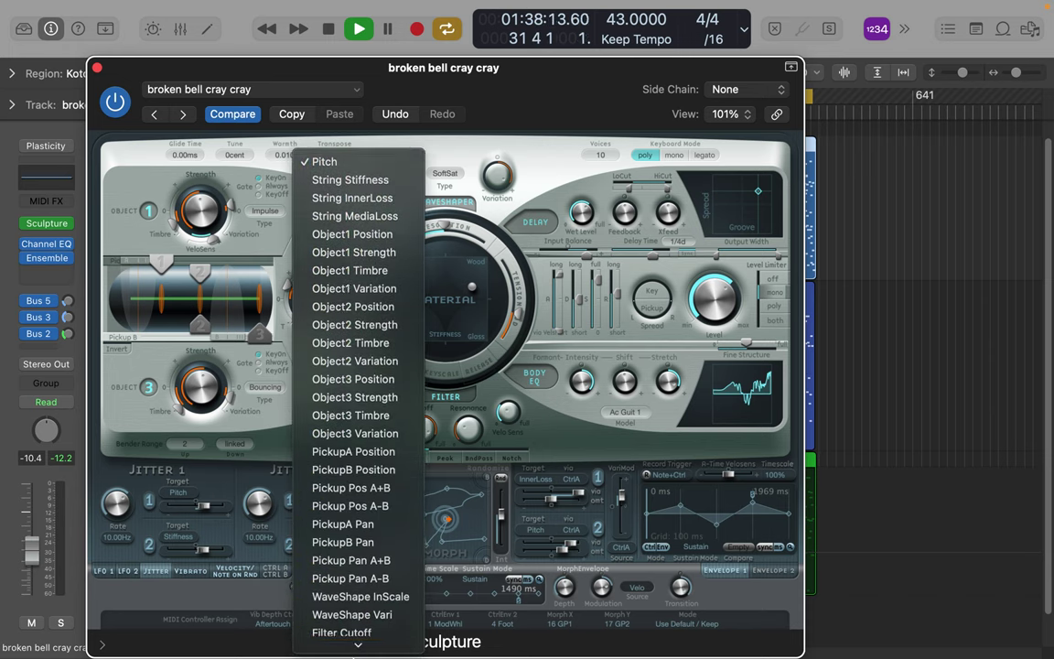
left_click(364, 550)
left_click_drag(337, 550, 347, 554)
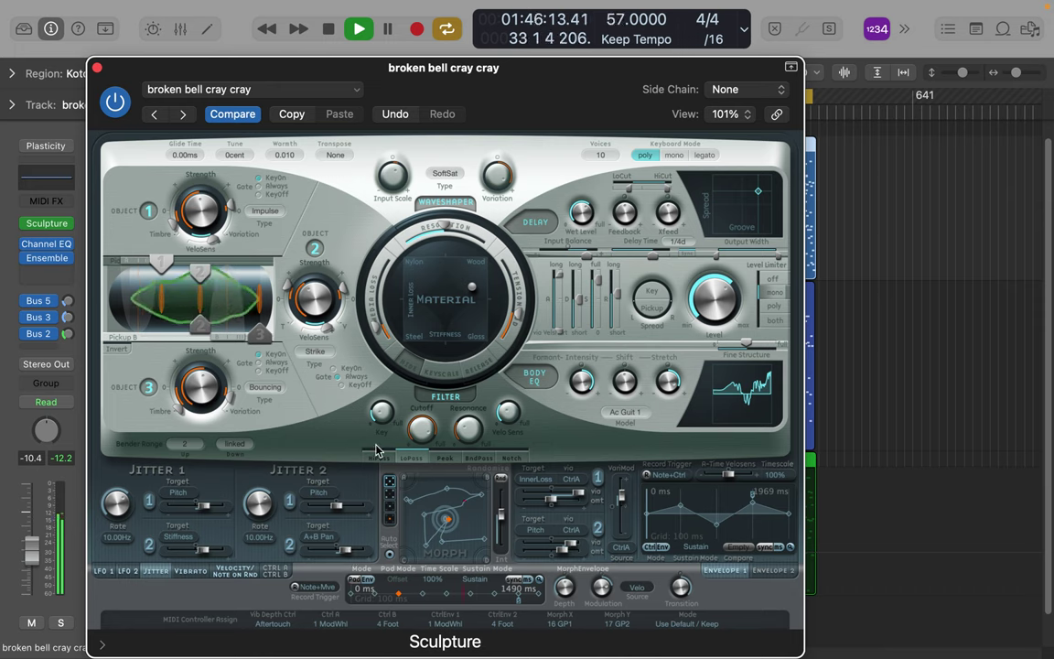
Target Pickup Pan A-B with Jitter 2's first slot and raise its amount slightly.
left_click_drag(337, 506, 344, 509)
left_click(318, 496)
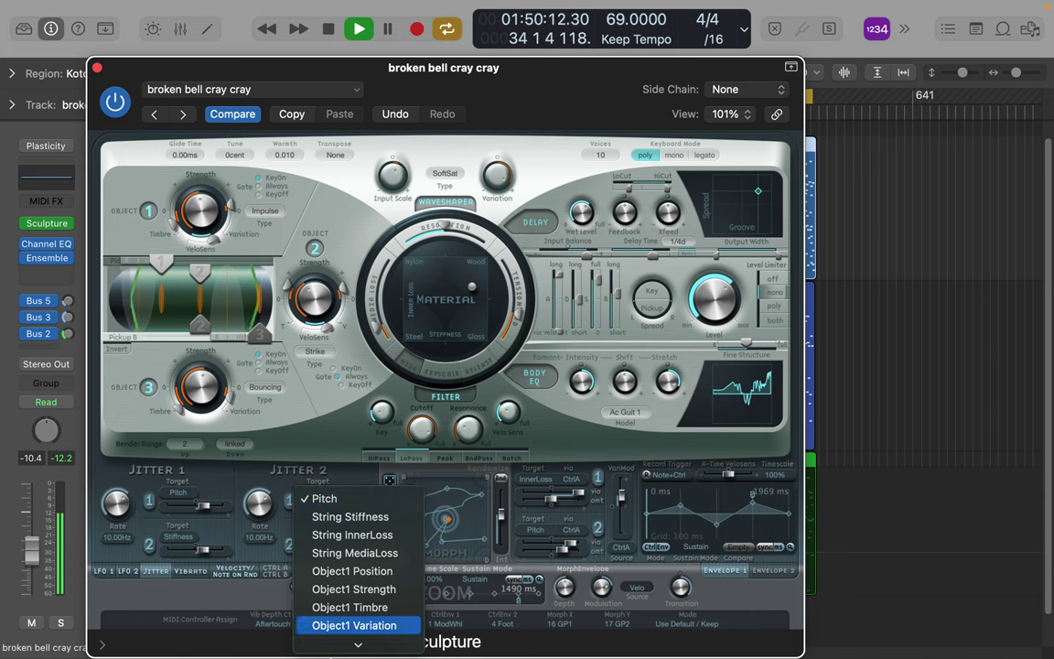
scroll(354, 630, "down", 10)
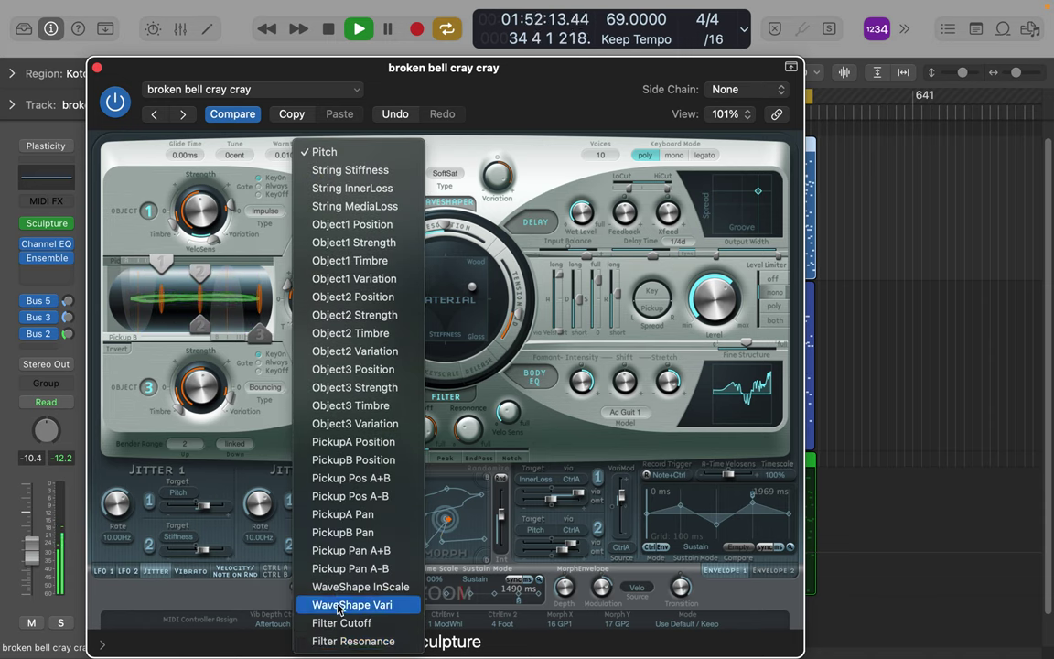
left_click(342, 570)
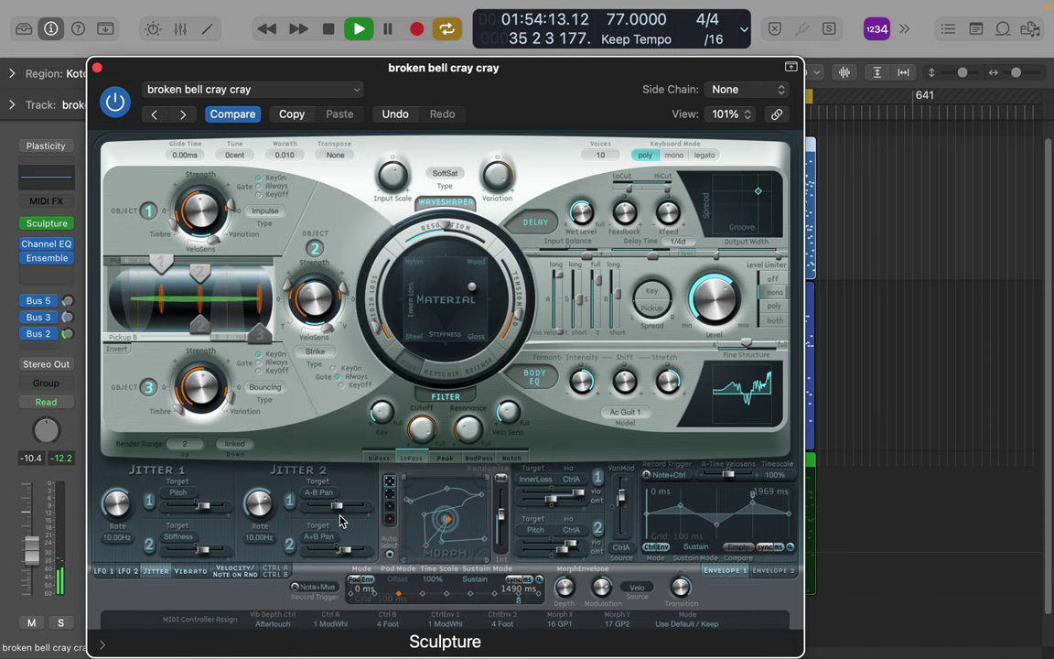
left_click_drag(338, 517, 354, 514)
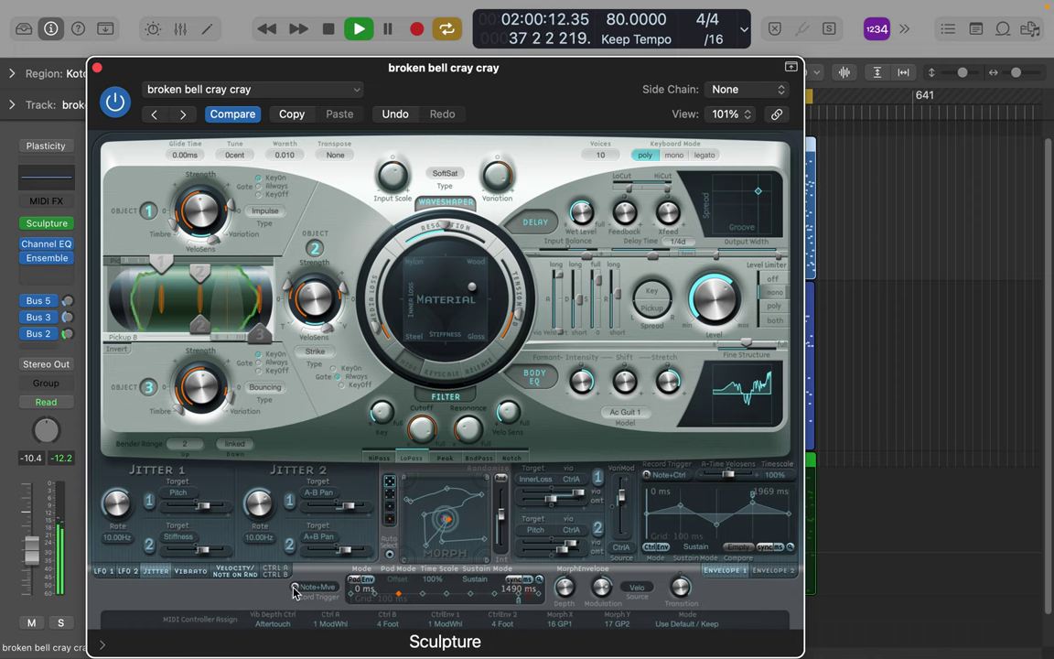
Raise the vibrato's via depth to roughly two thirds, change its waveform to Triangle, and set its rate to 9.60 Hz.
left_click(191, 571)
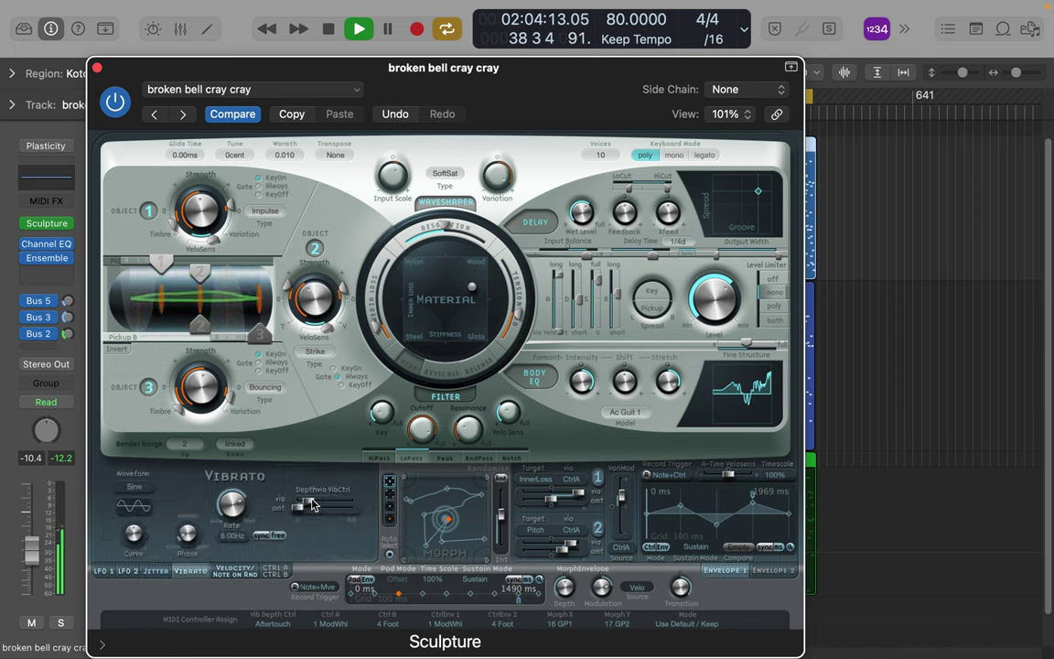
left_click_drag(311, 505, 337, 504)
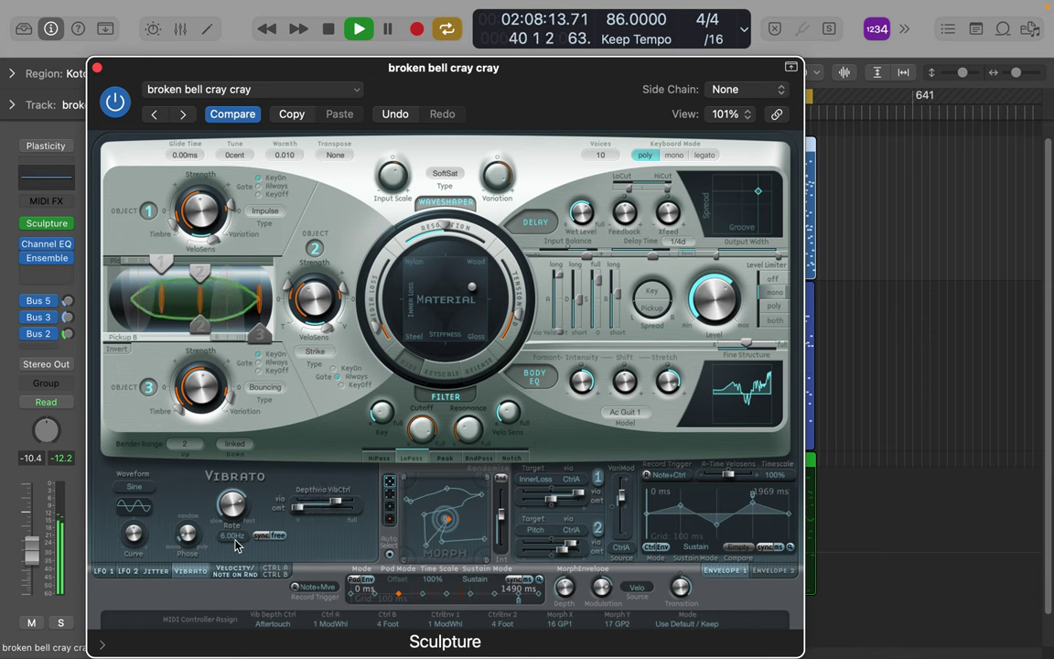
left_click_drag(202, 550, 133, 528)
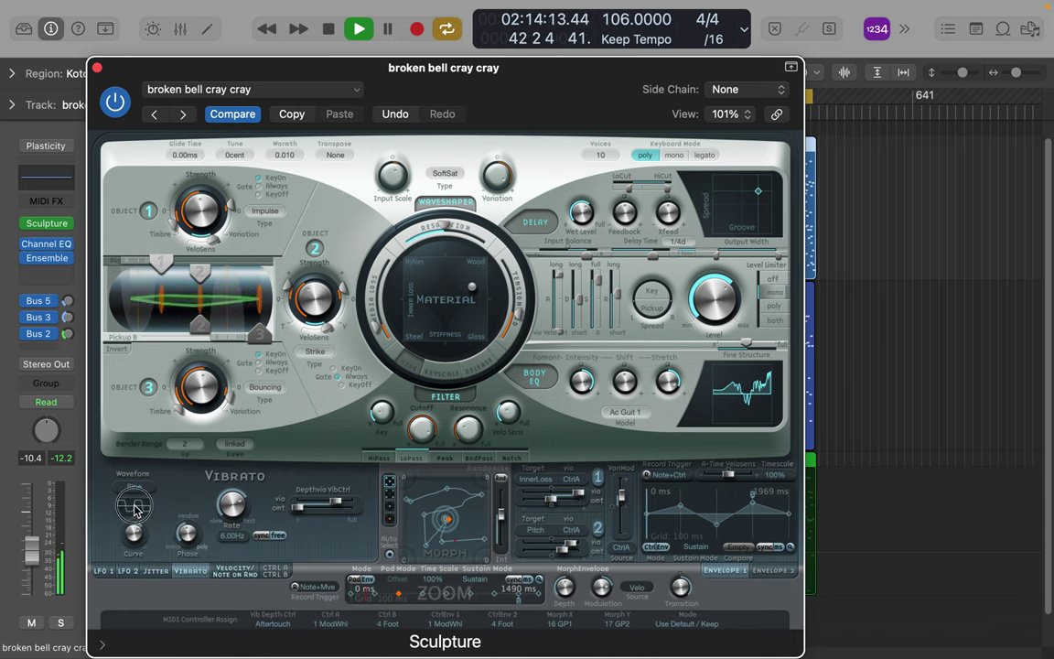
left_click(134, 490)
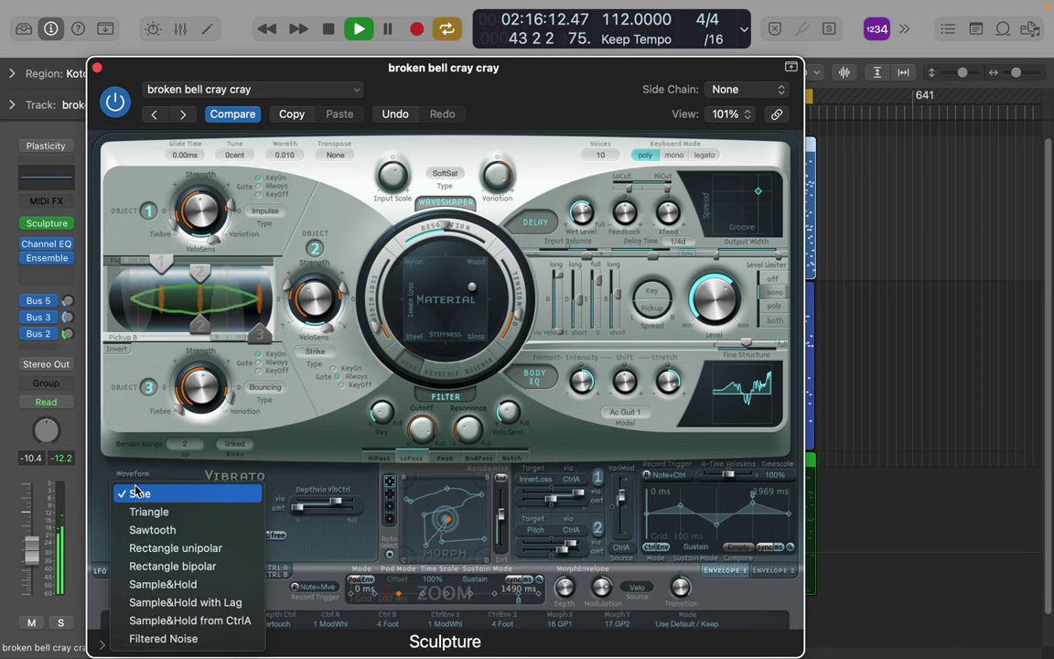
left_click(143, 514)
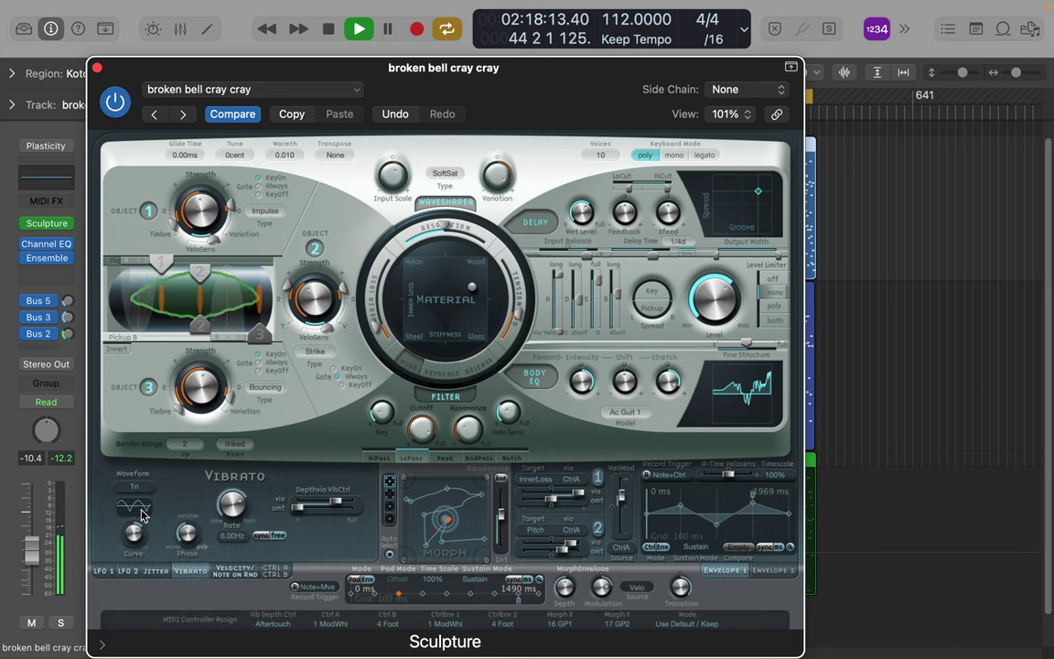
left_click_drag(241, 510, 244, 504)
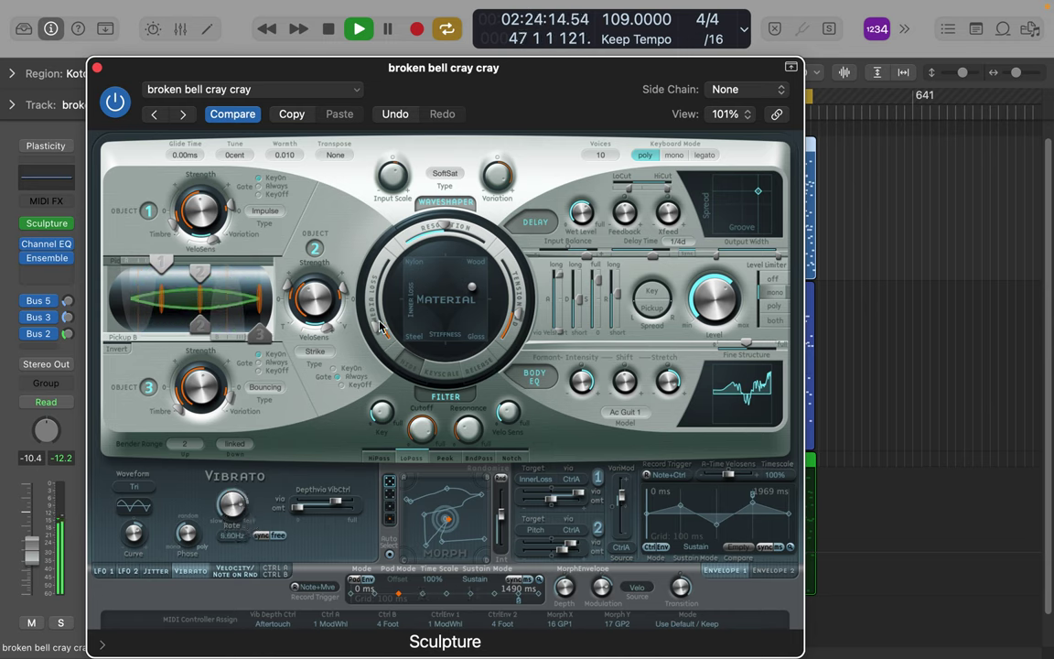
Audition the broken bell cray cray track on its own with solo, release the solo, and reopen its Sculpture window.
left_click(97, 67)
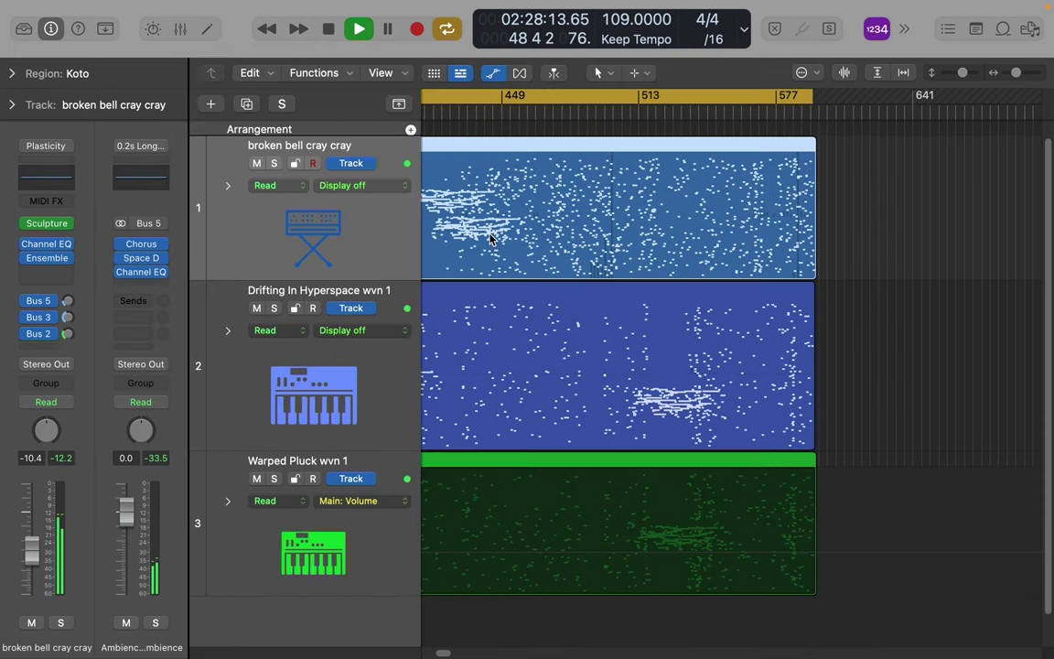
scroll(686, 241, "left", 15)
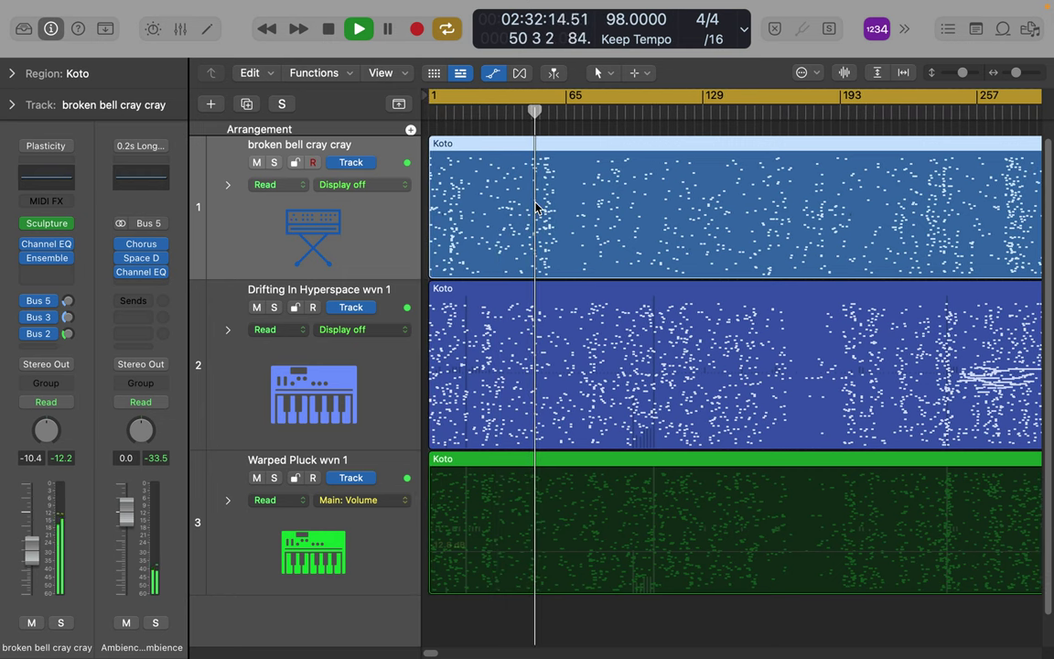
left_click(271, 162)
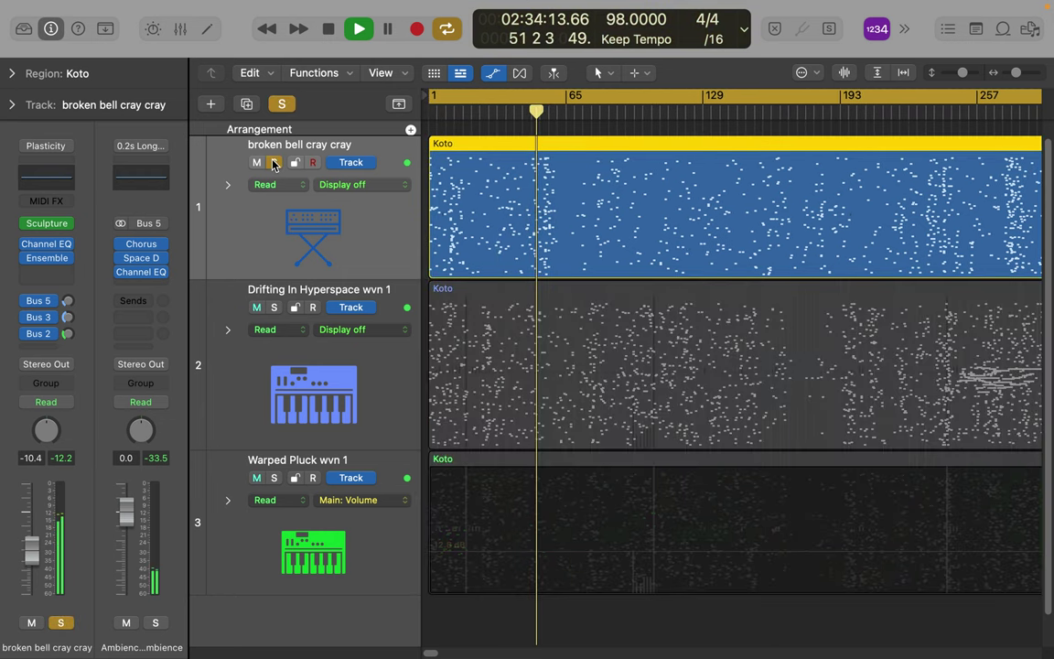
left_click(272, 163)
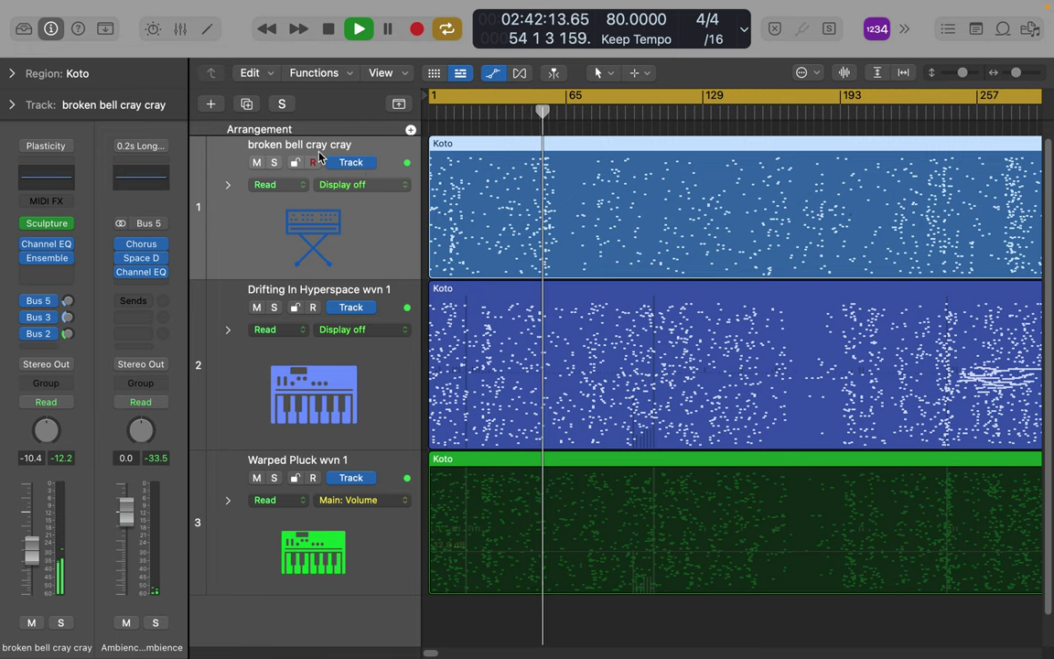
left_click(45, 226)
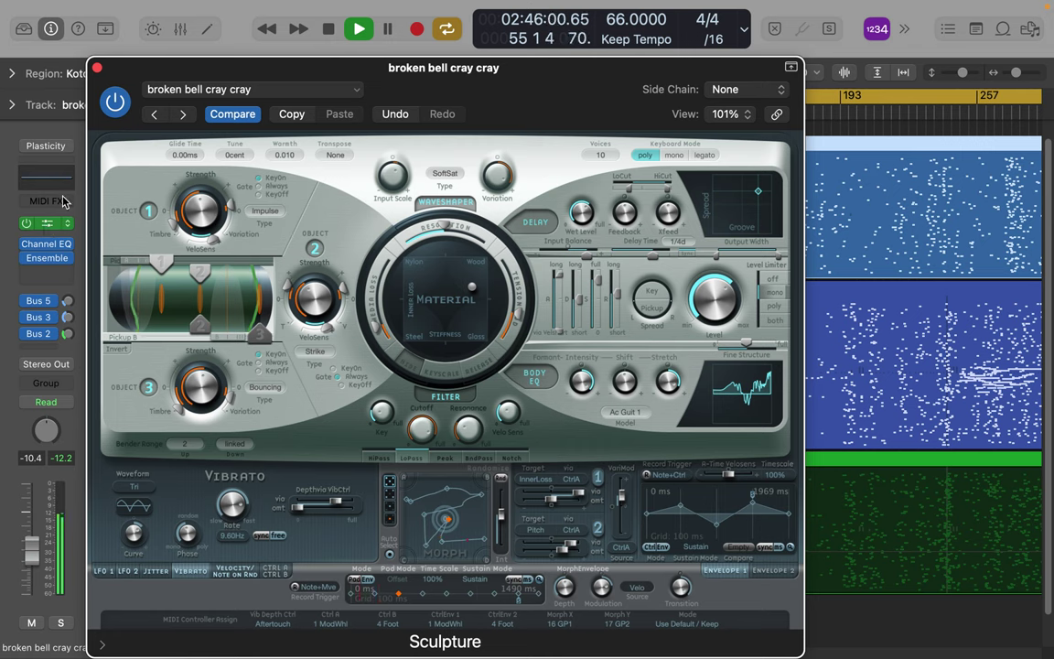
left_click(236, 87)
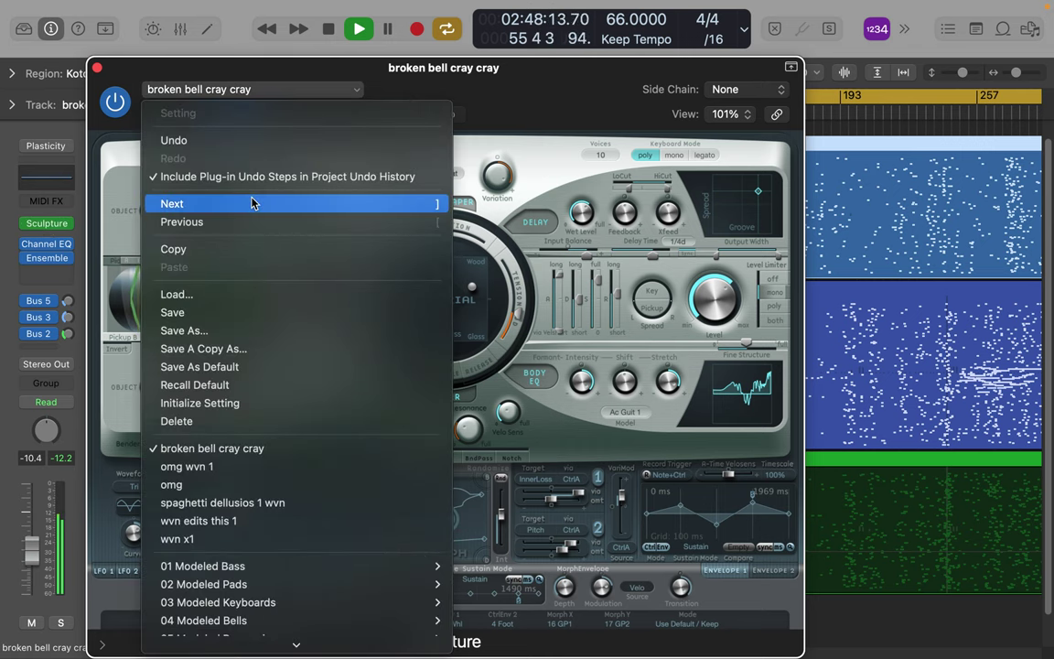
left_click(230, 450)
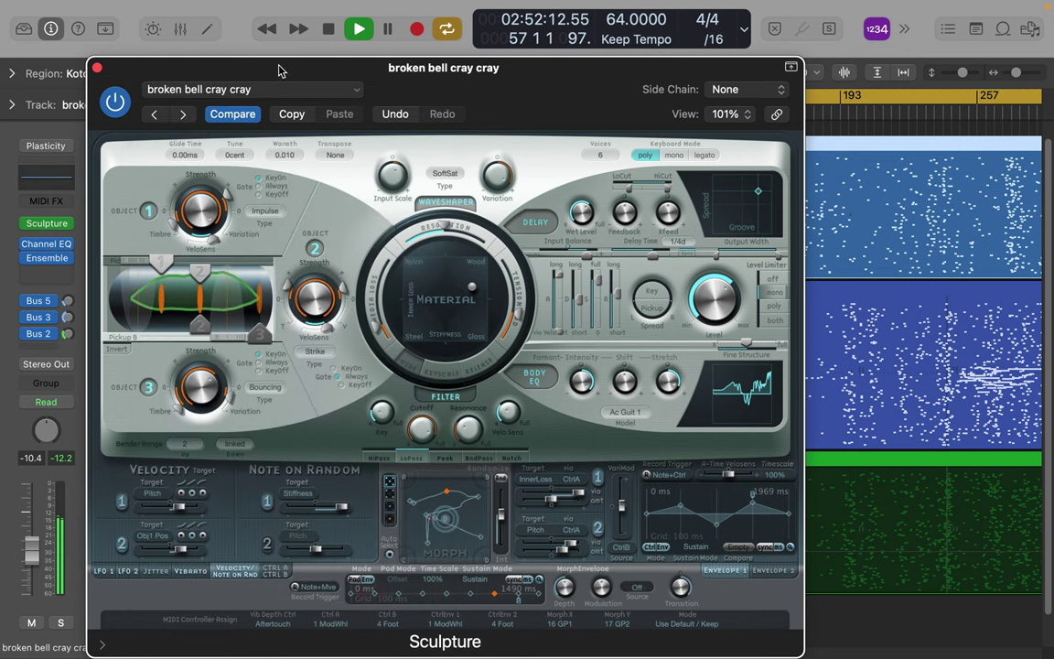
left_click(153, 10)
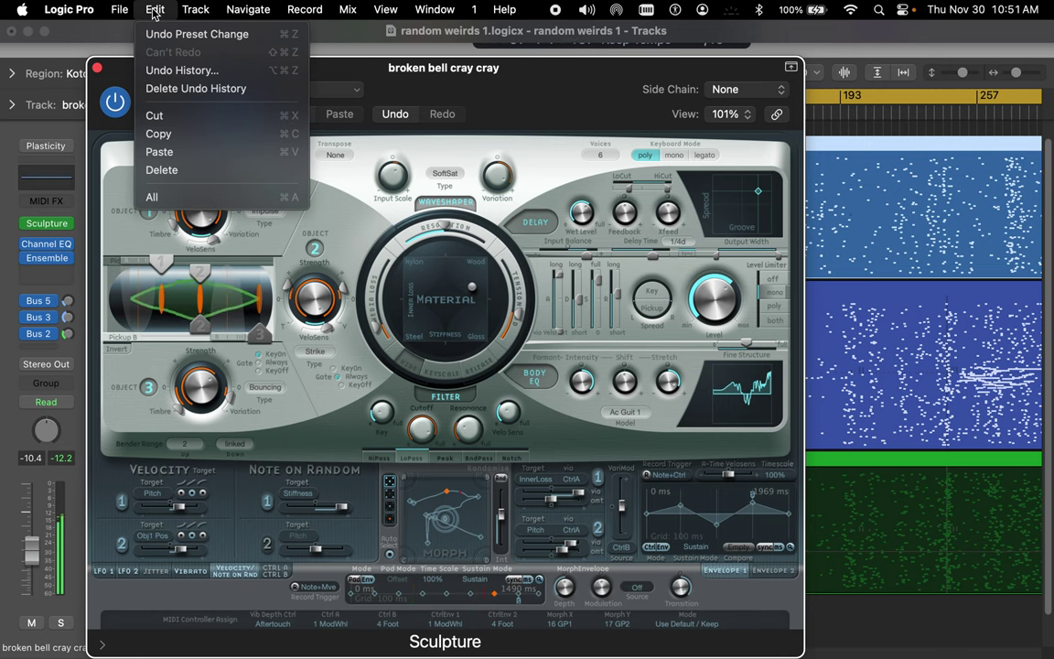
left_click(166, 34)
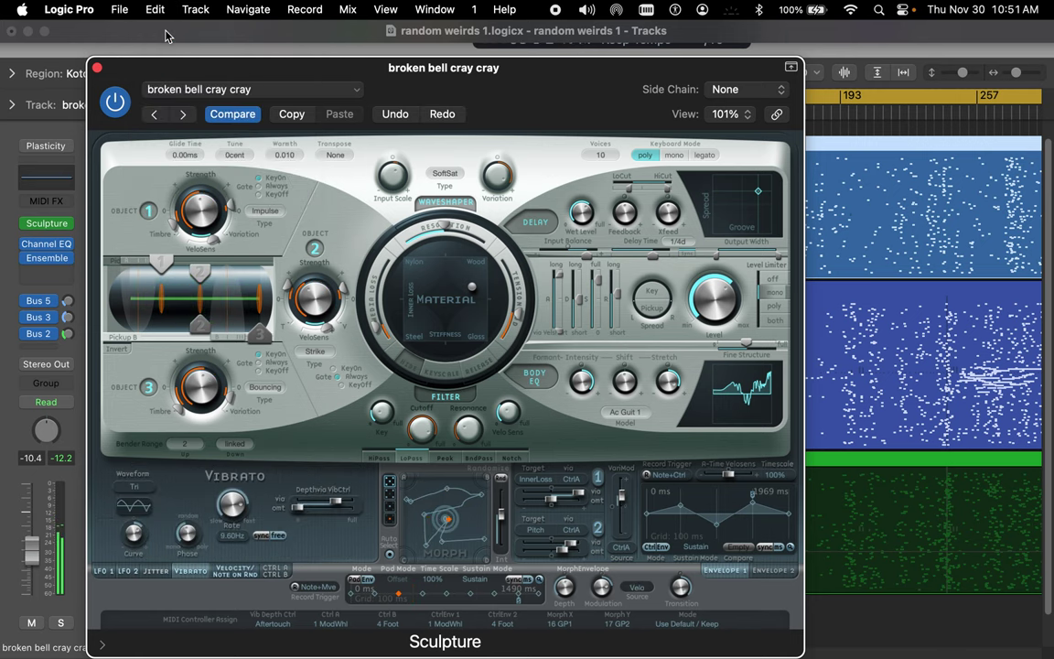
Save the edited Sculpture setting under the new name broken bell cray cray 2 wvn.
left_click(213, 89)
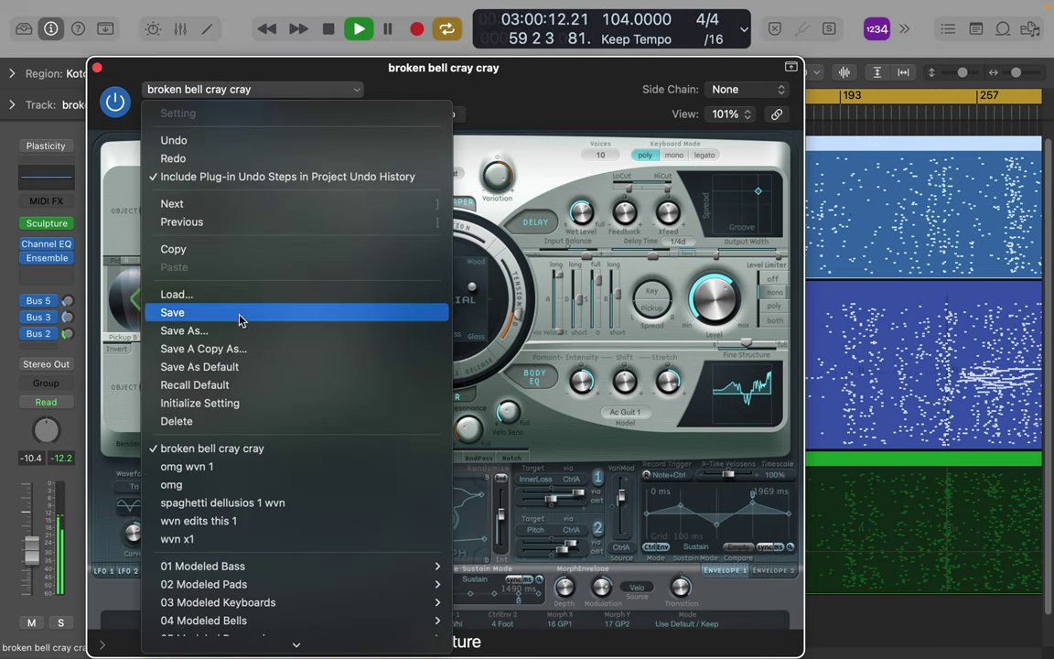
left_click(230, 333)
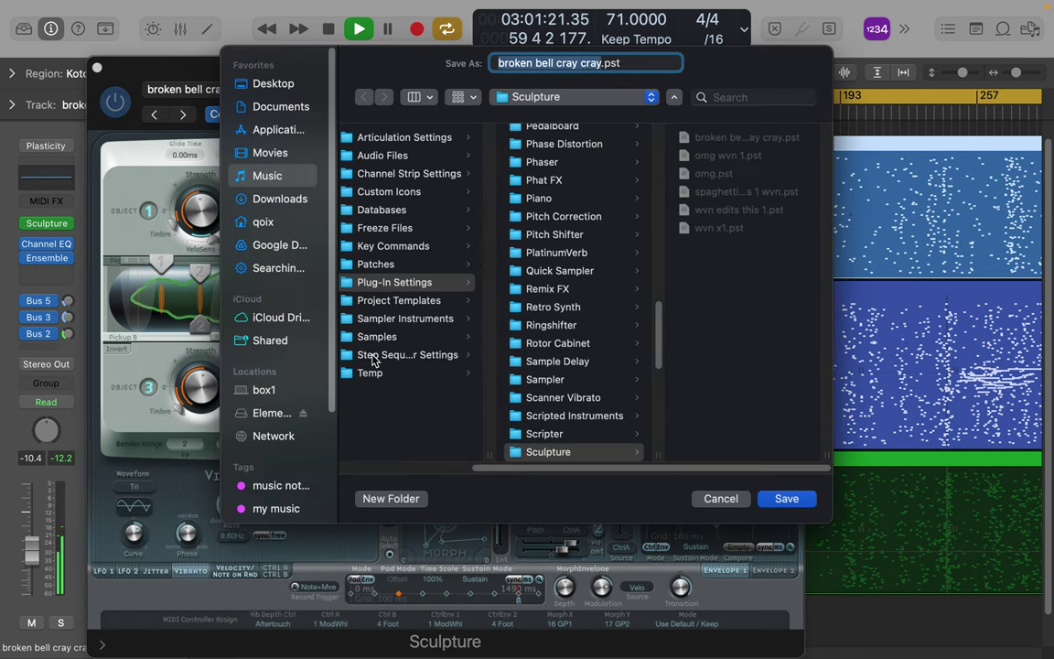
left_click(583, 62)
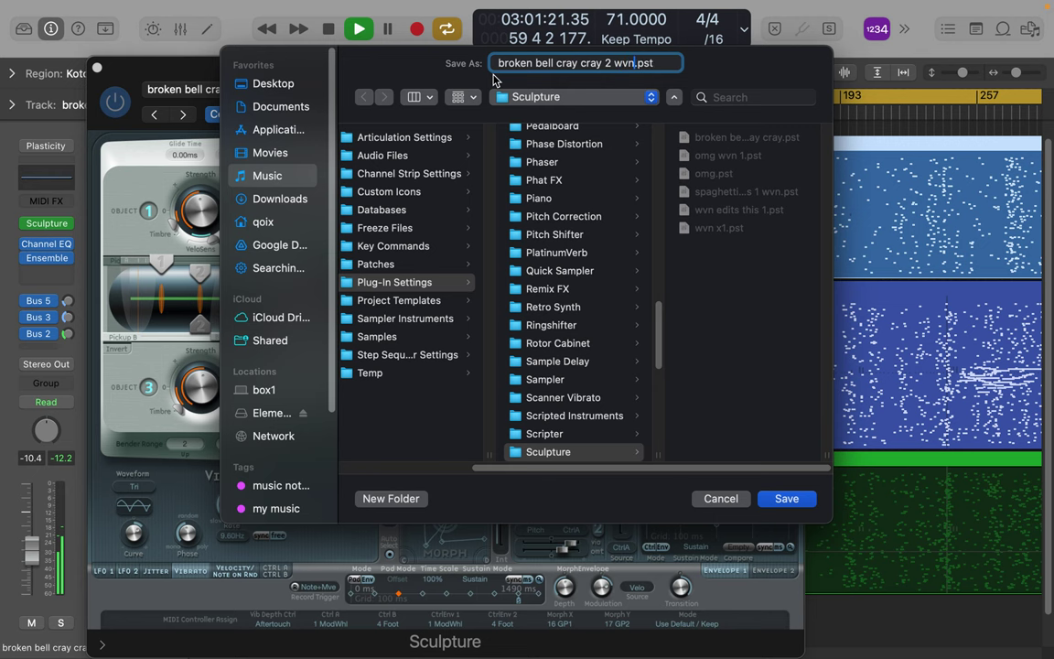
key("Return")
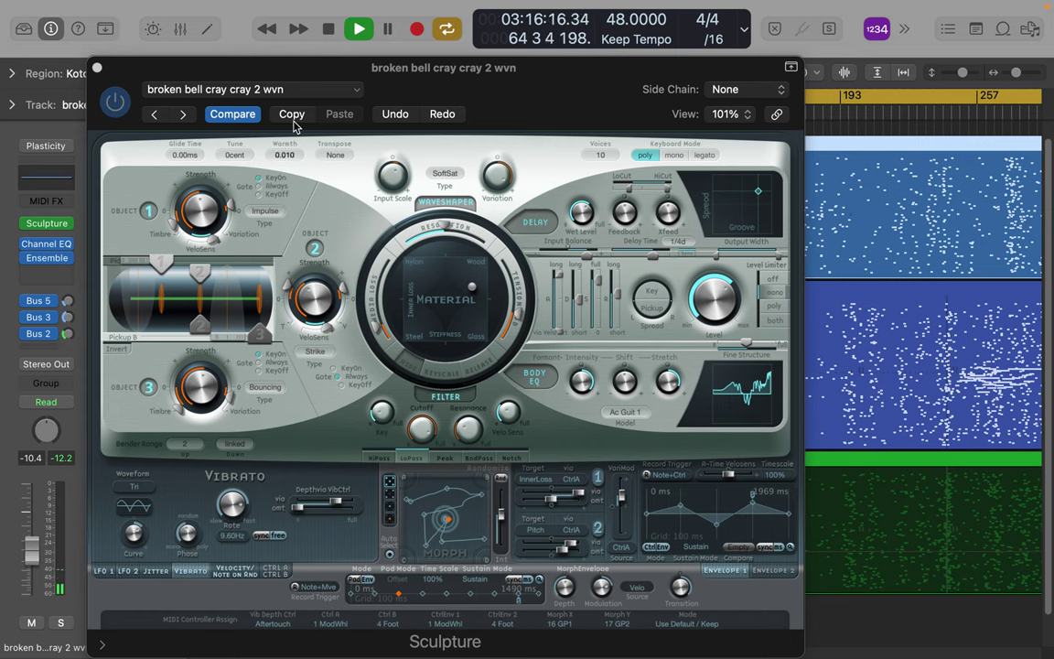
Load the Sculpture setting spaghetti dellusios 1 wvn and shift its Material point to the pad's centre.
left_click(313, 90)
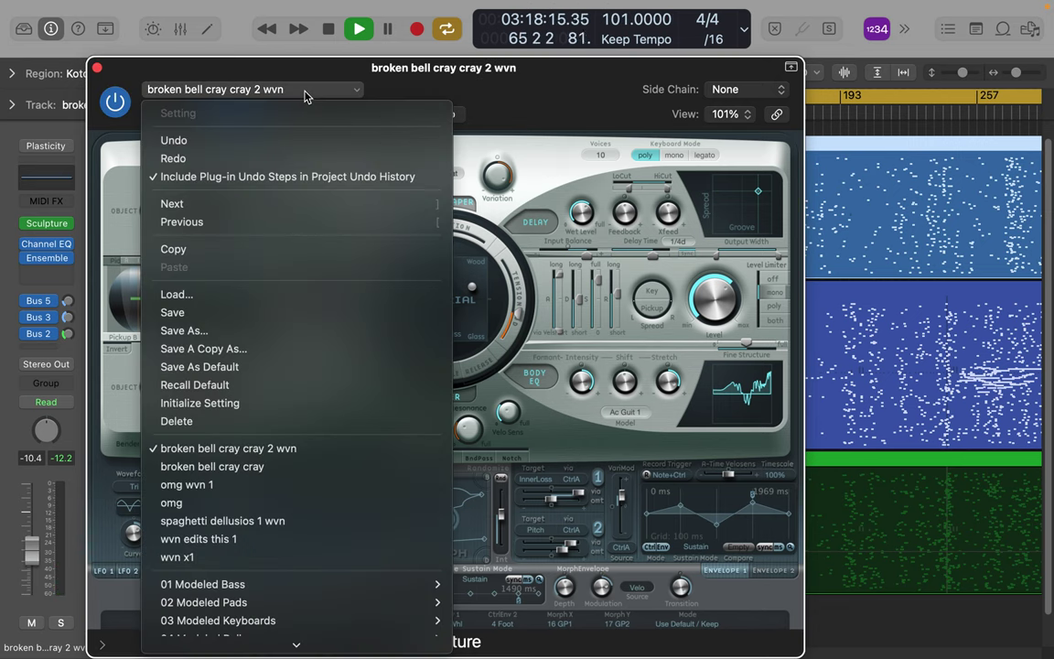
left_click(244, 528)
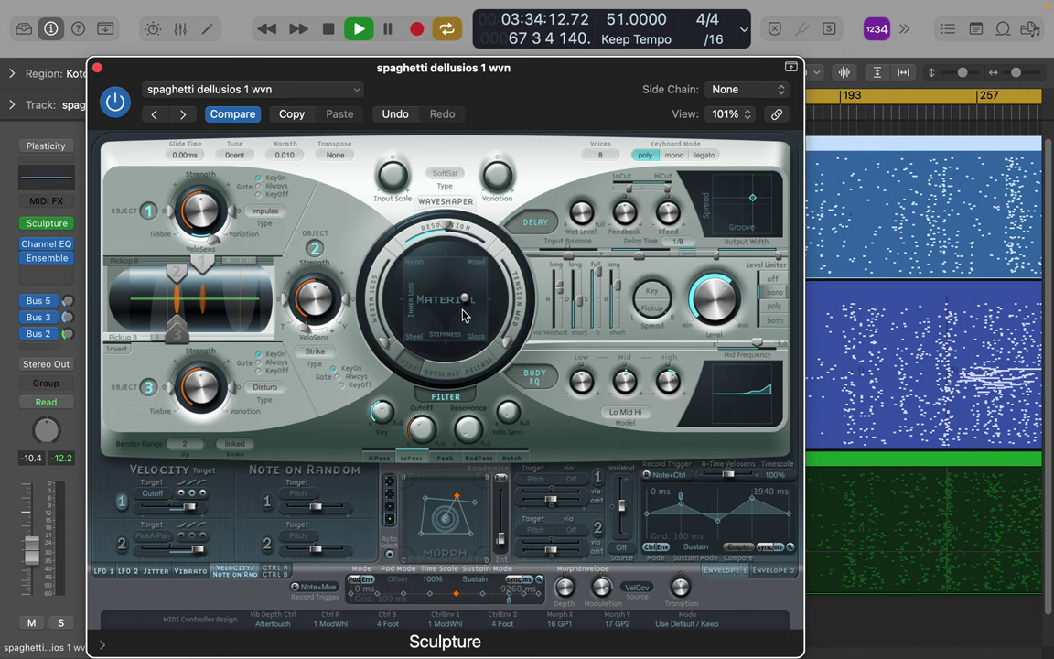
left_click_drag(465, 306, 449, 305)
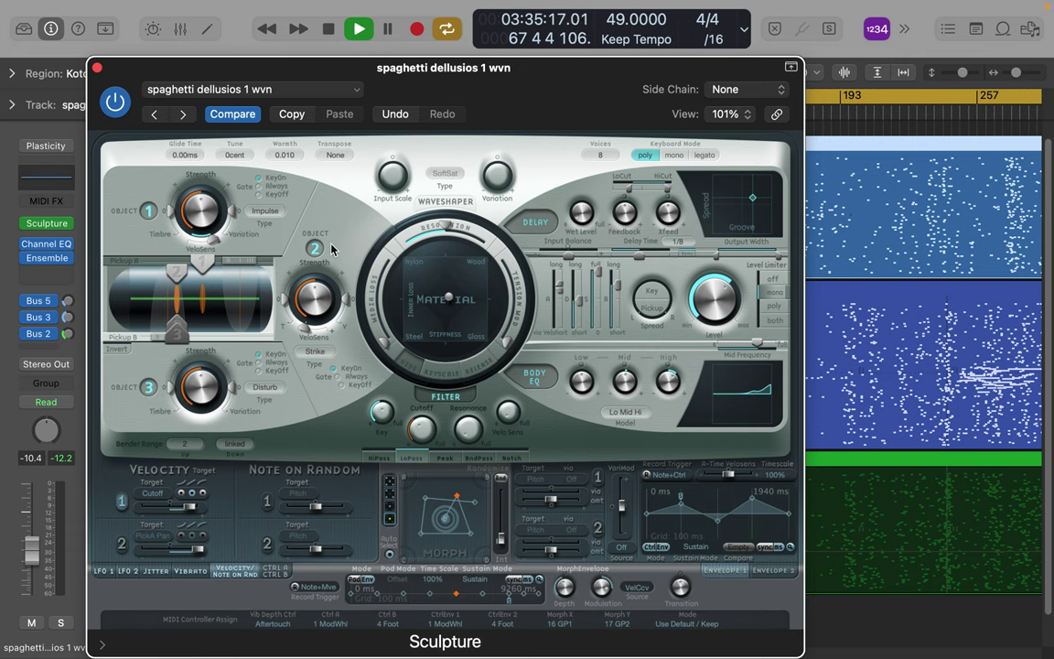
Load the Sculpture setting wvn edits this 1, move the plug-in window lower, and adjust Object 1's Variation slightly.
left_click(217, 91)
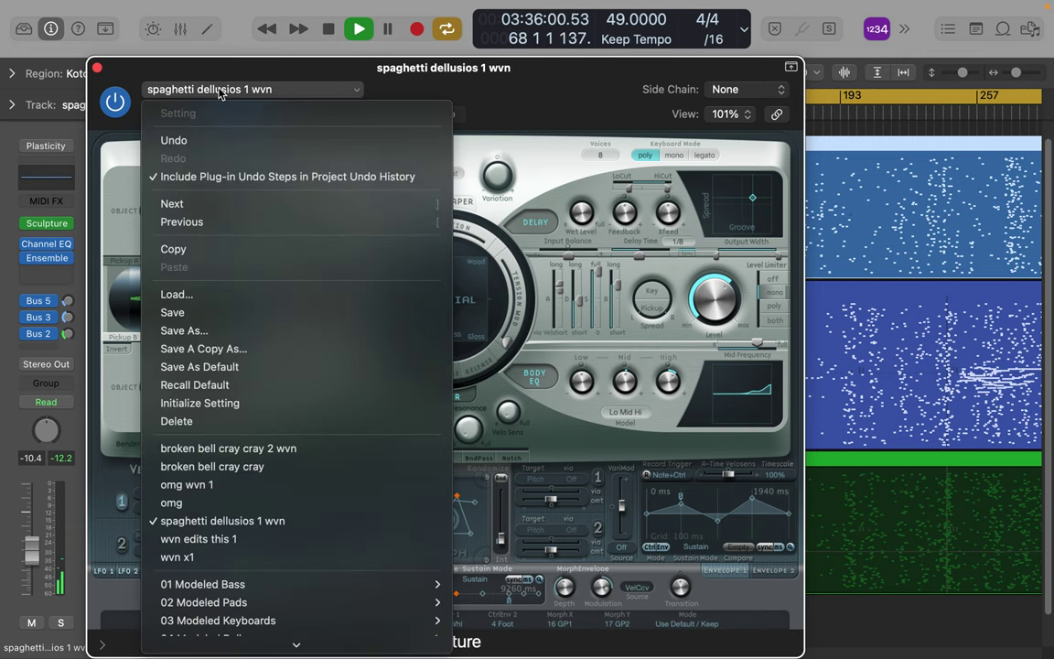
left_click(221, 542)
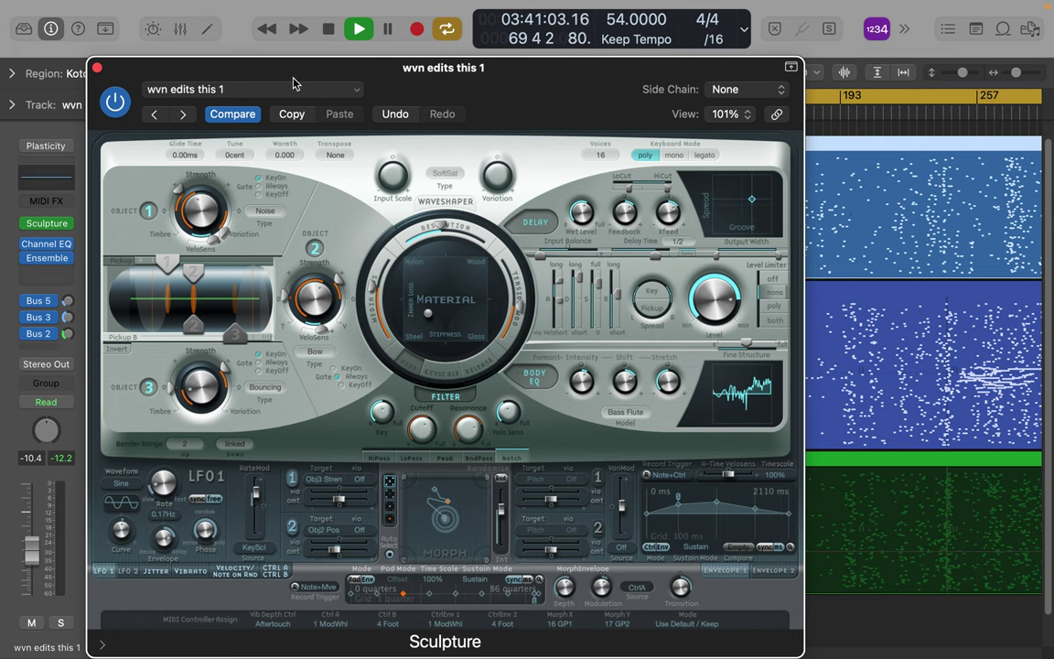
mouse_move(294, 83)
left_mouse_down()
mouse_move(571, 82)
mouse_move(390, 199)
mouse_move(274, 380)
mouse_move(322, 148)
mouse_move(322, 302)
mouse_move(335, 205)
left_mouse_up()
mouse_move(245, 360)
left_mouse_down()
mouse_move(249, 341)
mouse_move(240, 344)
mouse_move(252, 352)
left_mouse_up()
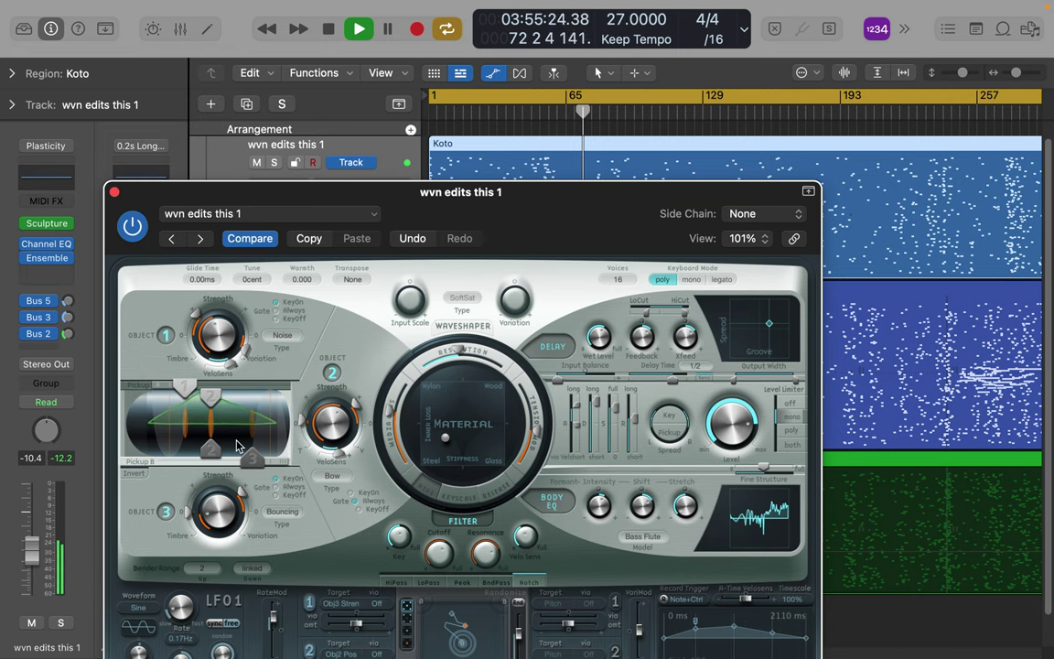
Close the Sculpture window, solo the wvn edits this 1 track, and continue playback from around bar 99.
left_click(226, 159)
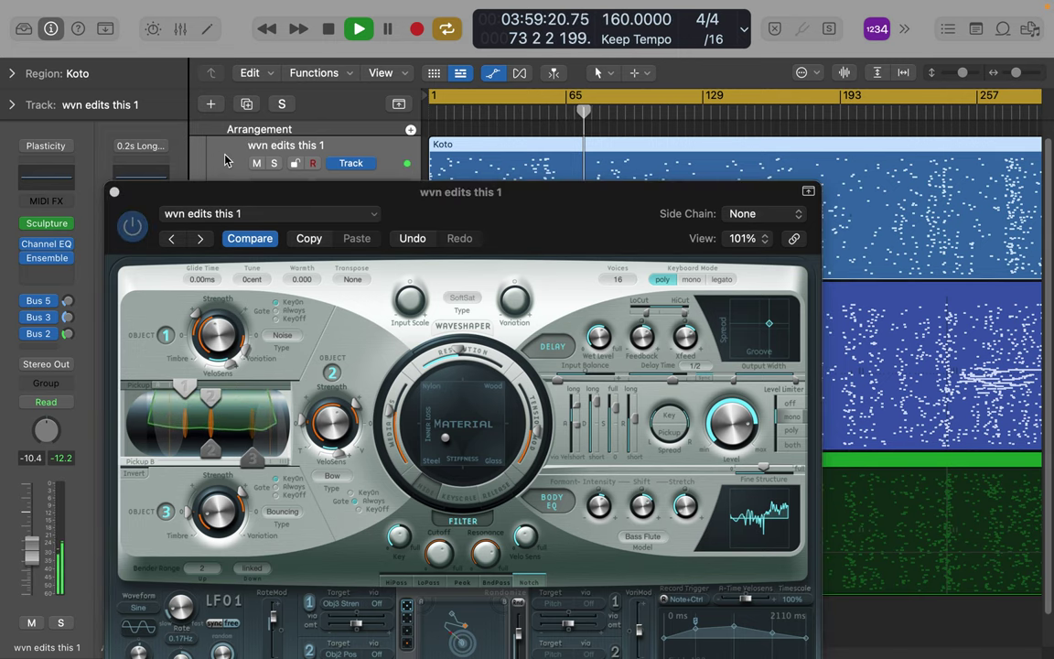
left_click(114, 191)
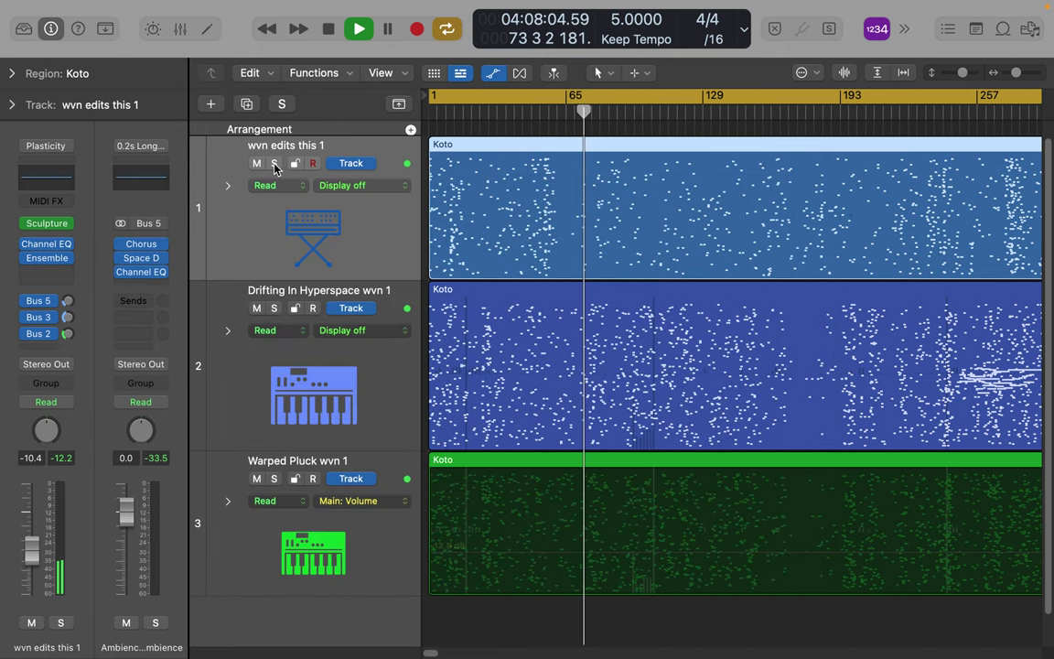
left_click(259, 166)
left_click(259, 165)
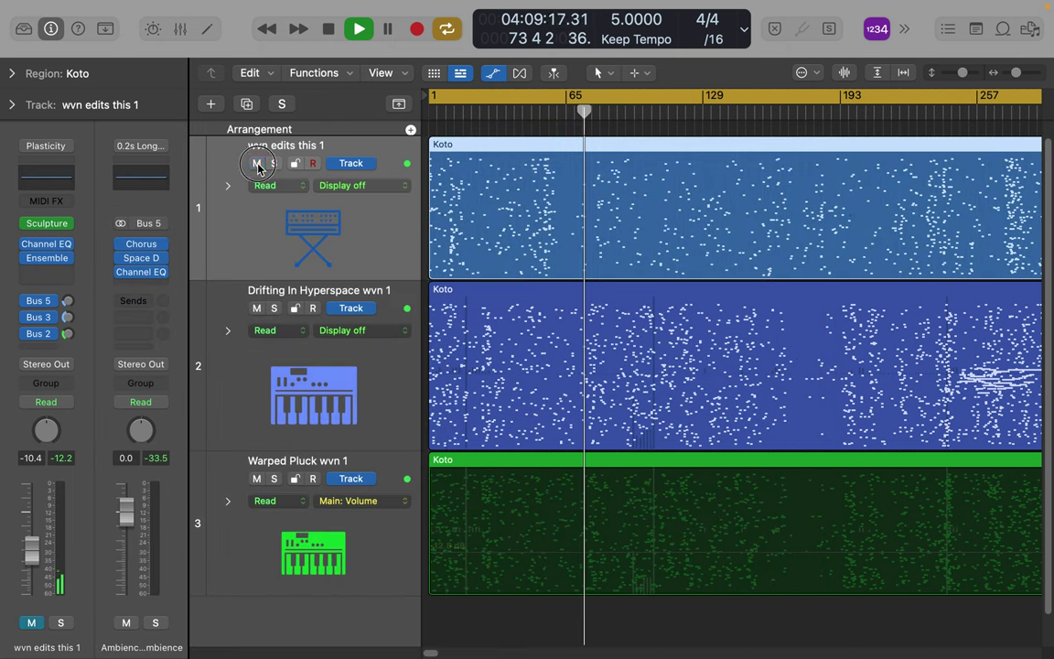
left_click(274, 164)
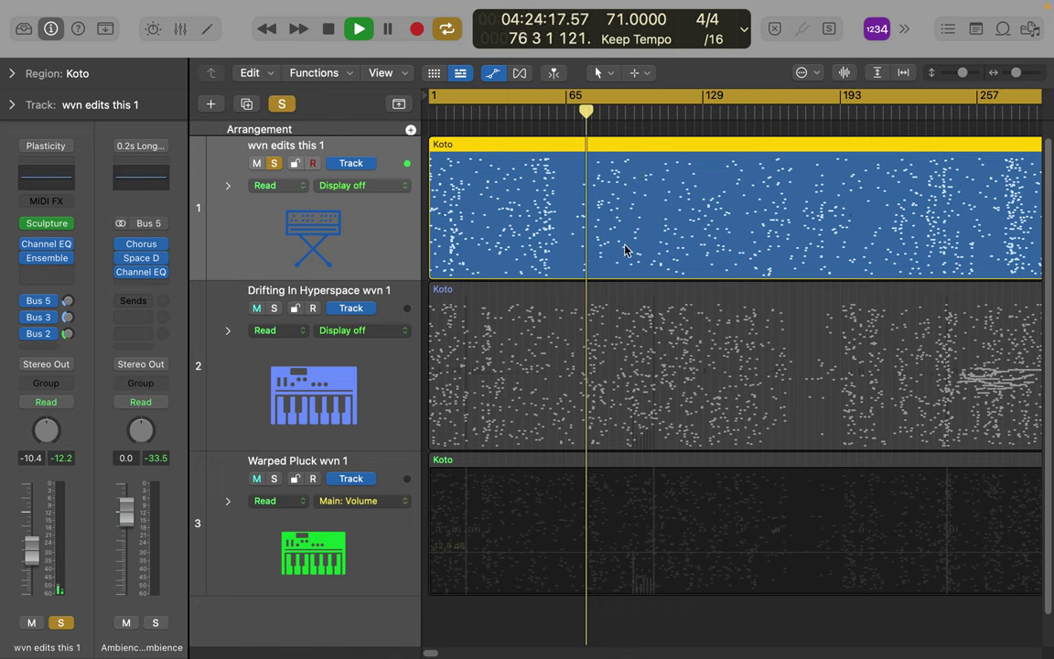
left_click(639, 118)
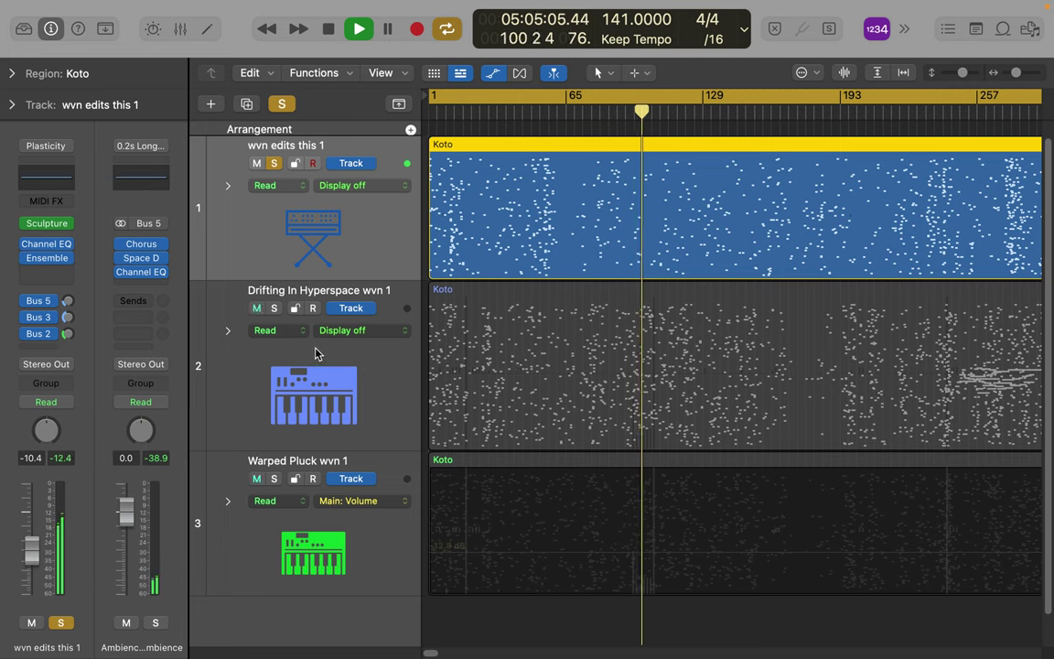
Load the Alchemy setting Warped Pluck wvn 1 on the Drifting In Hyperspace wvn 1 track.
left_click(274, 310)
left_click(275, 309)
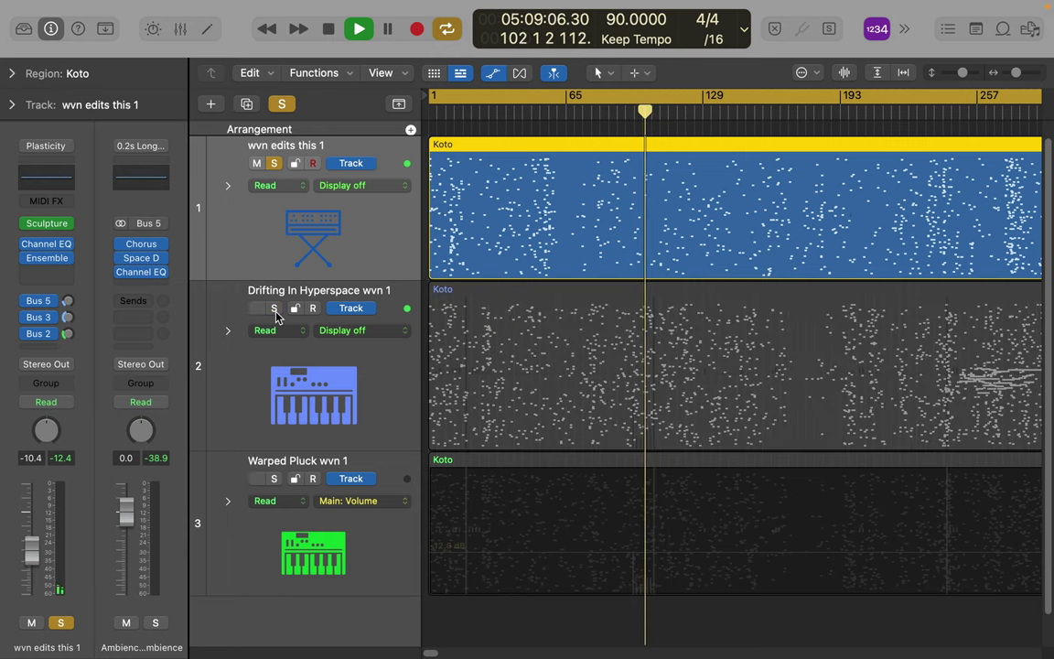
left_click(247, 391)
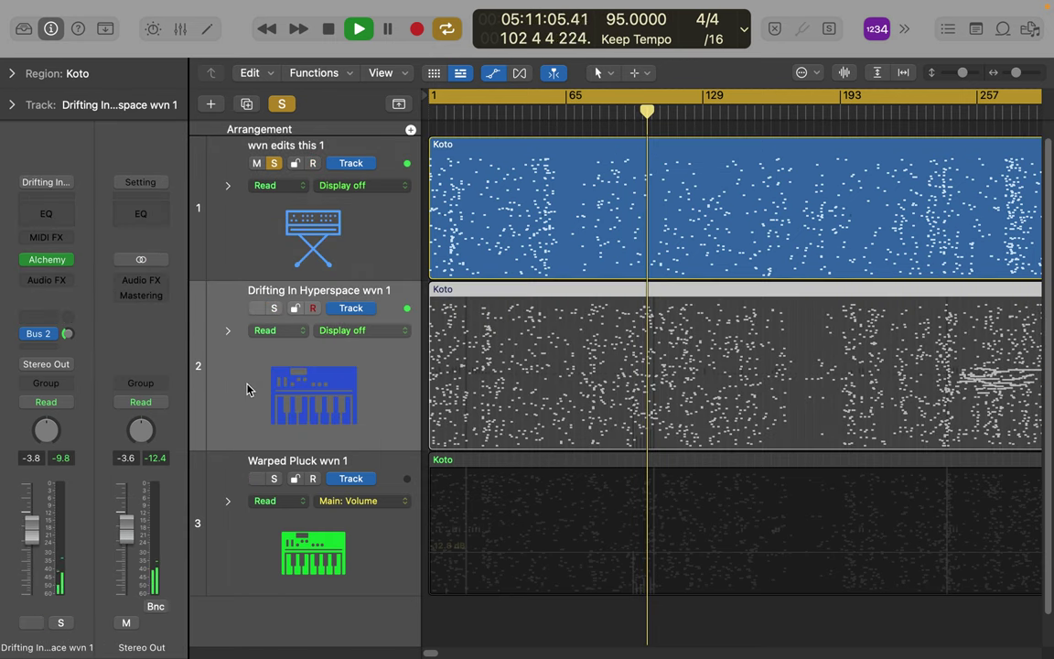
left_click(48, 260)
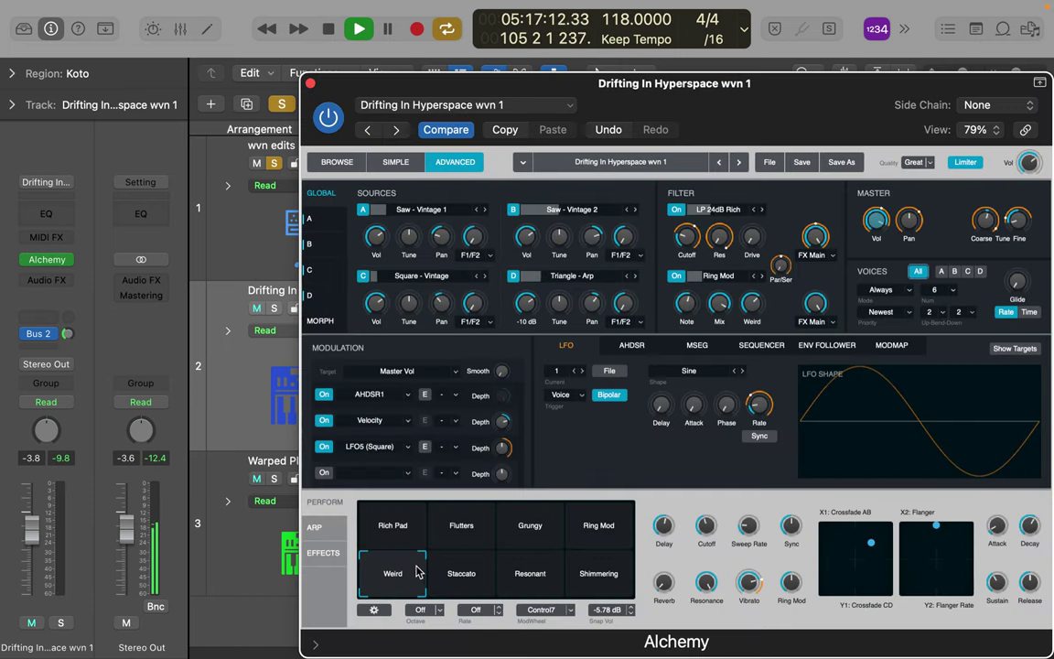
left_click(454, 107)
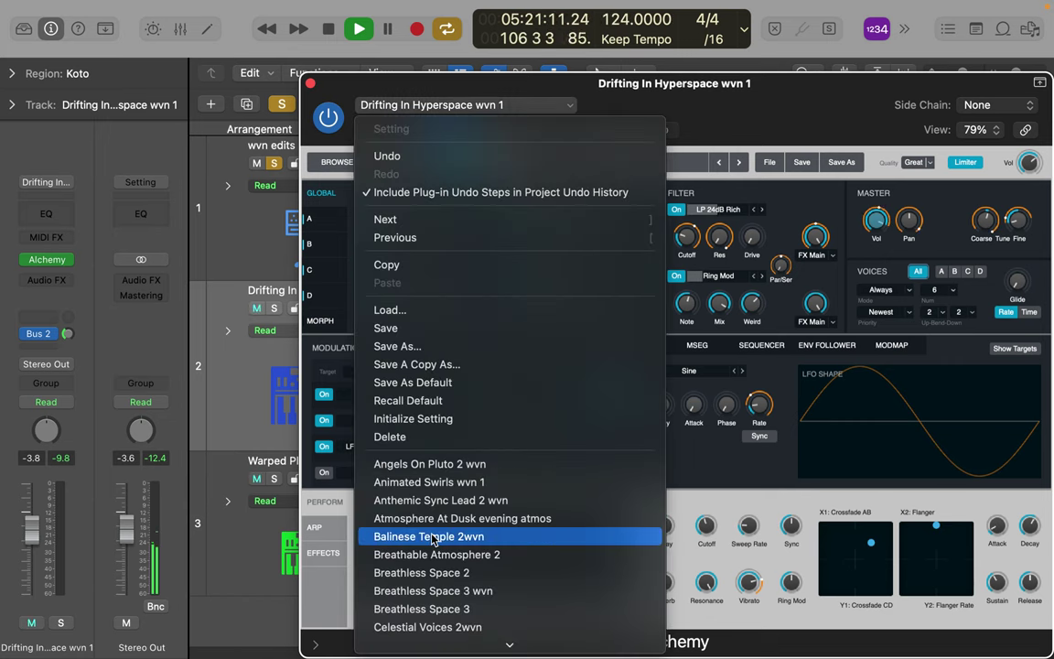
scroll(433, 540, "down", 10)
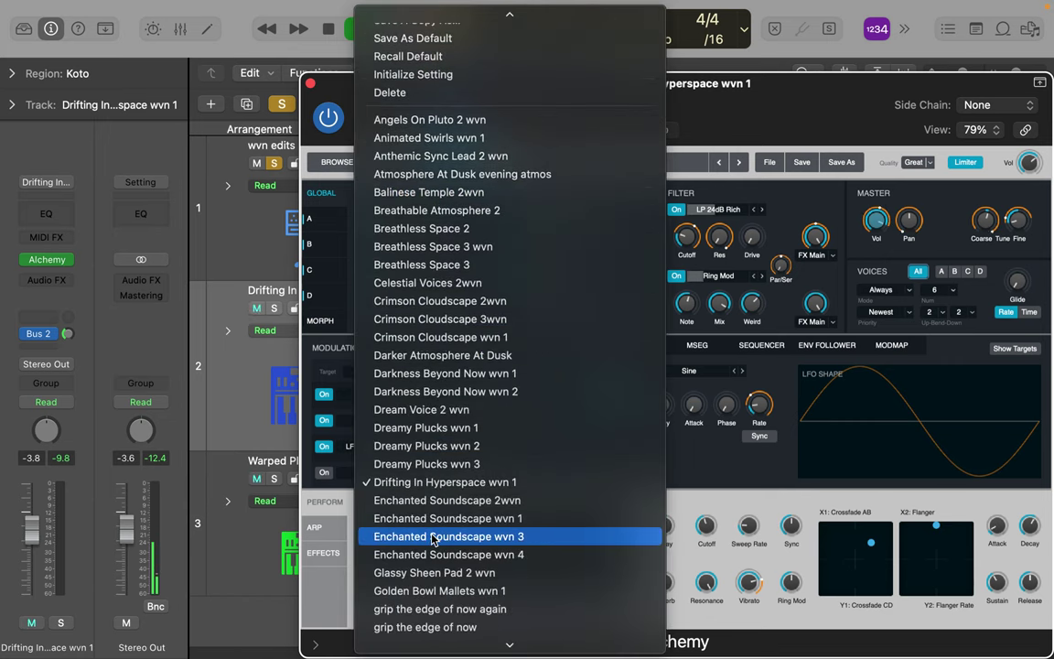
scroll(433, 540, "down", 11)
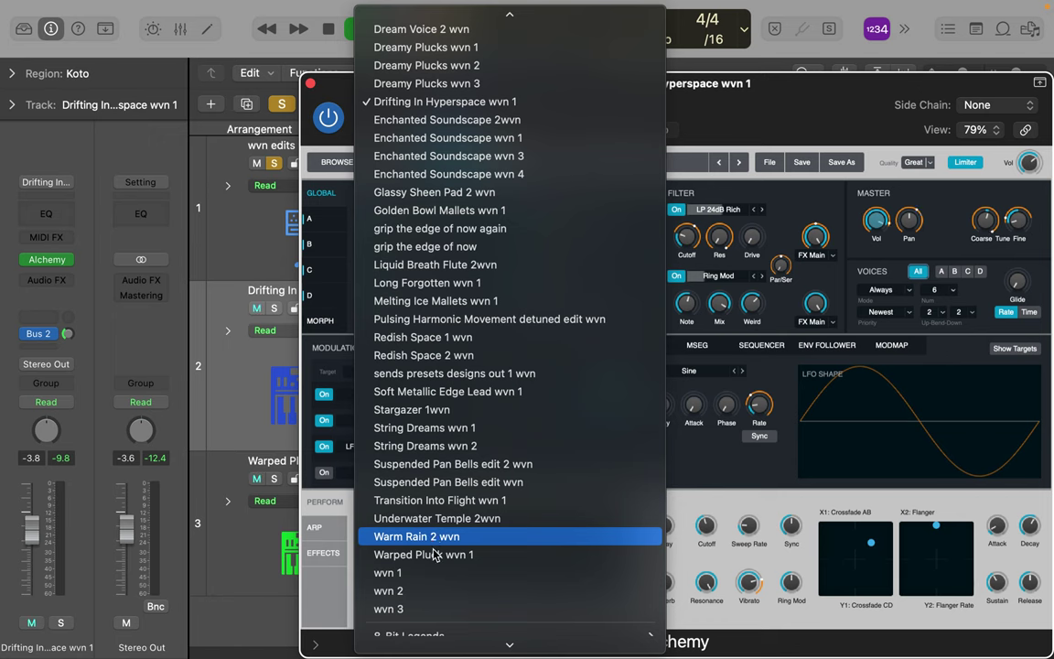
left_click(436, 555)
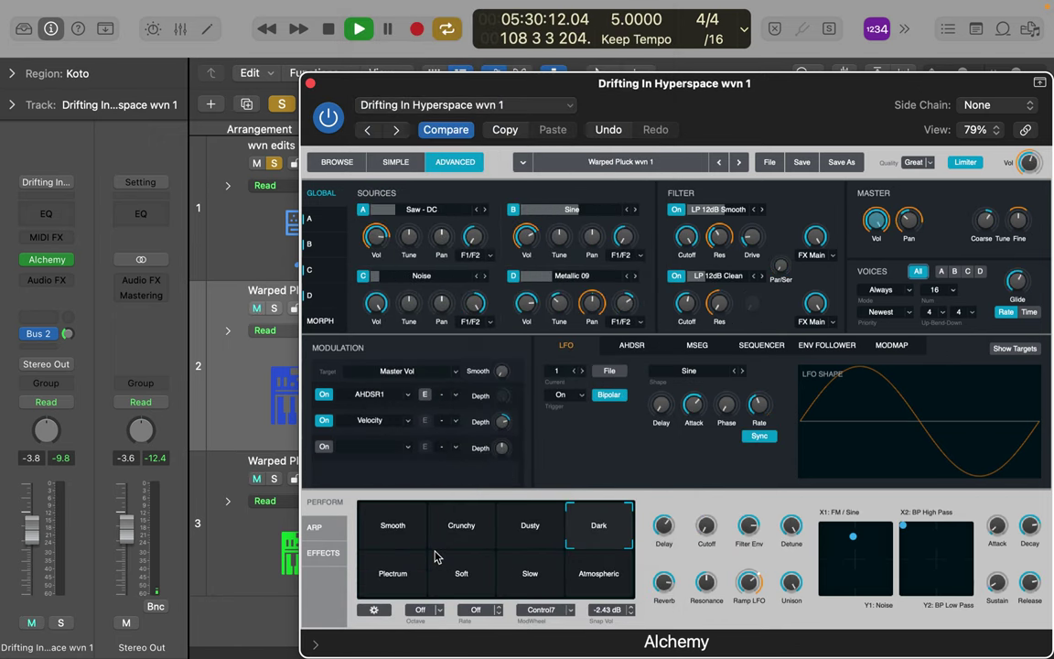
Solo track 2 as well, shift Alchemy's FM / Sine and Noise pad point toward the centre, and close the plug-in window.
left_click(250, 366)
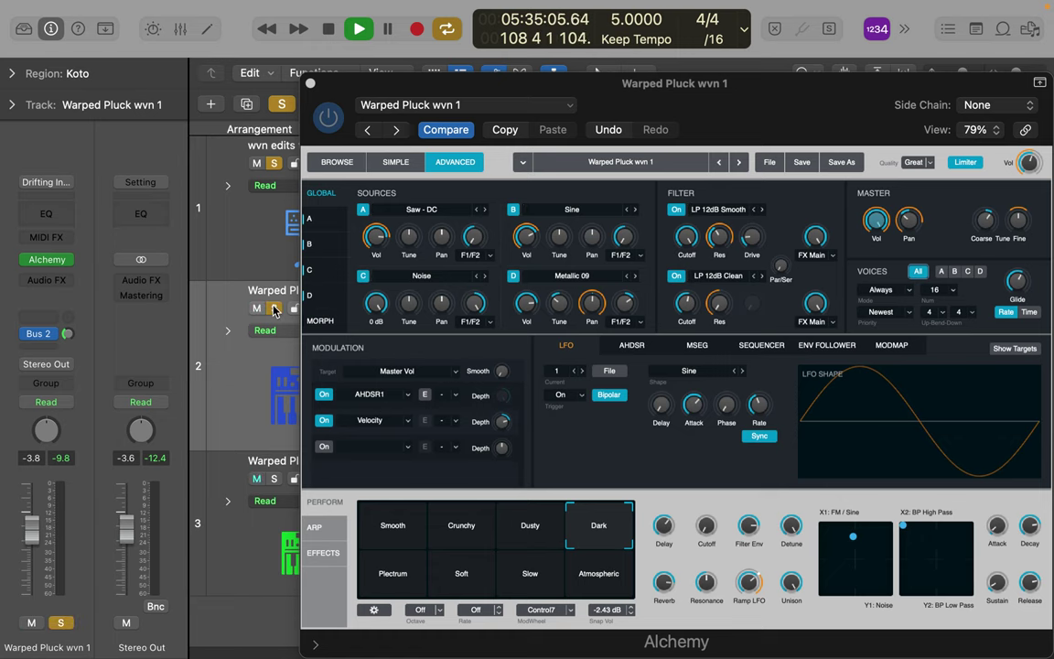
left_click_drag(567, 90, 654, 165)
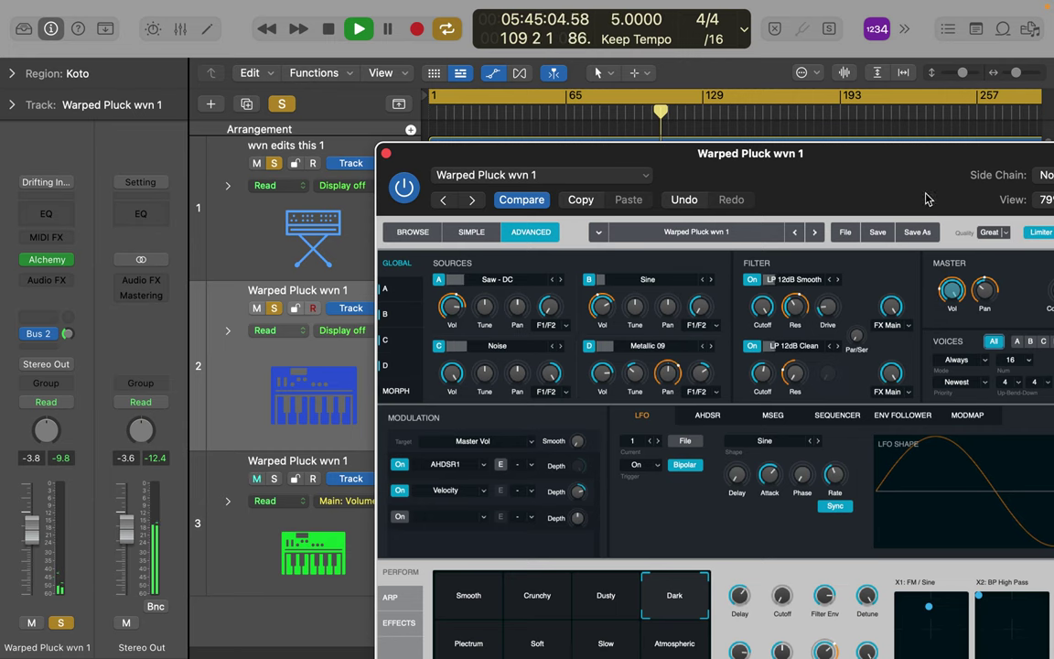
left_click_drag(918, 162, 767, 120)
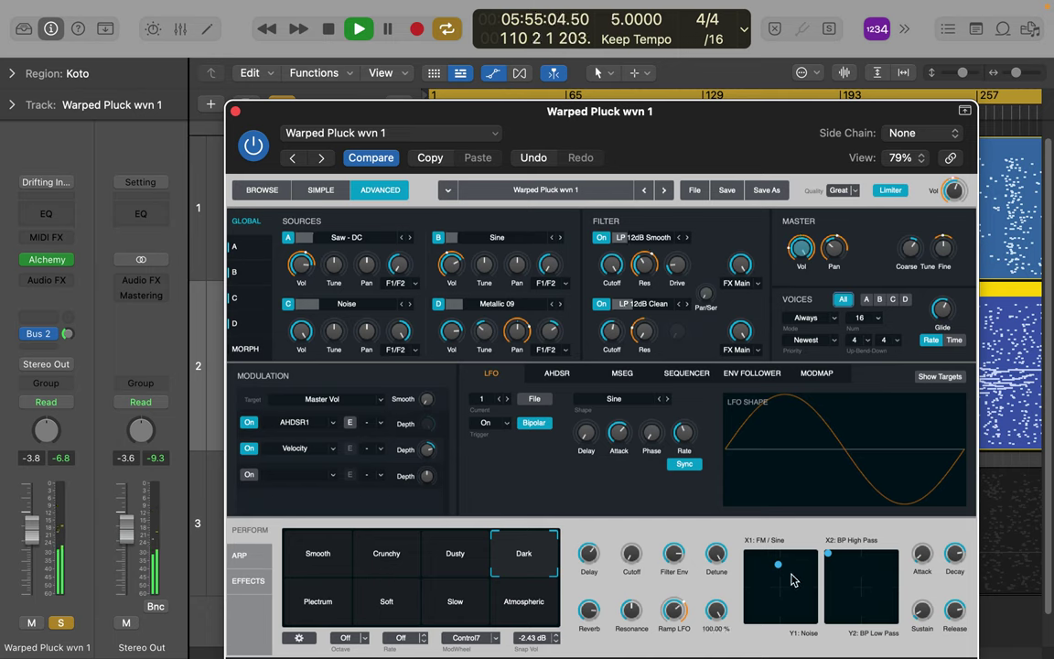
mouse_move(777, 564)
left_mouse_down()
mouse_move(798, 595)
mouse_move(786, 577)
left_mouse_up()
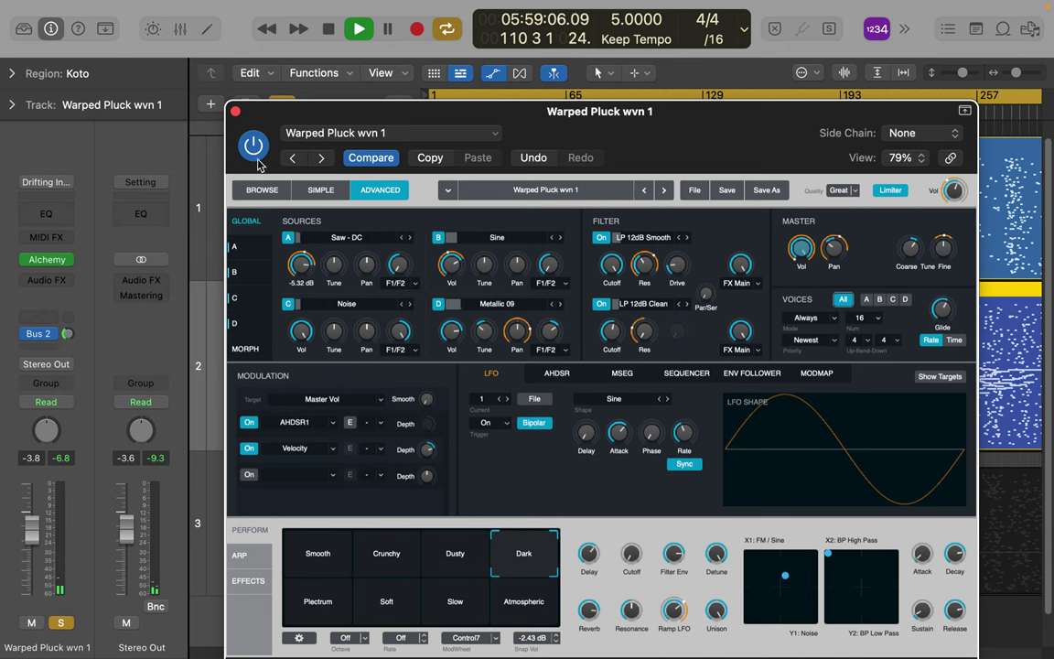
left_click(235, 112)
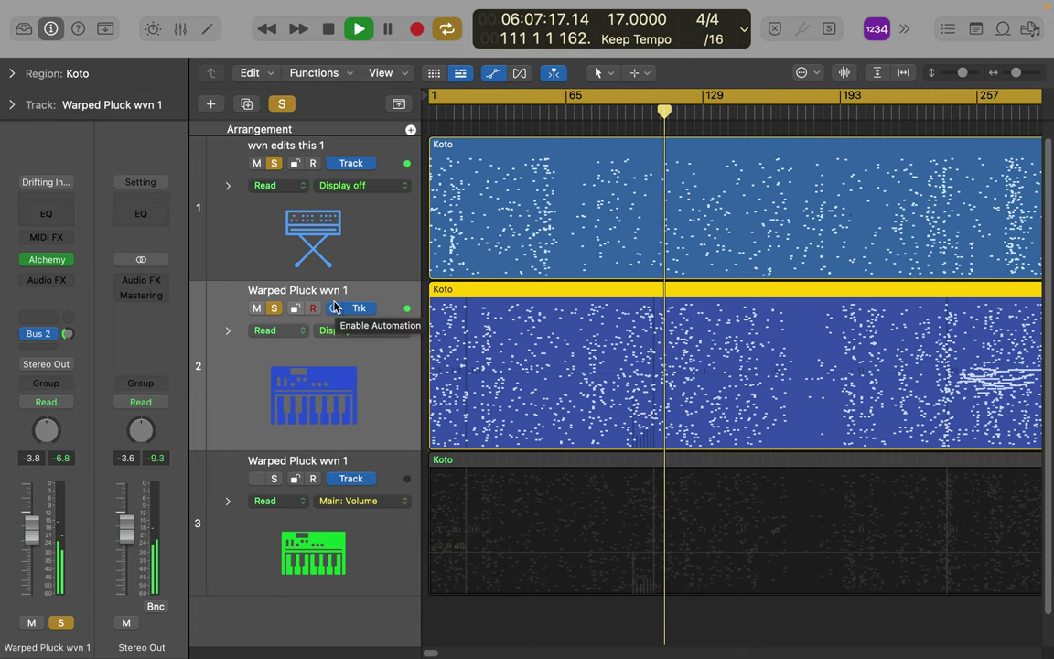
Reopen Alchemy on track 2 and load the setting Darkness Beyond Now wvn 2.
scroll(321, 309, "right", 1)
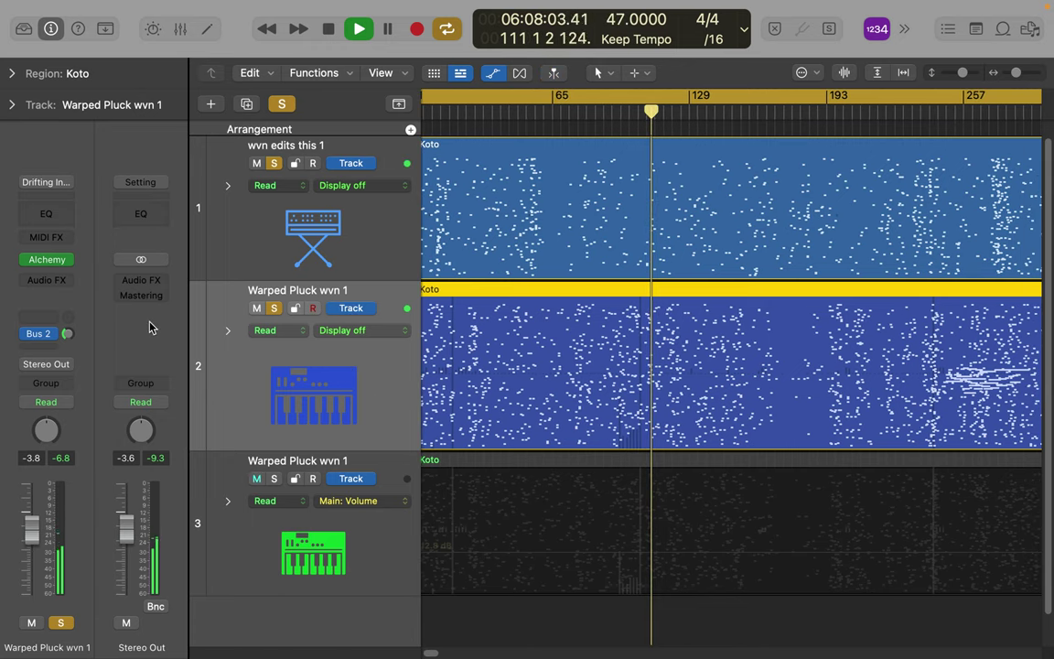
left_click(49, 262)
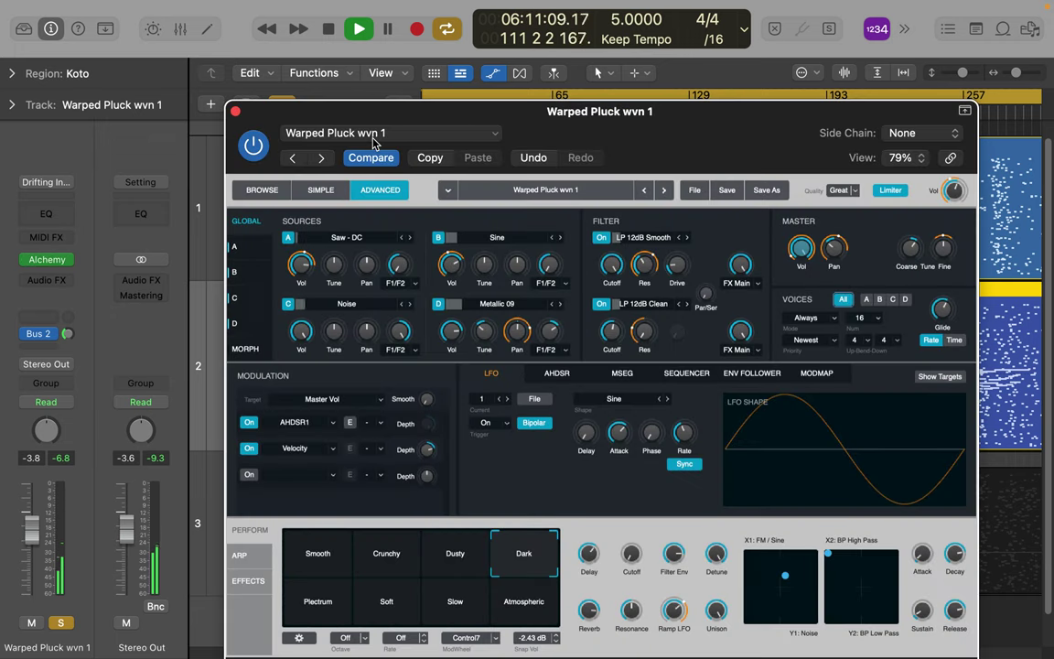
left_click(373, 135)
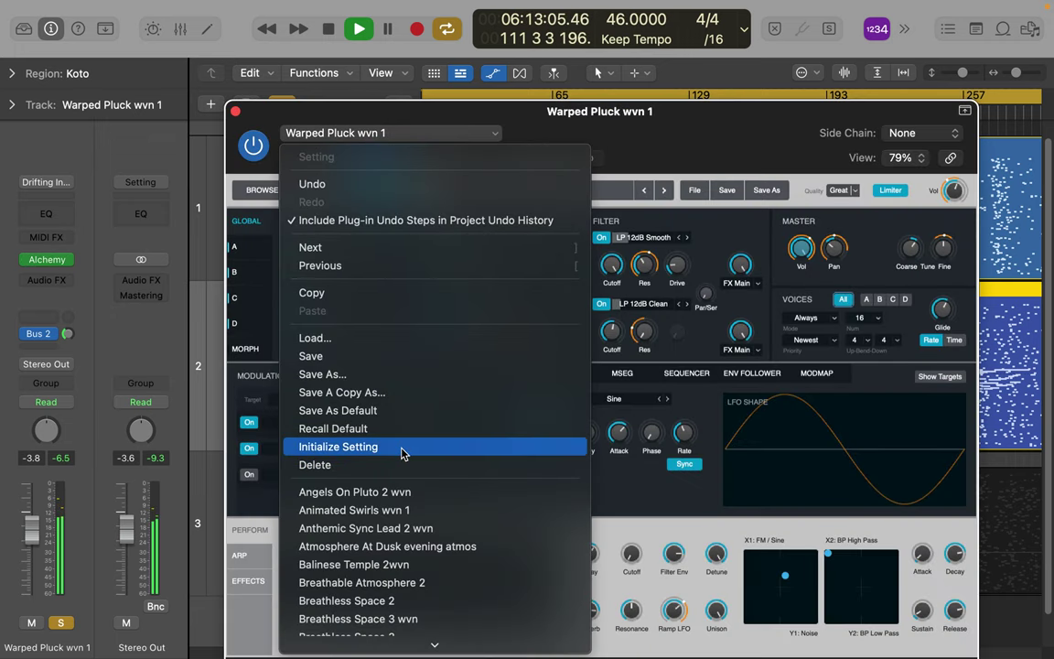
scroll(400, 513, "down", 5)
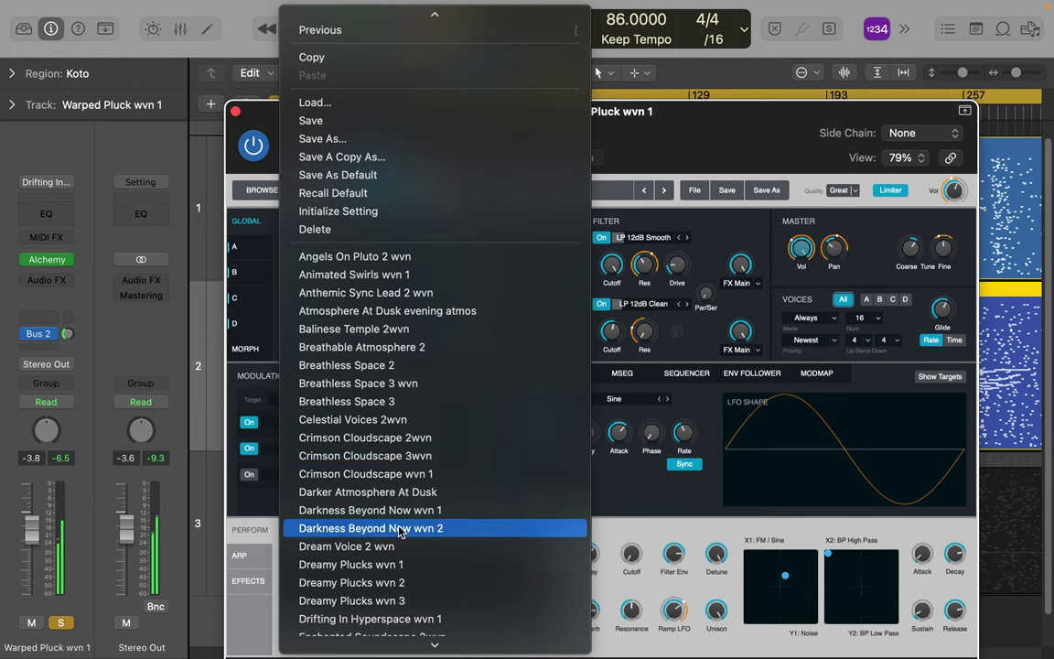
left_click(397, 529)
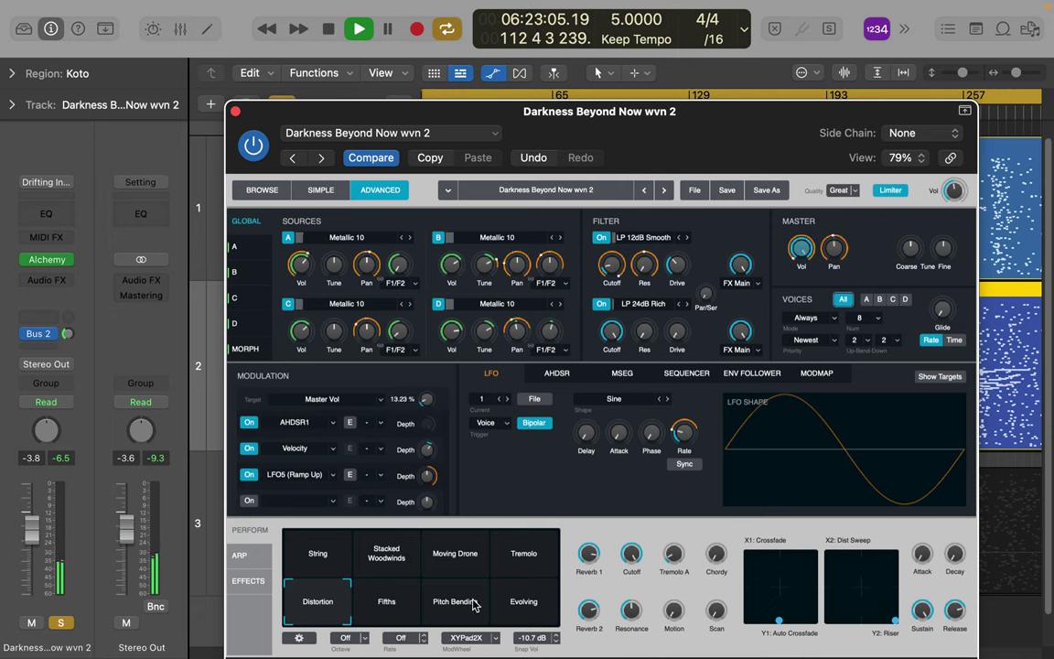
Recall the Evolving snapshot, move the Crossfade pad point to the upper middle, and set Tremolo A to about 23%.
left_click(546, 609)
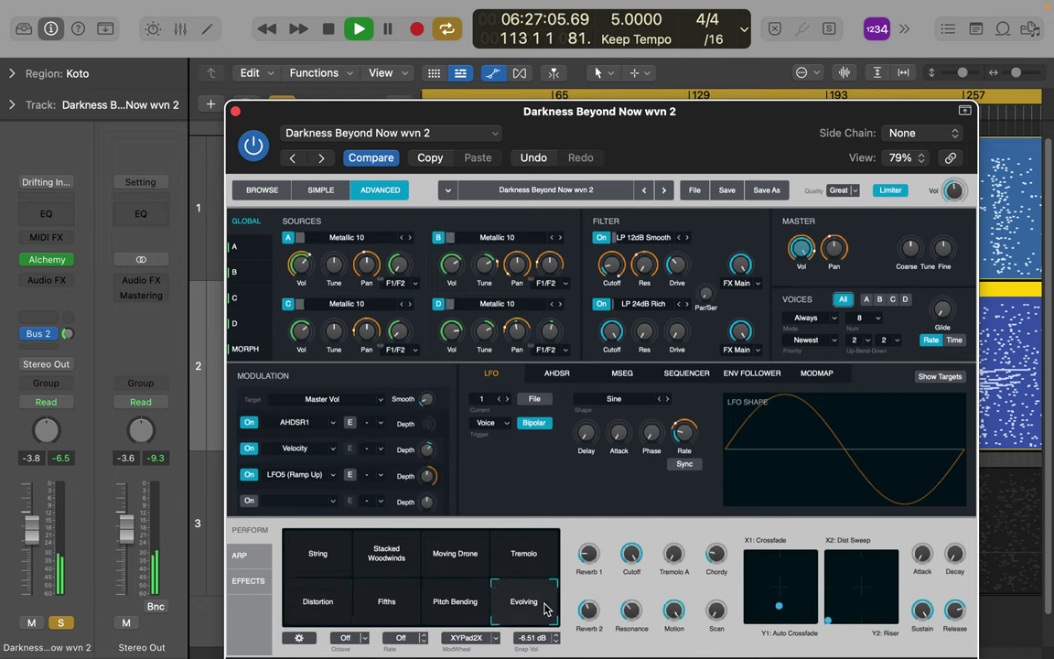
left_click_drag(828, 625, 788, 571)
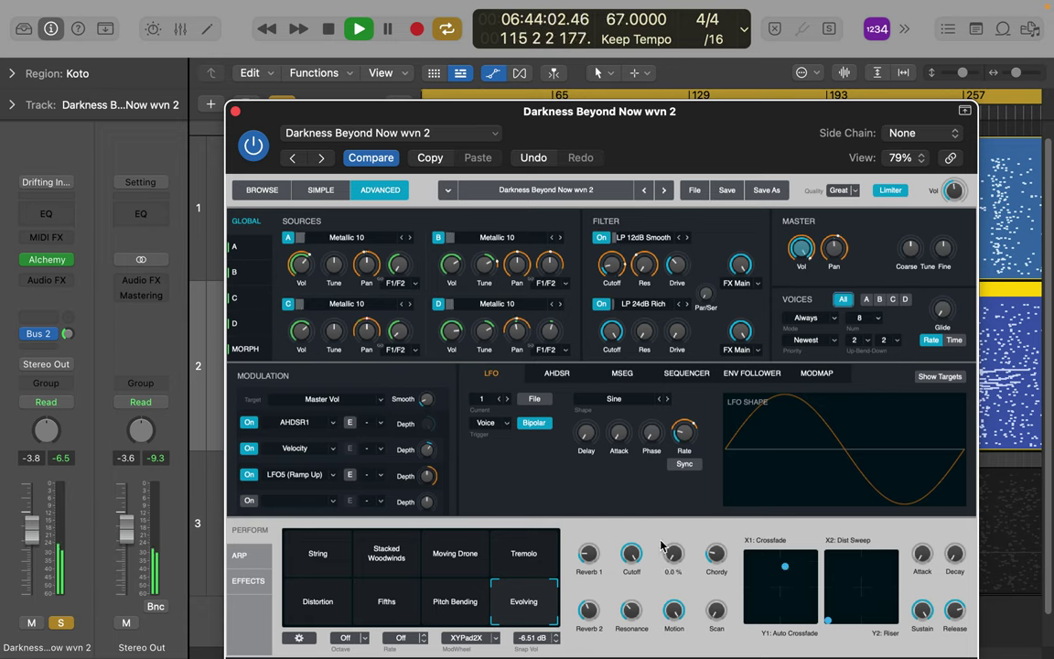
left_click_drag(671, 558, 668, 529)
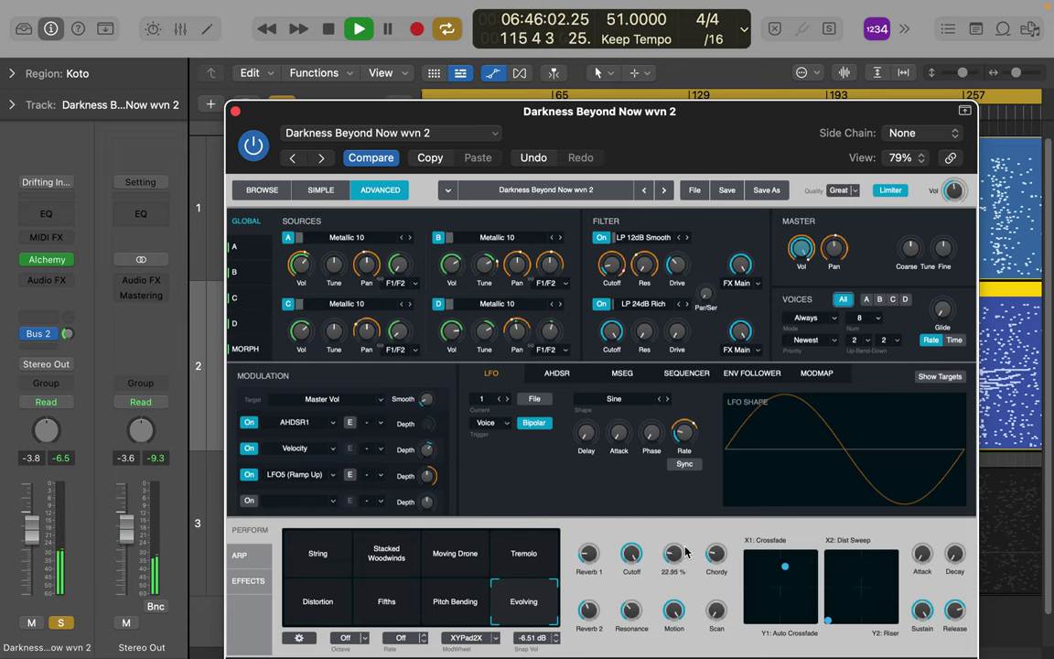
Raise Alchemy's Scan and Resonance performance controls and increase Decay slightly, keeping Attack at 0%.
left_click_drag(716, 610, 718, 563)
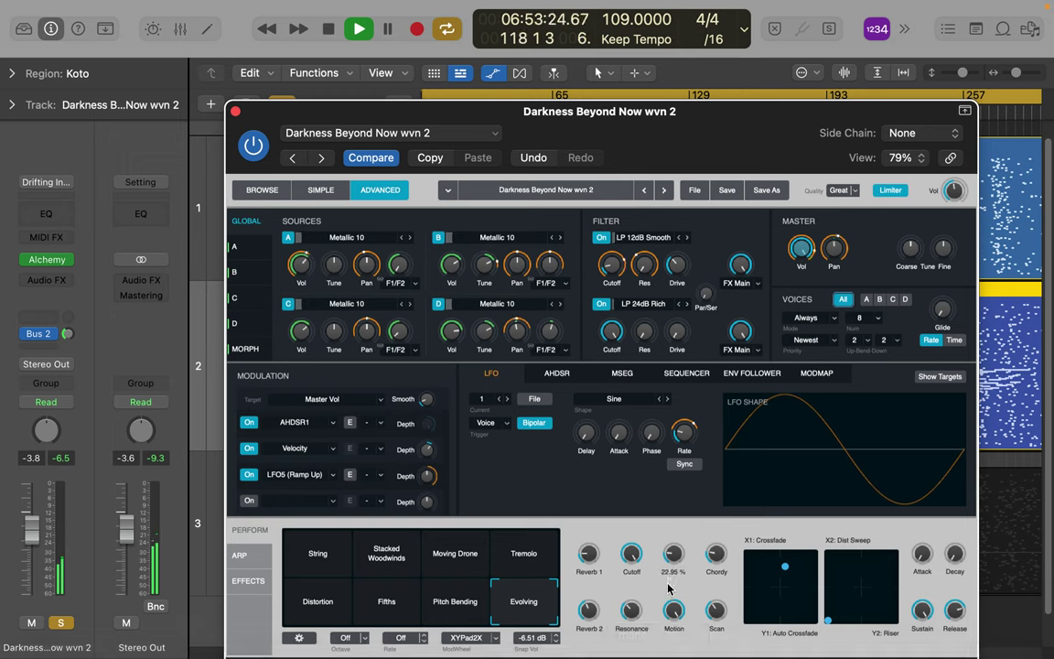
left_click_drag(632, 611, 640, 583)
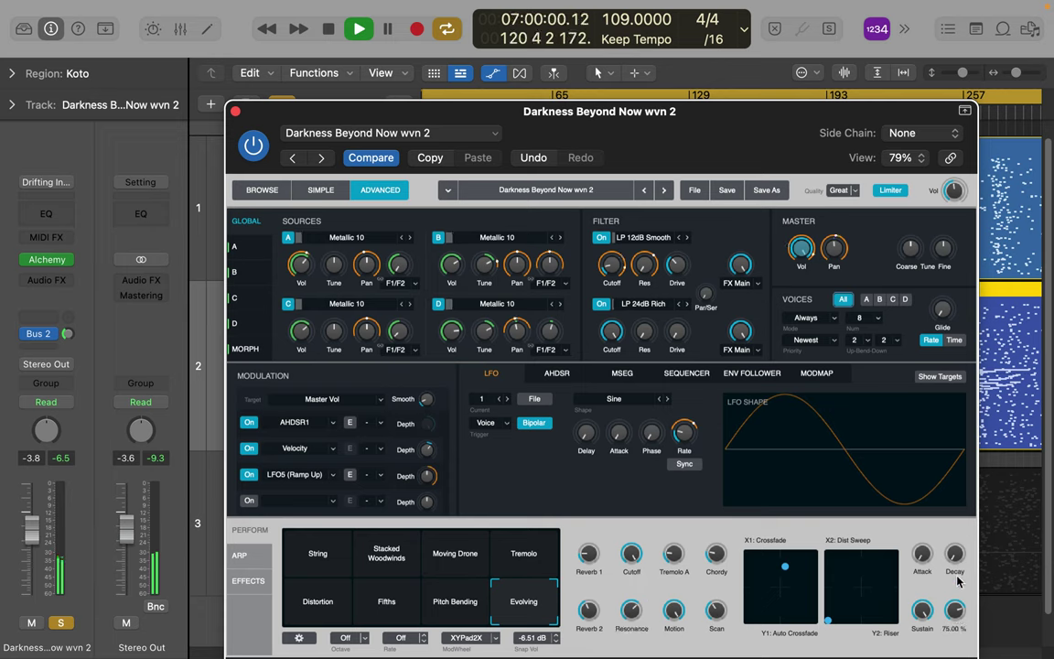
left_click_drag(955, 547, 954, 530)
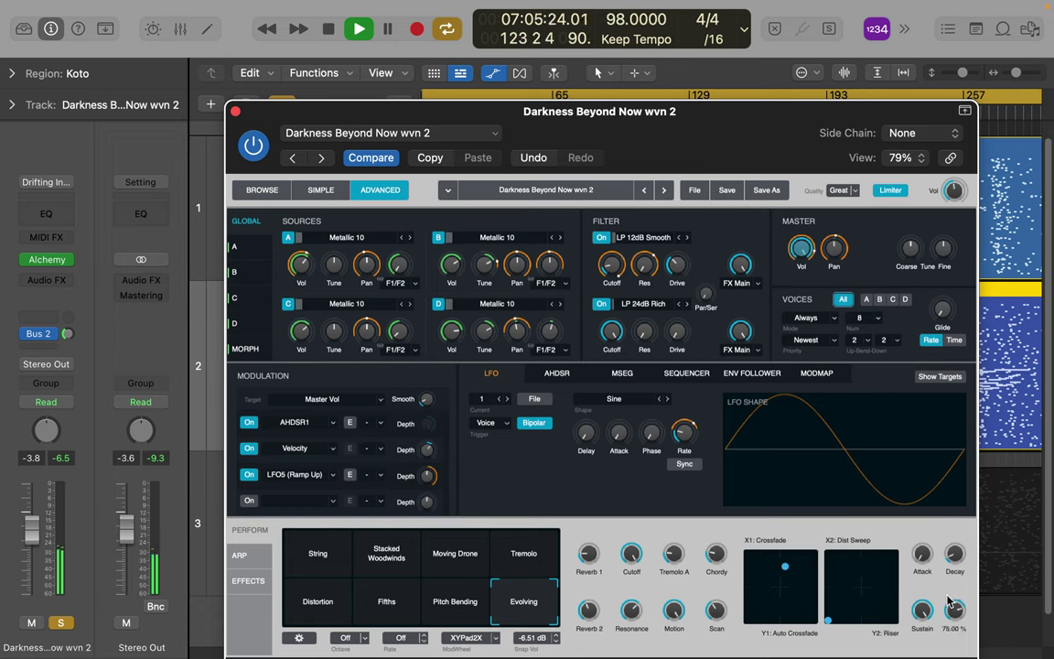
left_click(921, 570)
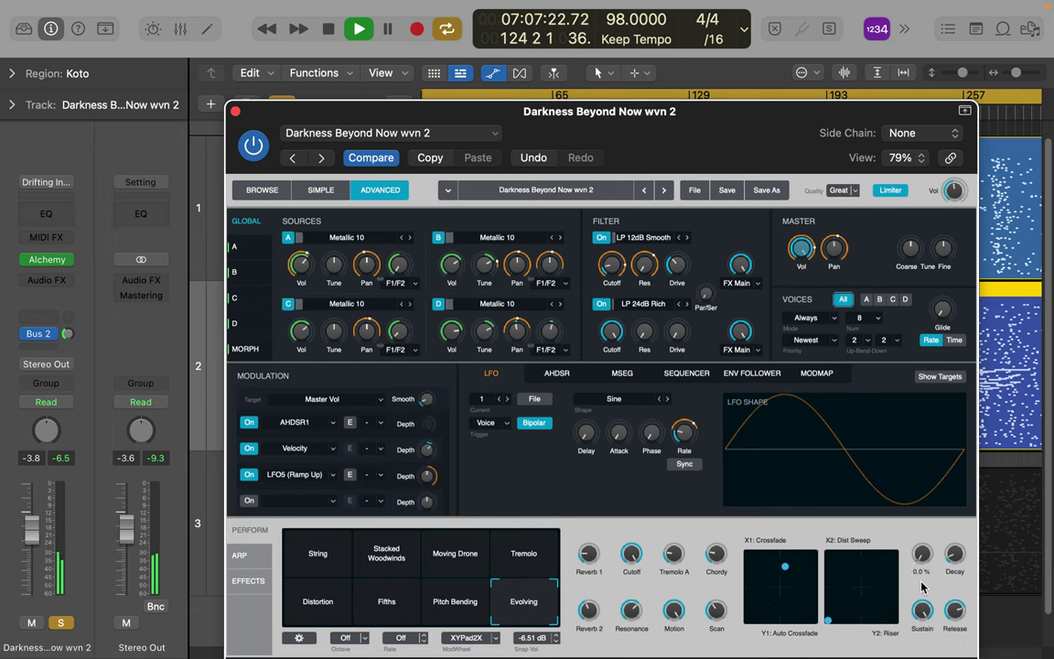
Look through Alchemy's main effects rack down to Mod FX, close the window, and select the wvn edits this 1 track.
left_click(248, 589)
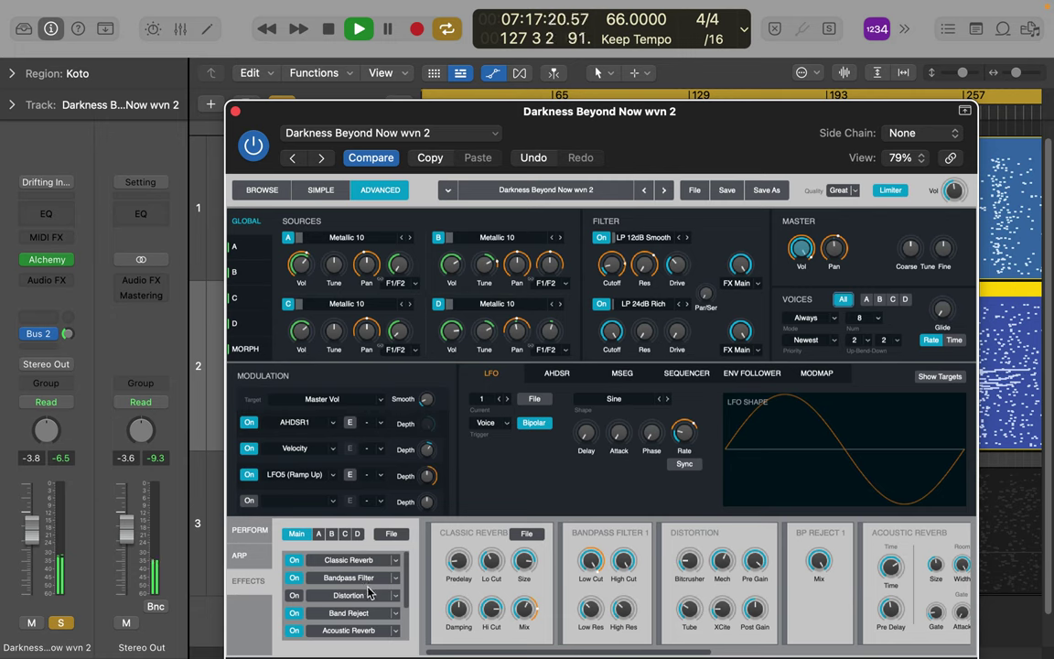
scroll(360, 636, "down", 1)
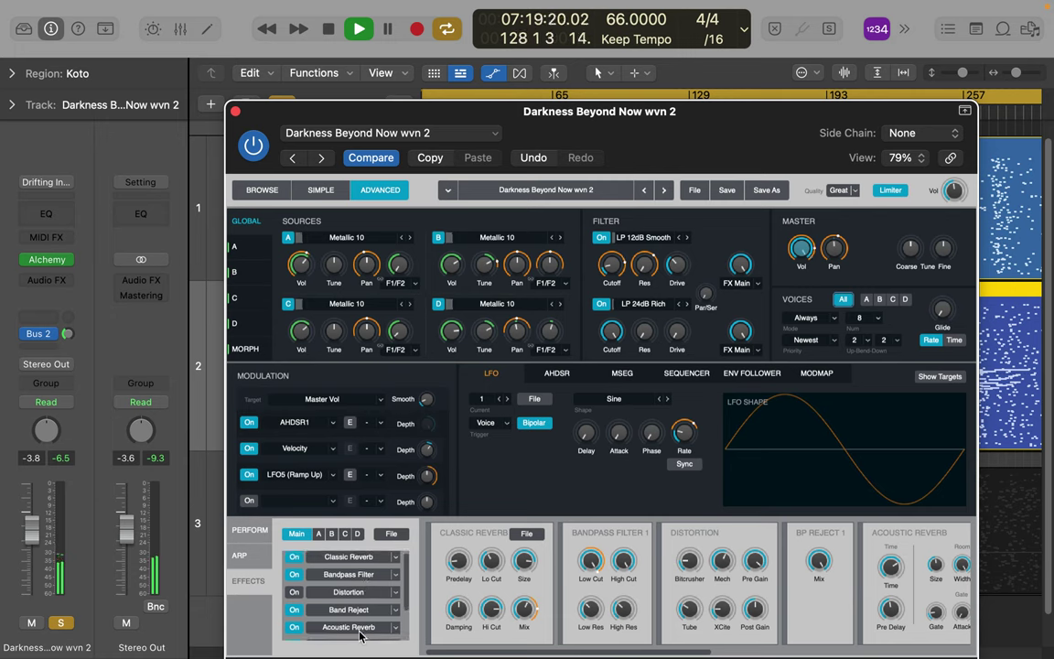
scroll(360, 636, "down", 3)
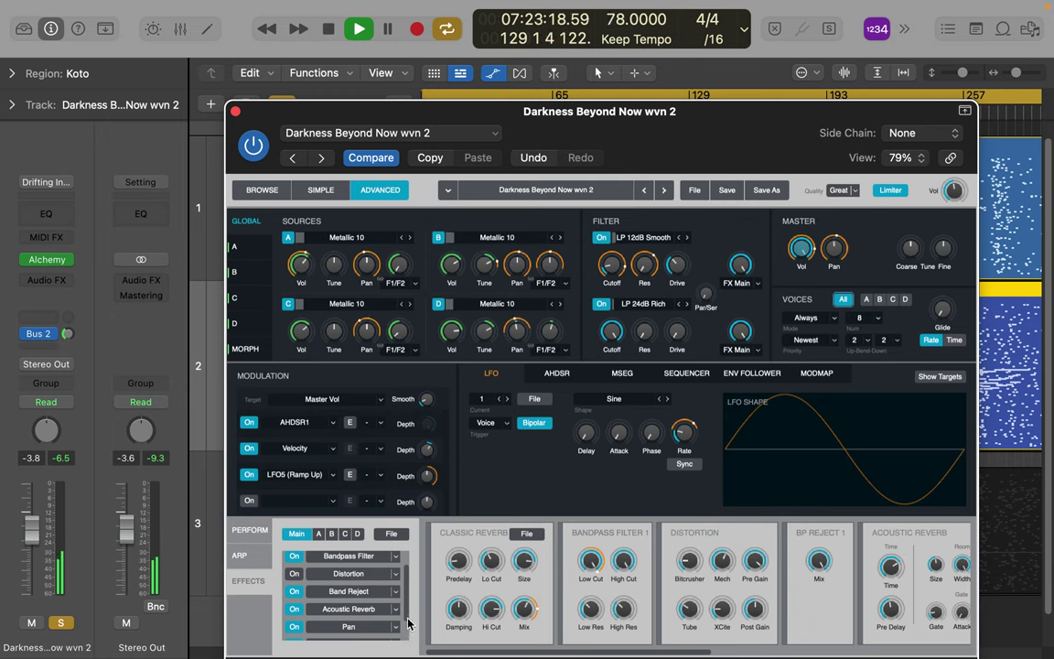
left_click_drag(407, 622, 407, 650)
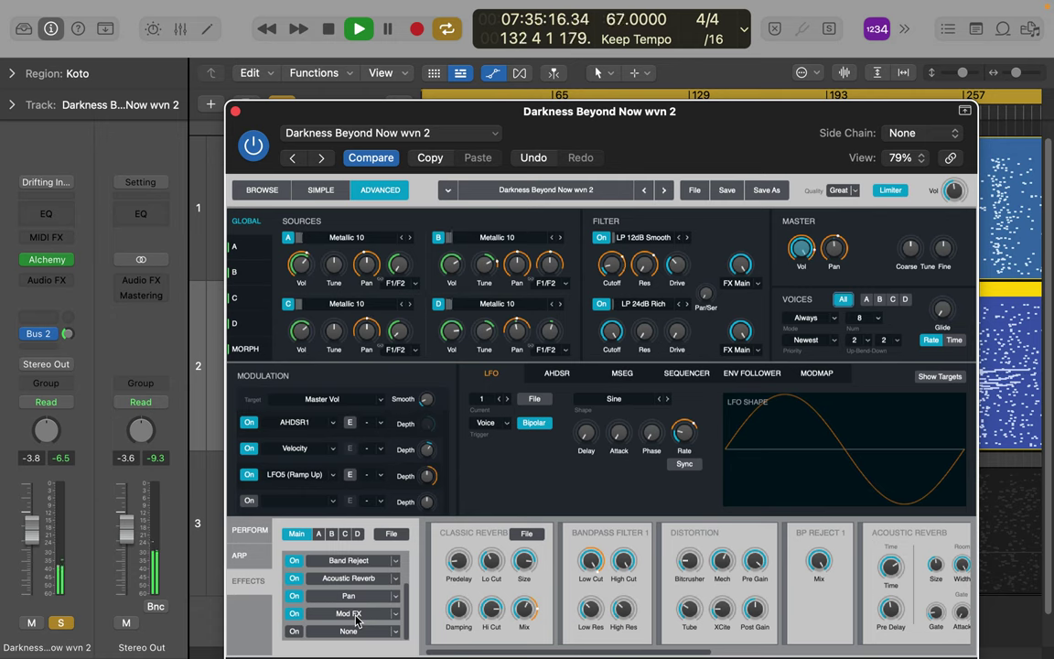
left_click(235, 111)
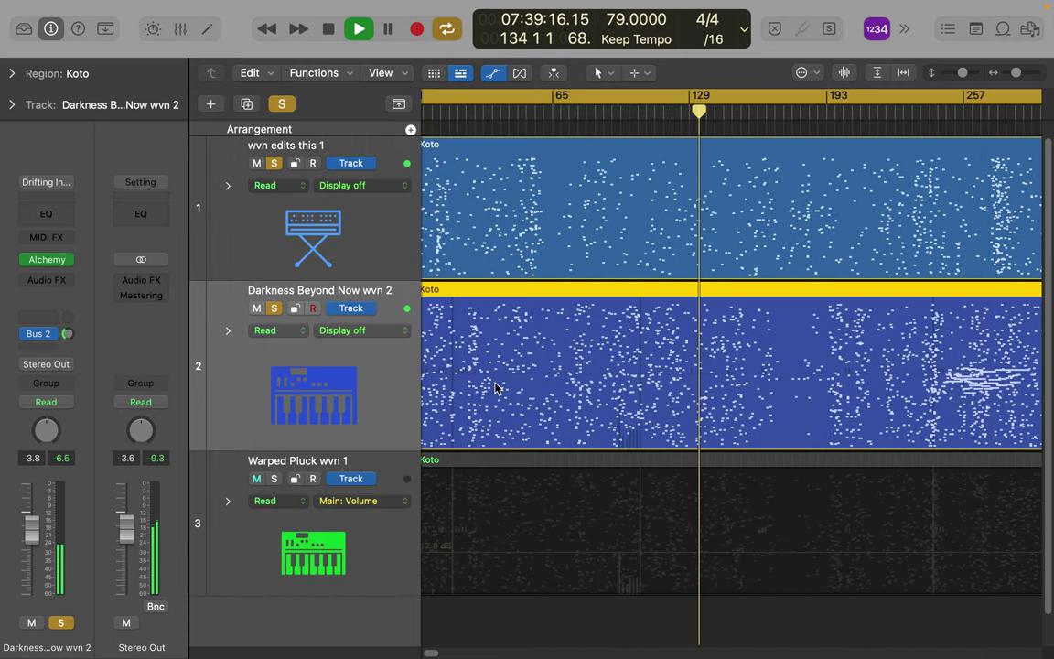
left_click(385, 156)
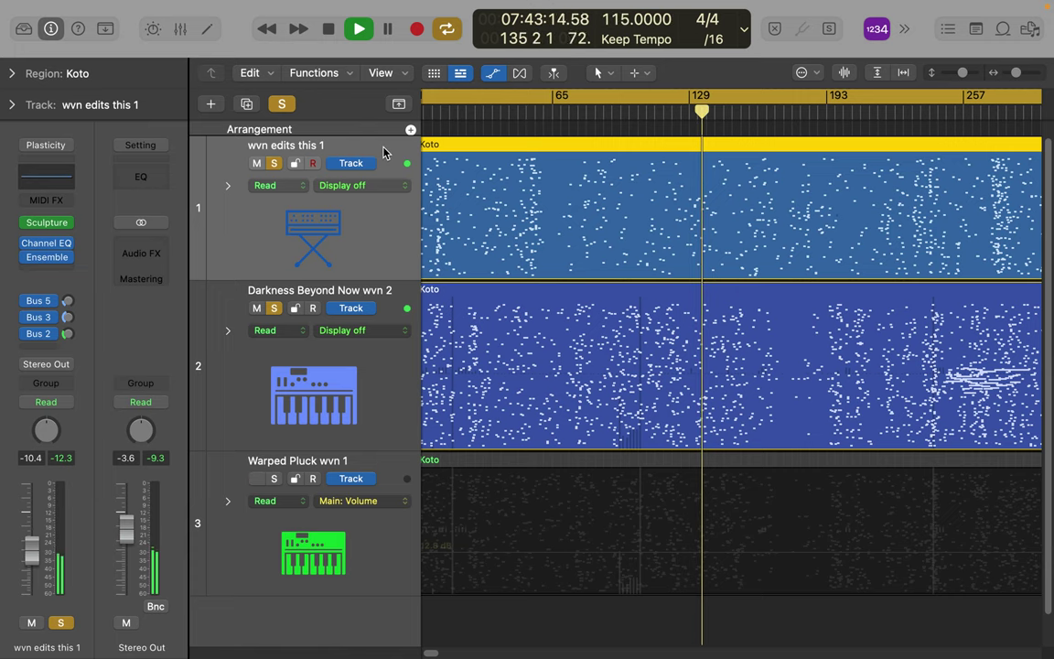
Open track 1's Koto region as a score and insert two bass-staff notes in bar 144, accepting the default note attributes.
left_click(209, 28)
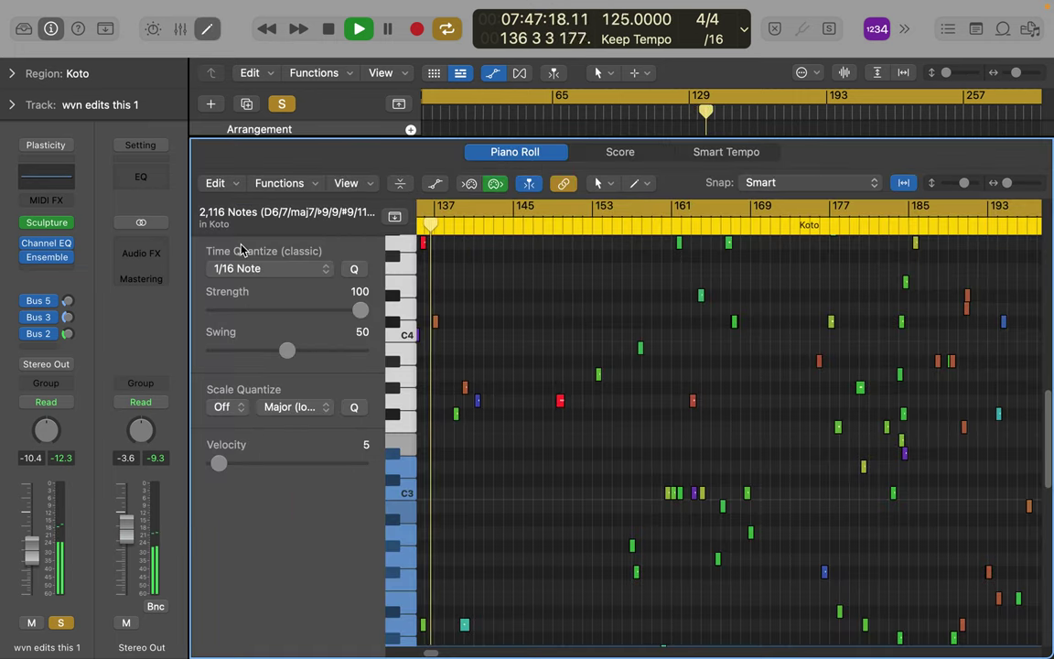
left_click(608, 155)
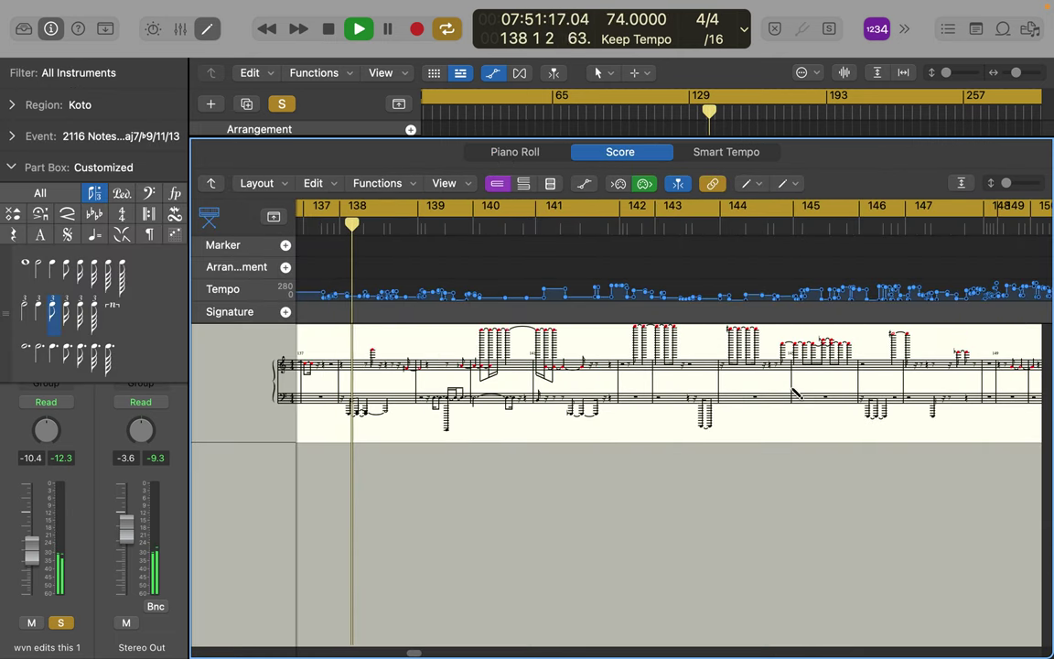
double_click(774, 401)
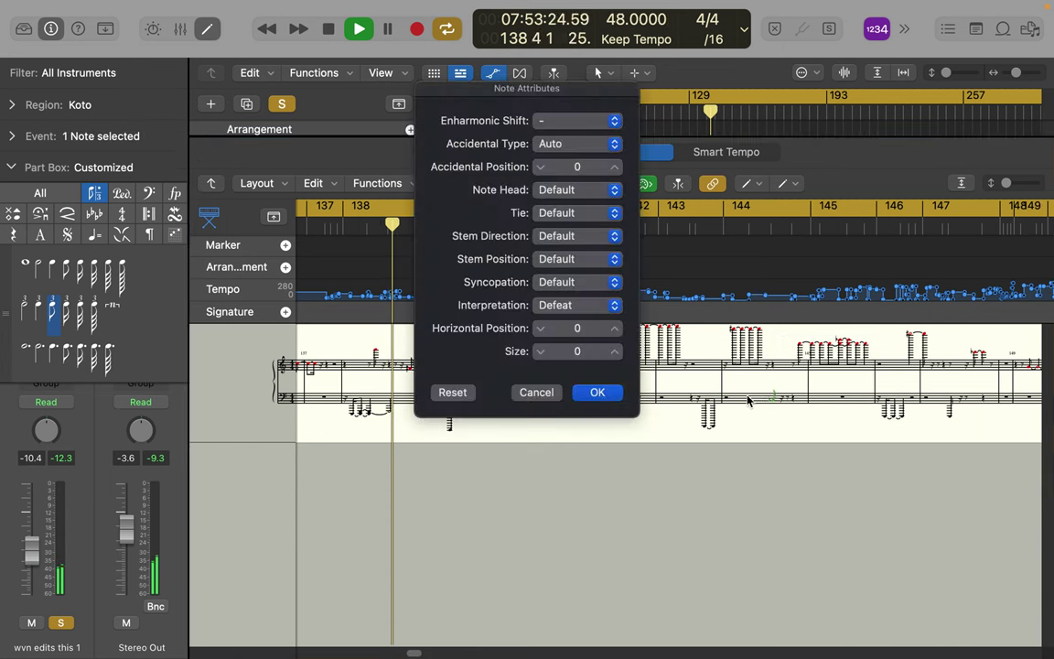
left_click(599, 393)
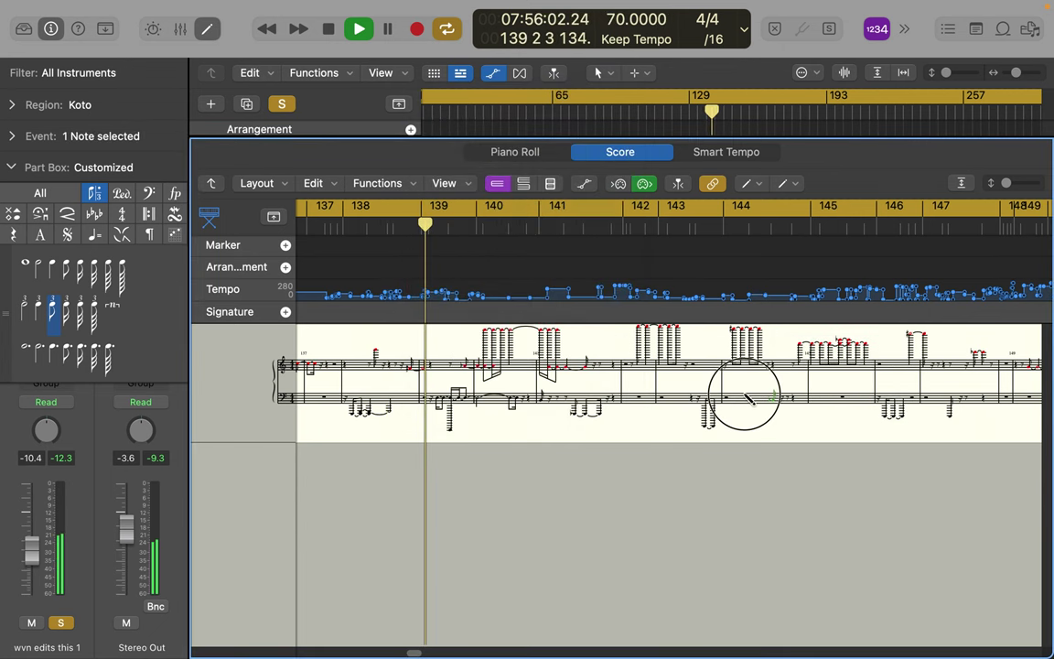
left_click(748, 397)
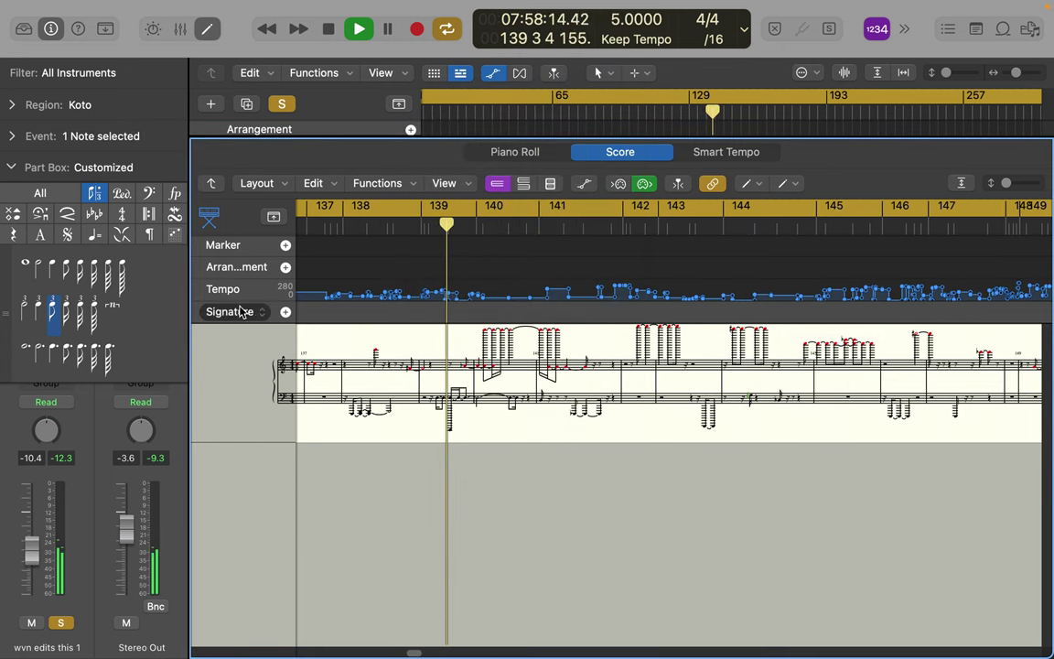
Display all three tracks in the score and make the view follow the playhead.
left_click(679, 183)
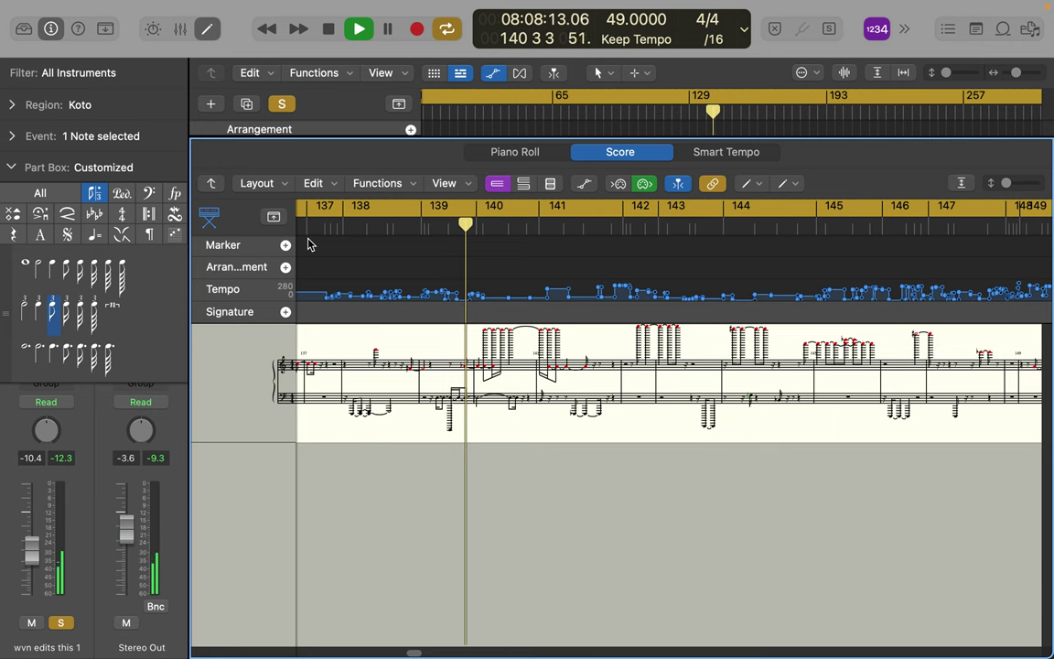
left_click(211, 183)
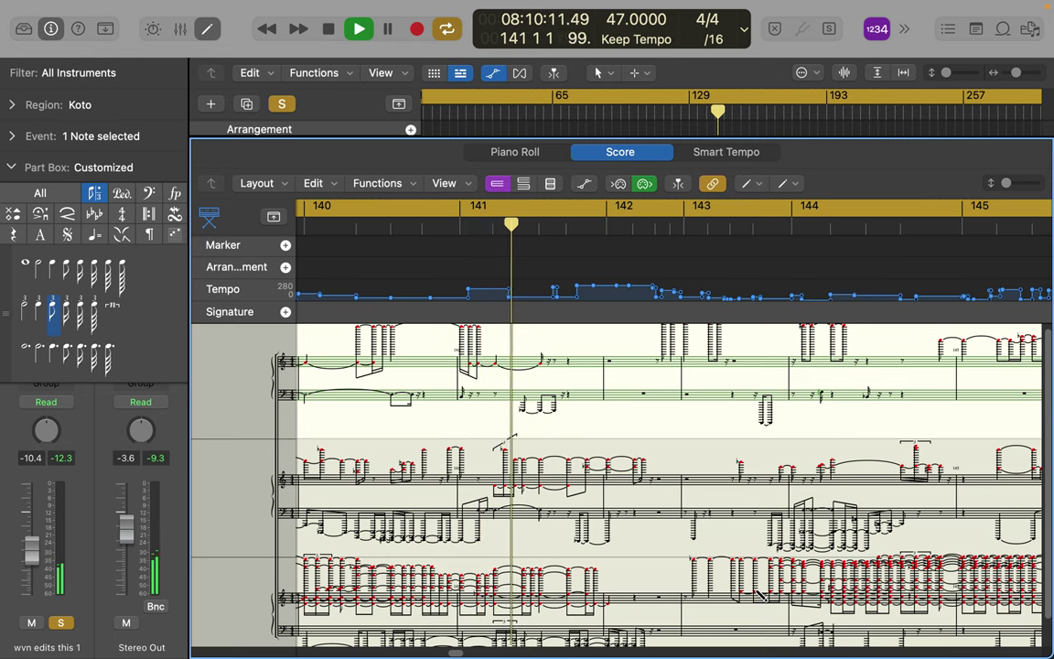
left_click(678, 183)
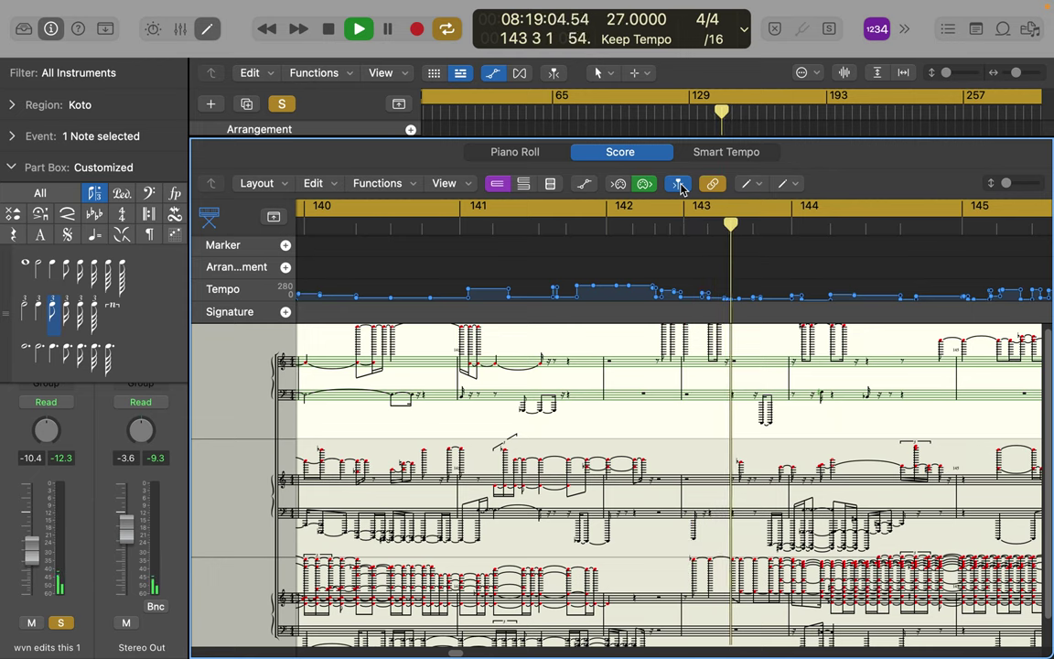
Turn off the track solos and set the volumes of track 1 to -4.7 dB and track 2 to -2.3 dB.
left_click(280, 105)
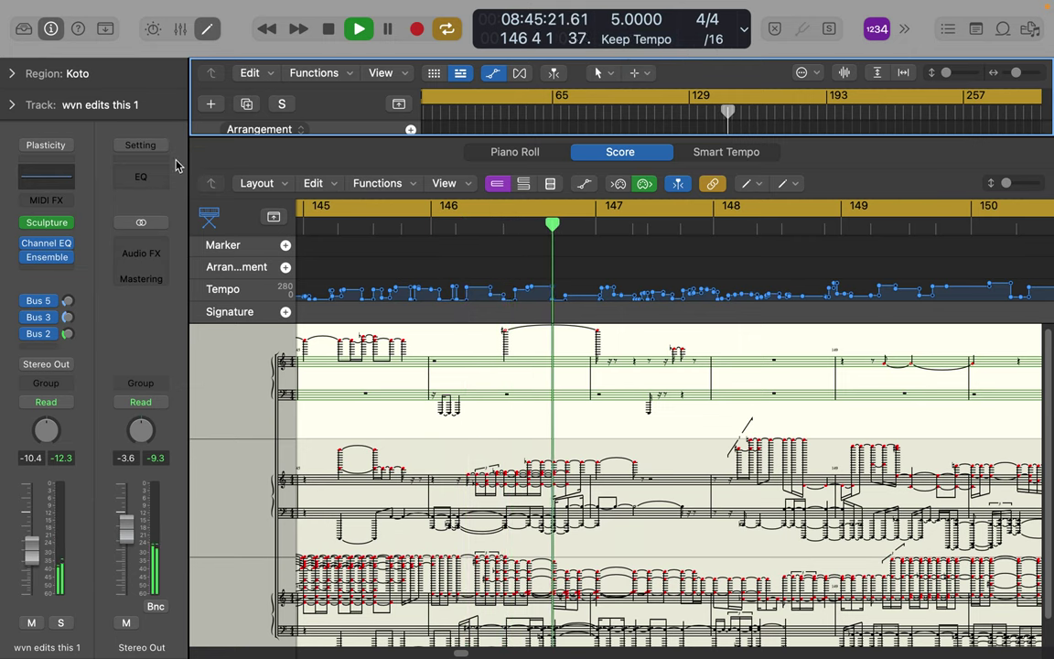
left_click_drag(33, 548, 34, 527)
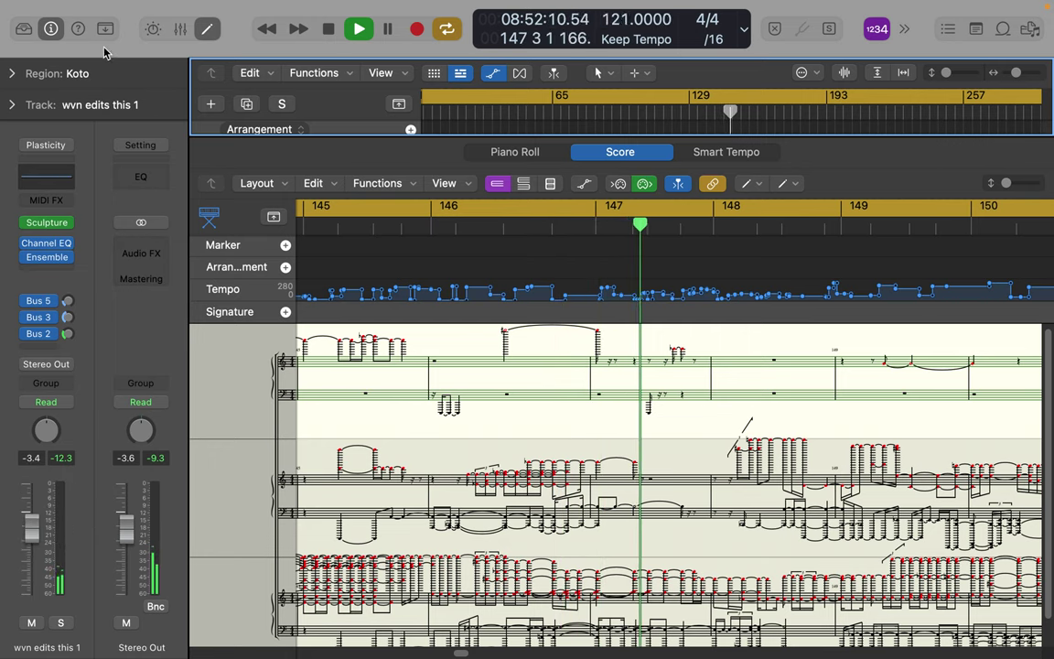
left_click(180, 29)
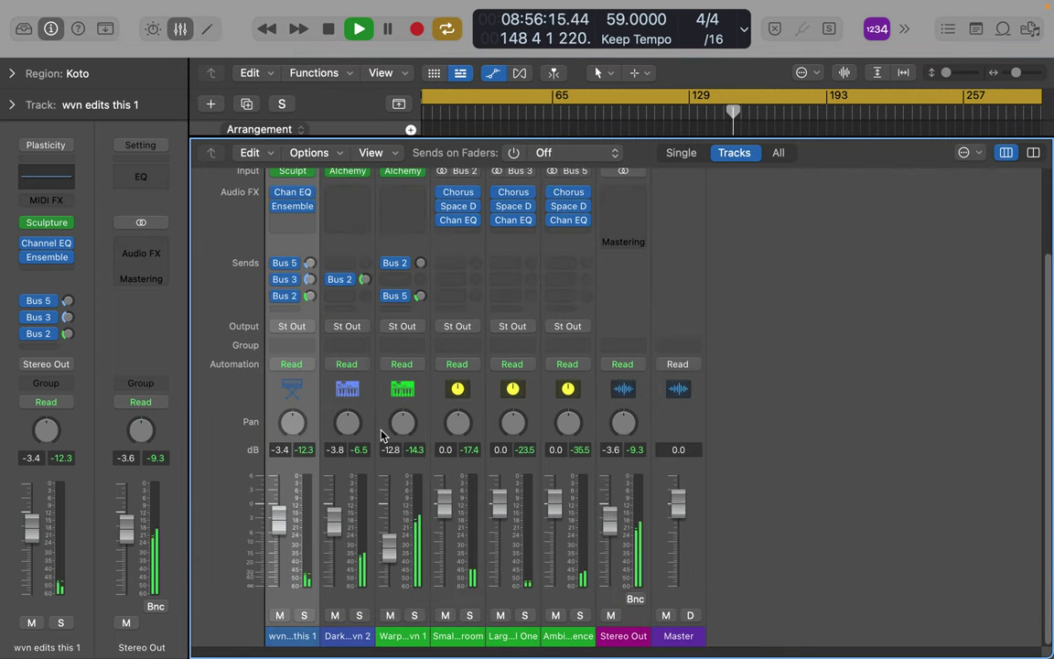
left_click_drag(337, 528, 279, 528)
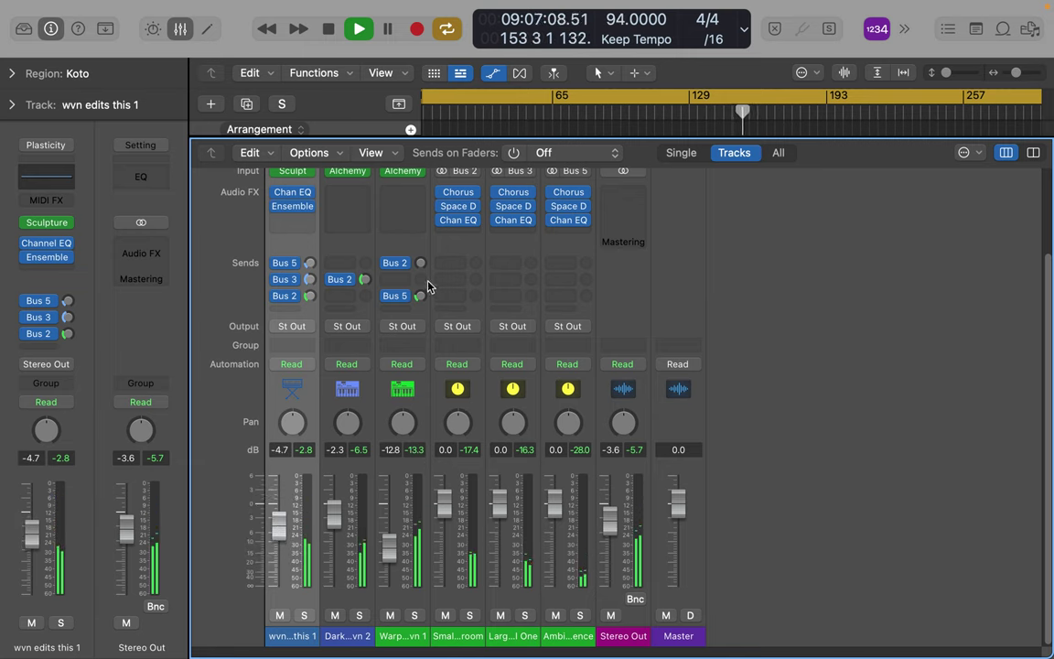
Raise track 3's Bus 2 send, set its volume to -12.0 dB, and lower the Bus 3 reverb channel to -1.4 dB.
left_click_drag(420, 265, 422, 219)
left_click_drag(389, 547, 388, 544)
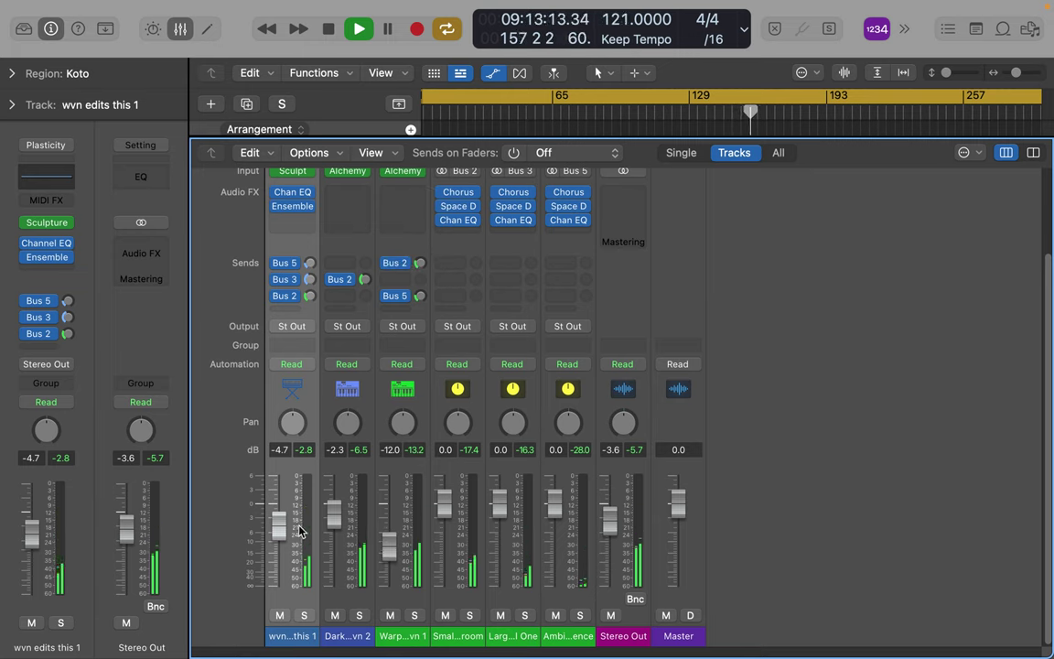
left_click_drag(499, 519, 525, 506)
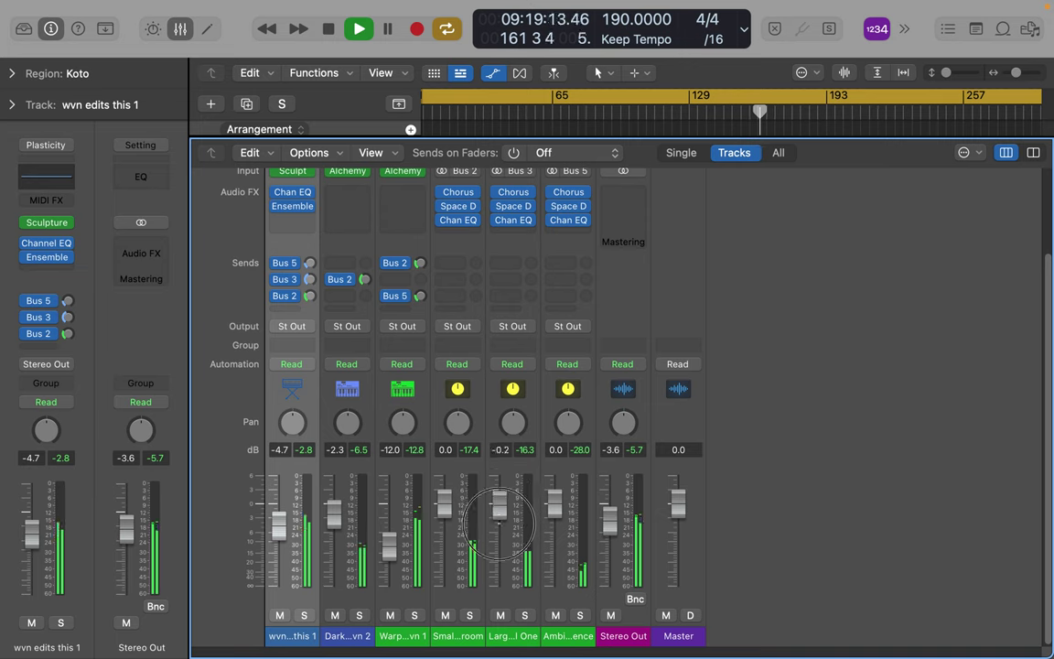
left_click_drag(500, 510, 504, 536)
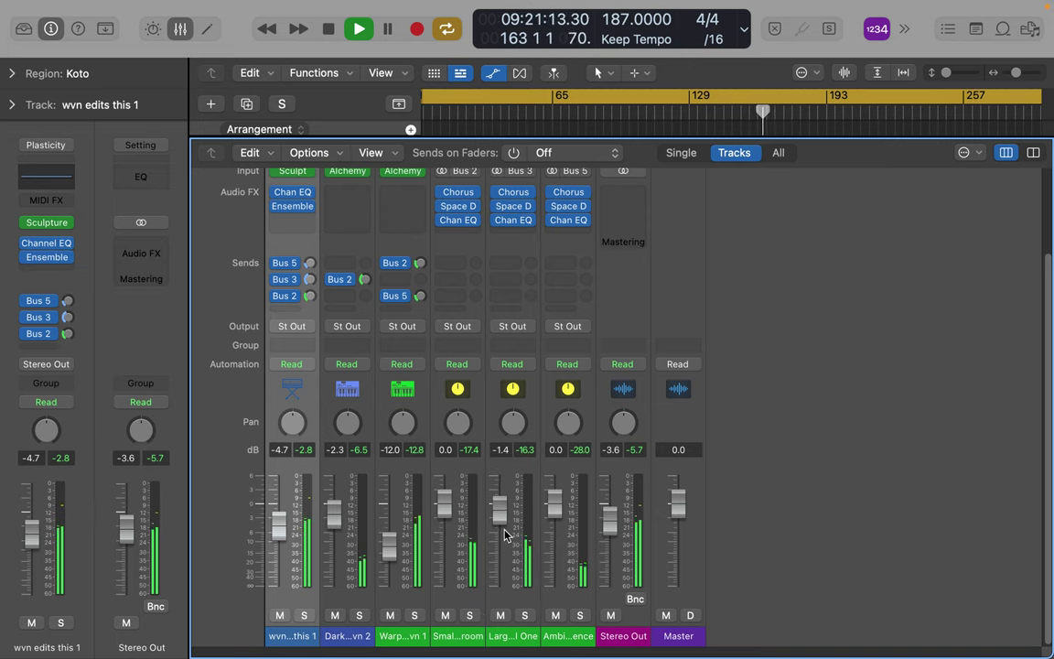
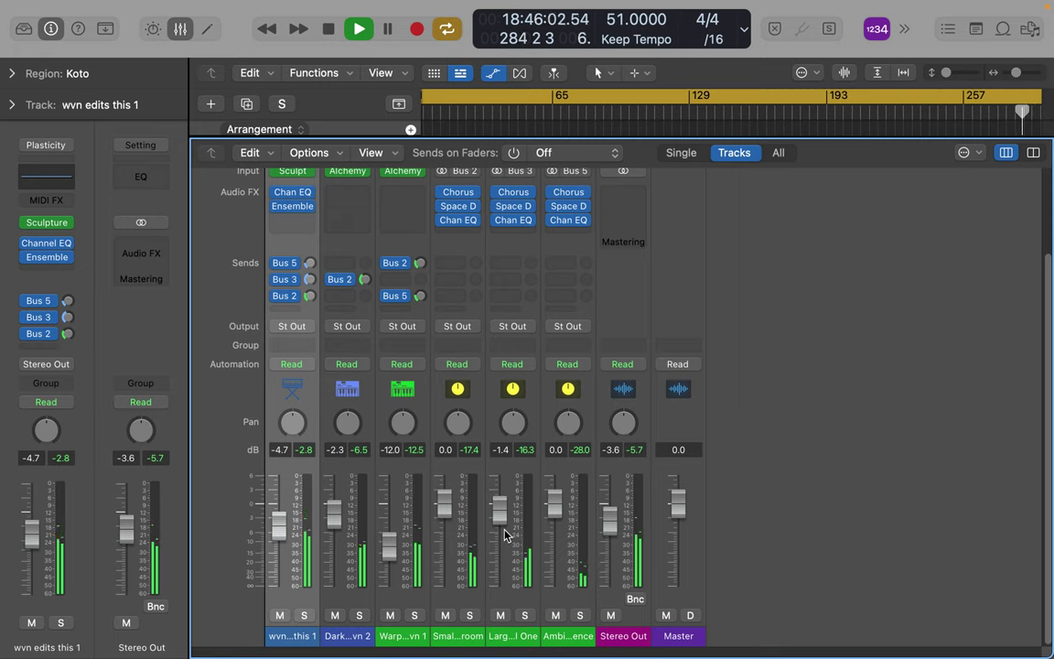
Replace the mixer with the Score editor and show the notation of all three tracks.
left_click(181, 31)
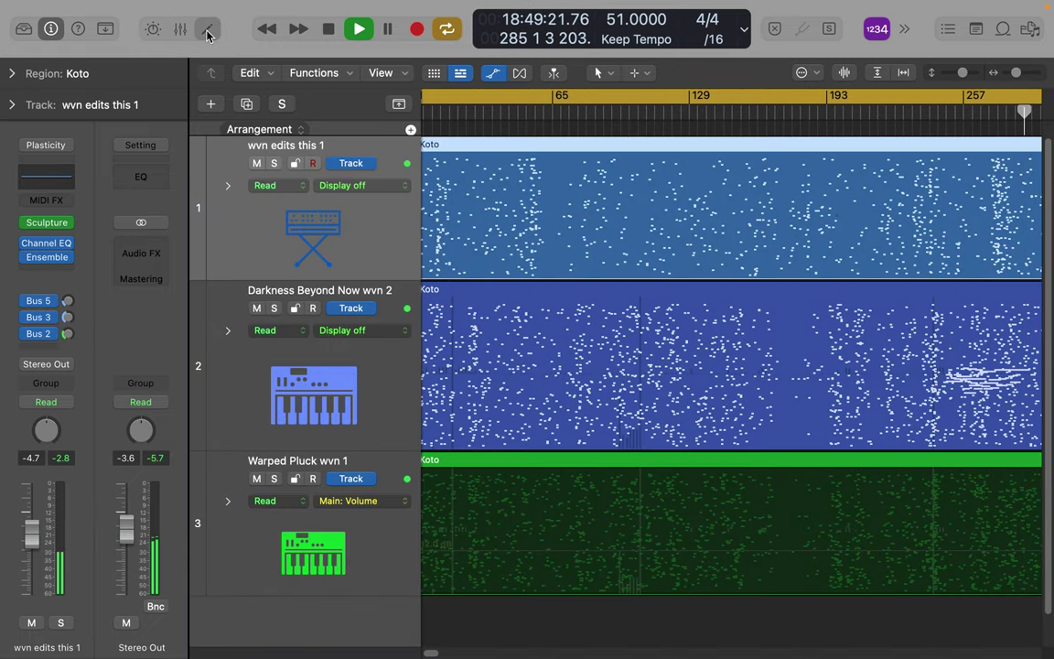
left_click(208, 32)
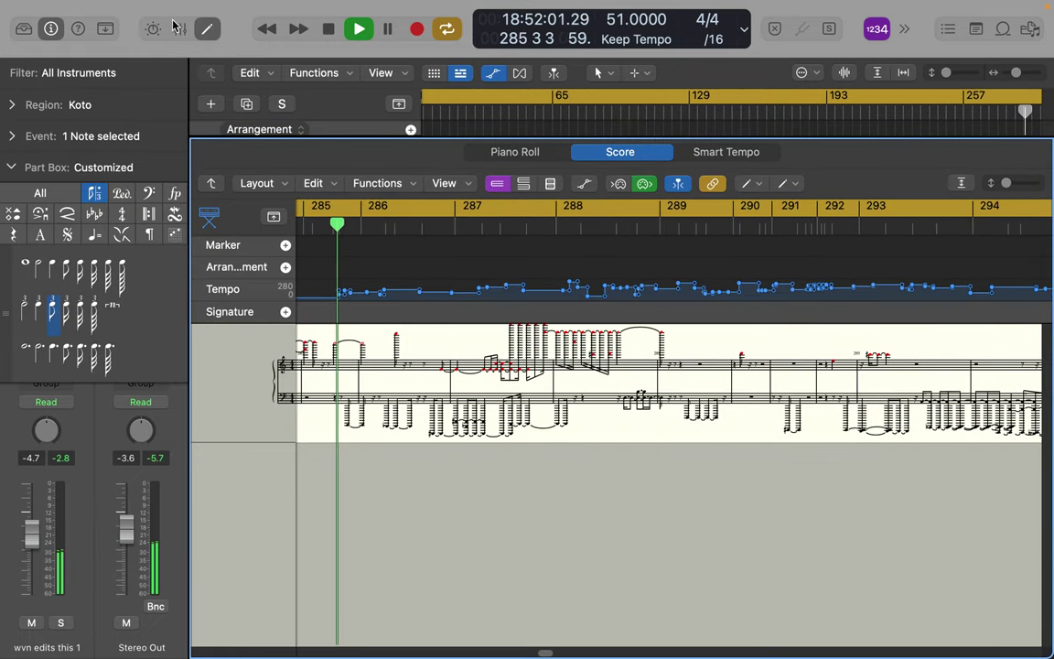
left_click(210, 188)
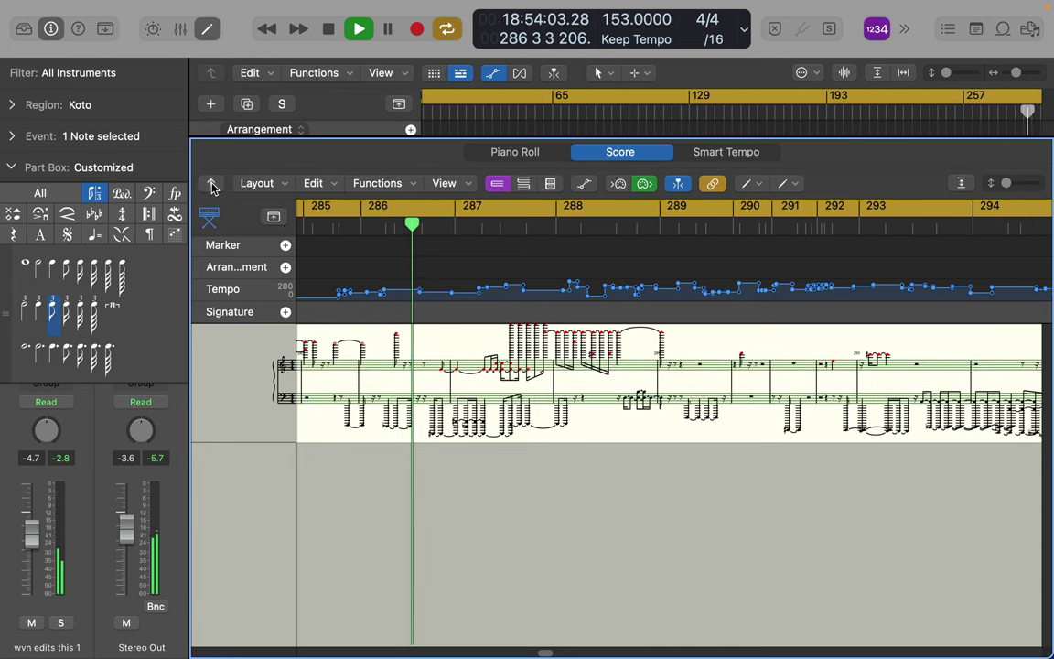
left_click(211, 188)
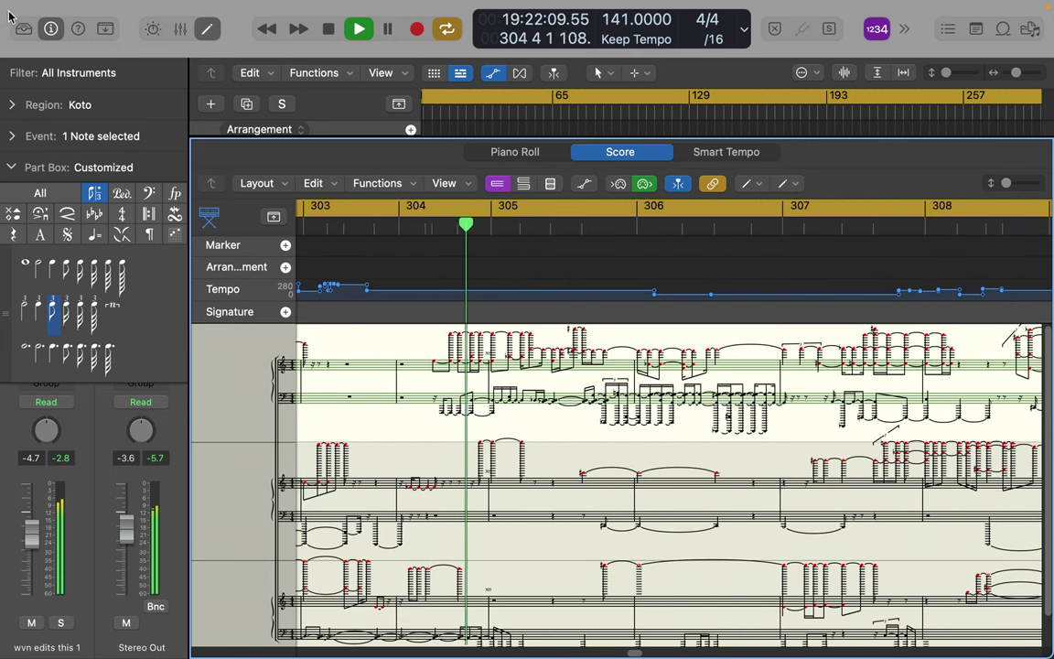
Hide the inspector to widen the score and turn playhead following back on.
left_click(49, 31)
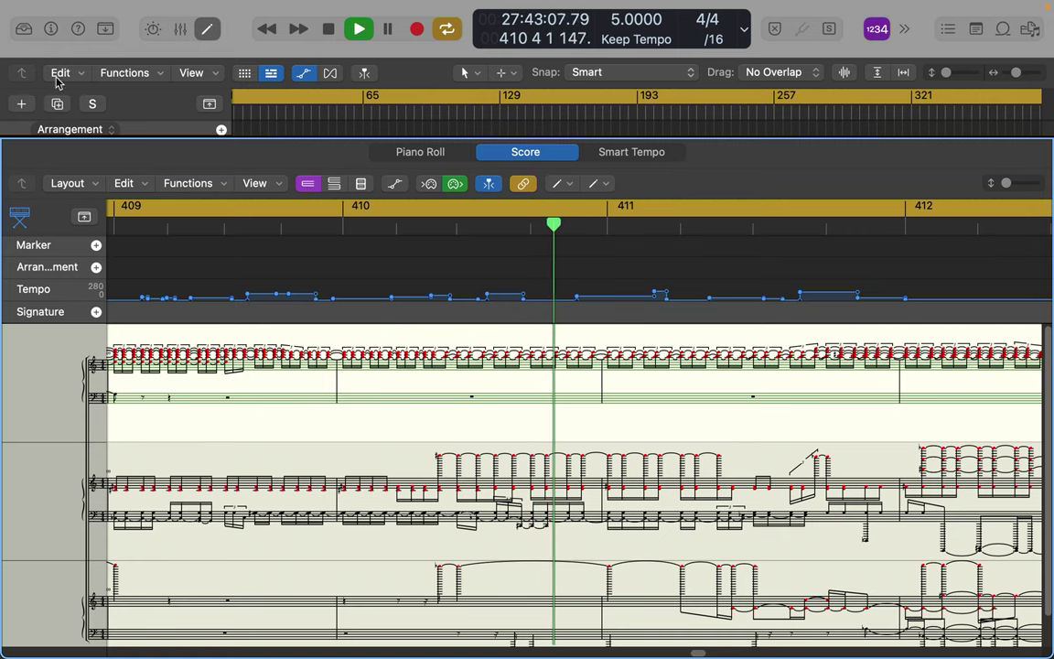
scroll(324, 427, "down", 1)
scroll(324, 427, "left", 20)
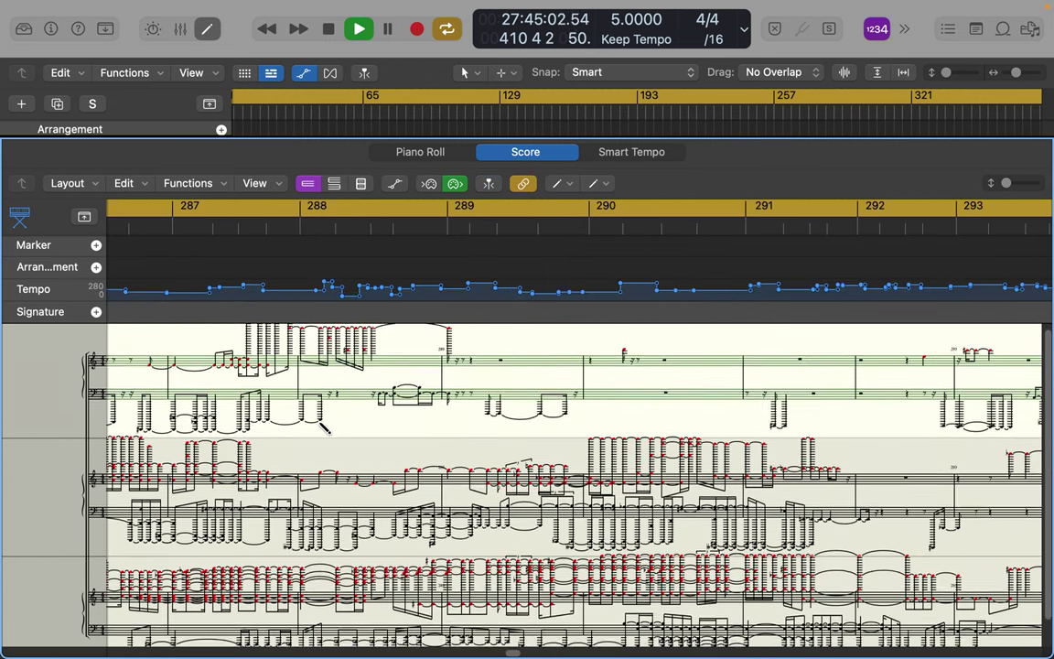
scroll(325, 427, "down", 2)
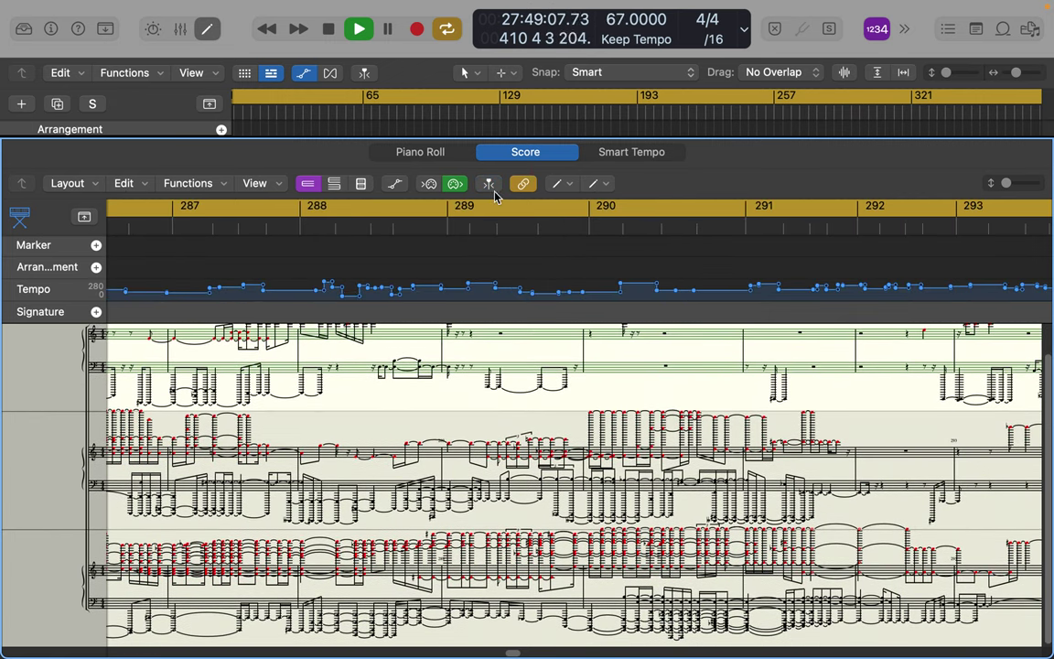
left_click(487, 186)
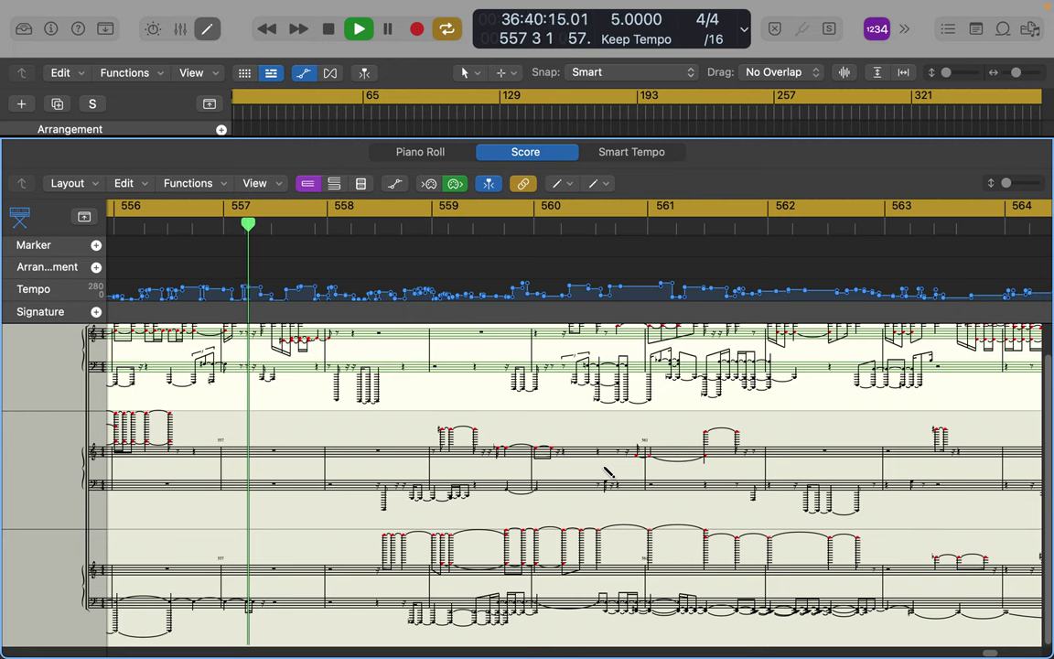
mouse_move(688, 4)
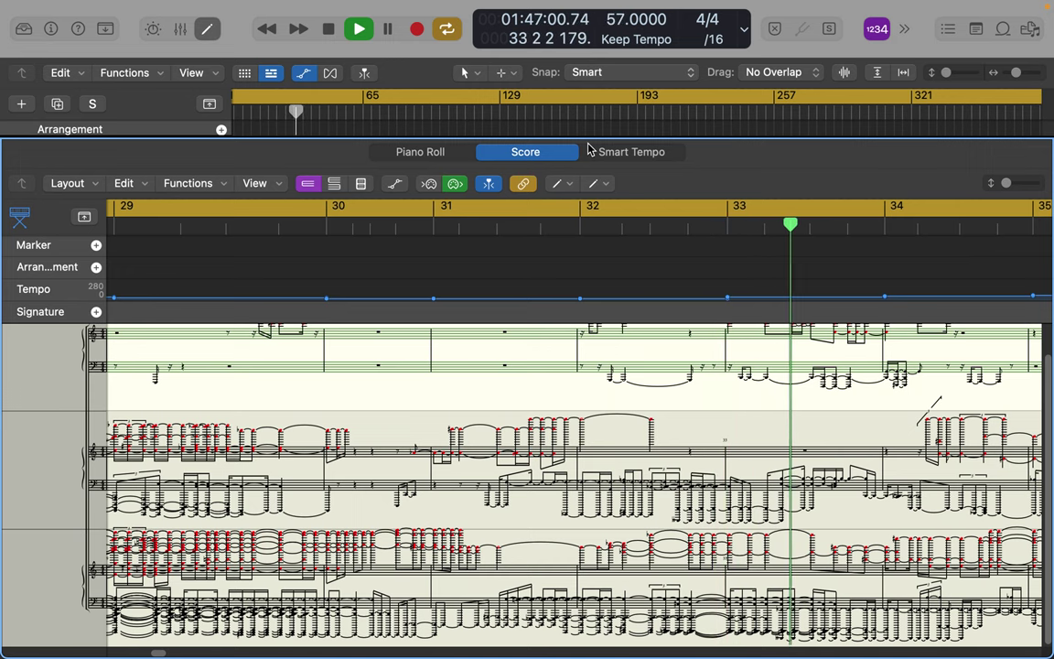
mouse_move(555, 11)
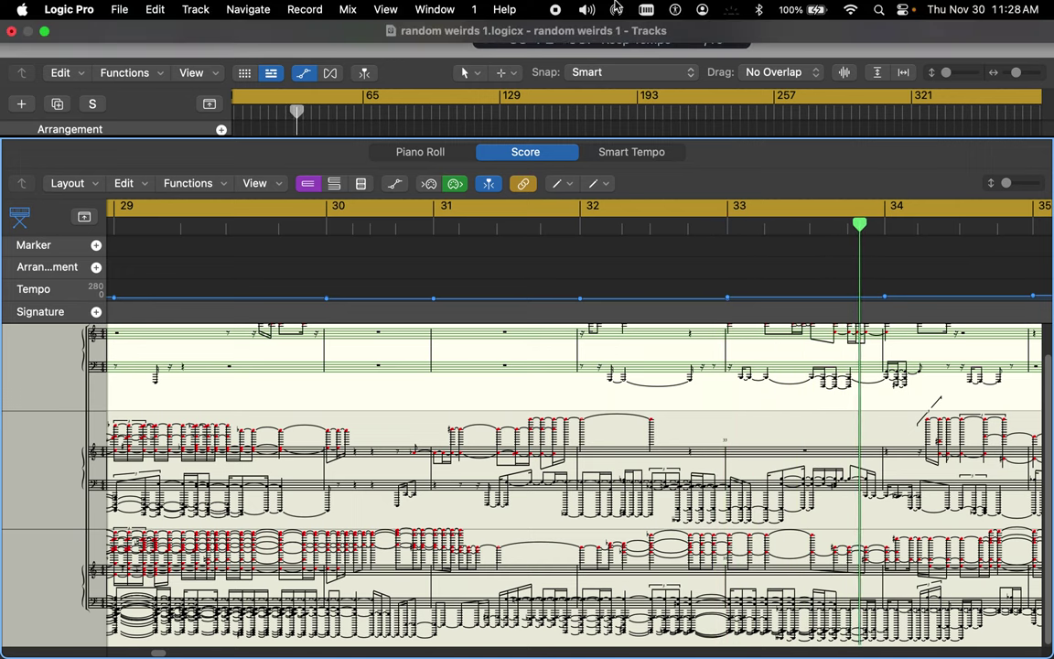